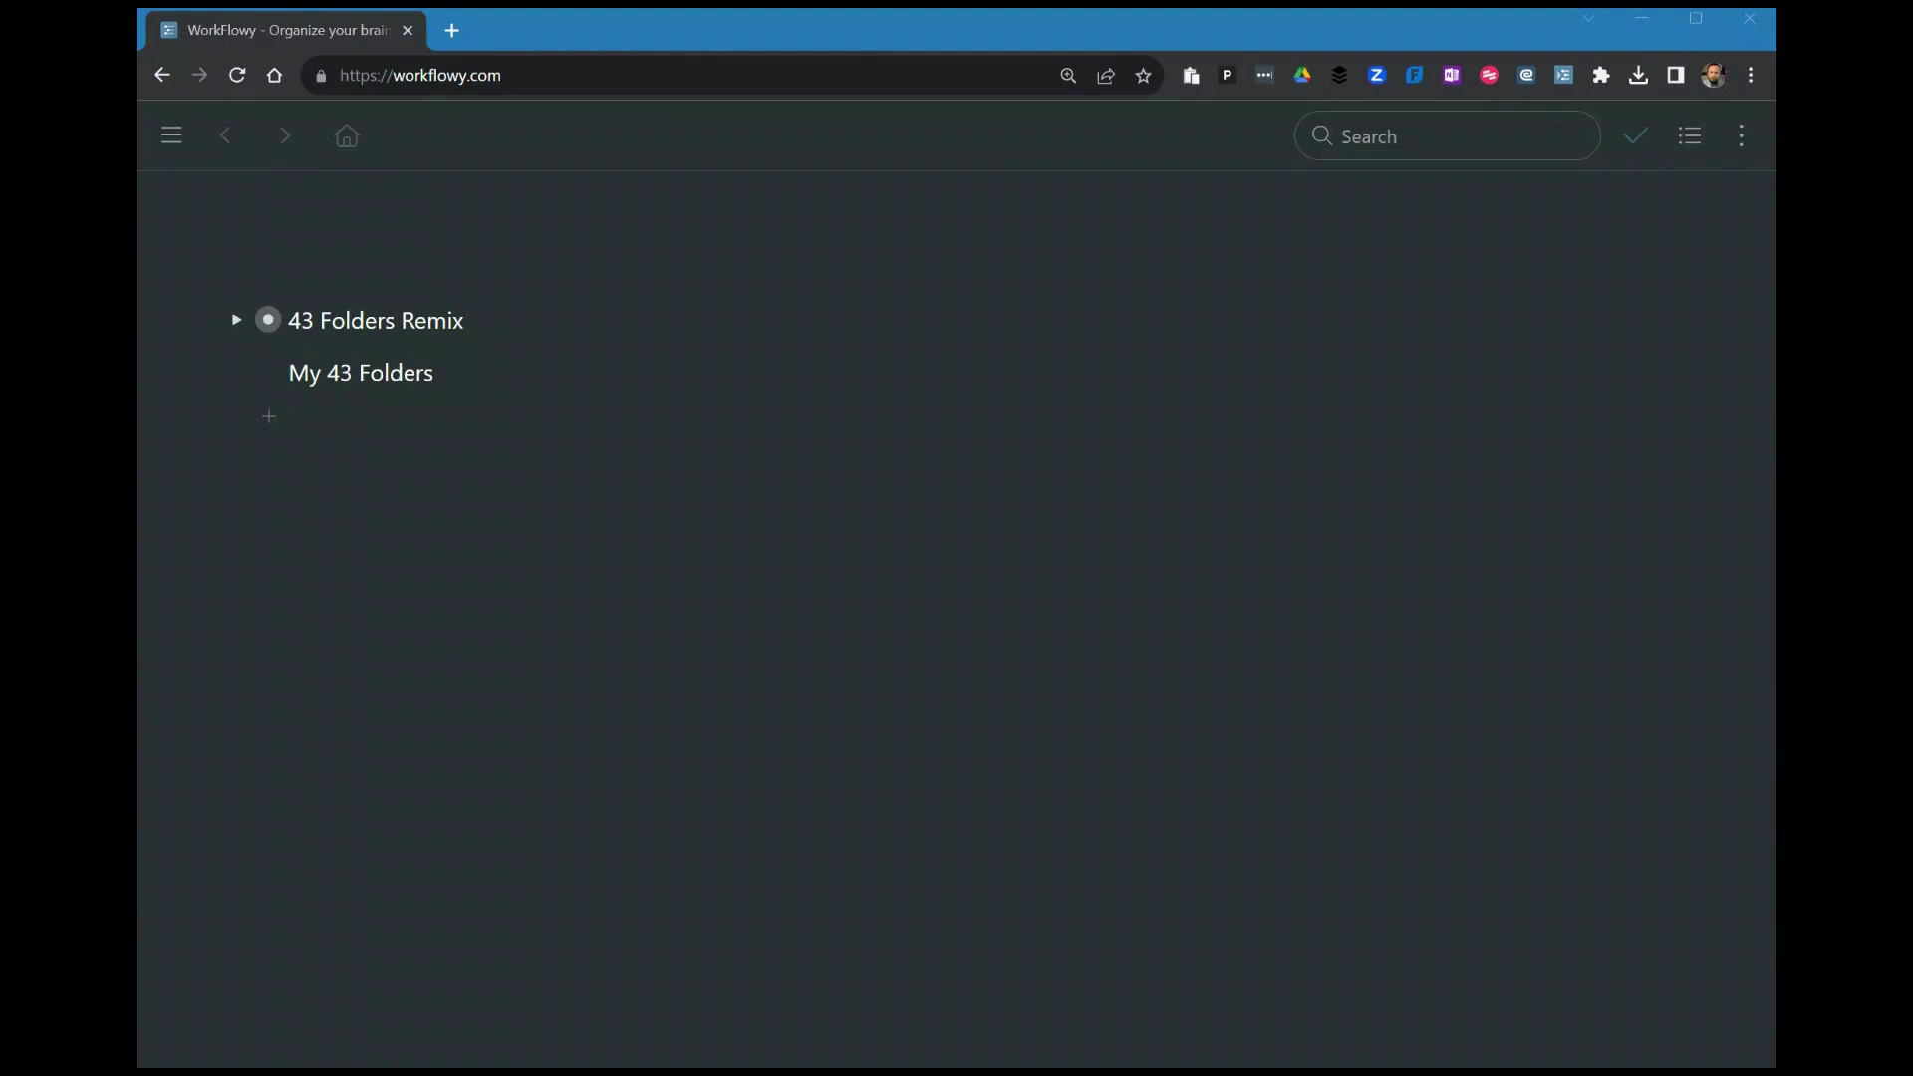
click(267, 321)
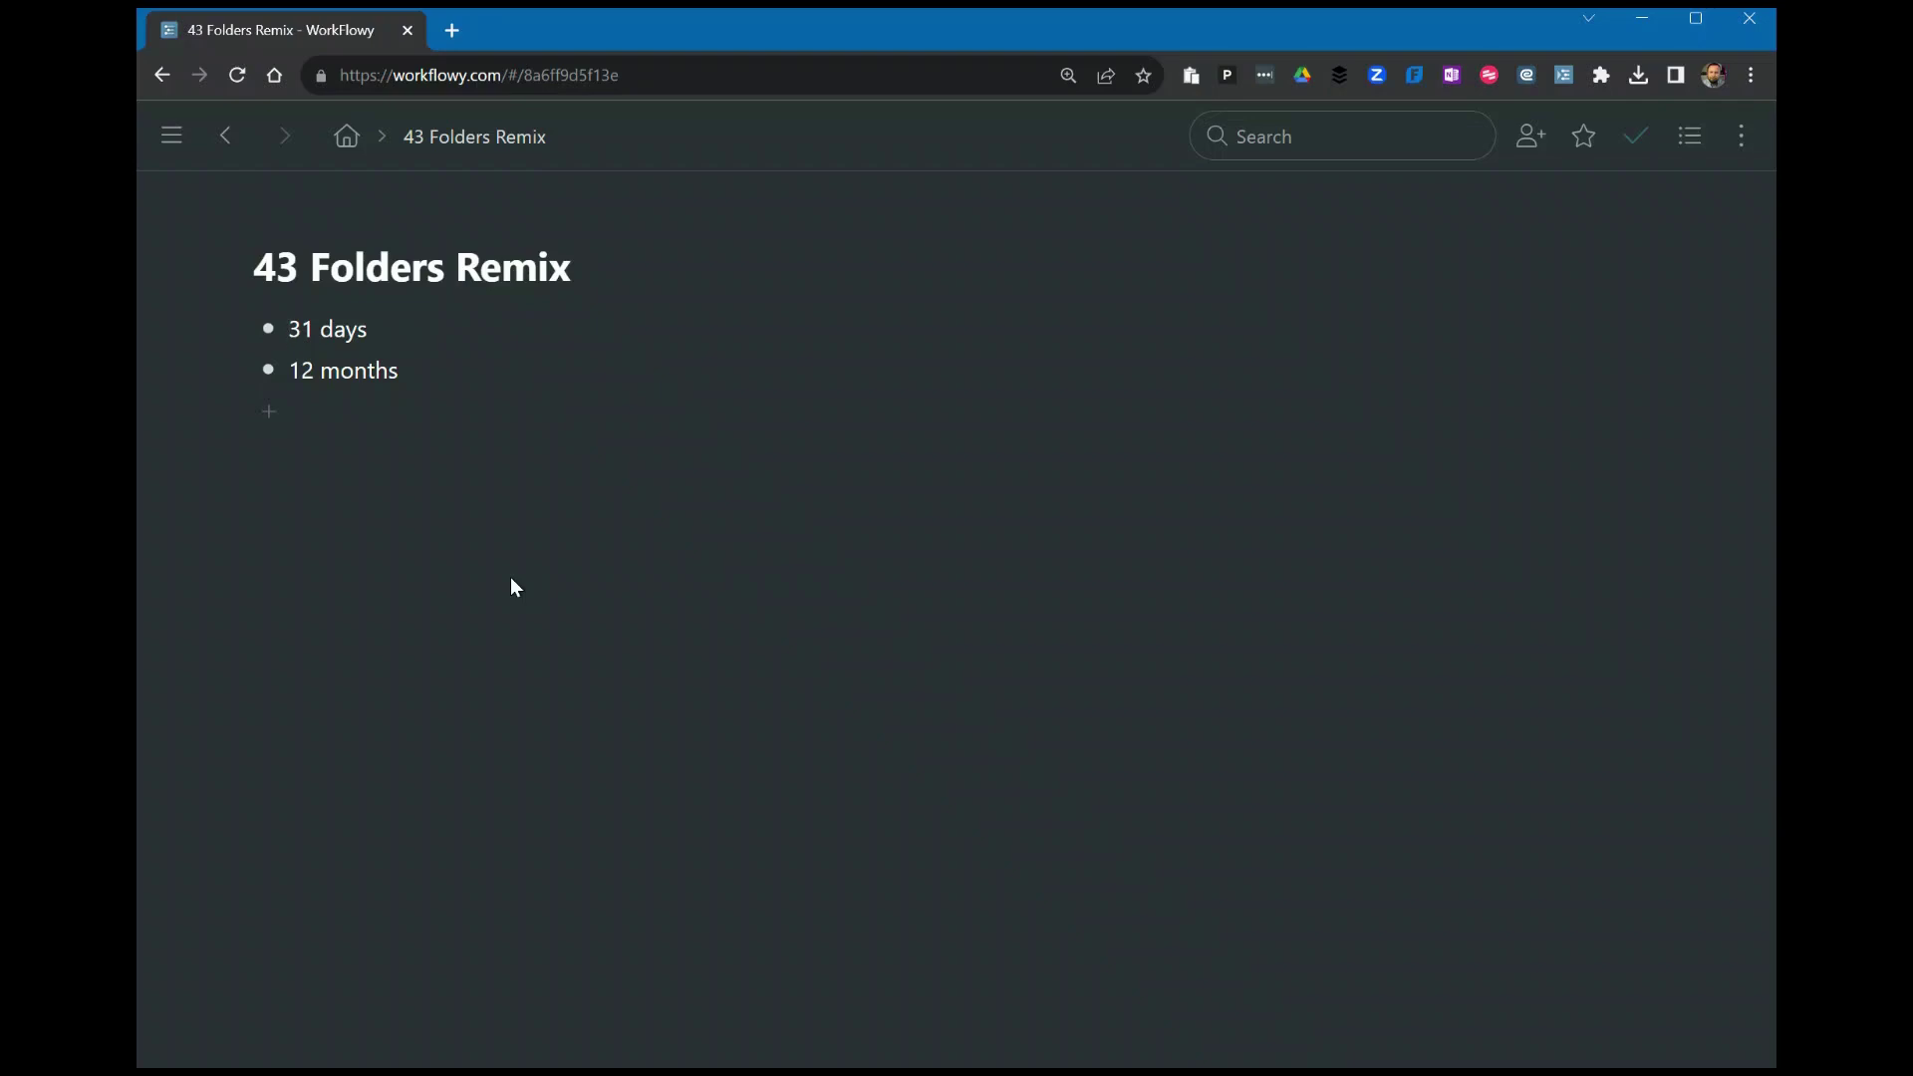
Open My 43 Folders and add the items 'Quick Links' and 'Days'.
click(227, 137)
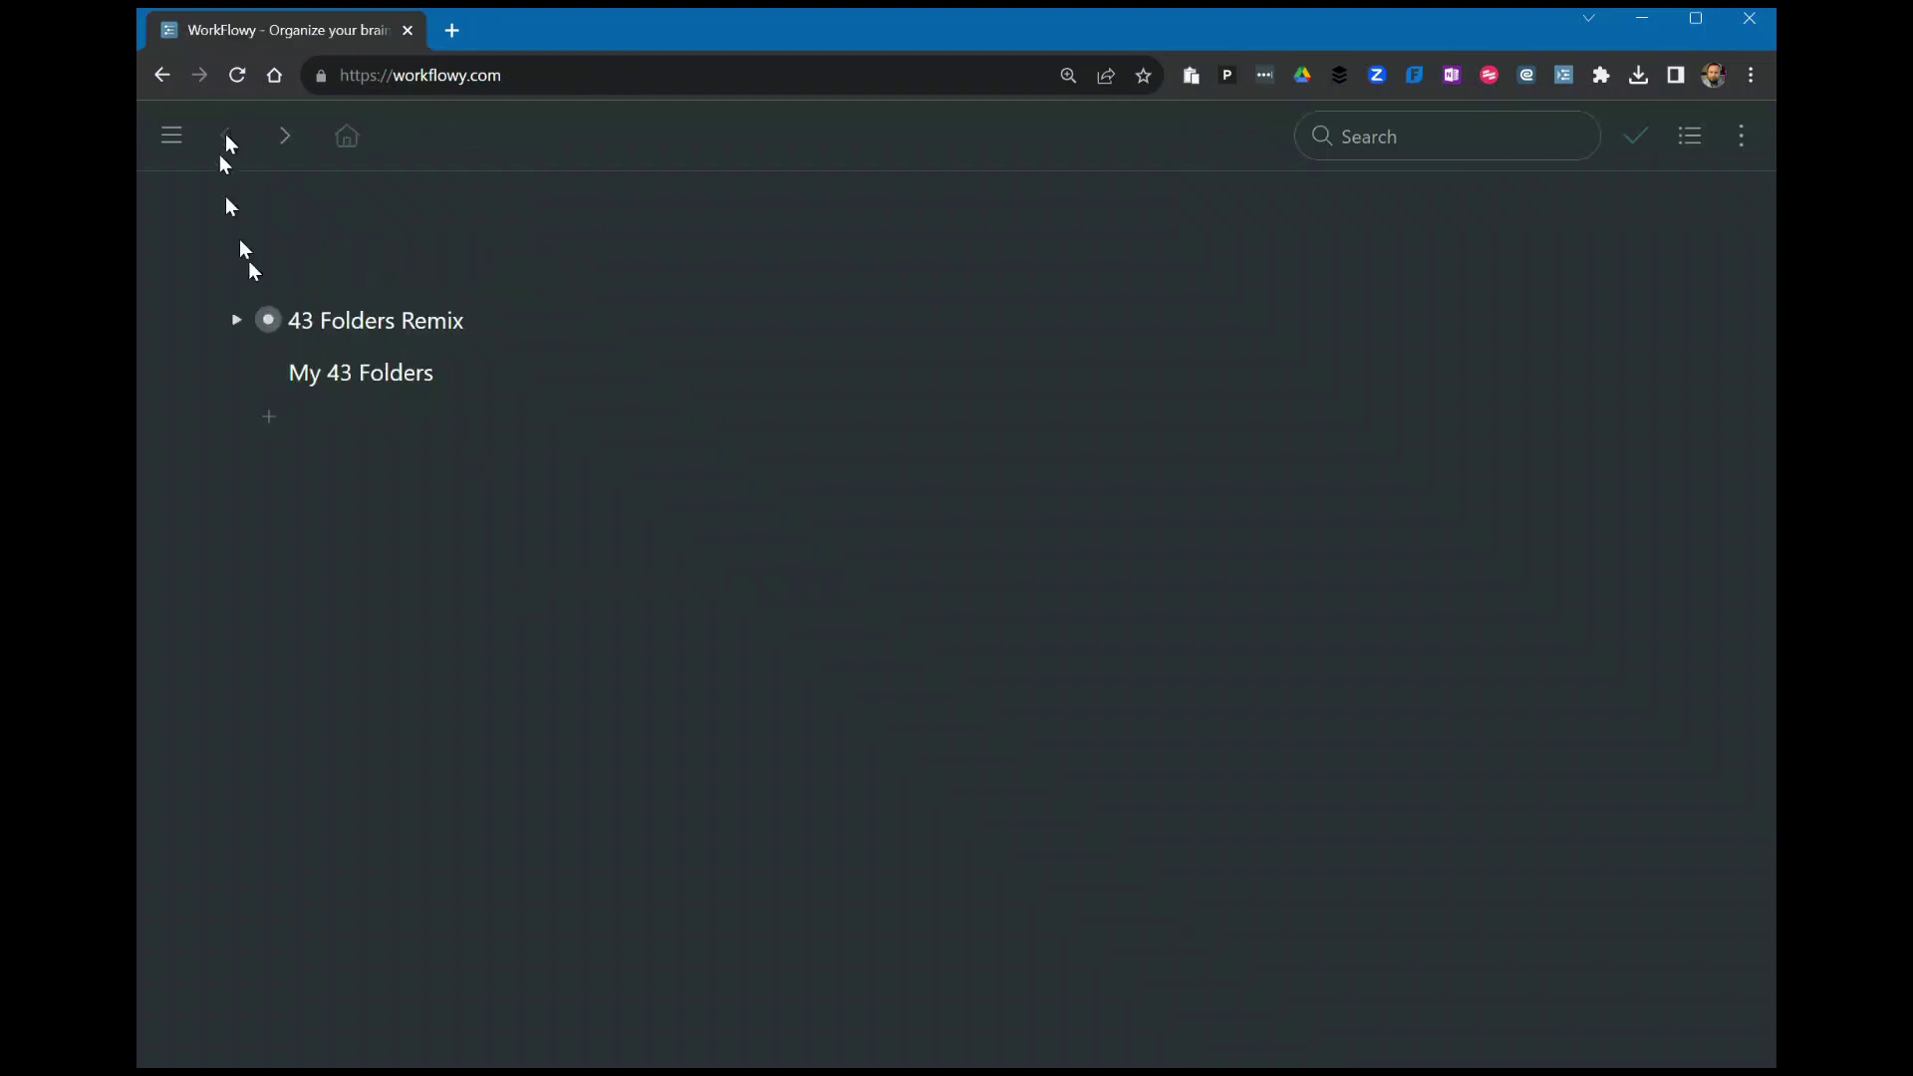
click(268, 374)
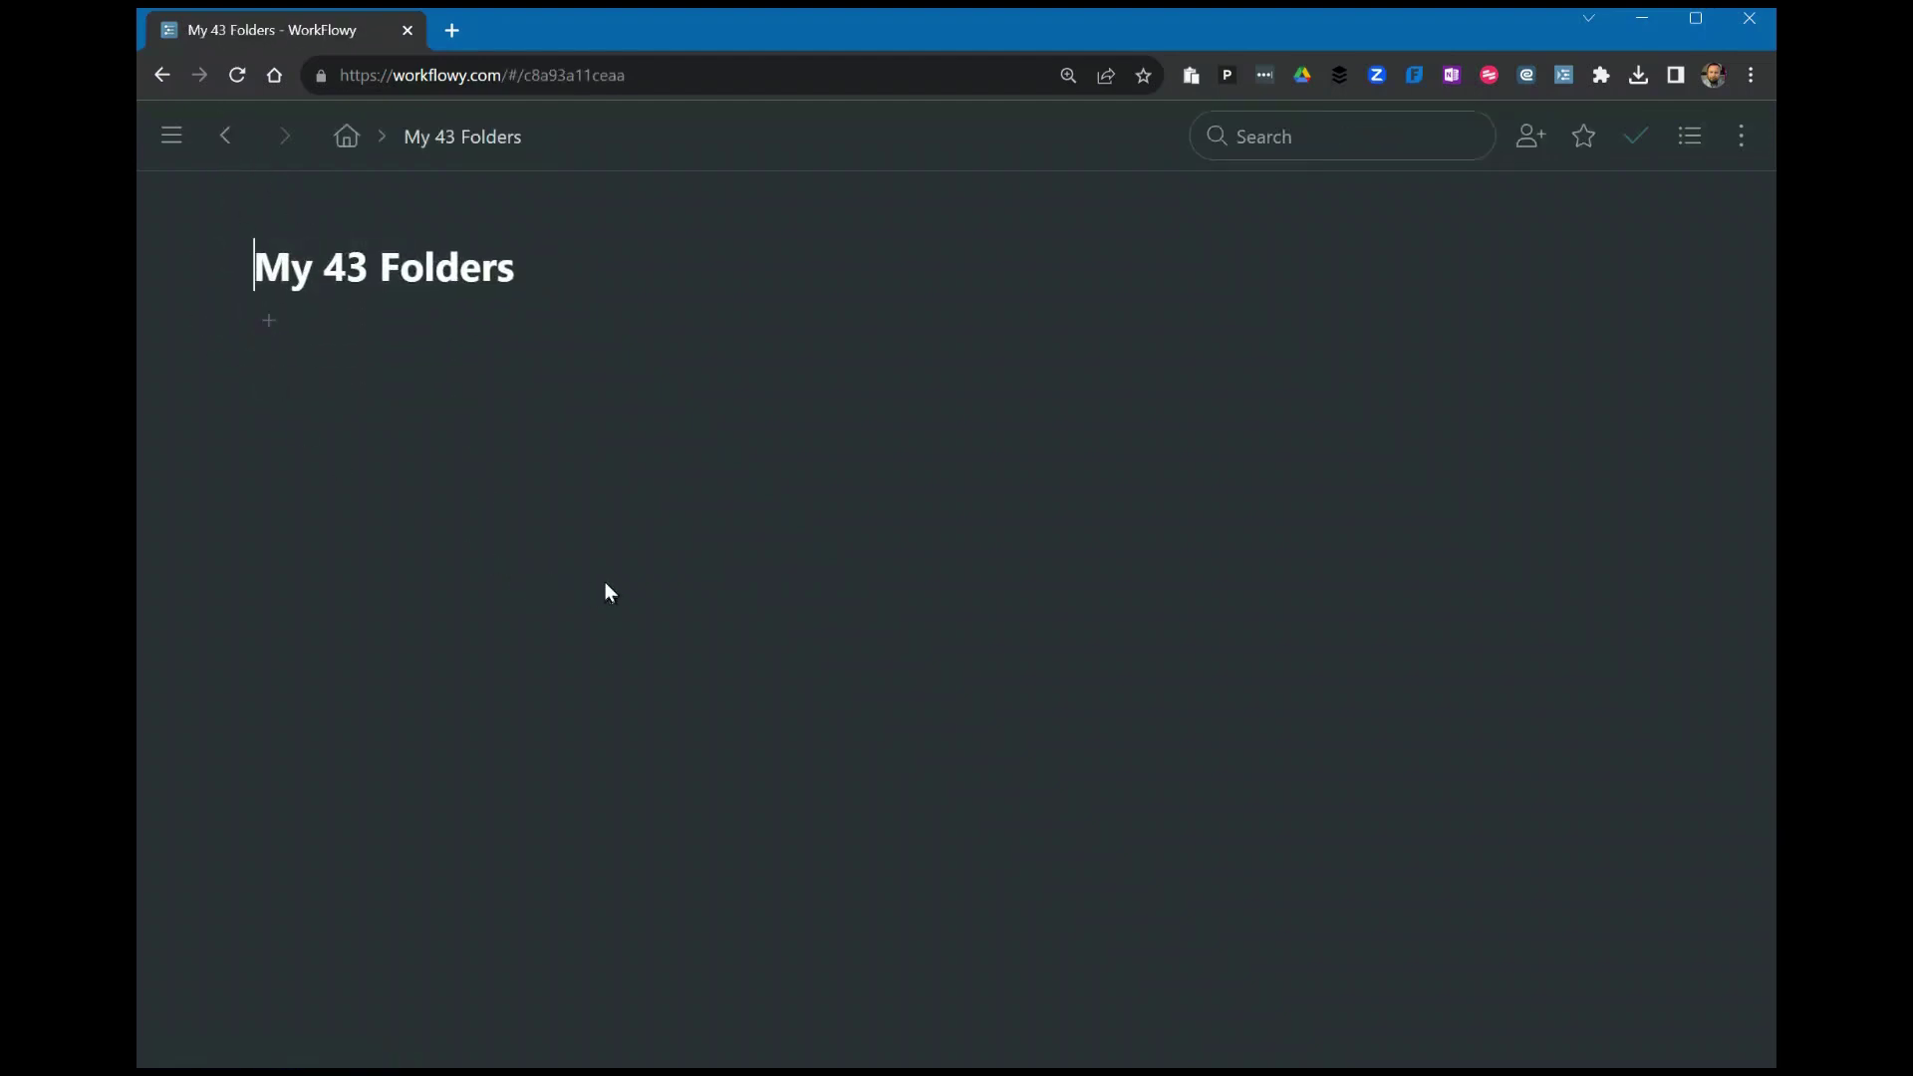
click(268, 319)
text(Quick )
text(Links)
text(Daye)
key(BackSpace)
text(s)
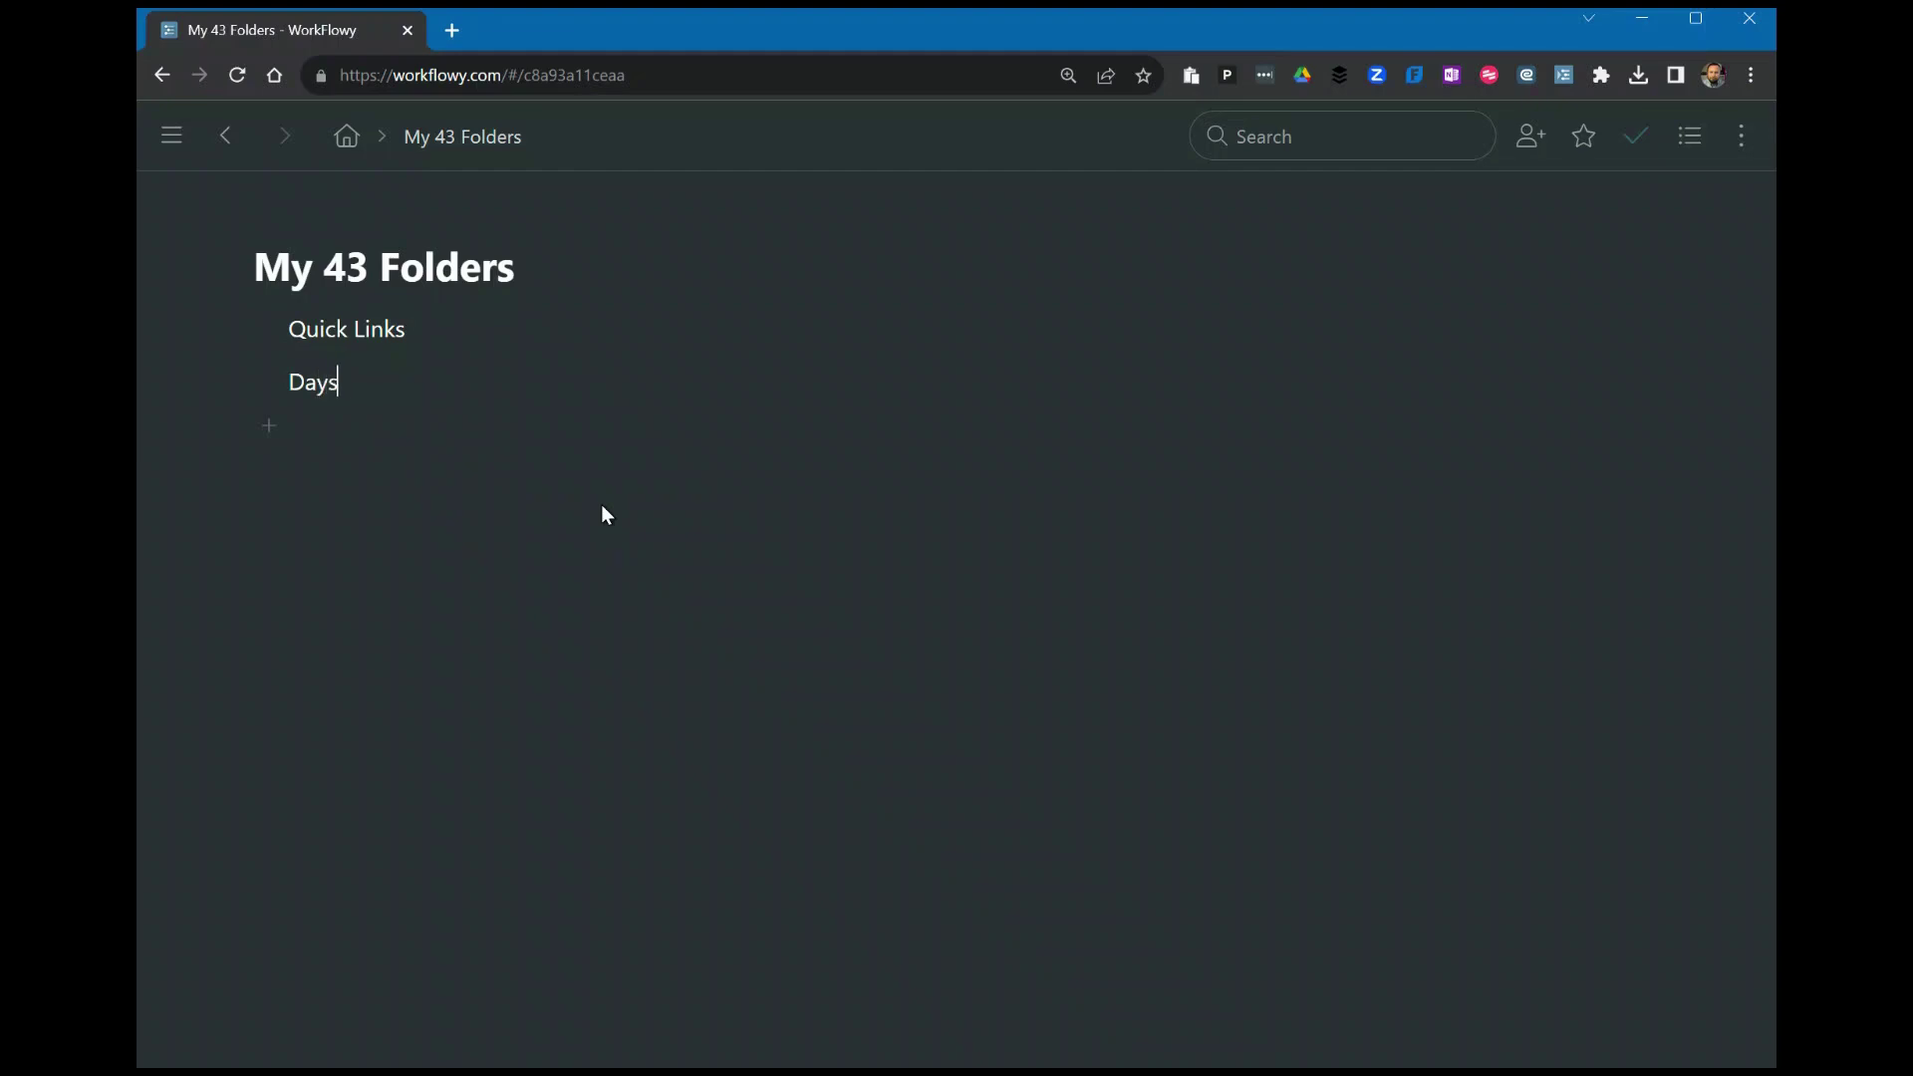
Start the numbered day children under Days with 1, 2, 3, 45 and 6.
key(Return)
text(1)
key(Return)
text(2)
key(Return)
text(3)
key(Return)
text(4)
text(5)
key(Return)
text(6)
key(Return)
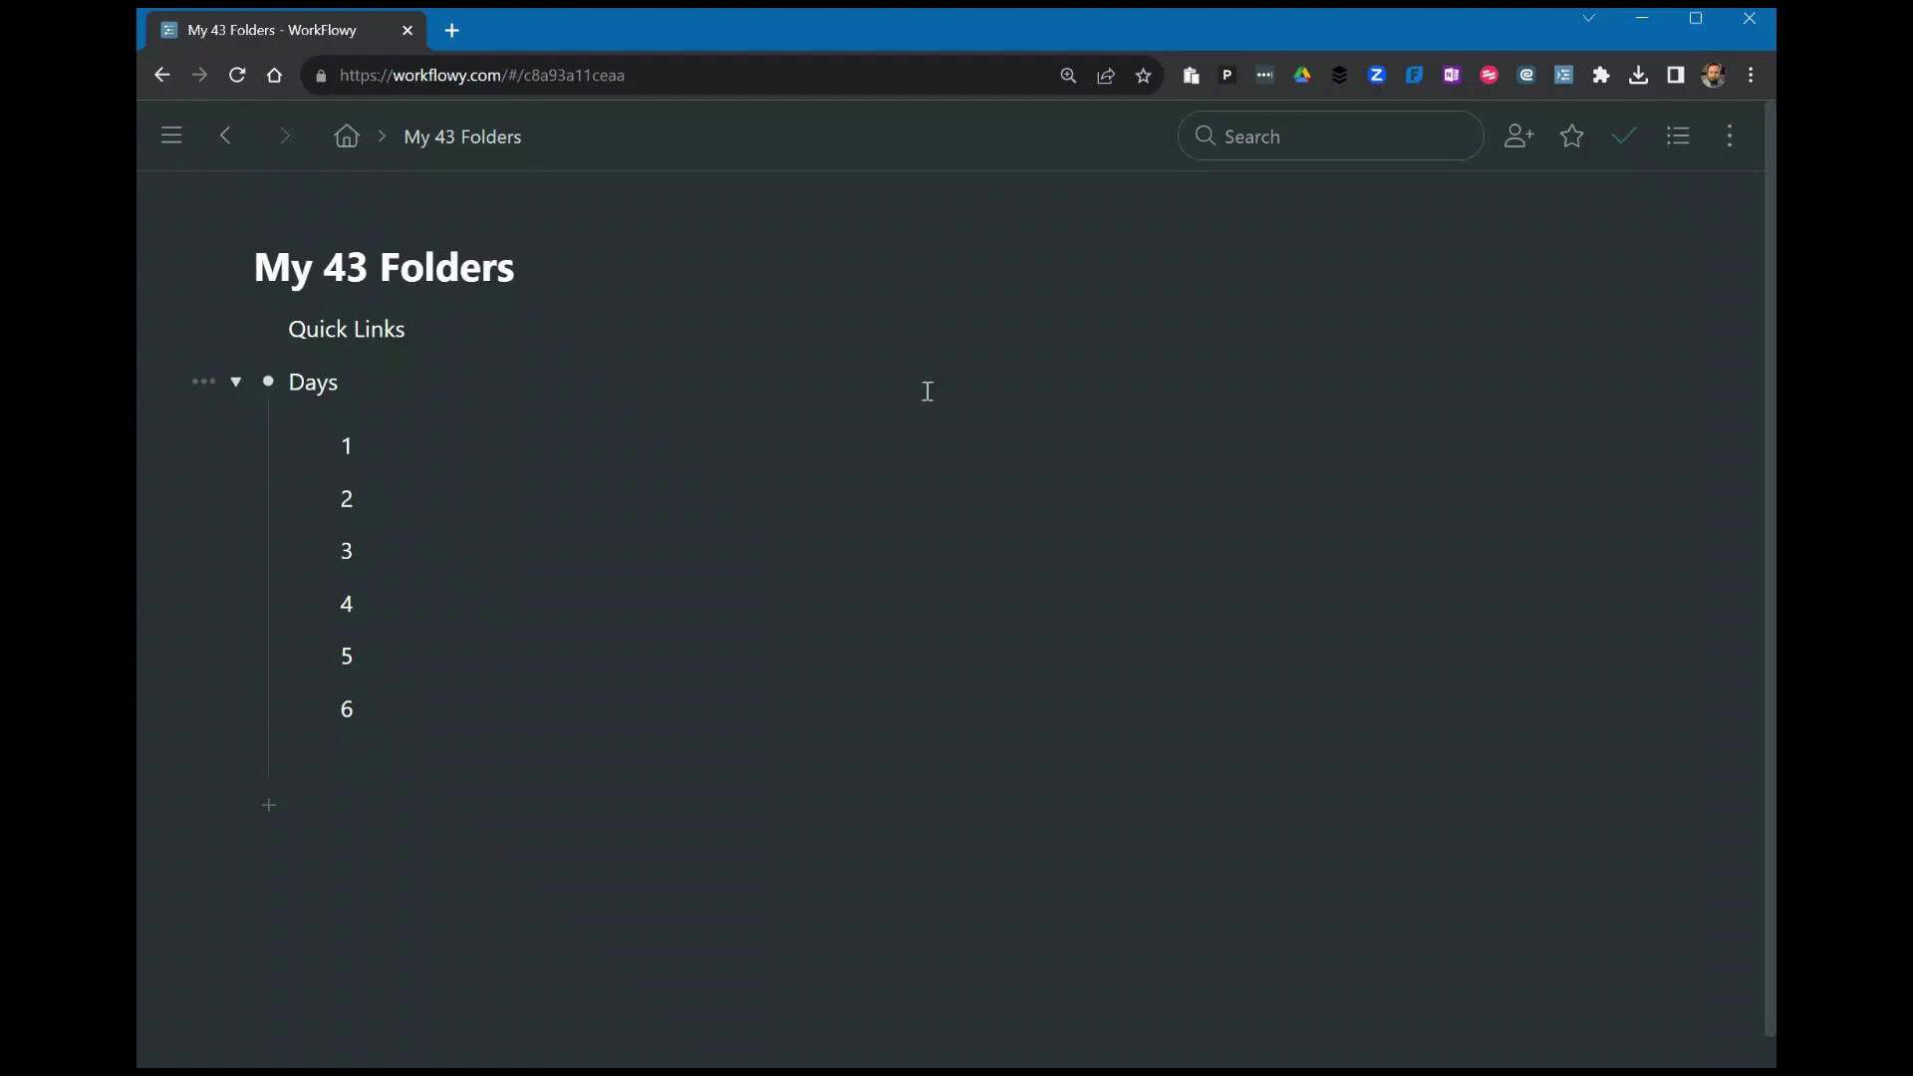
Paste the remaining day numbers so Days runs through 31.
key(ctrl+v)
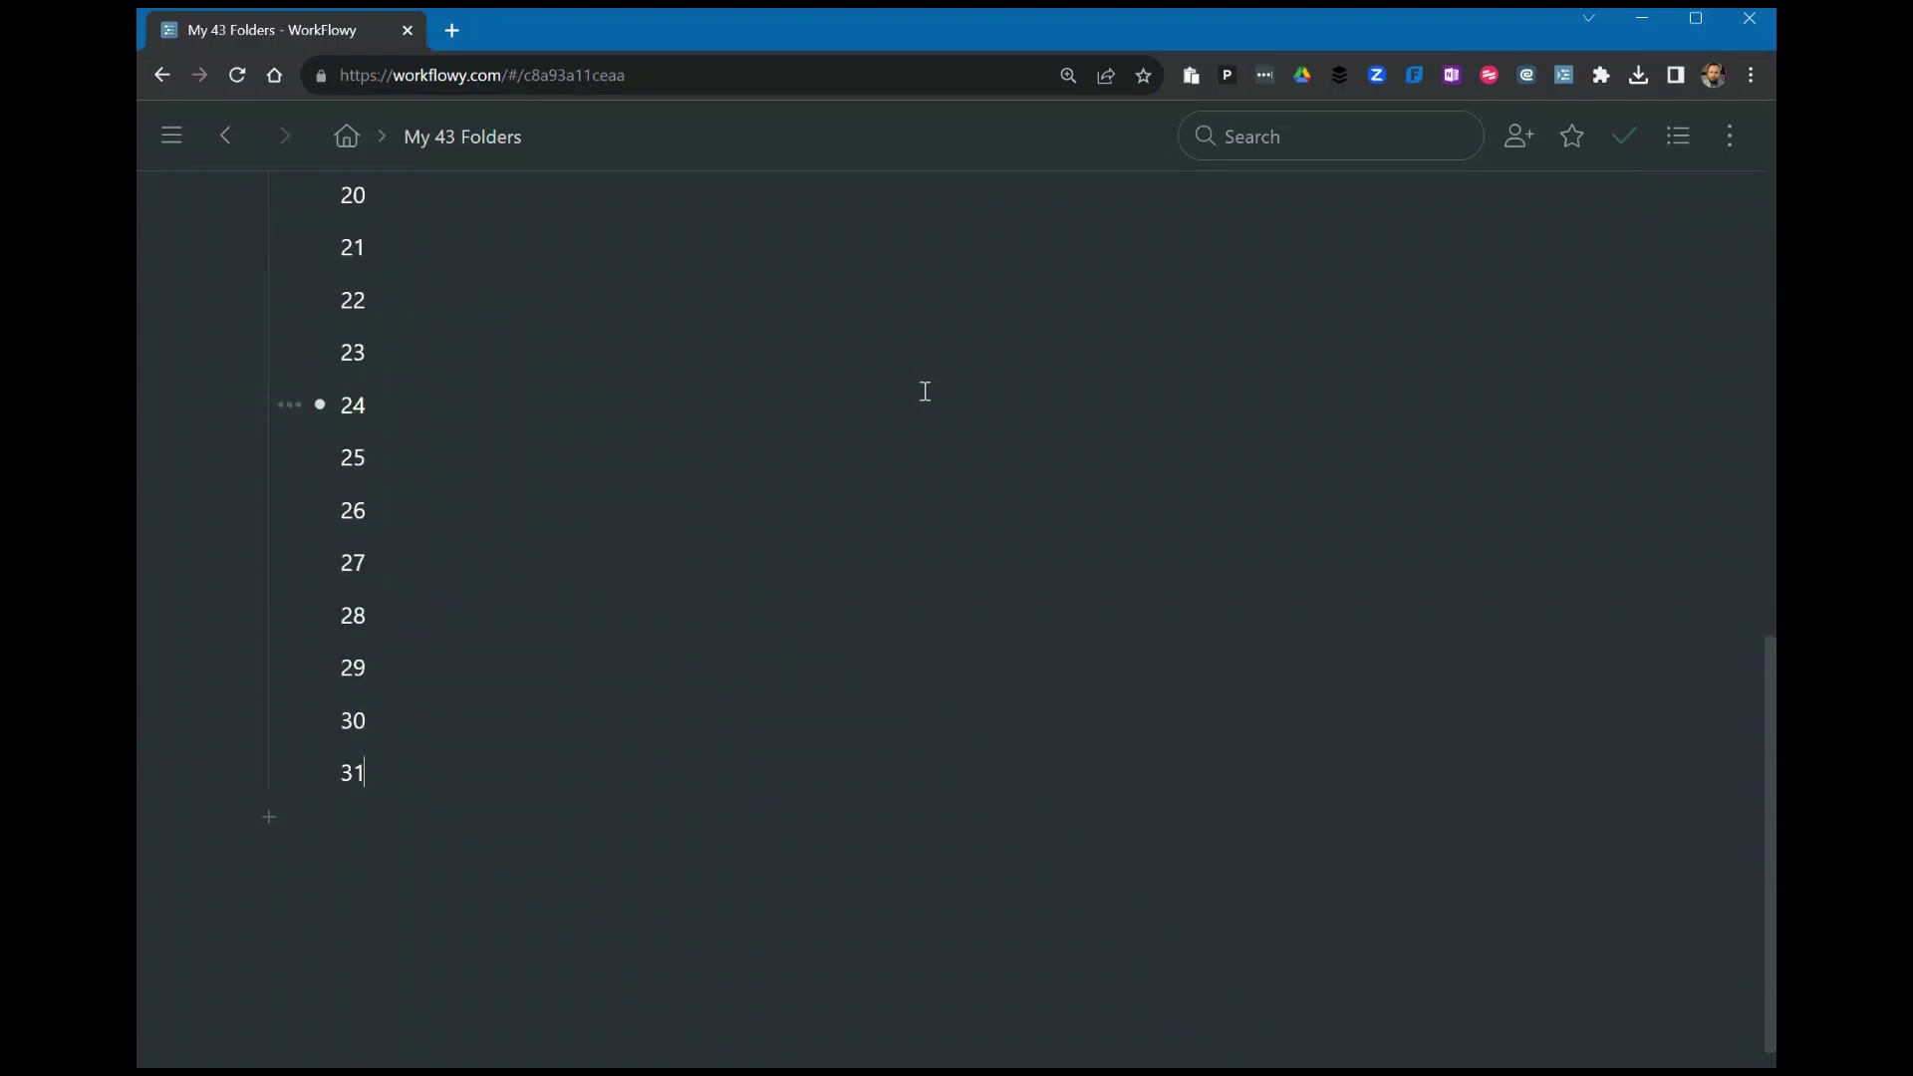
scroll(928, 391, up, 7)
scroll(928, 398, up, 5)
scroll(925, 390, down, 1)
scroll(925, 389, down, 10)
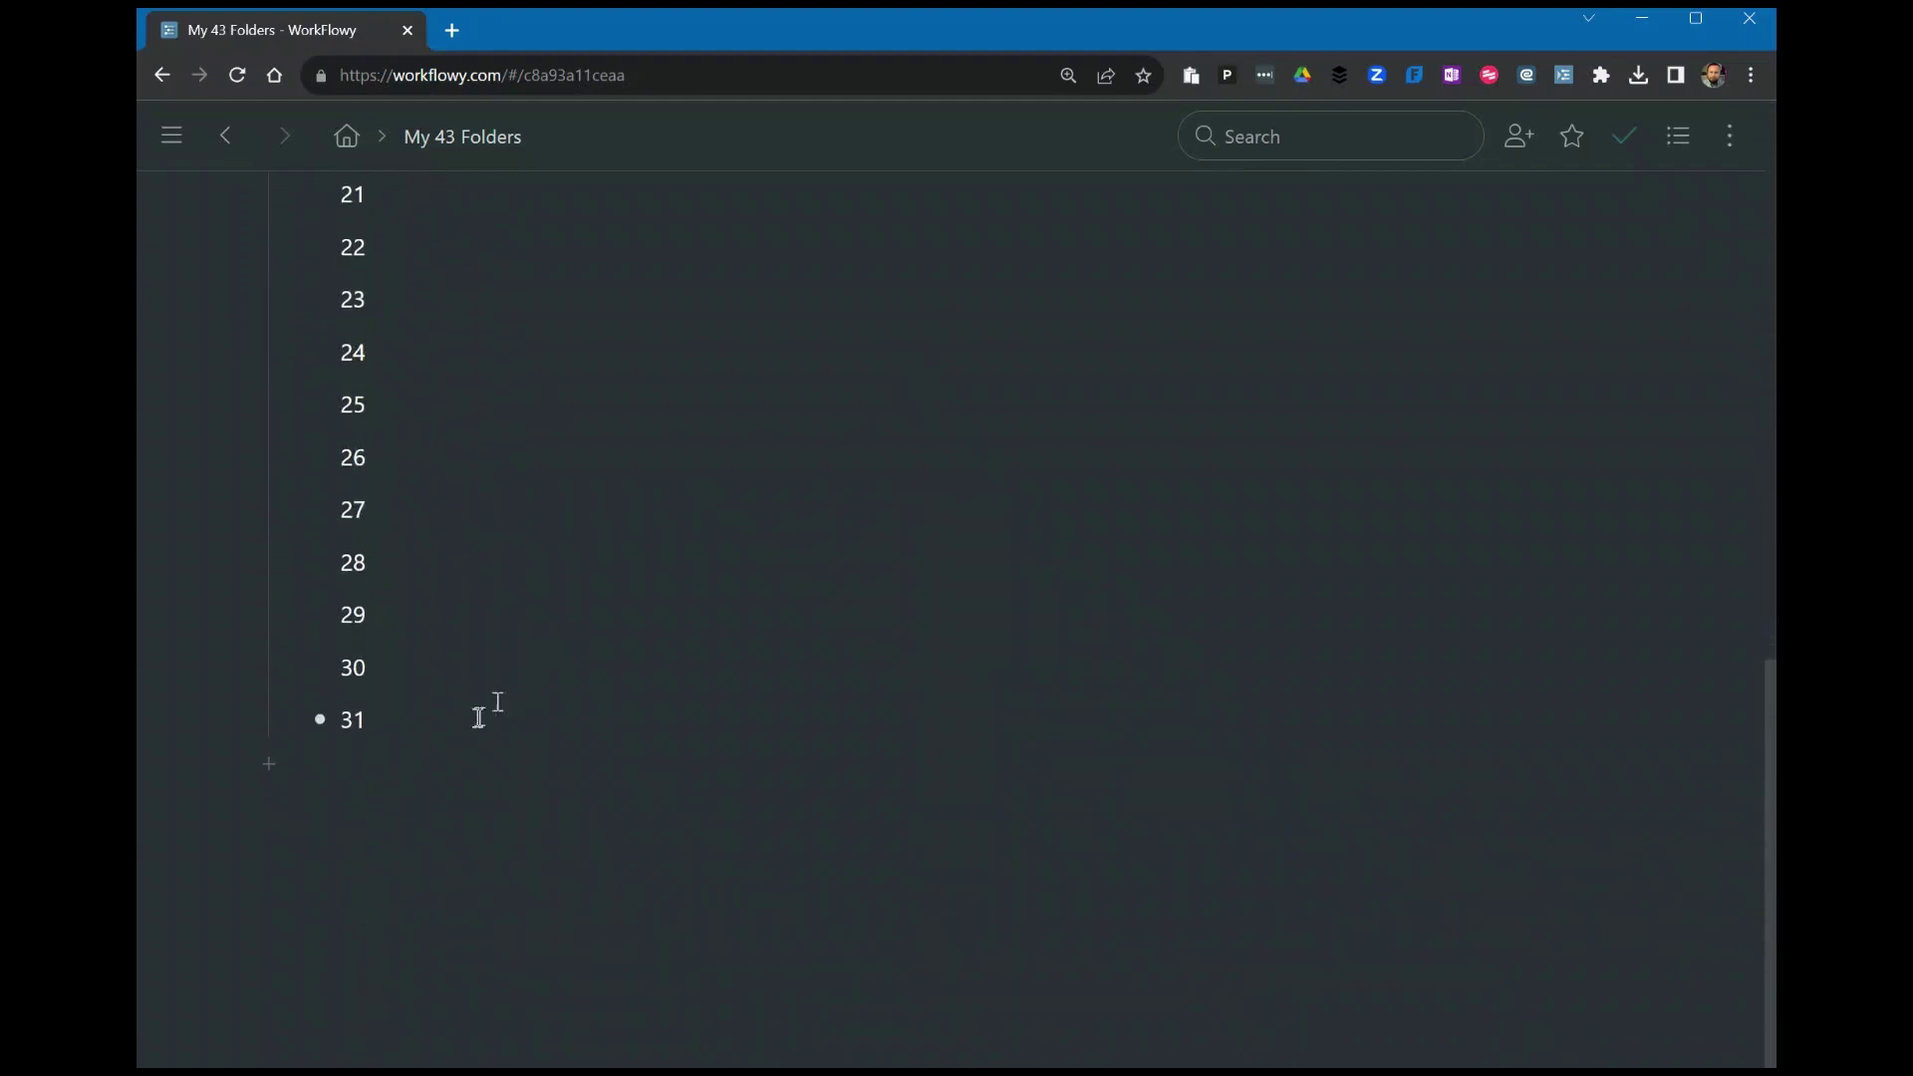
Add a 'Month' item after Days holding twelve children, Jan through Dec.
click(267, 765)
text(th)
key(Return)
key(Tab)
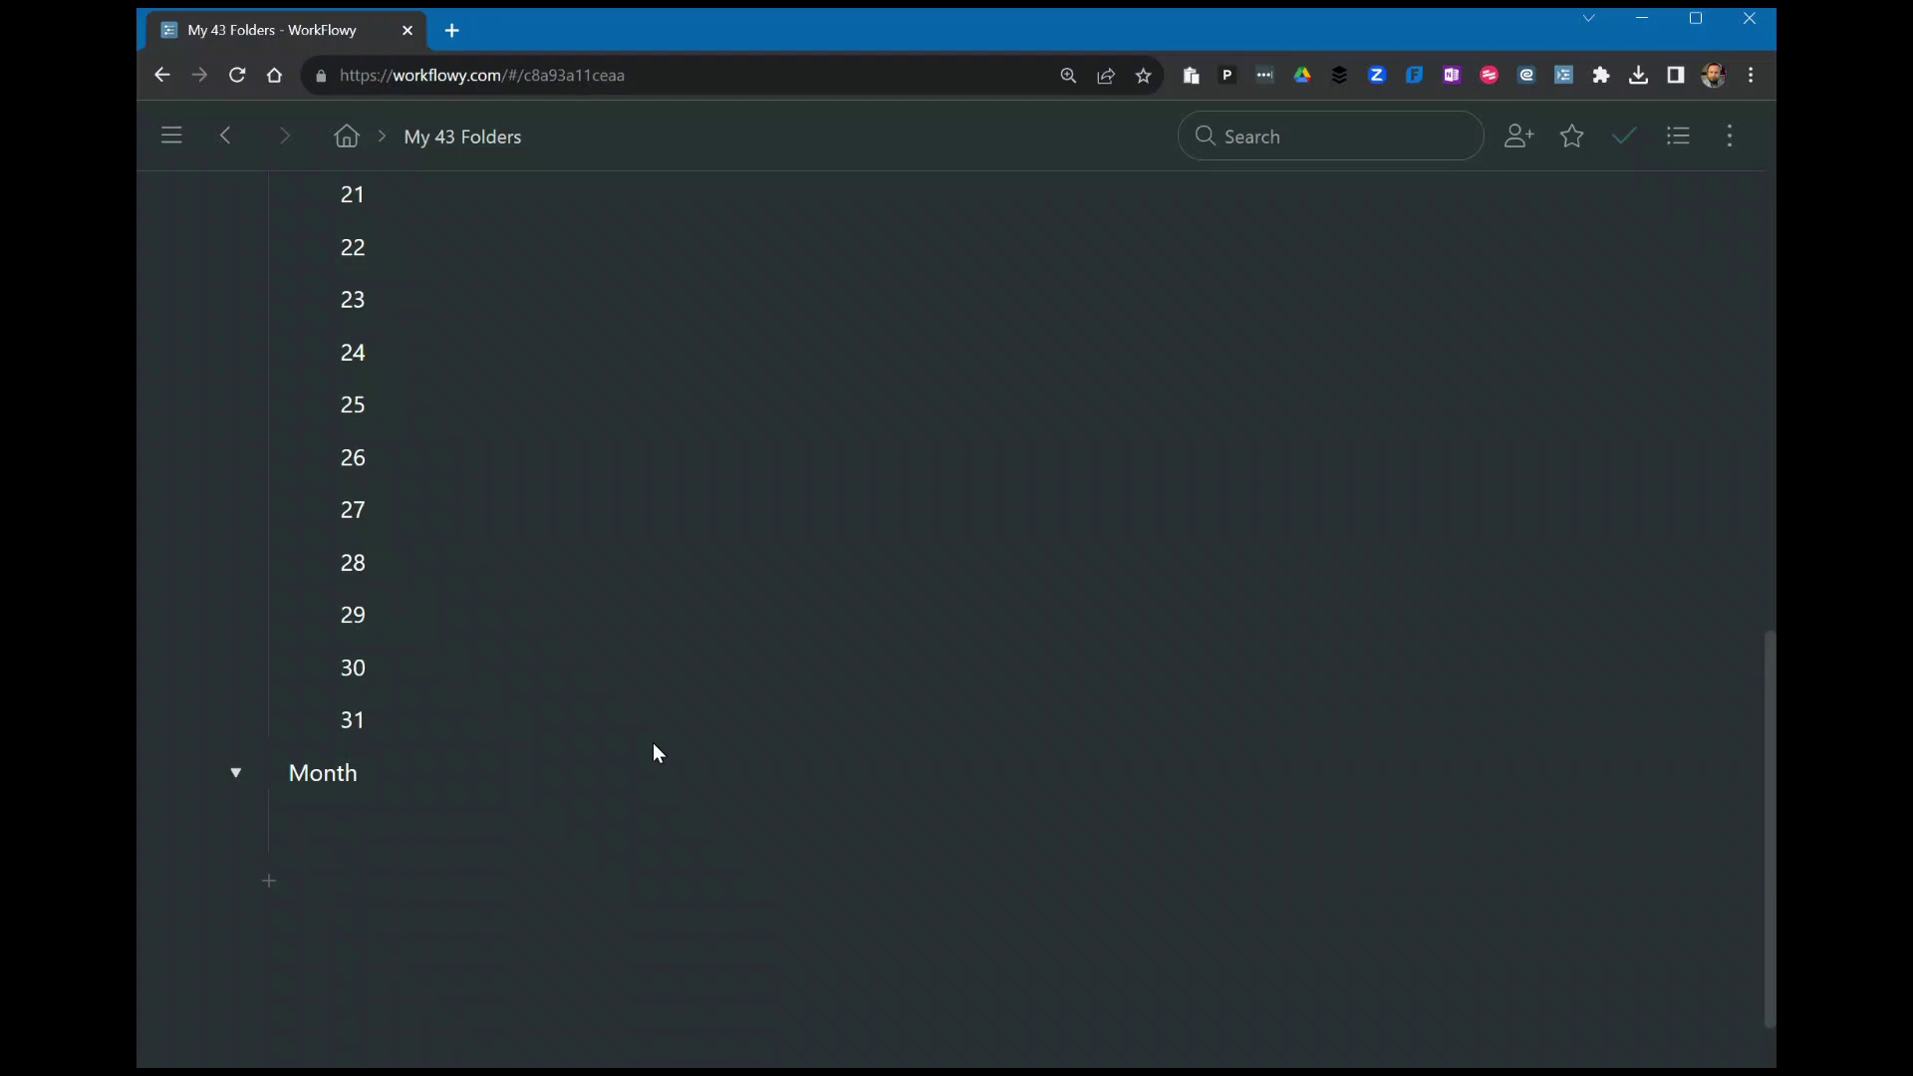
text(Jan Feb Mar Apr May Jun Jul Aug Sep Oct Nov Dec)
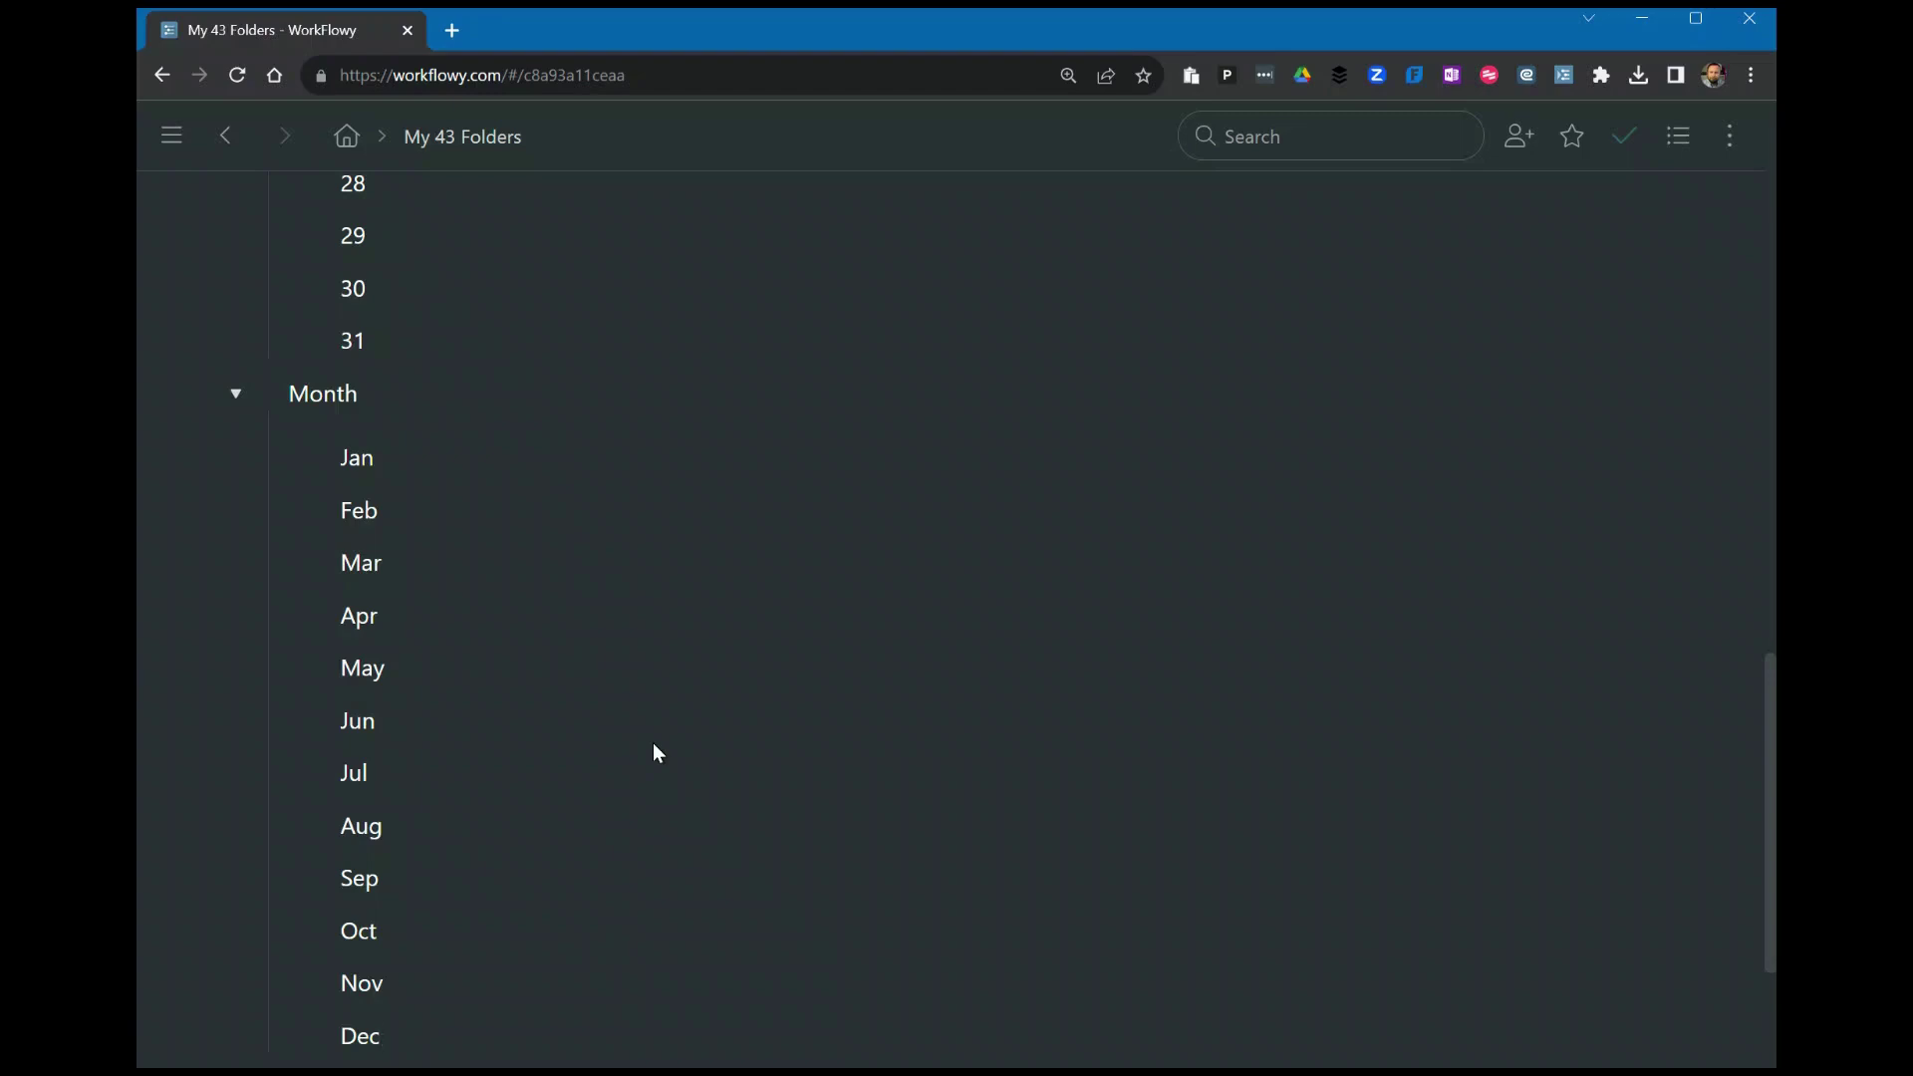
scroll(639, 735, up, 15)
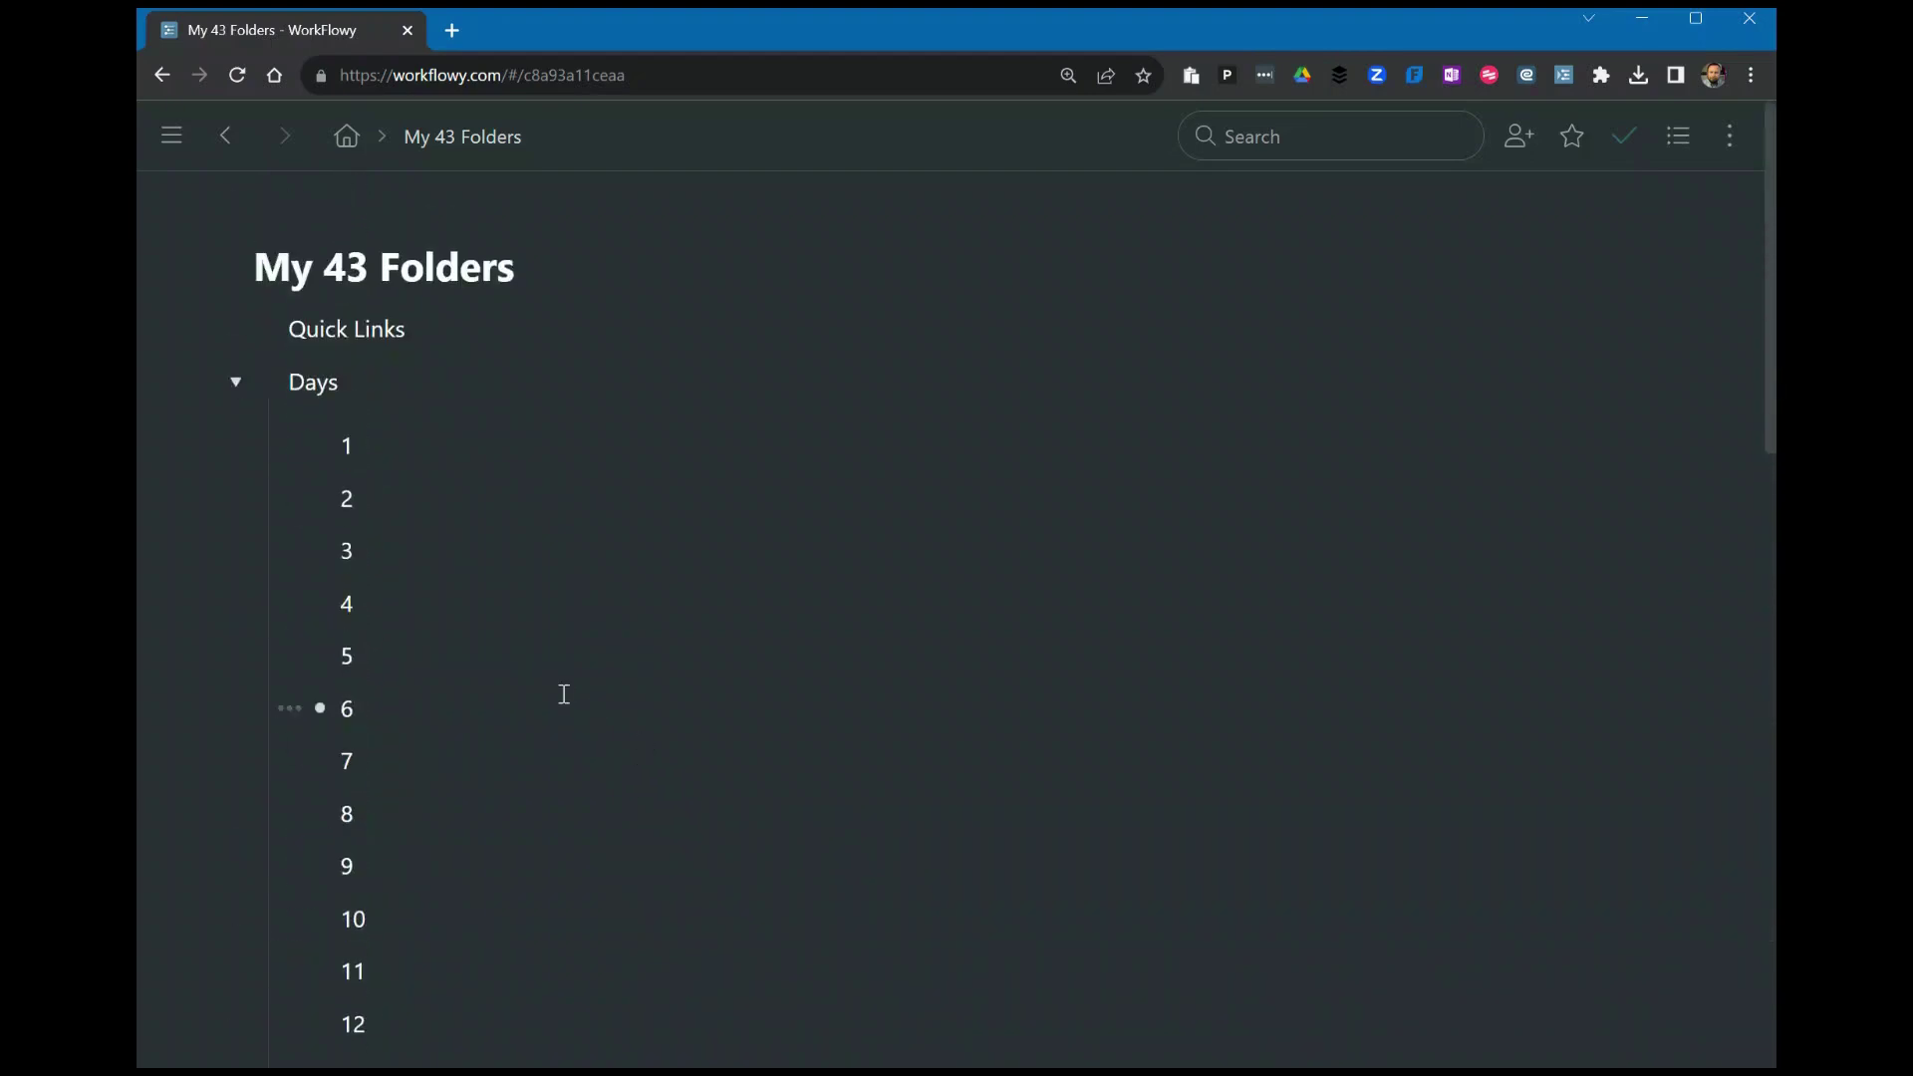
Switch My 43 Folders to the Board layout with Quick Links, Days and Month columns.
click(1682, 134)
click(1677, 285)
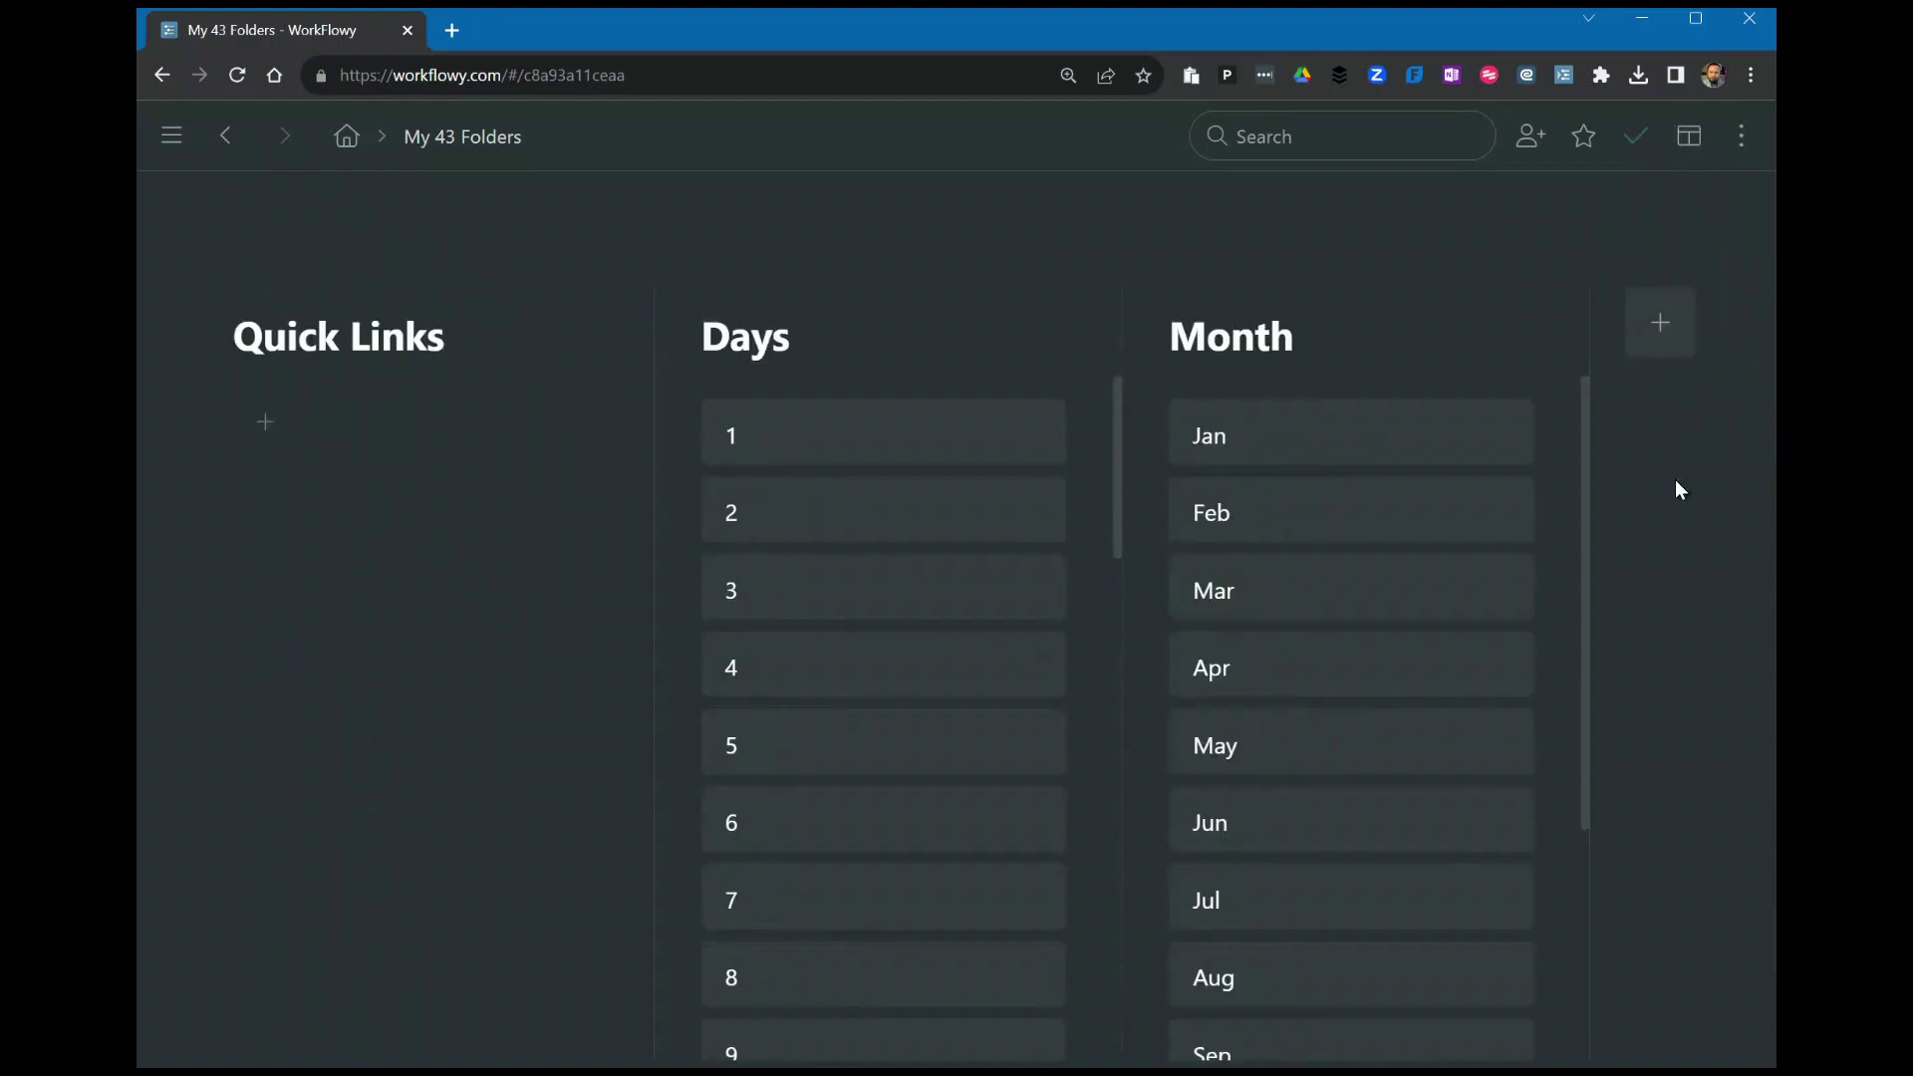
scroll(1015, 525, down, 3)
scroll(1014, 525, up, 3)
scroll(894, 539, down, 2)
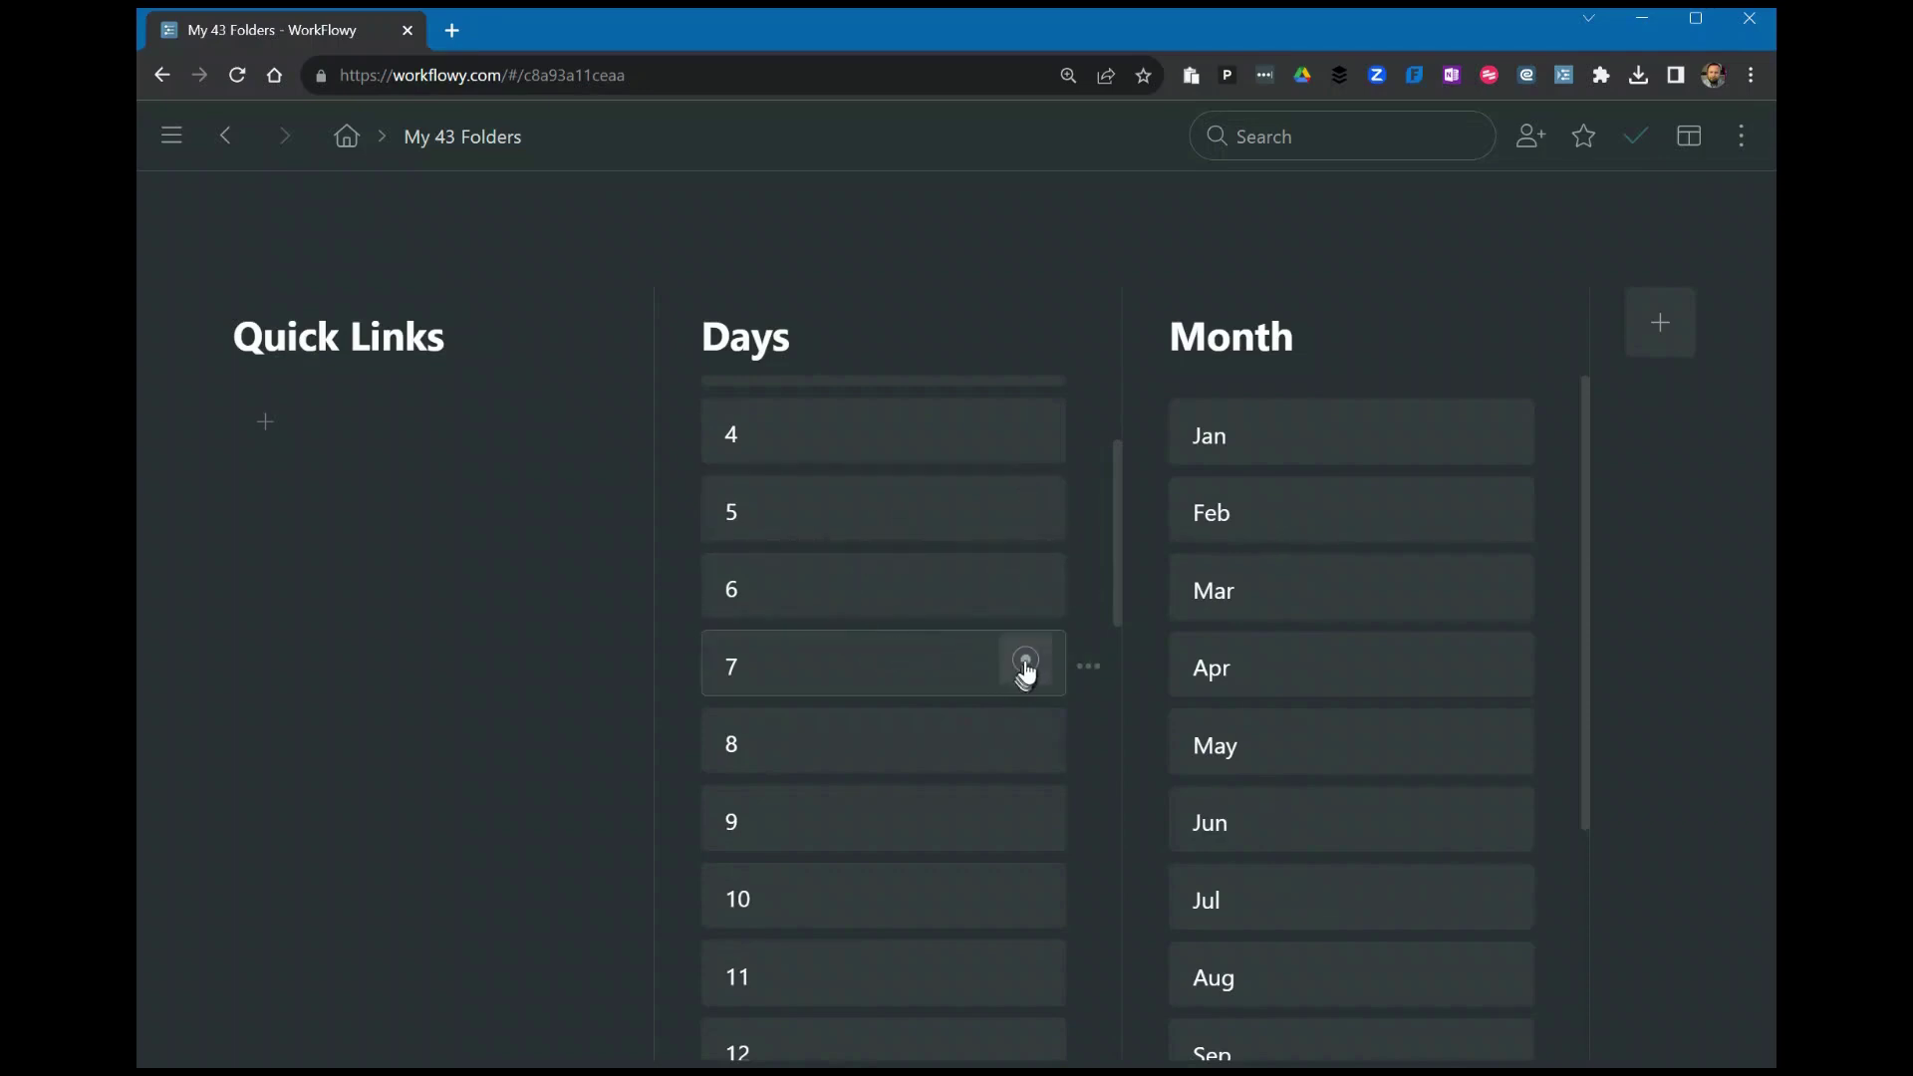
On day 7, add 'Create video about #Workflowy and #43Folders' dated today, Mon, Aug 7, 2023.
click(1026, 662)
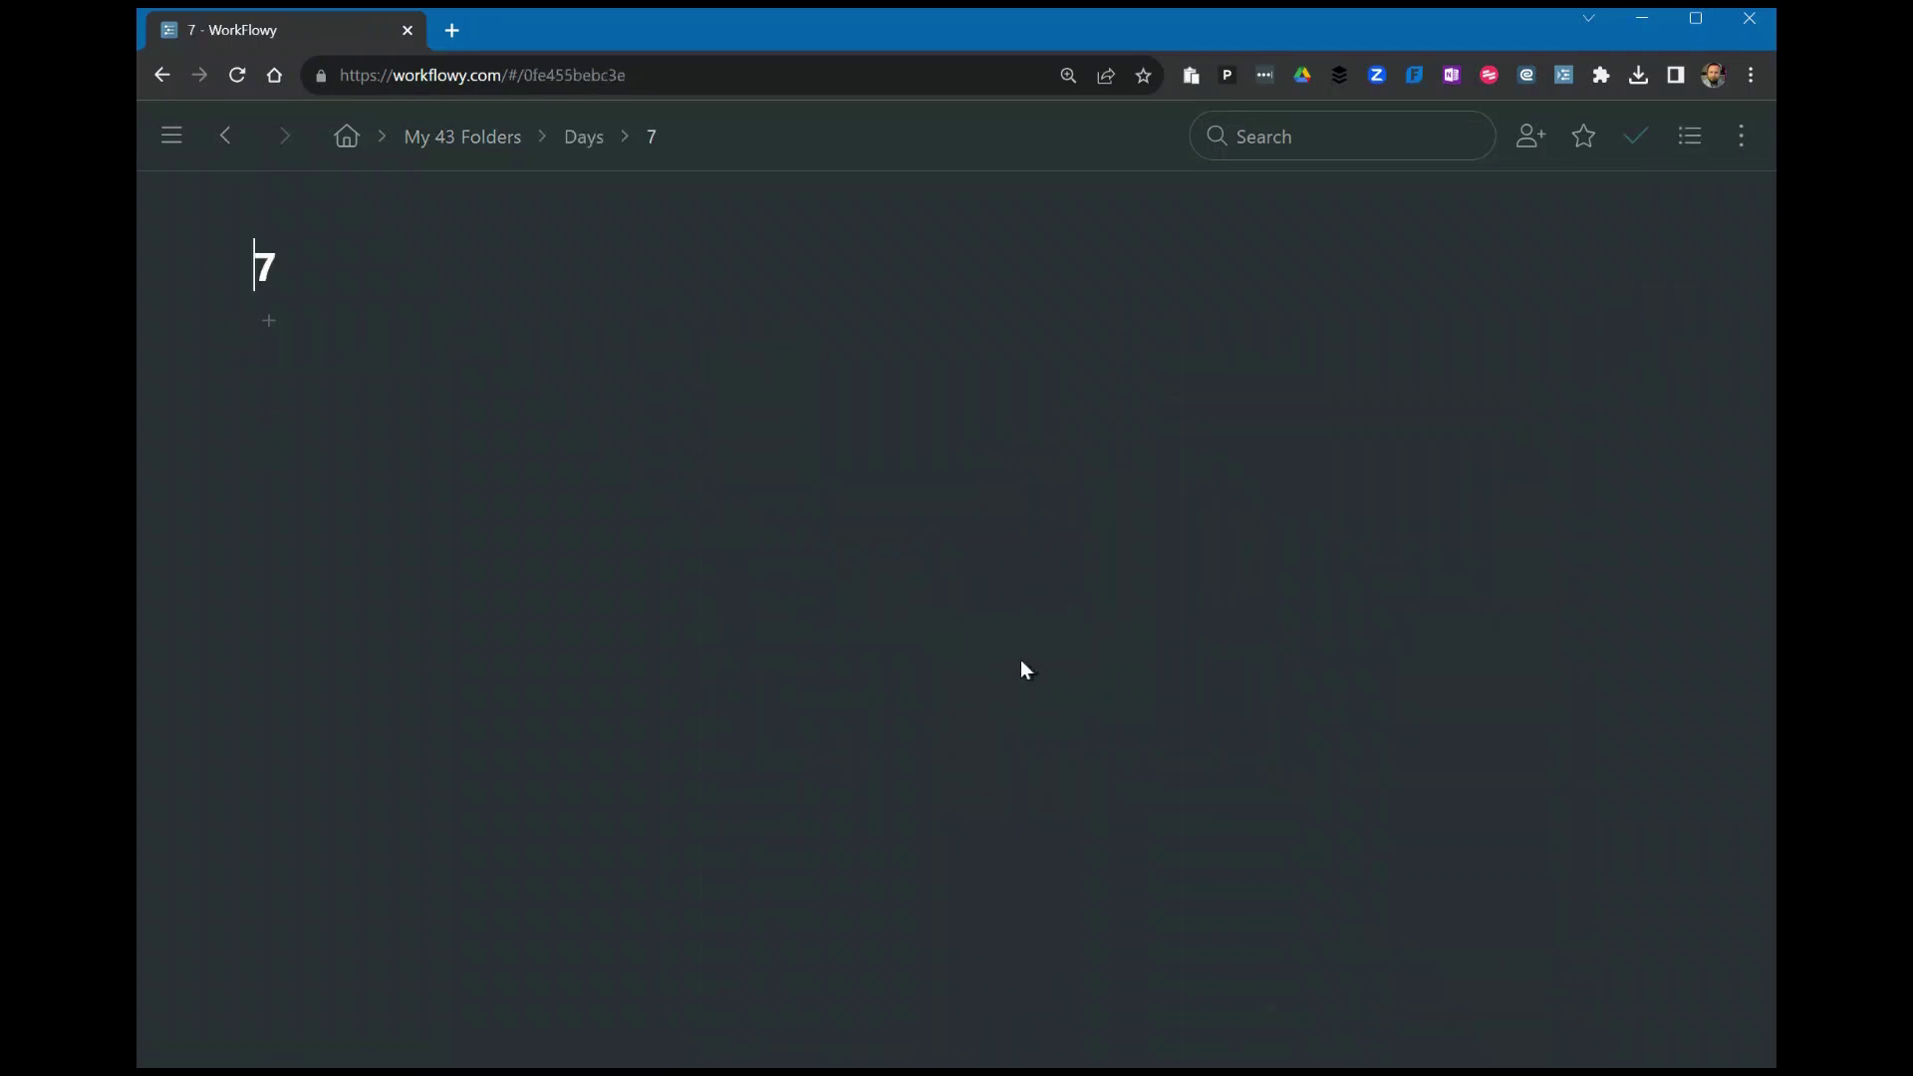
click(329, 334)
text(Create video ab)
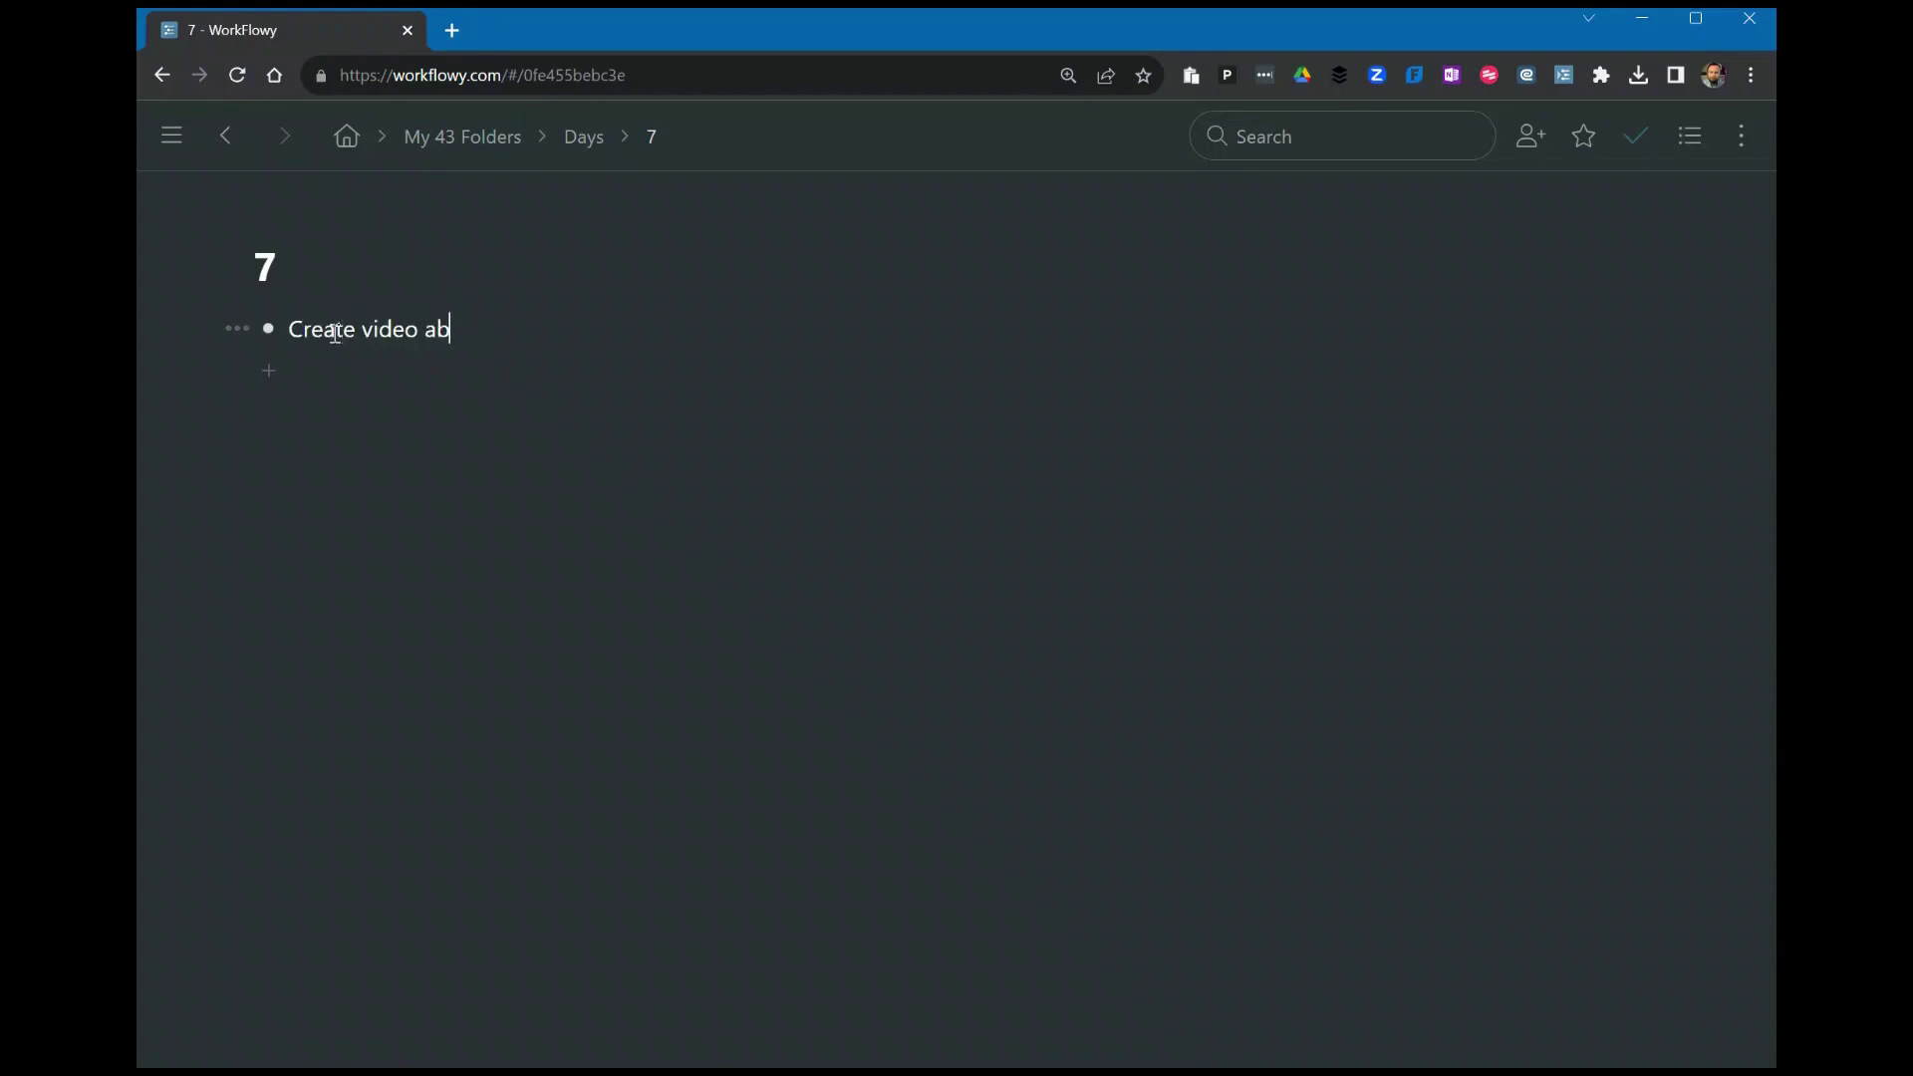
text(out Workflowy)
key(BackSpace)
key(BackSpace)
key(BackSpace)
key(BackSpace)
key(BackSpace)
key(BackSpace)
key(BackSpace)
key(BackSpace)
key(BackSpace)
text(#Workflow)
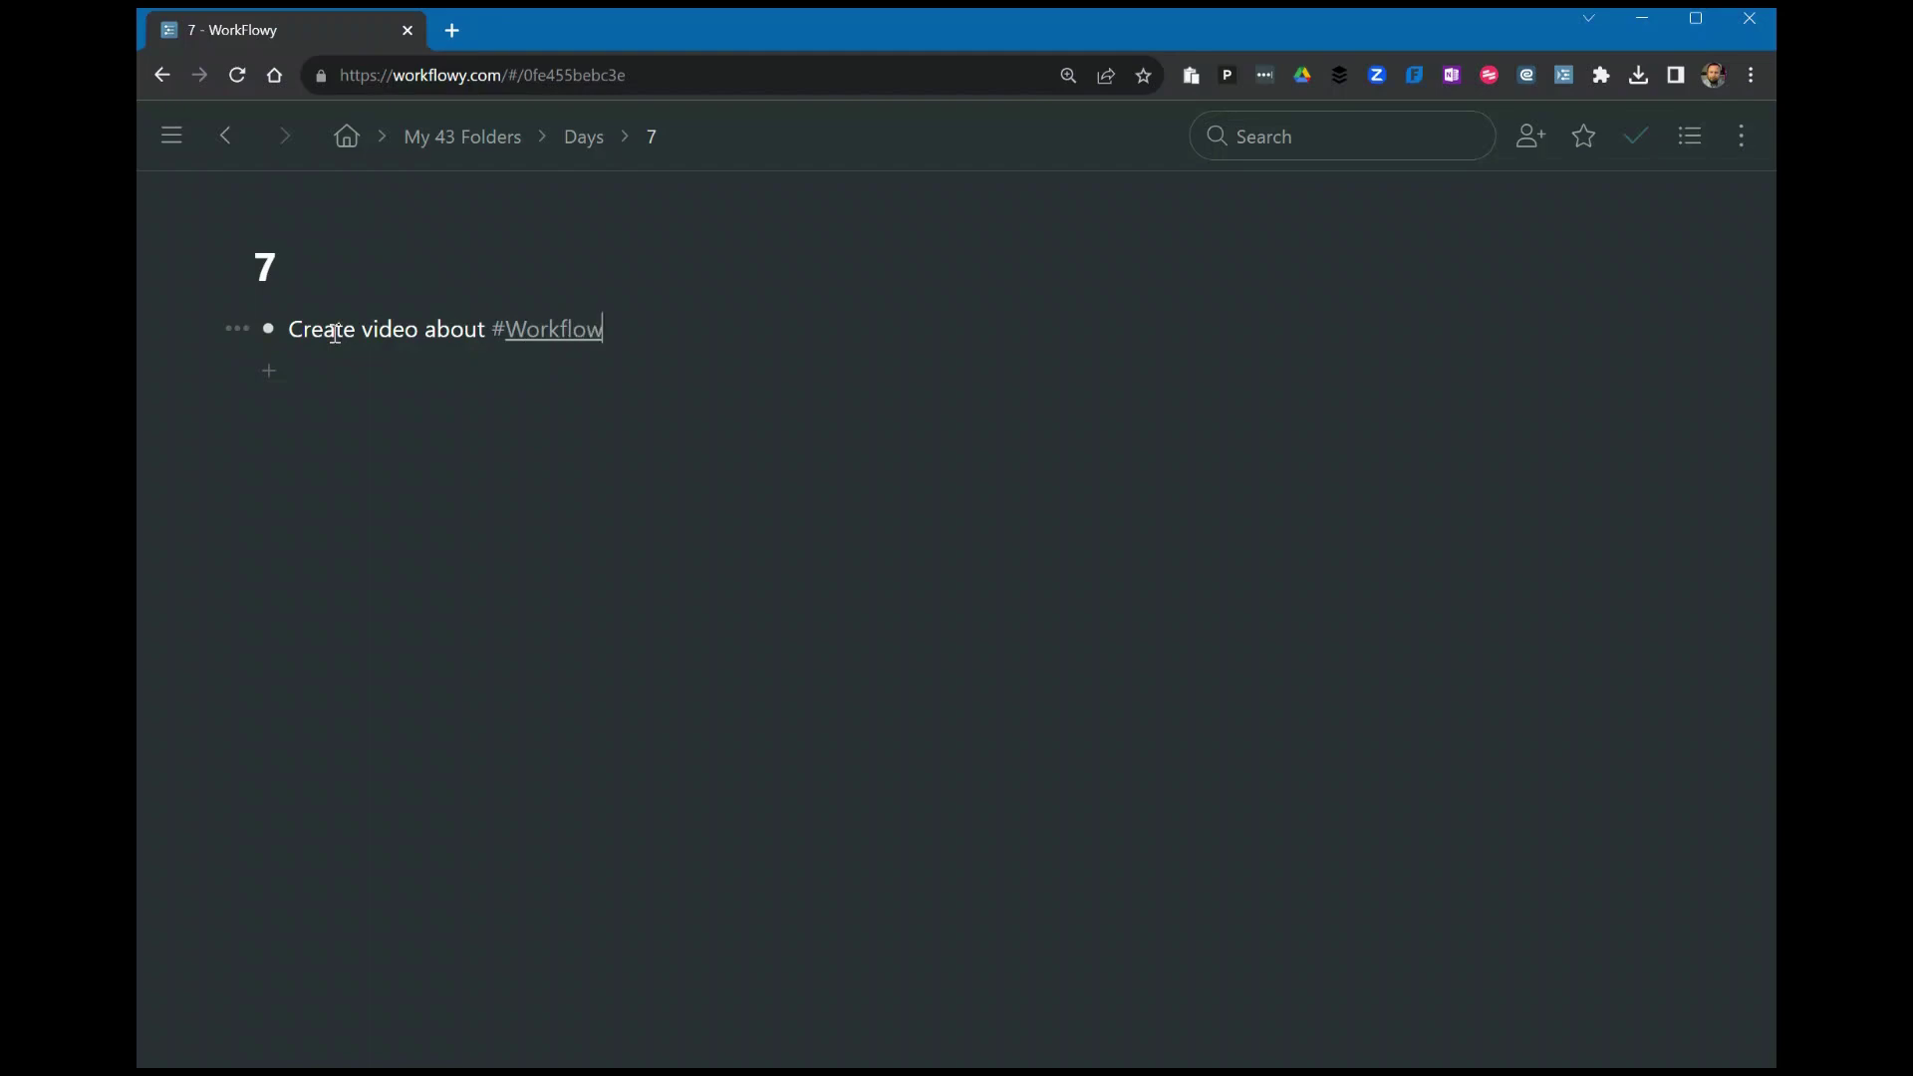
text( y and #43Folders)
key(BackSpace)
key(BackSpace)
key(BackSpace)
key(BackSpace)
key(BackSpace)
text(lders)
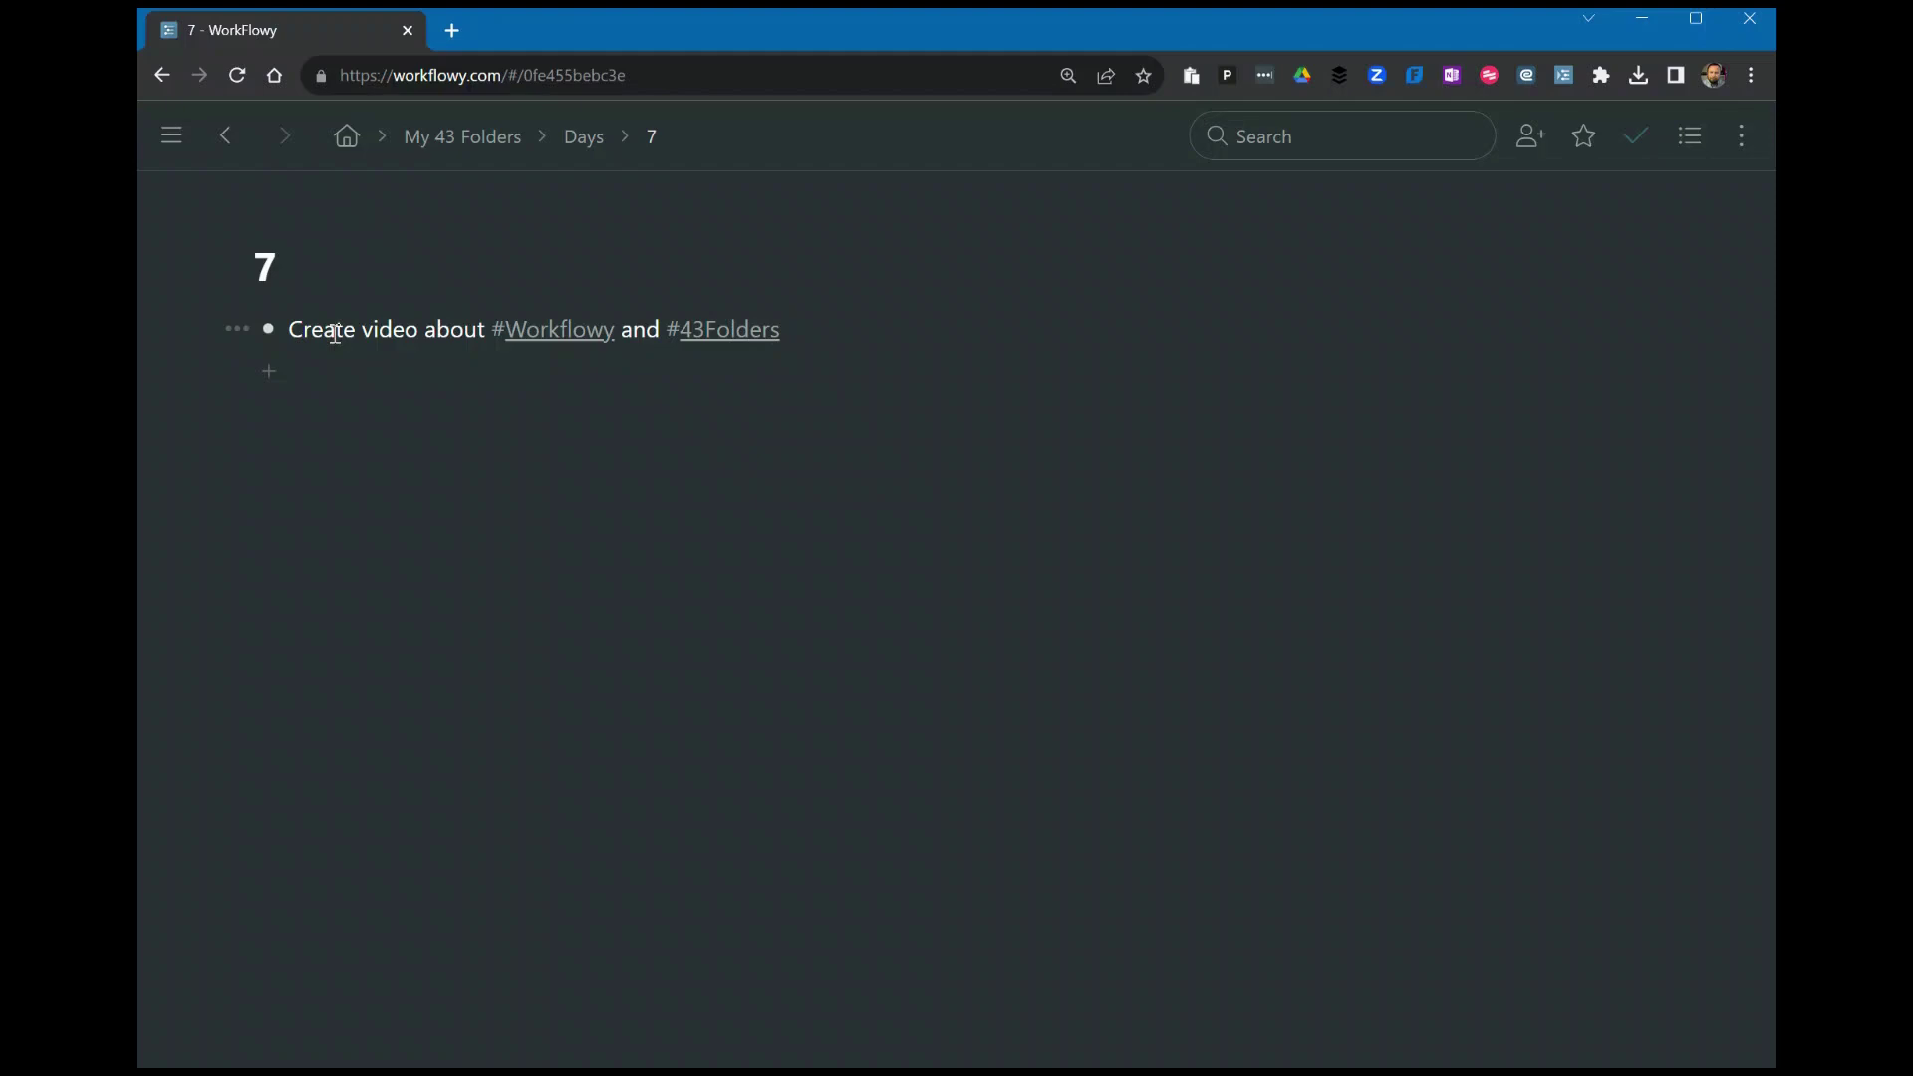
text( today)
key(Tab)
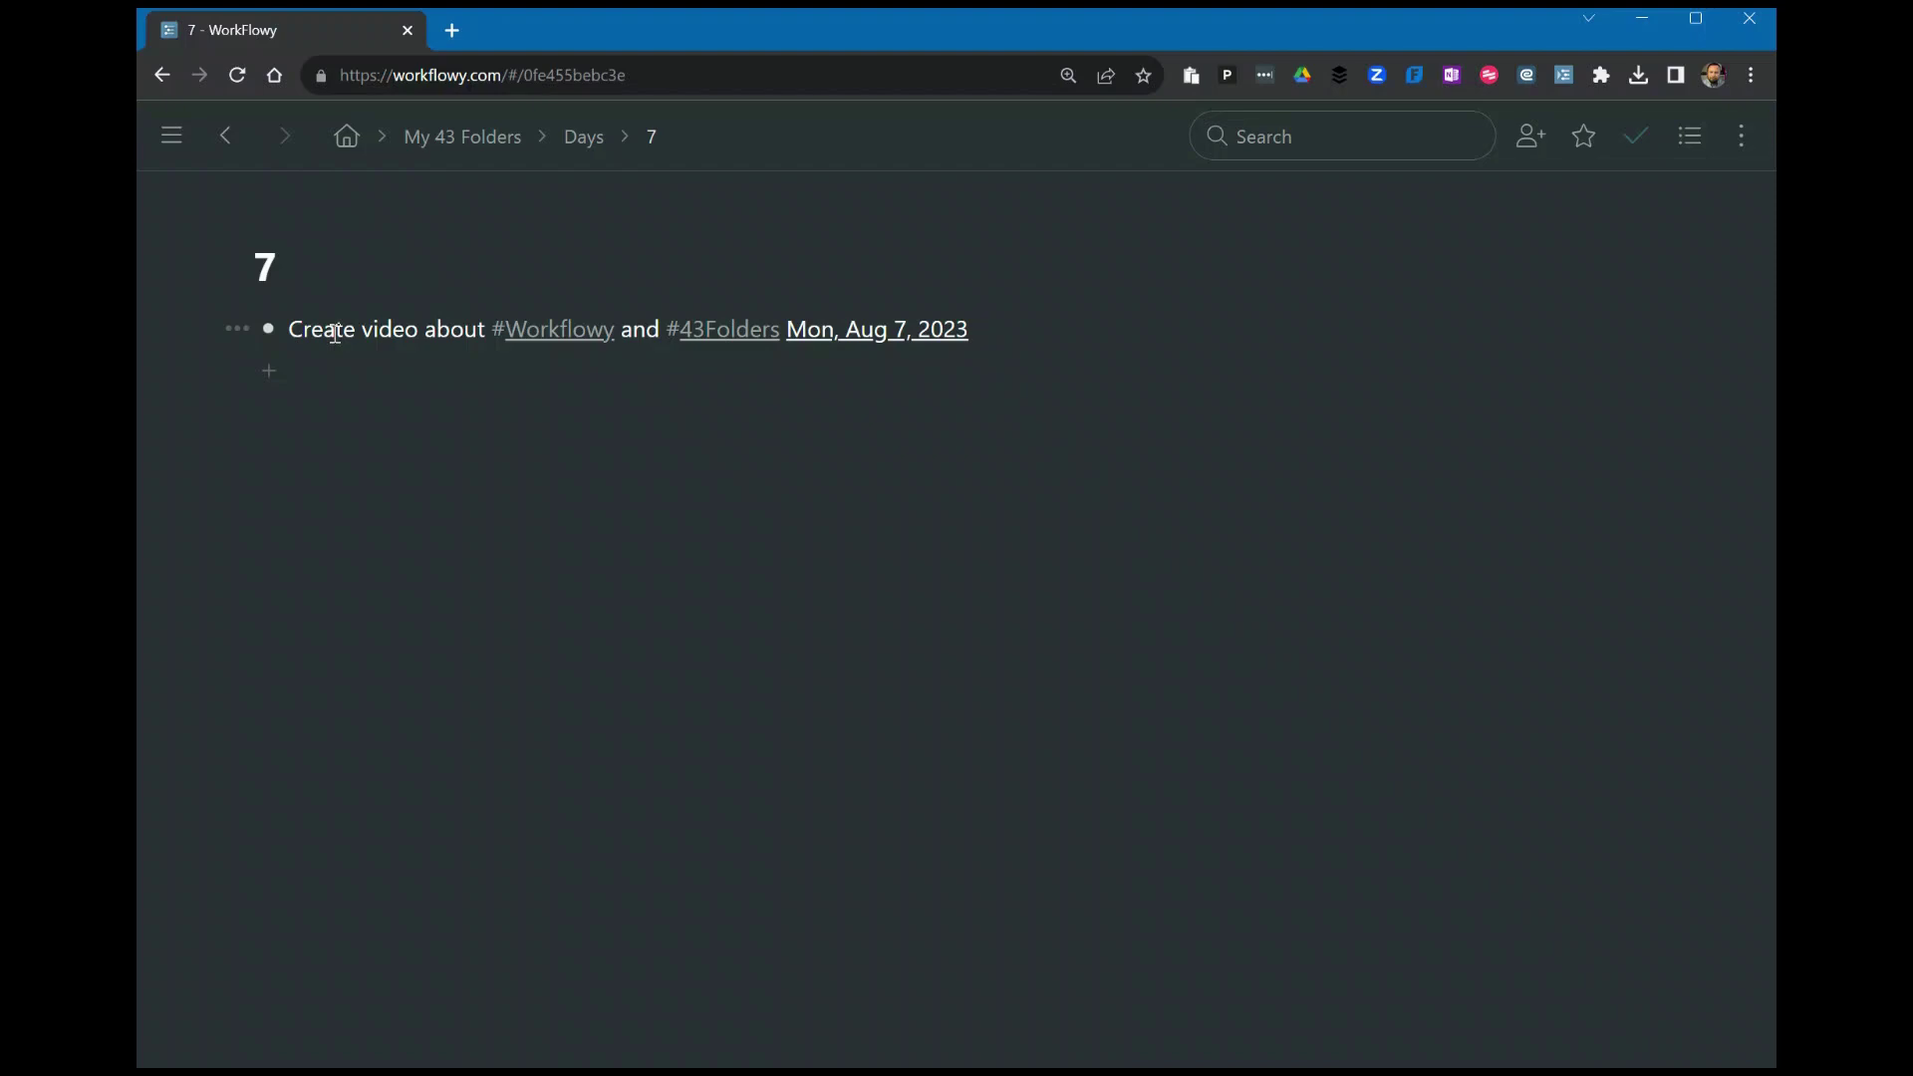
Add a 'Publish the video' to-do dated tomorrow, Tue, Aug 8, 2023.
key(Return)
text(Publish the video )
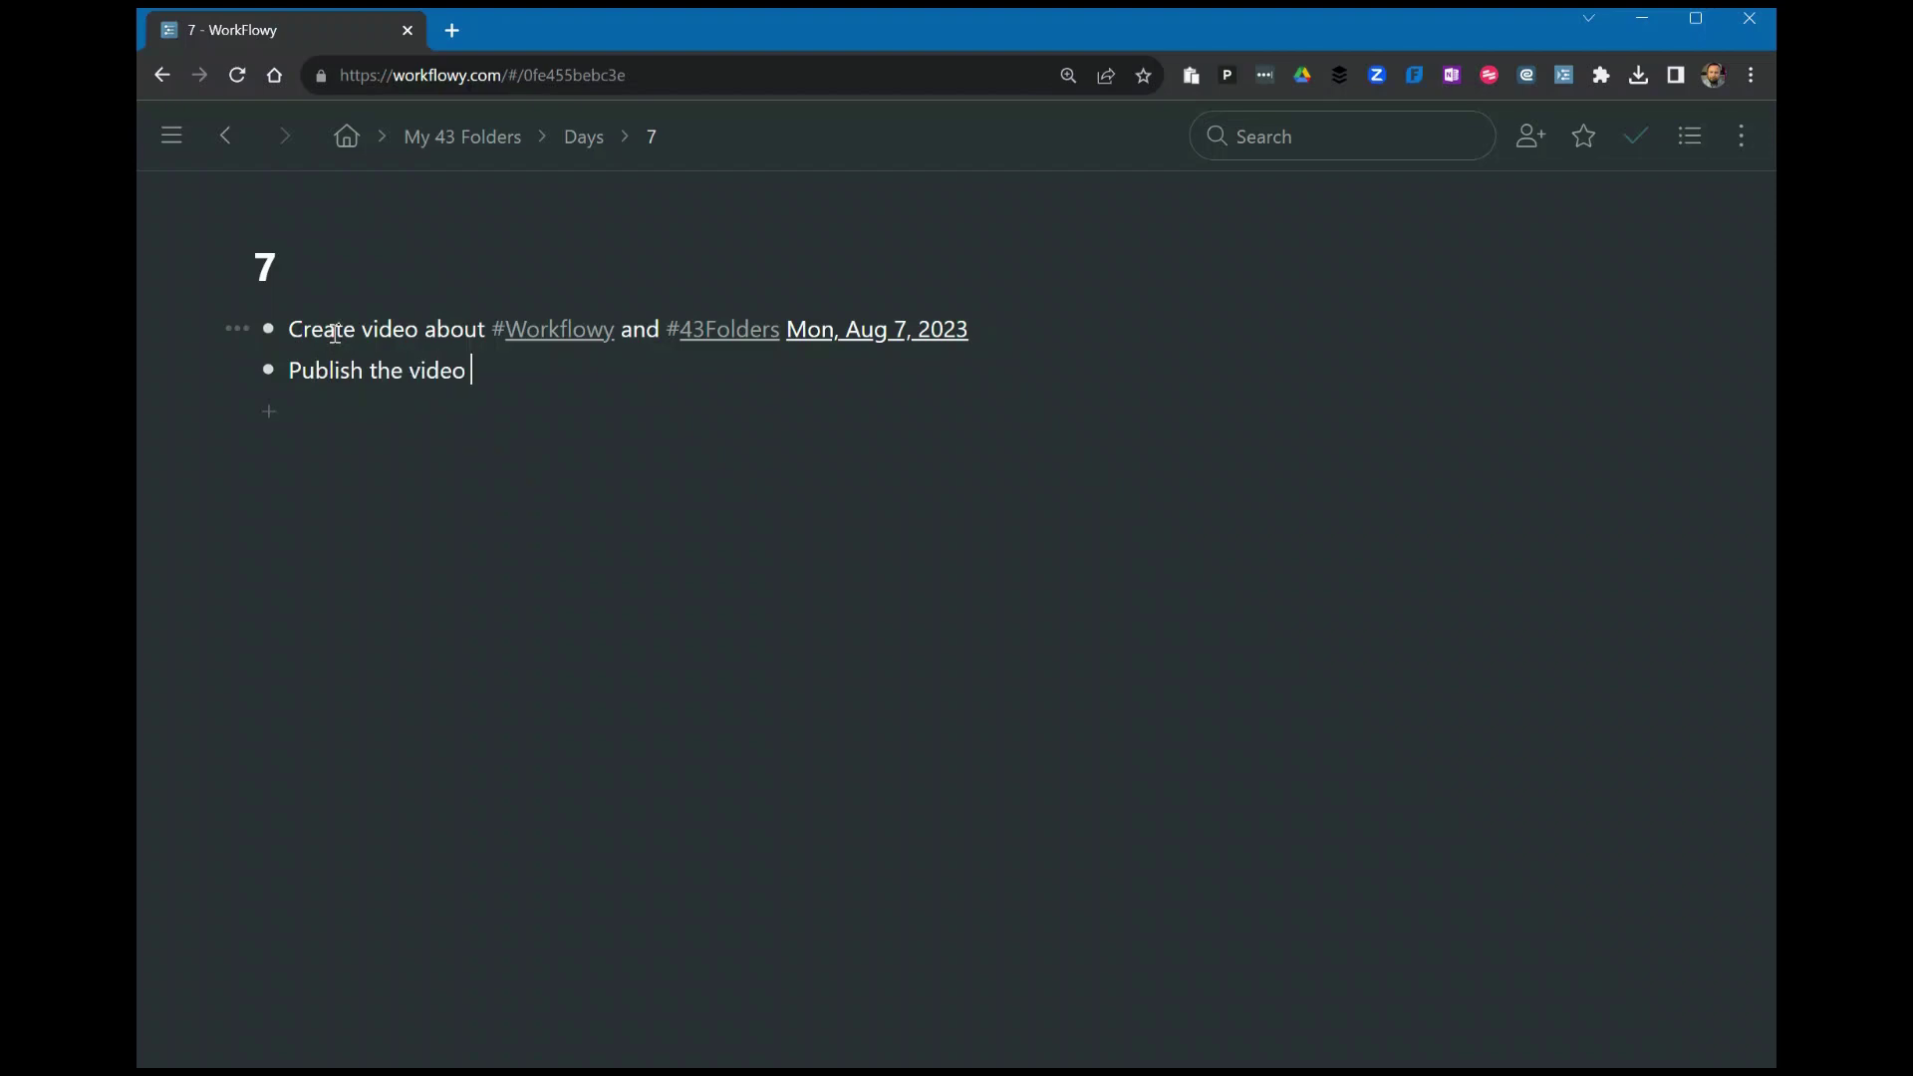
text(tomorrow)
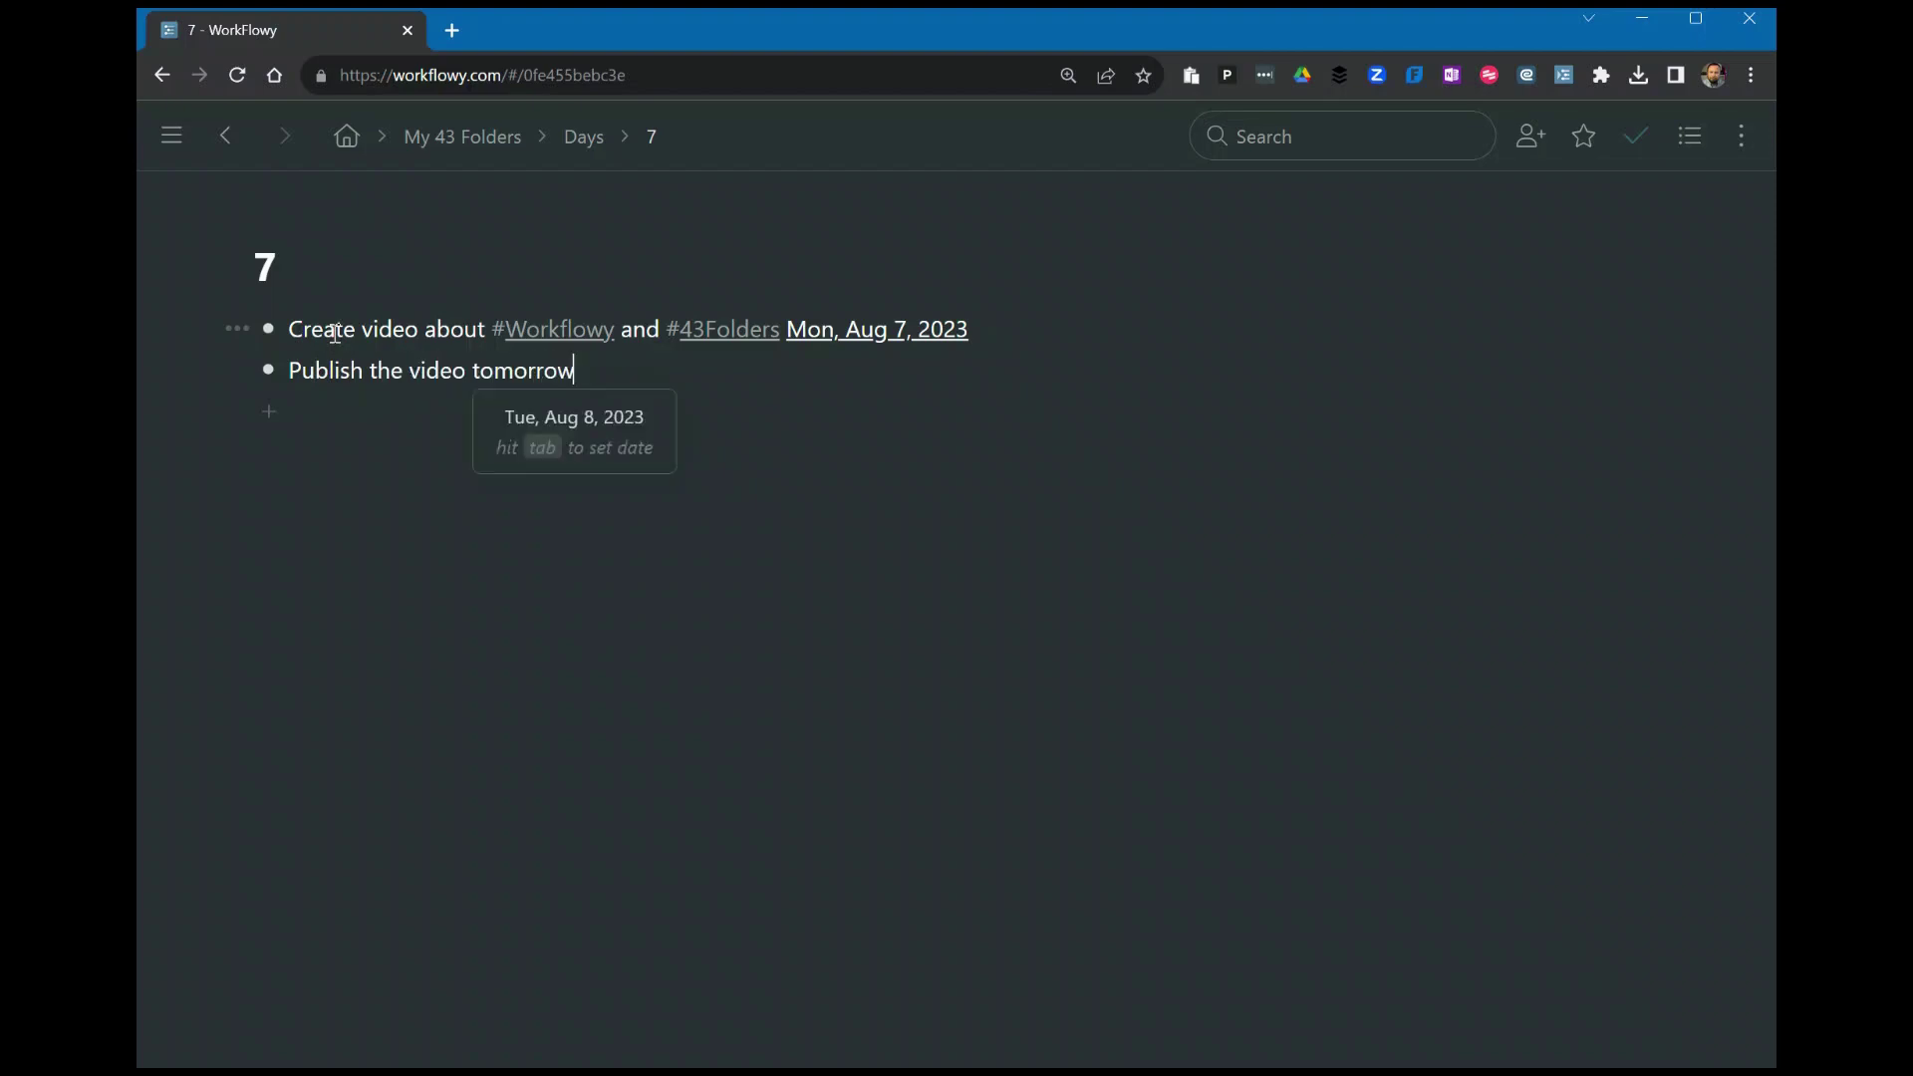
key(Tab)
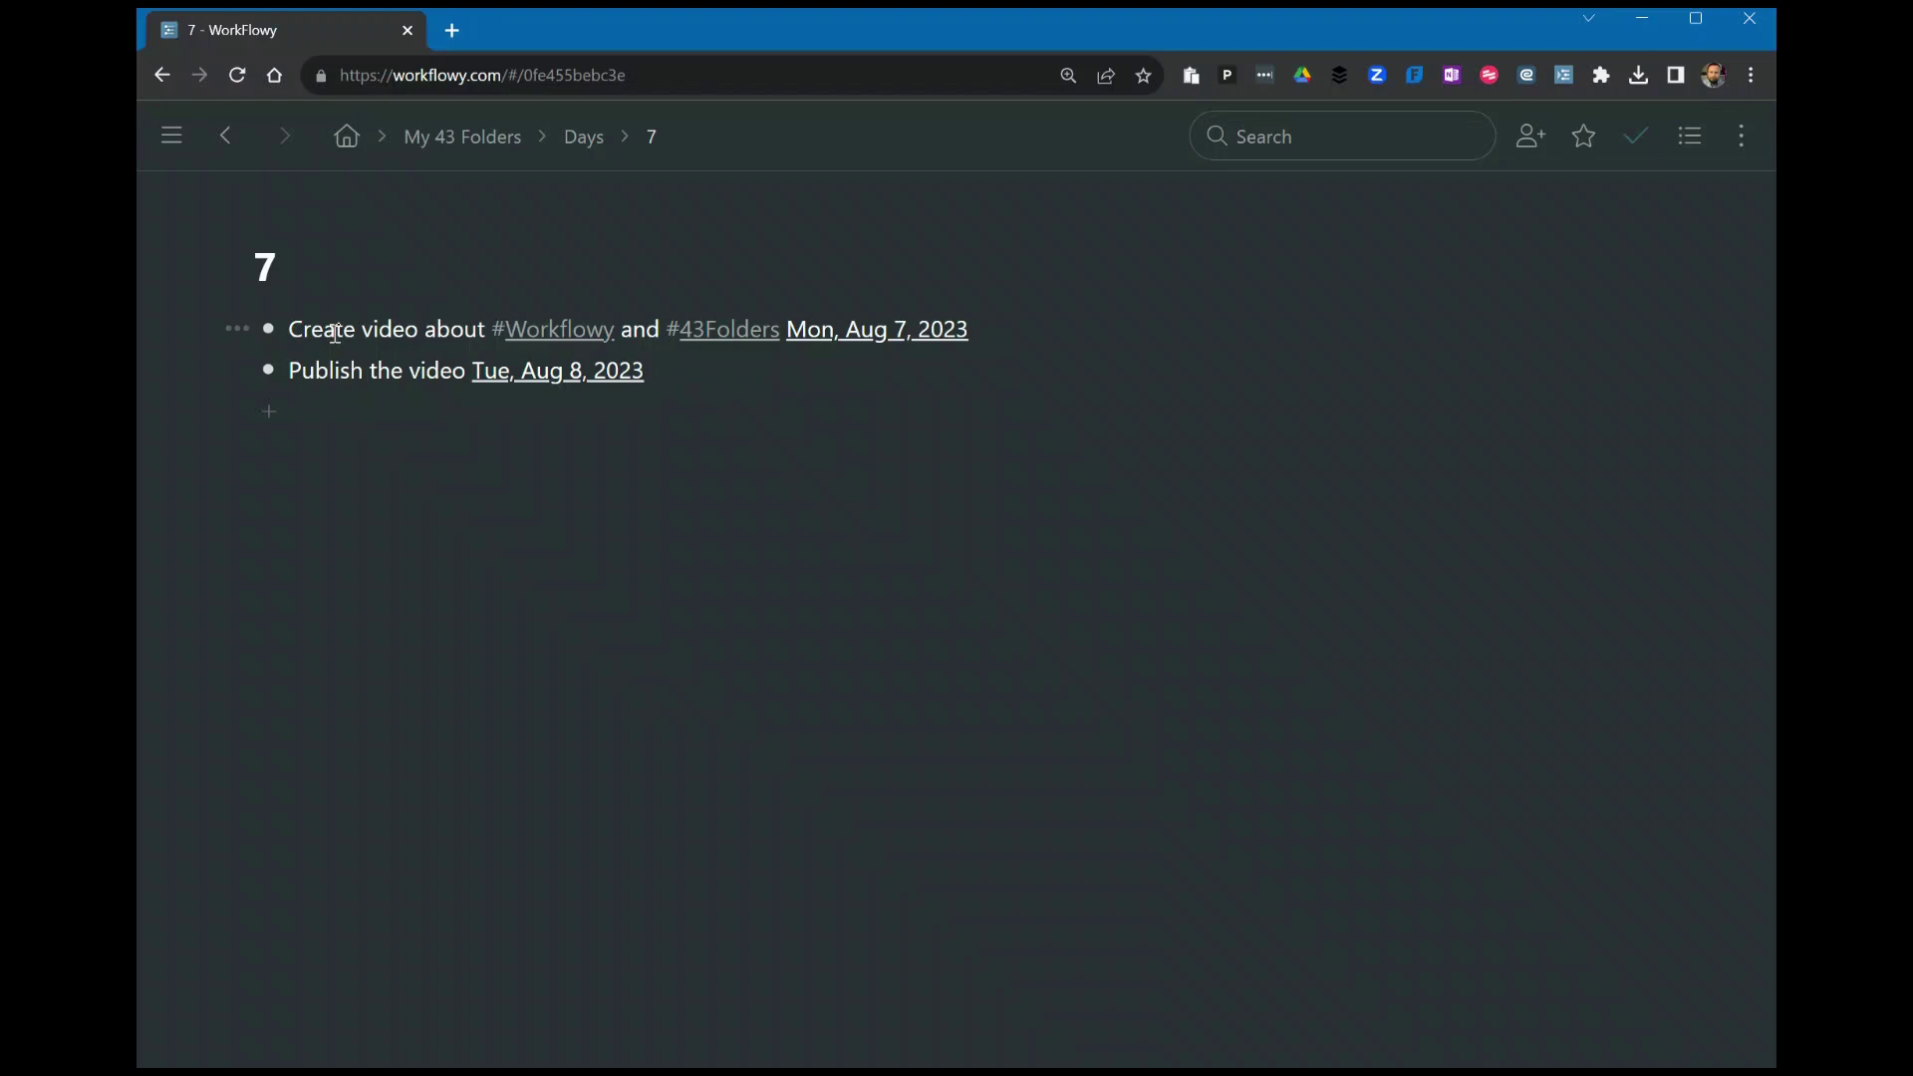
key(ctrl+alt+4)
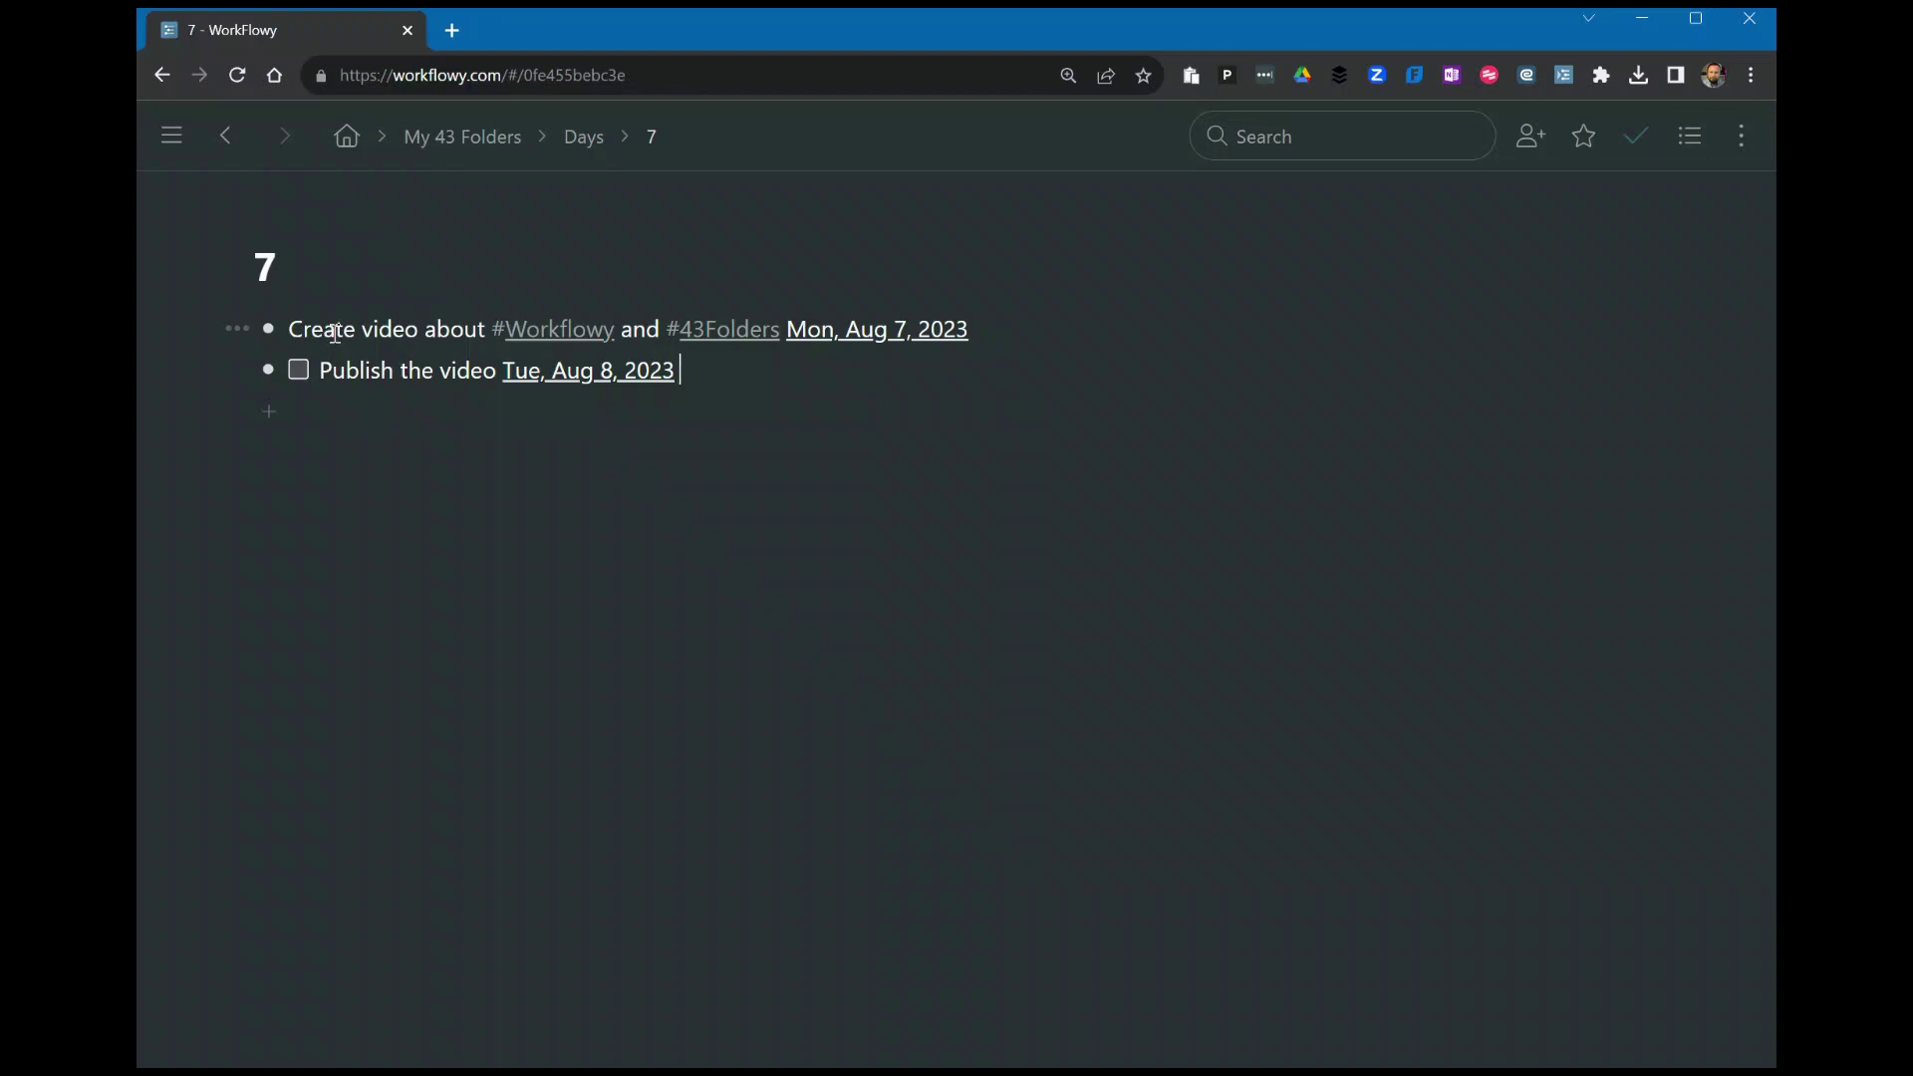
Return to the My 43 Folders board and expand day 7 to show its two tasks.
click(227, 137)
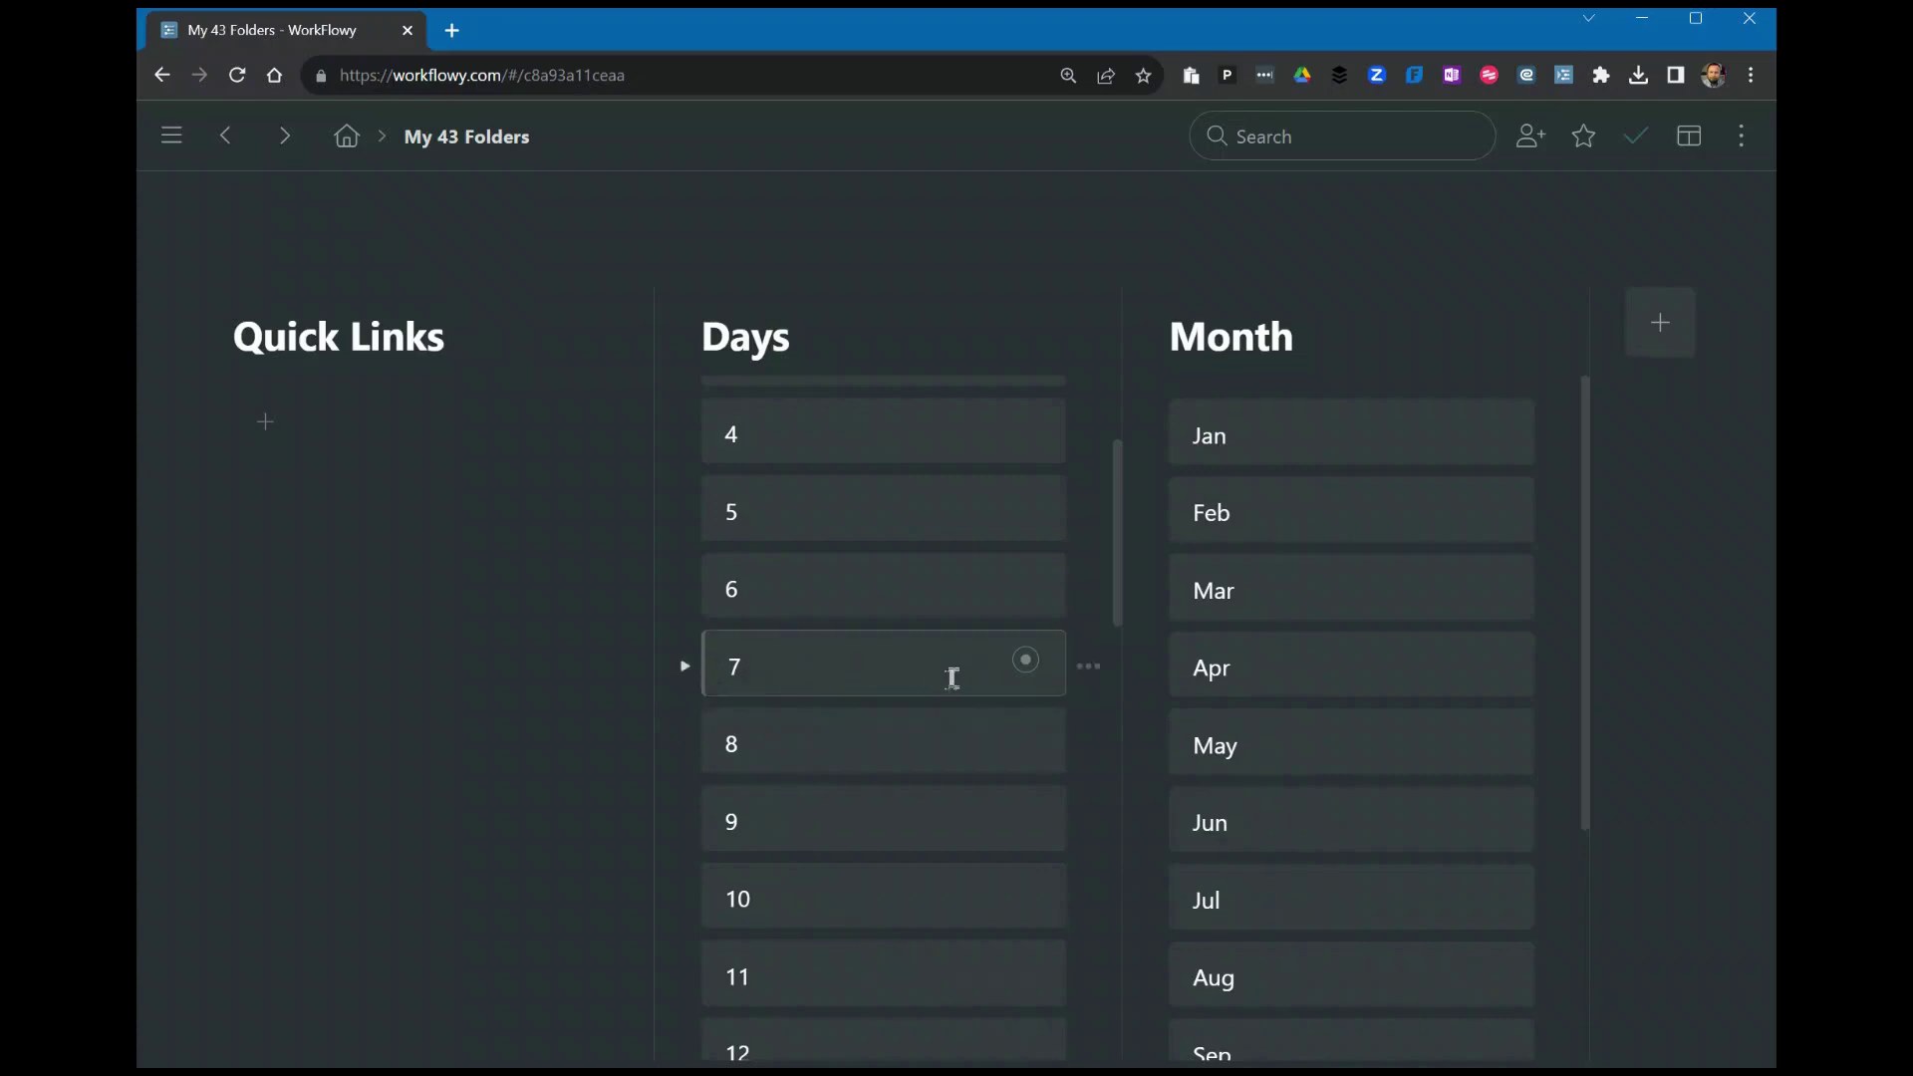
click(684, 666)
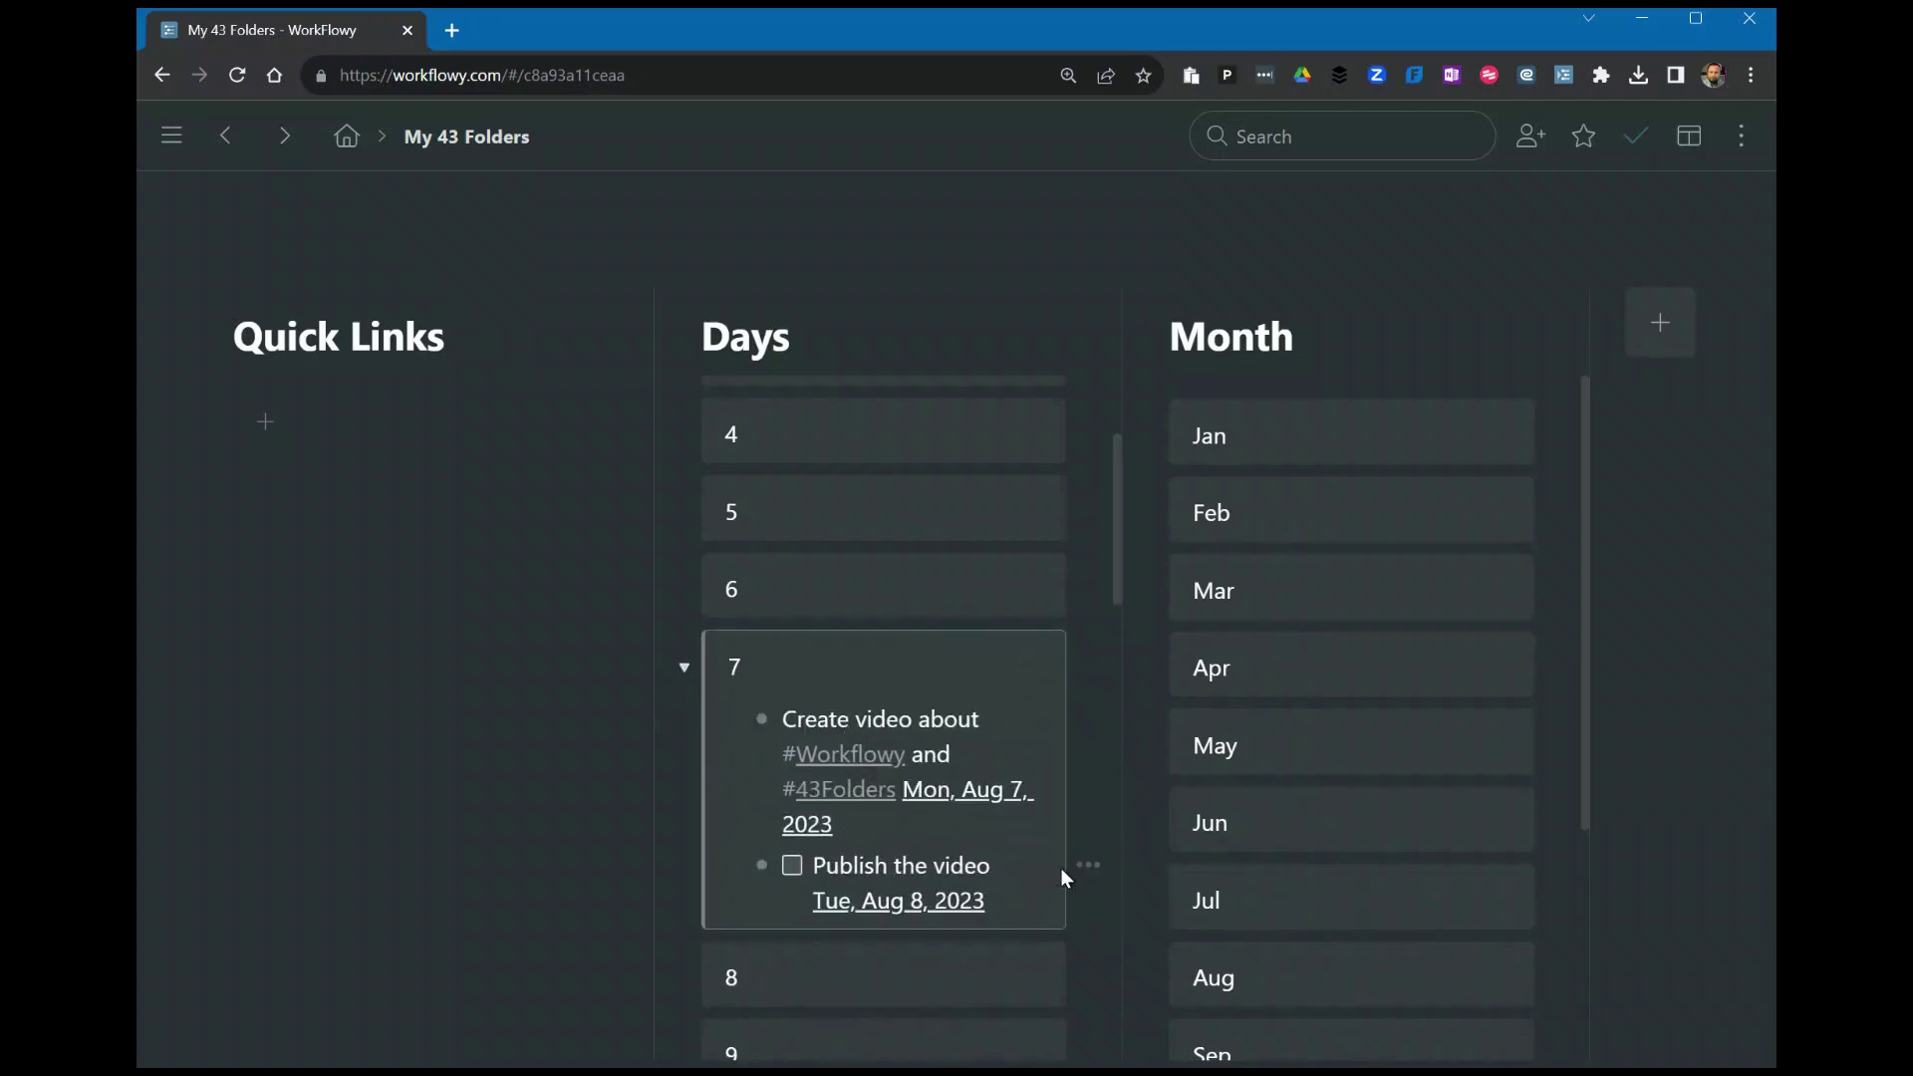
click(685, 667)
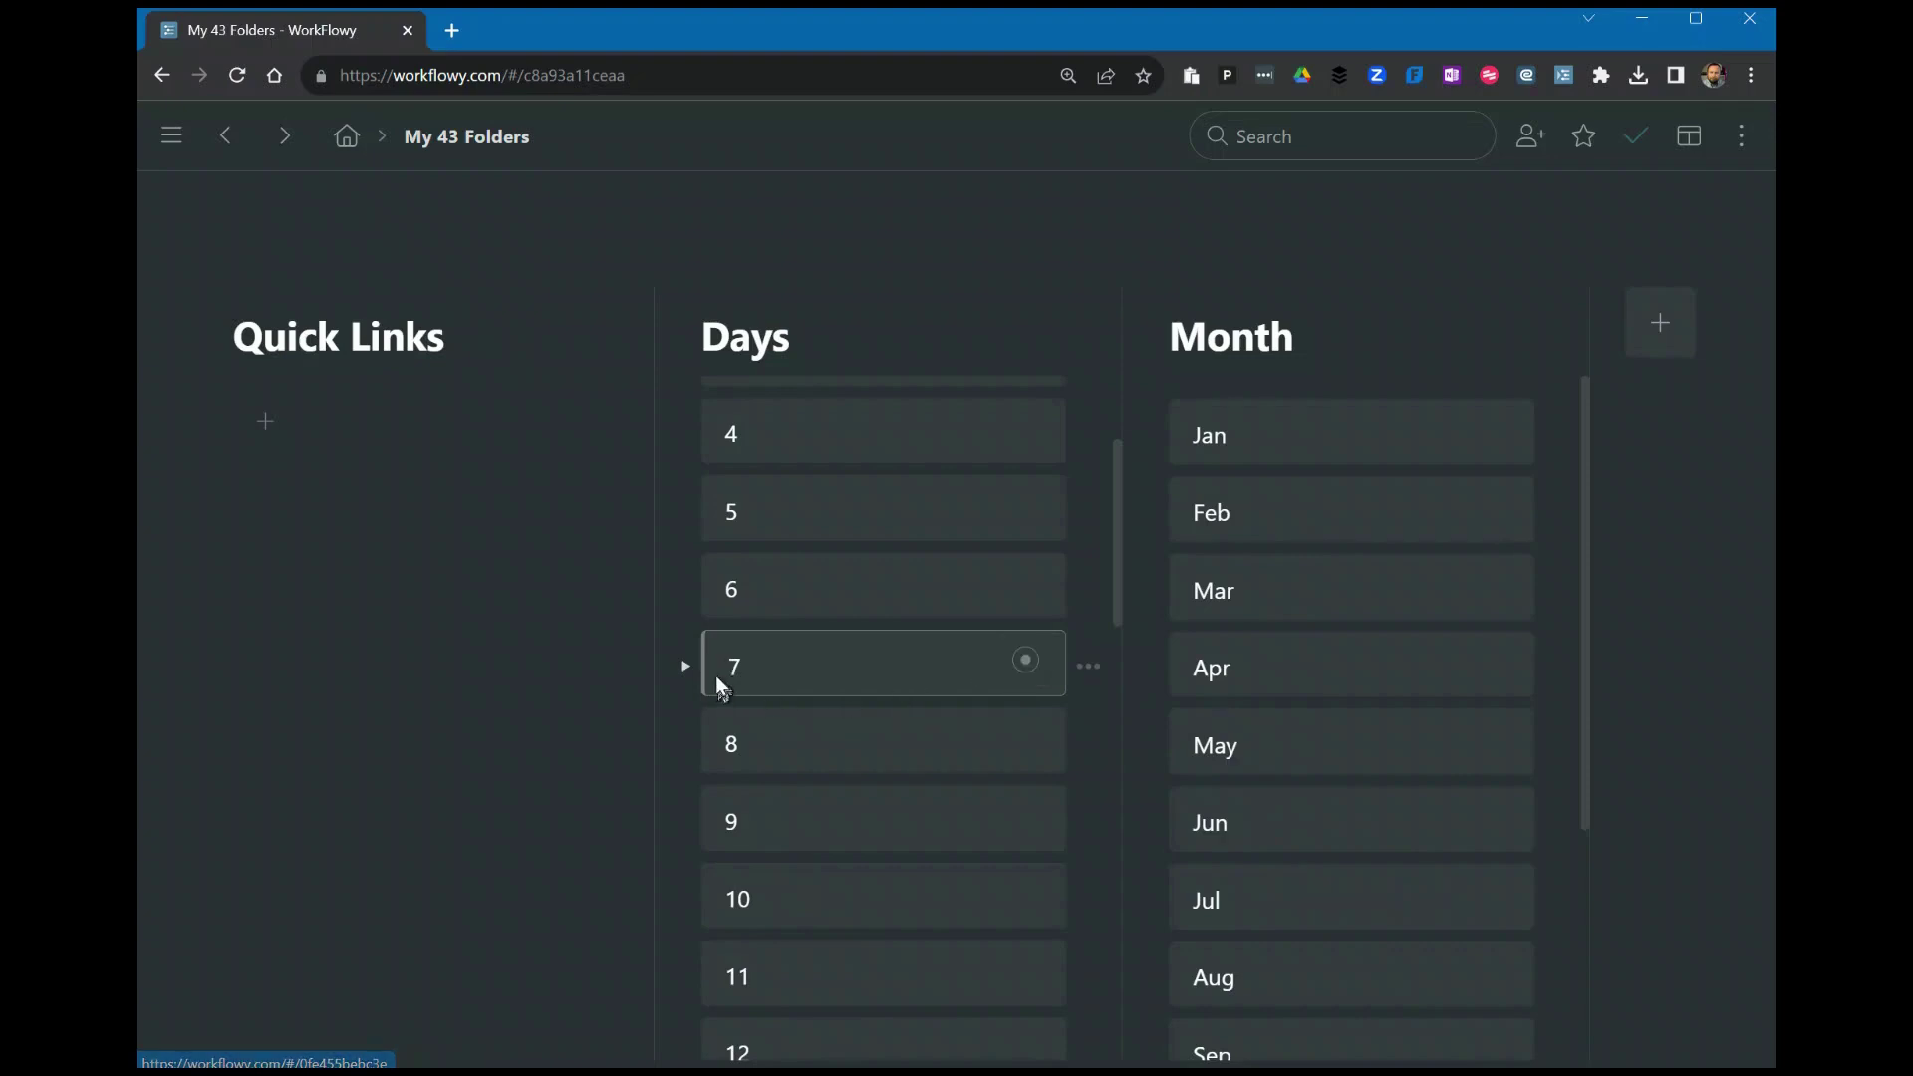
click(686, 667)
scroll(1056, 529, down, 2)
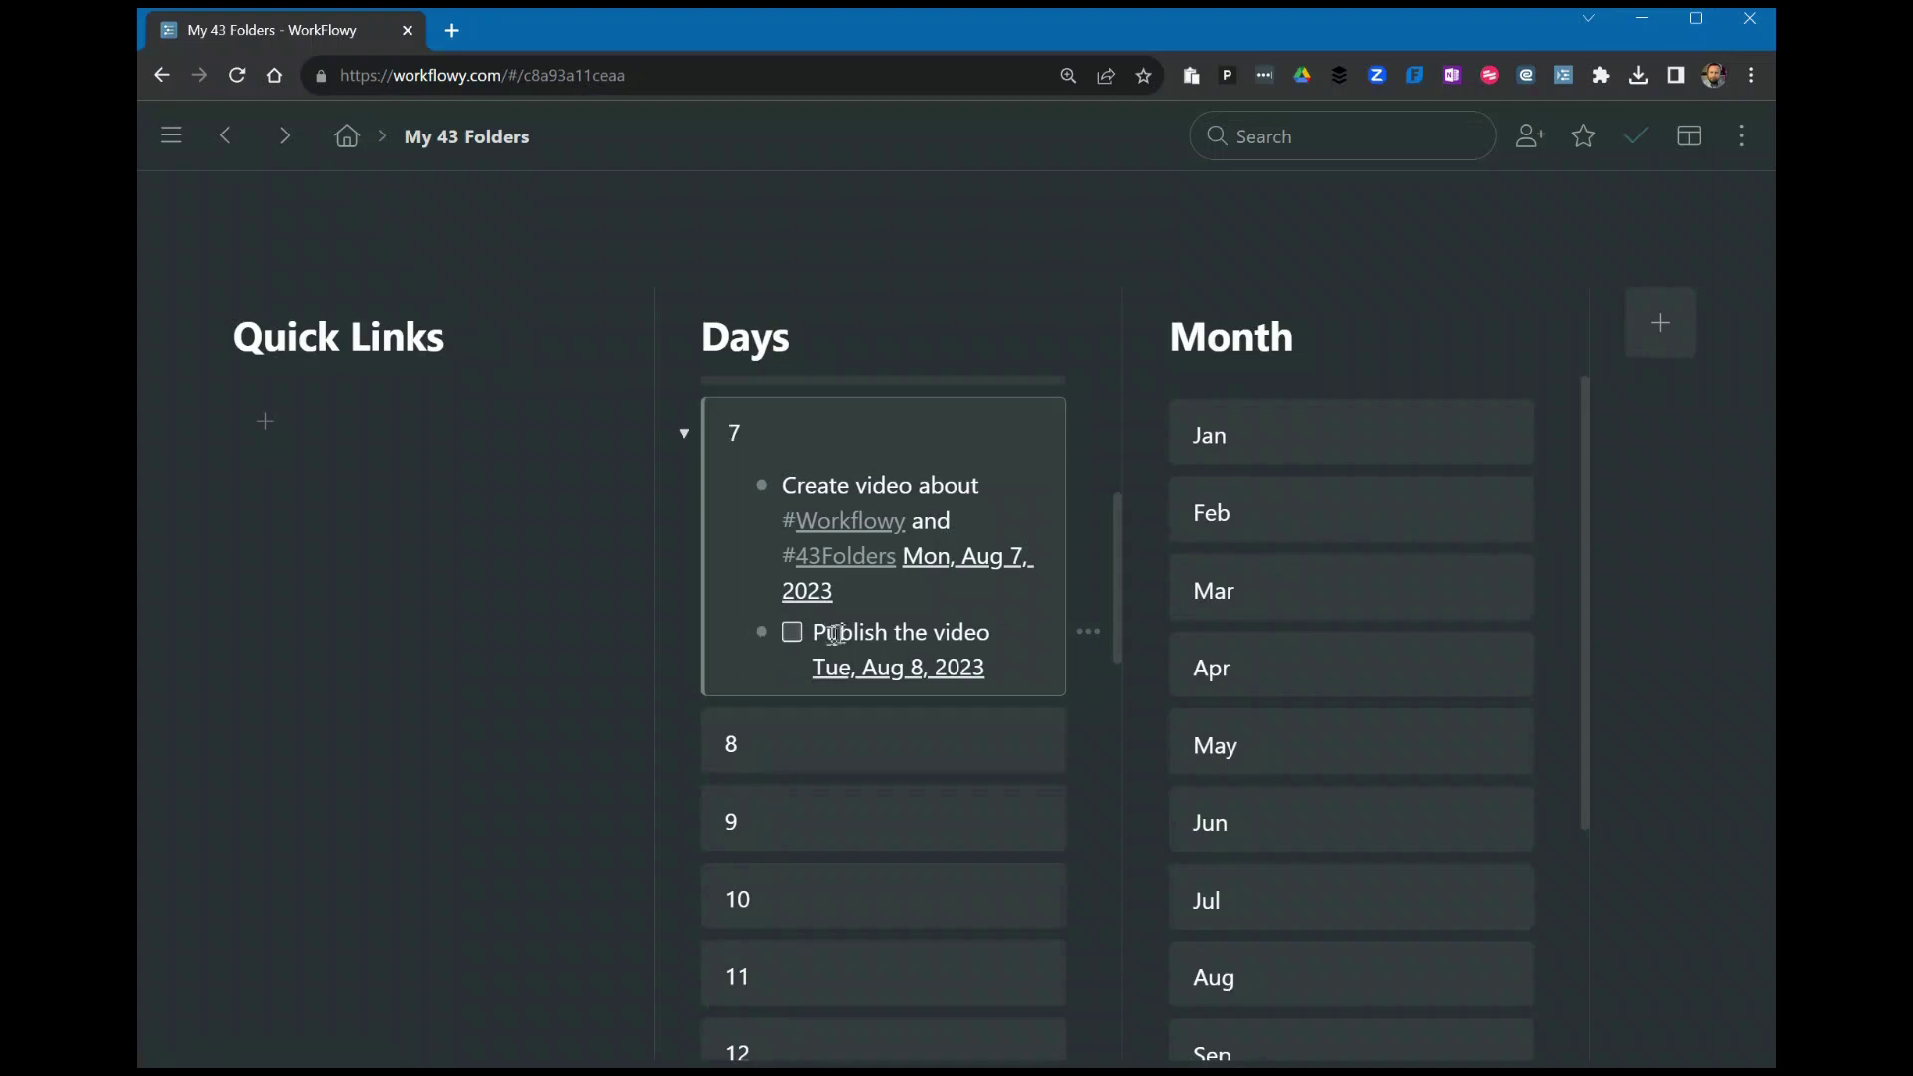
Copy a live mirror of 'Publish the video' and set Days to a board layout.
click(762, 632)
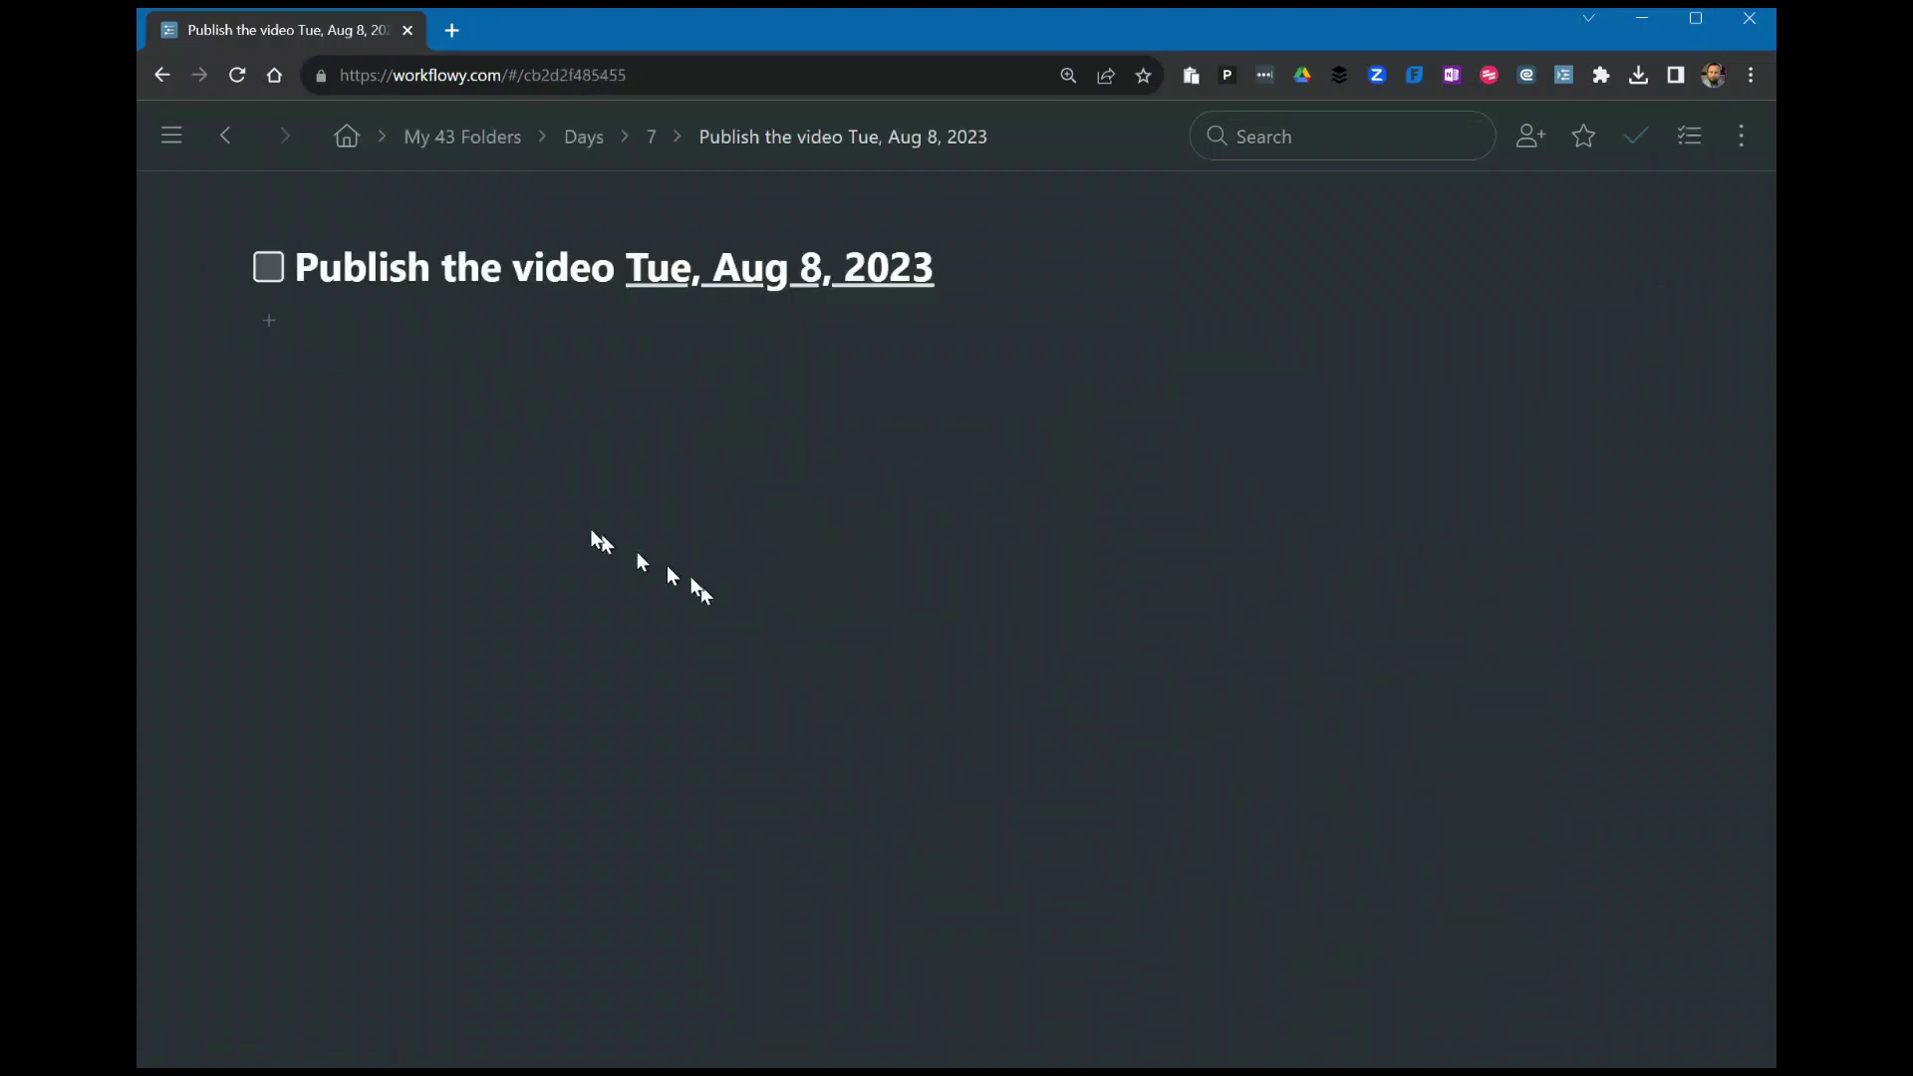
mouse_move(223, 274)
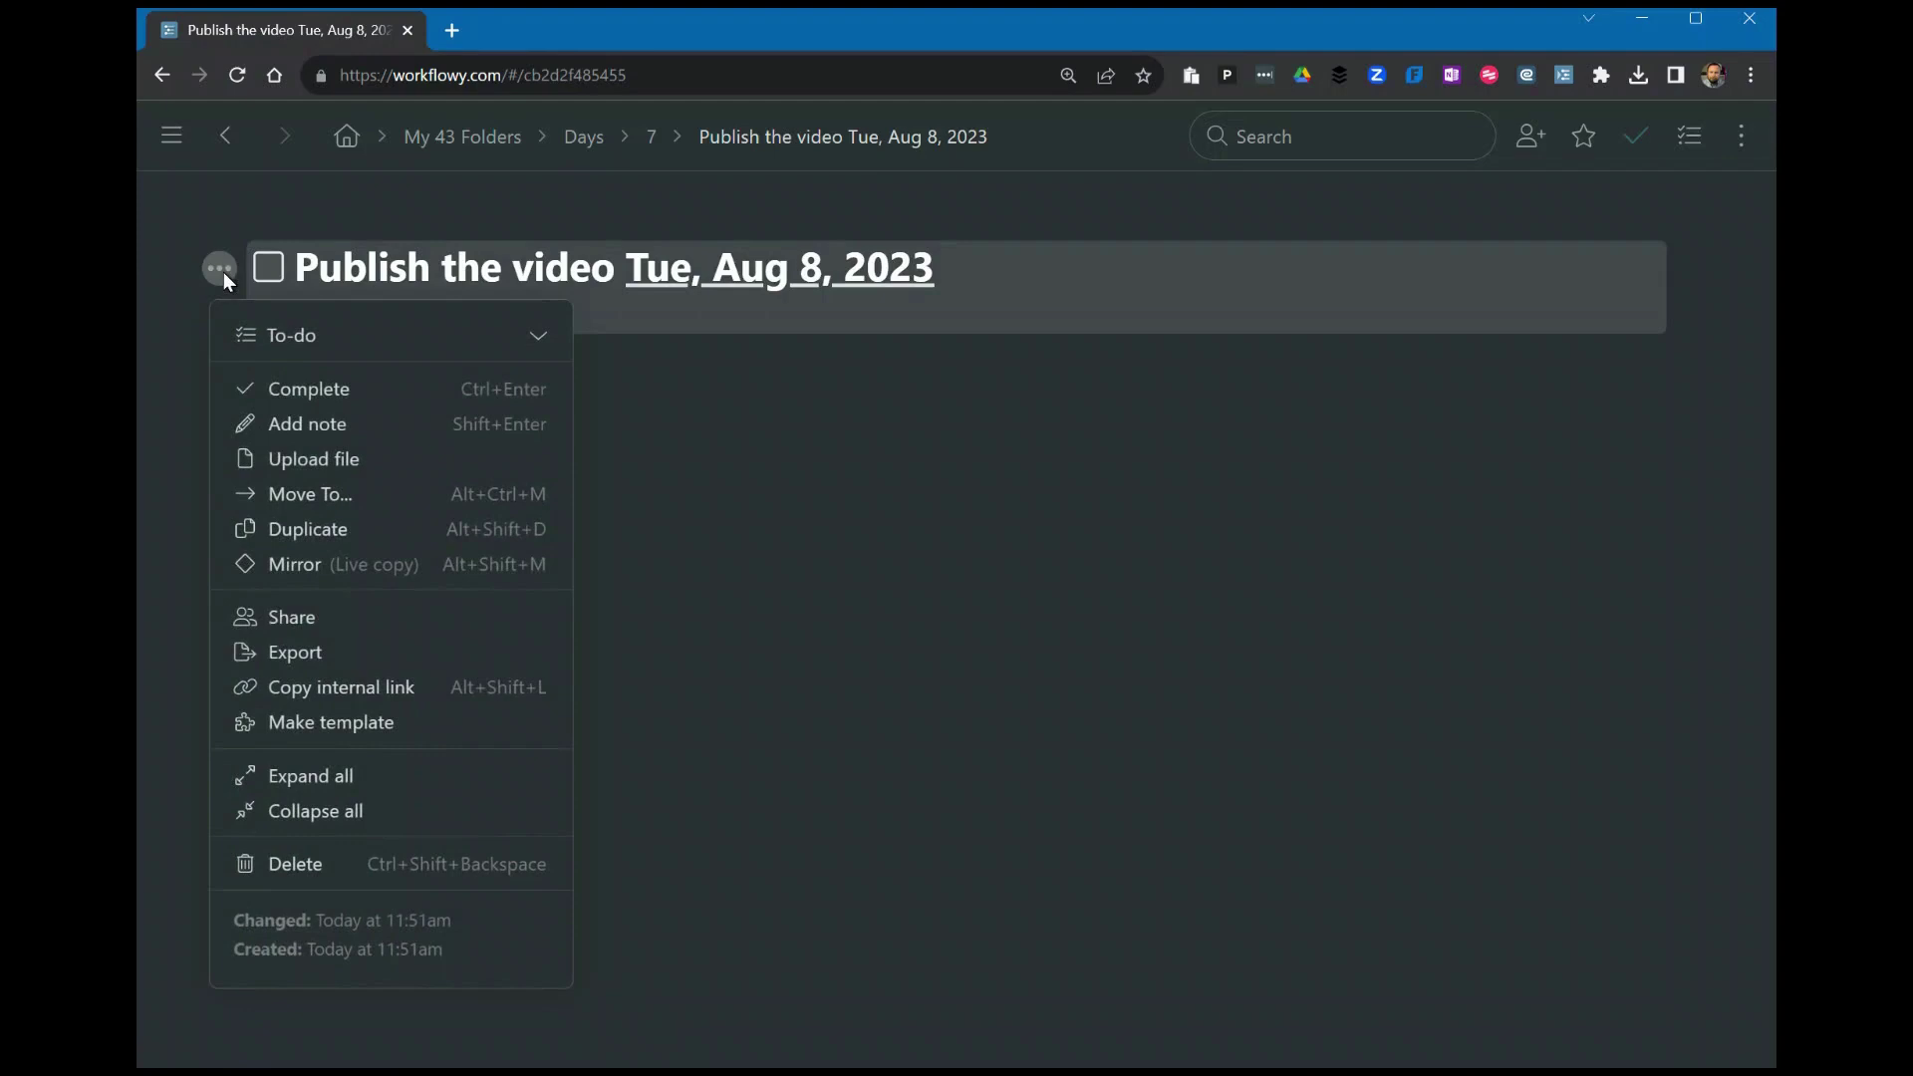
click(319, 564)
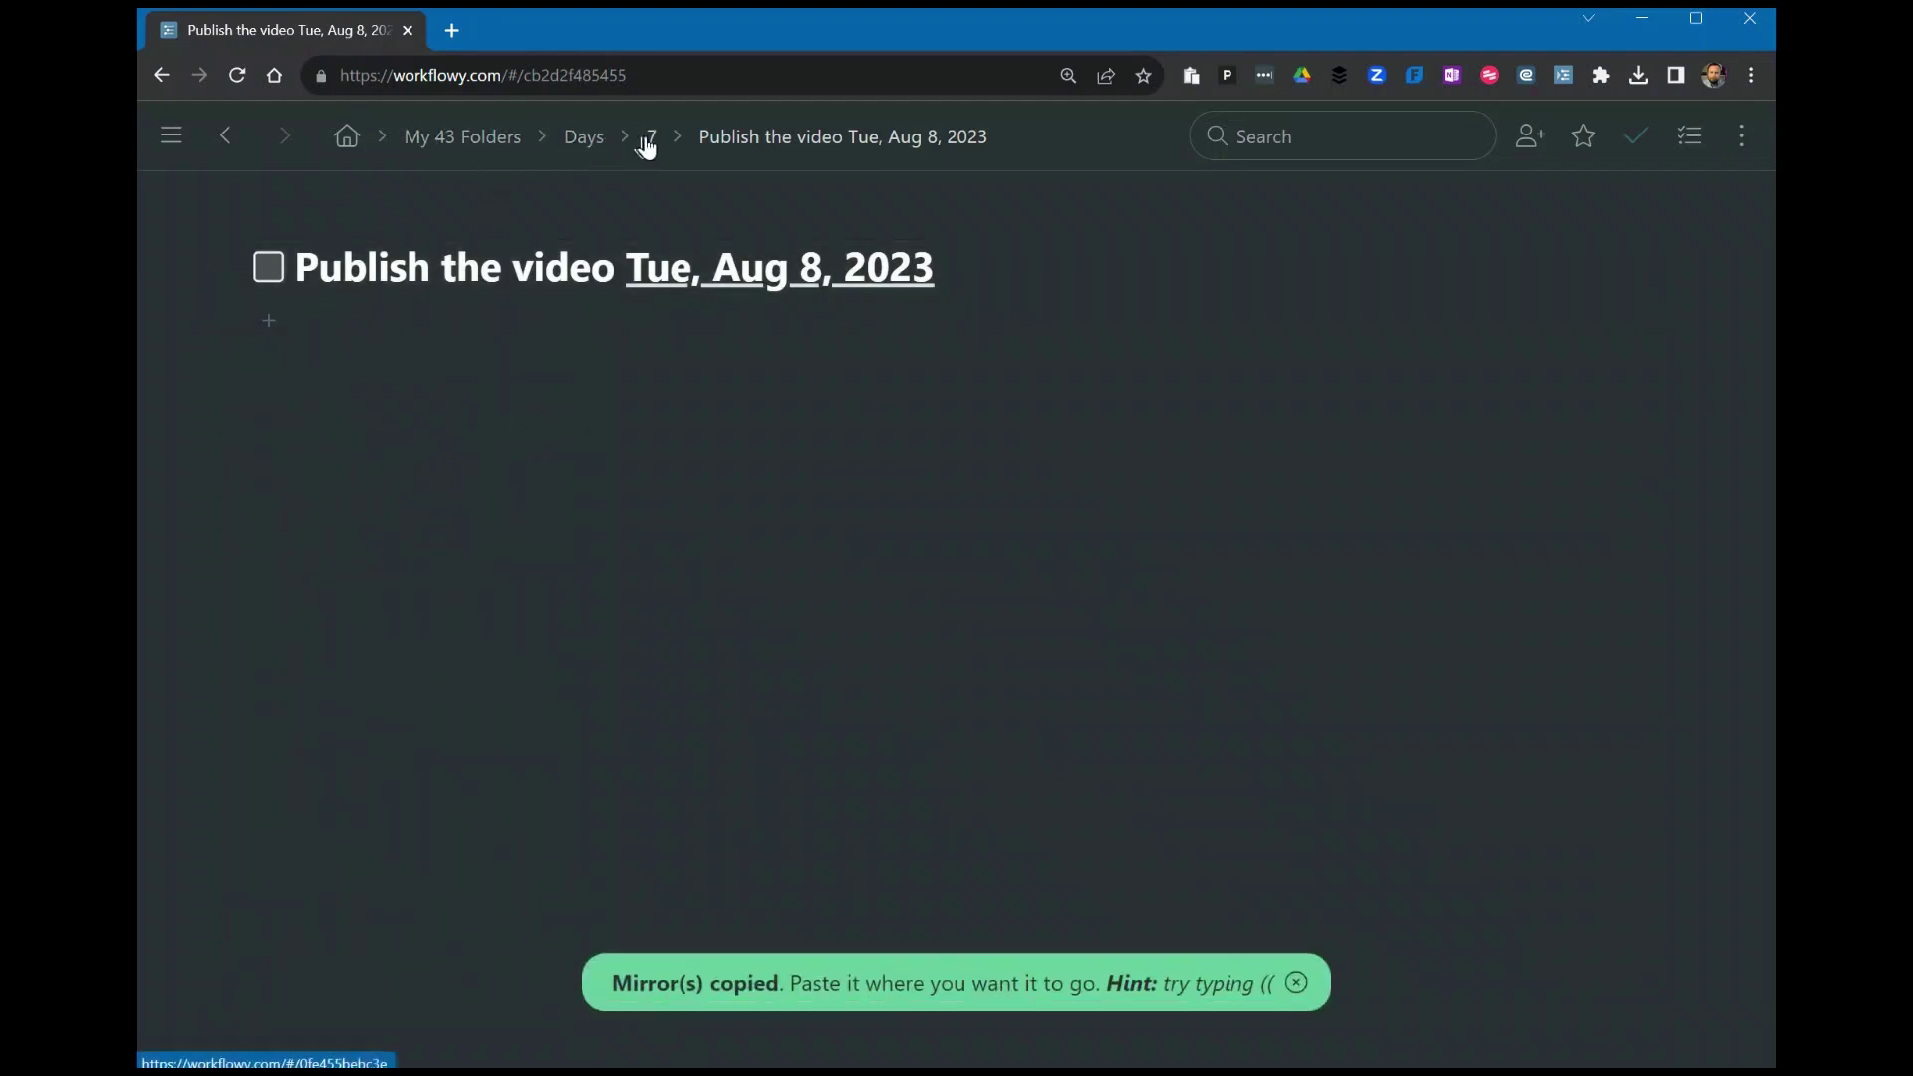
click(590, 139)
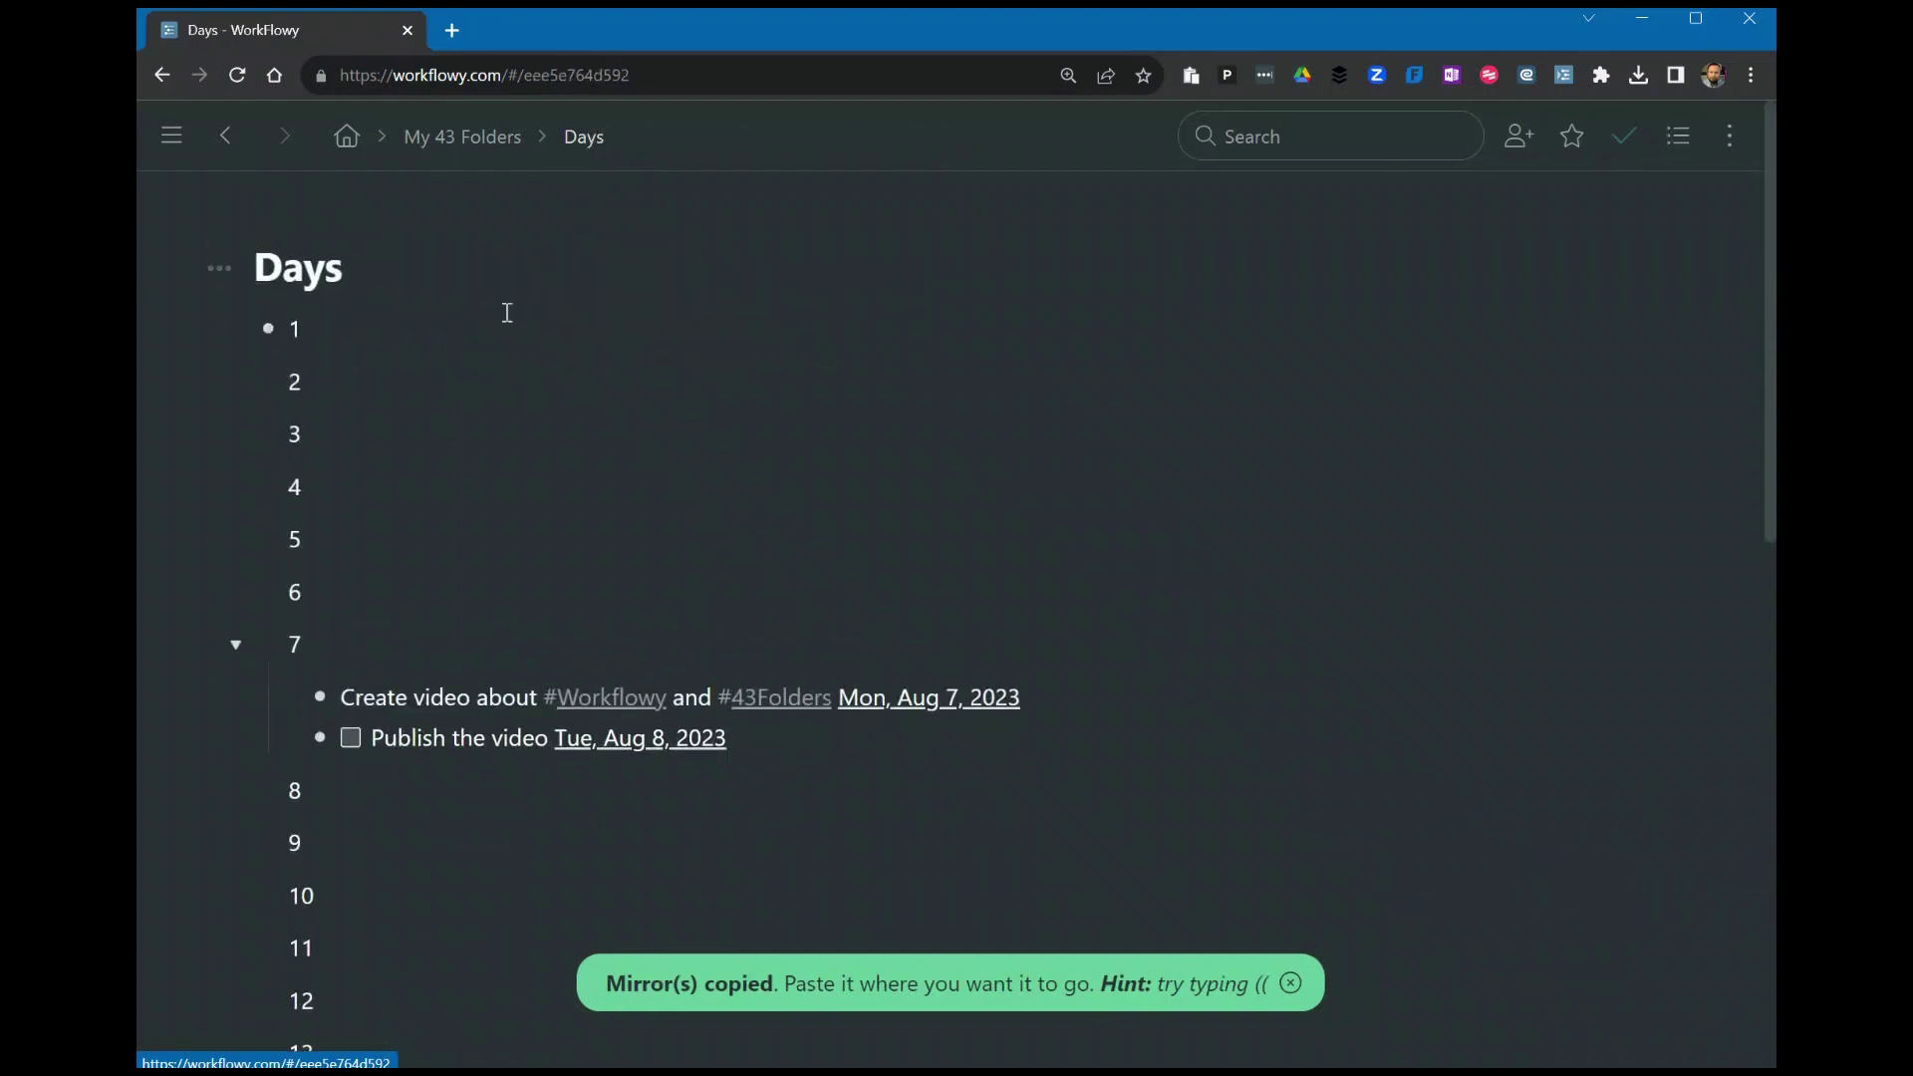
click(1682, 138)
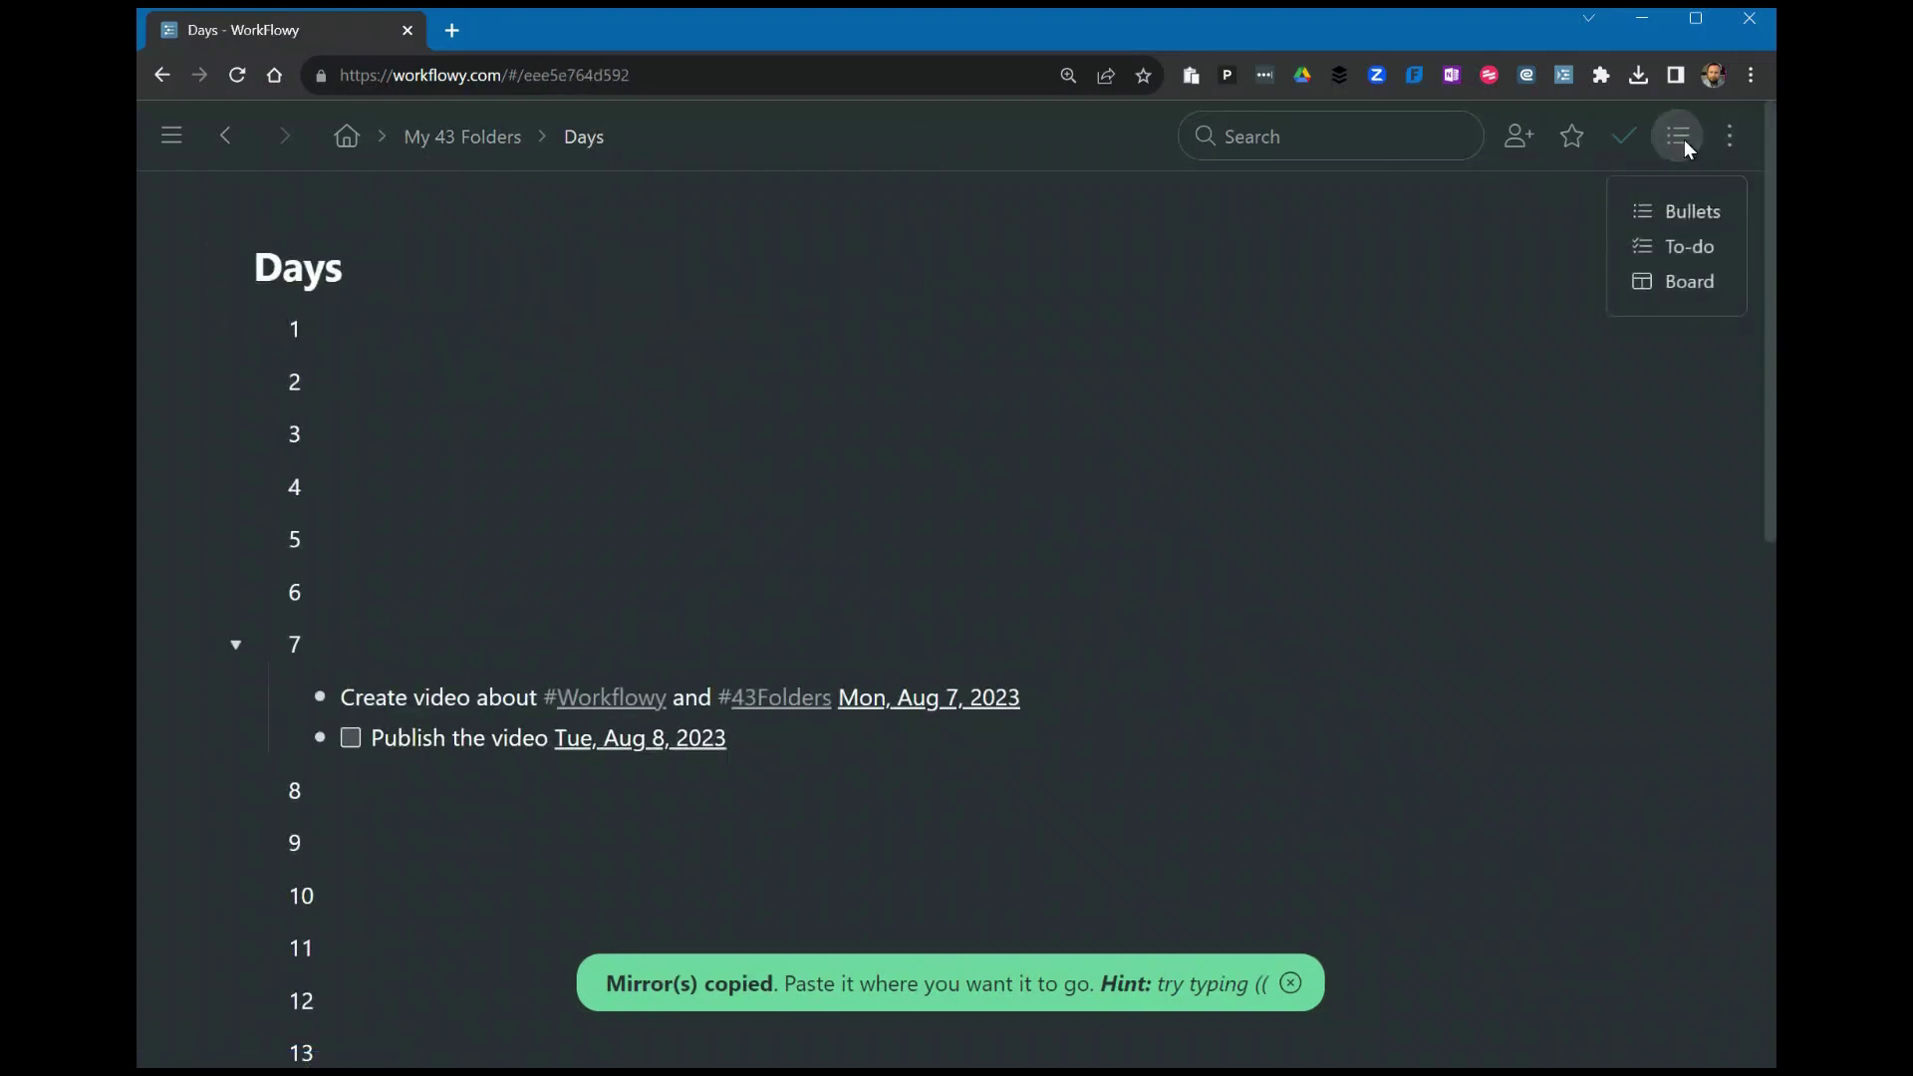
click(1684, 284)
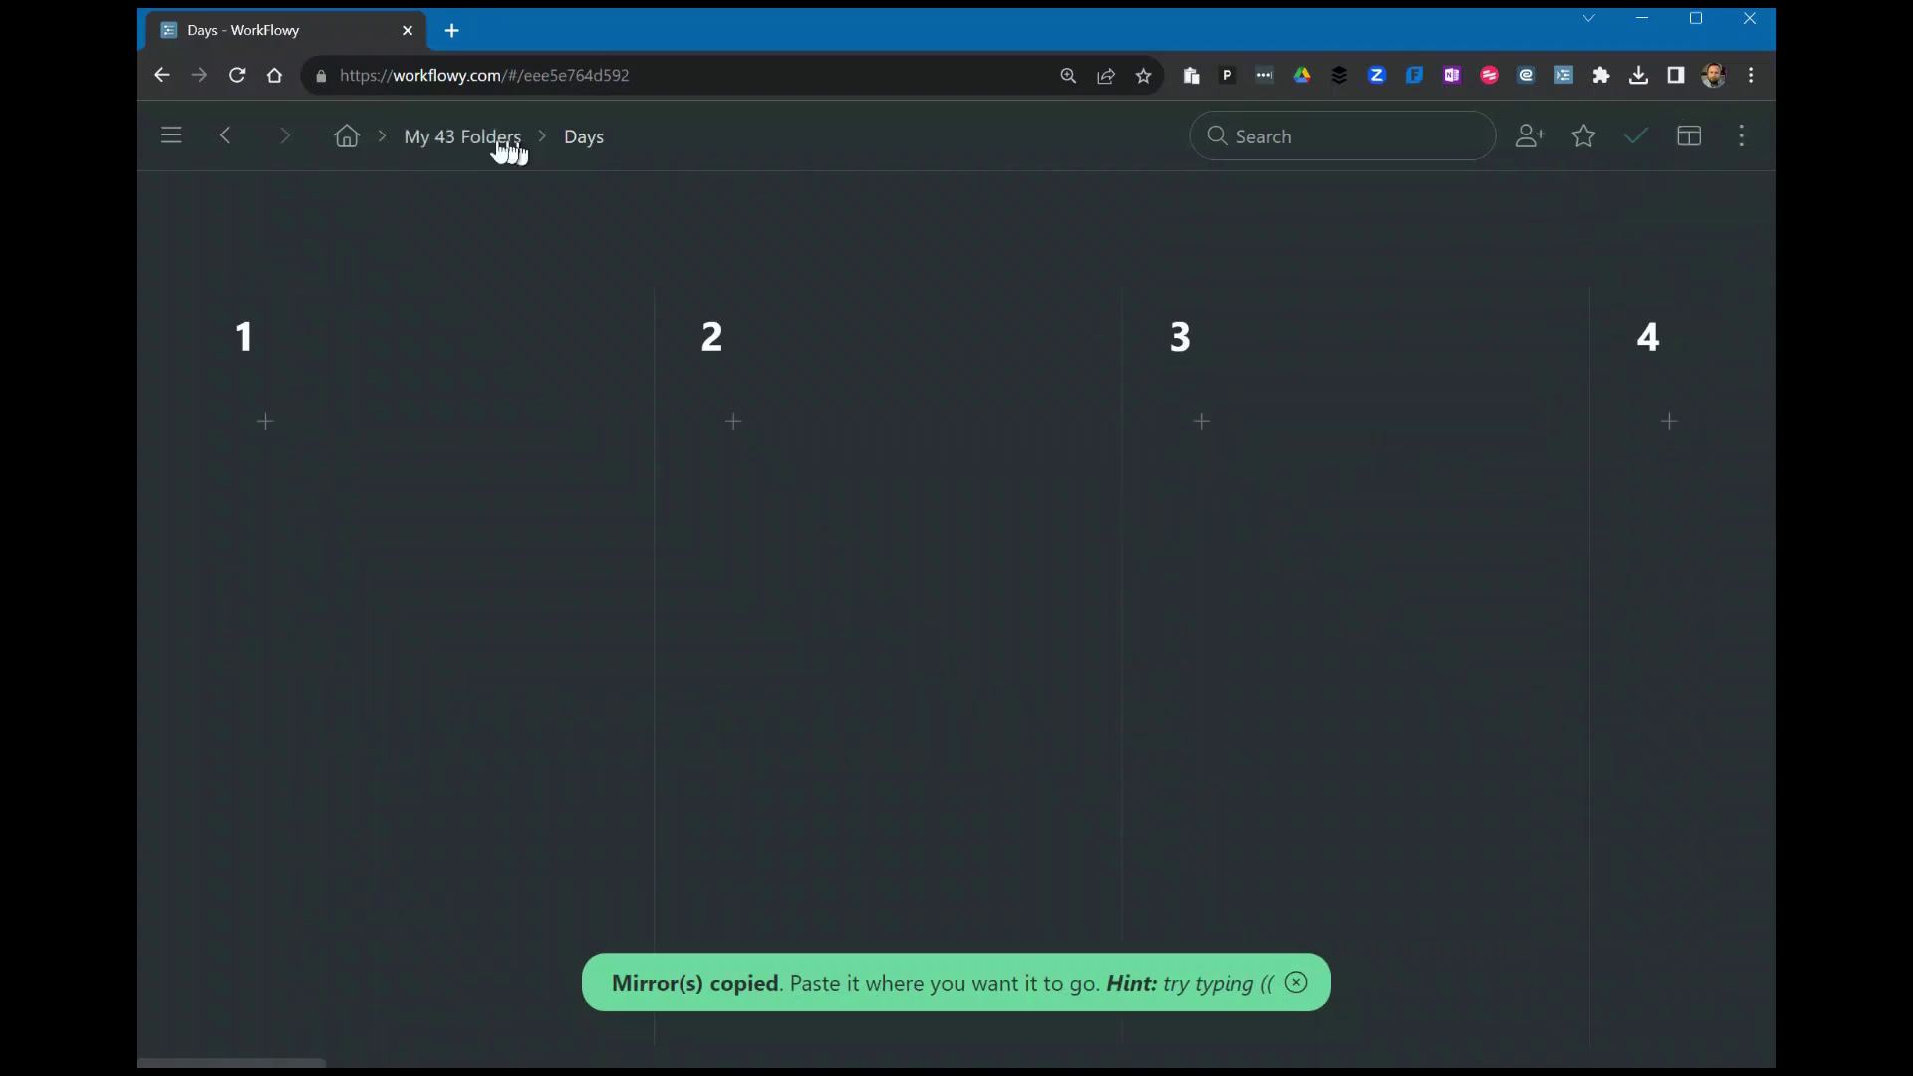
click(466, 139)
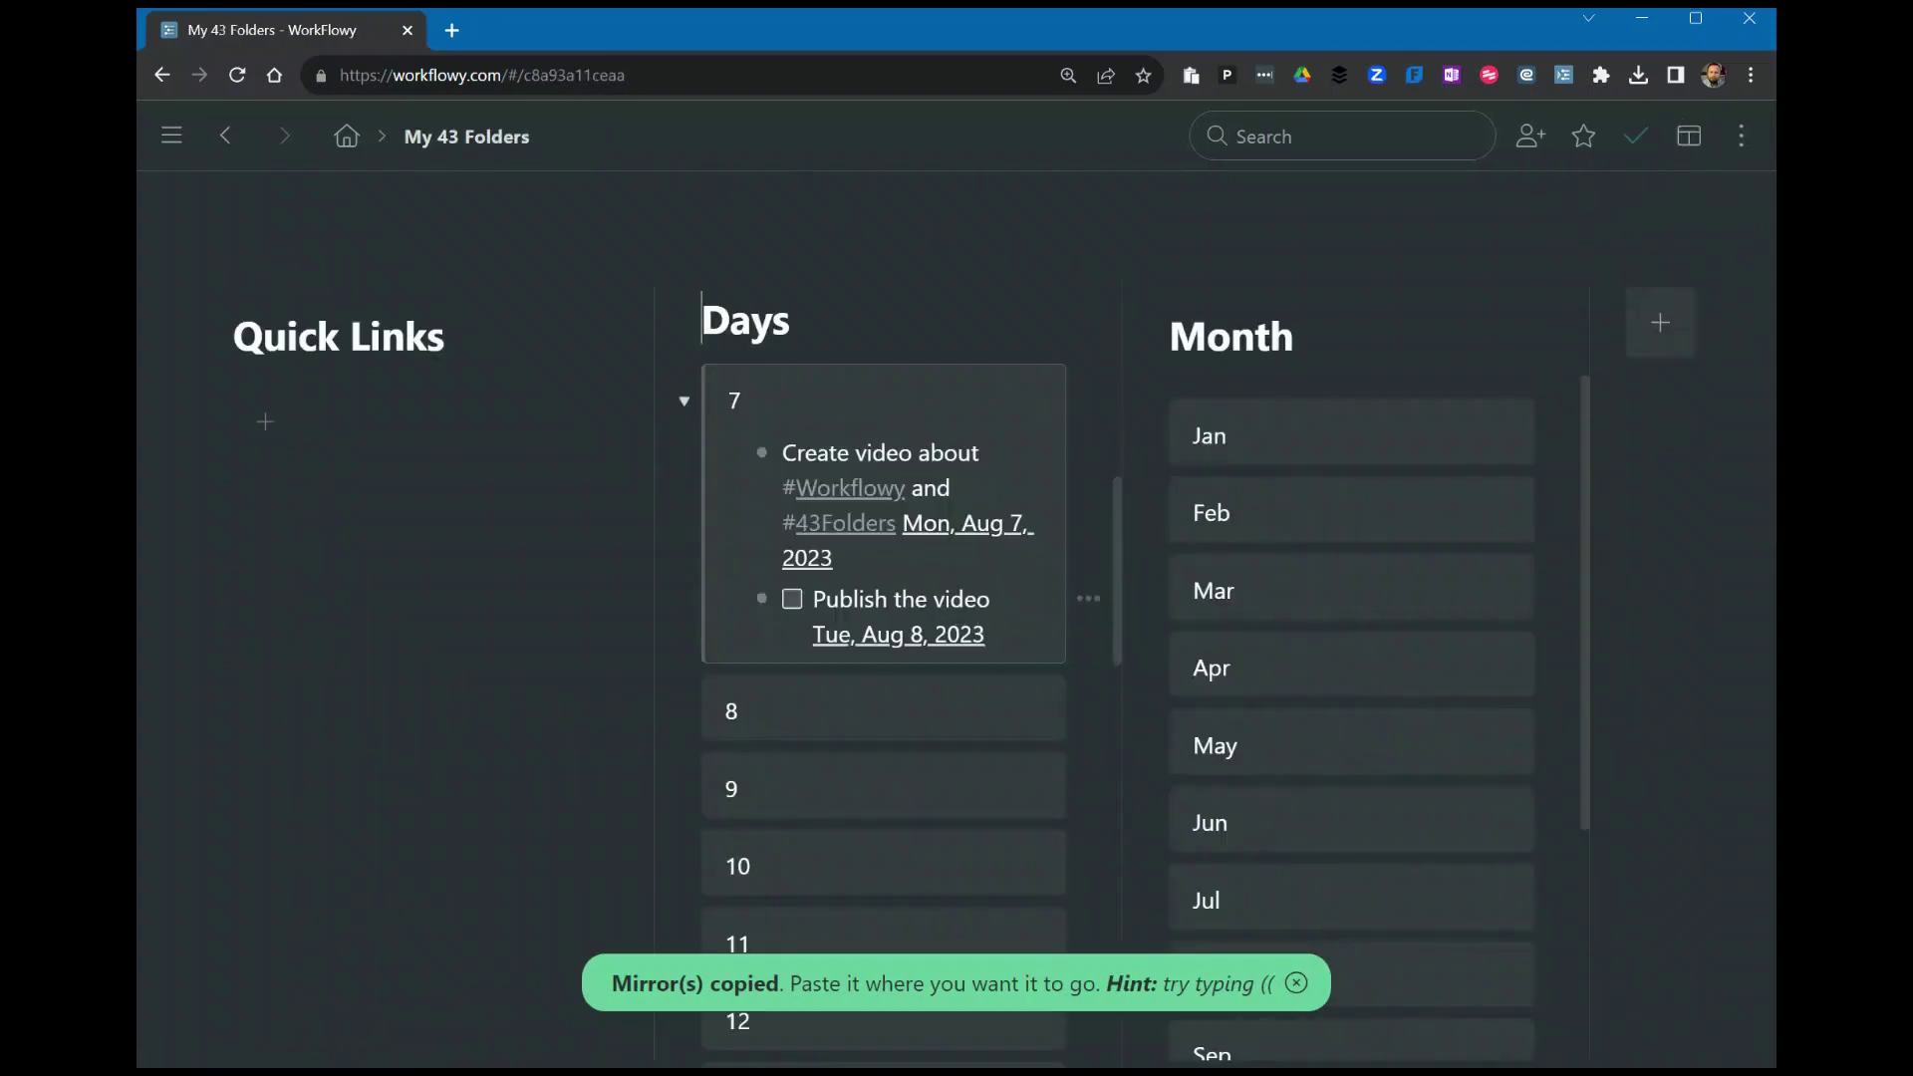
Paste the mirrored 'Publish the video' task as a new item under day 8.
scroll(912, 608, down, 1)
scroll(905, 613, down, 1)
click(774, 598)
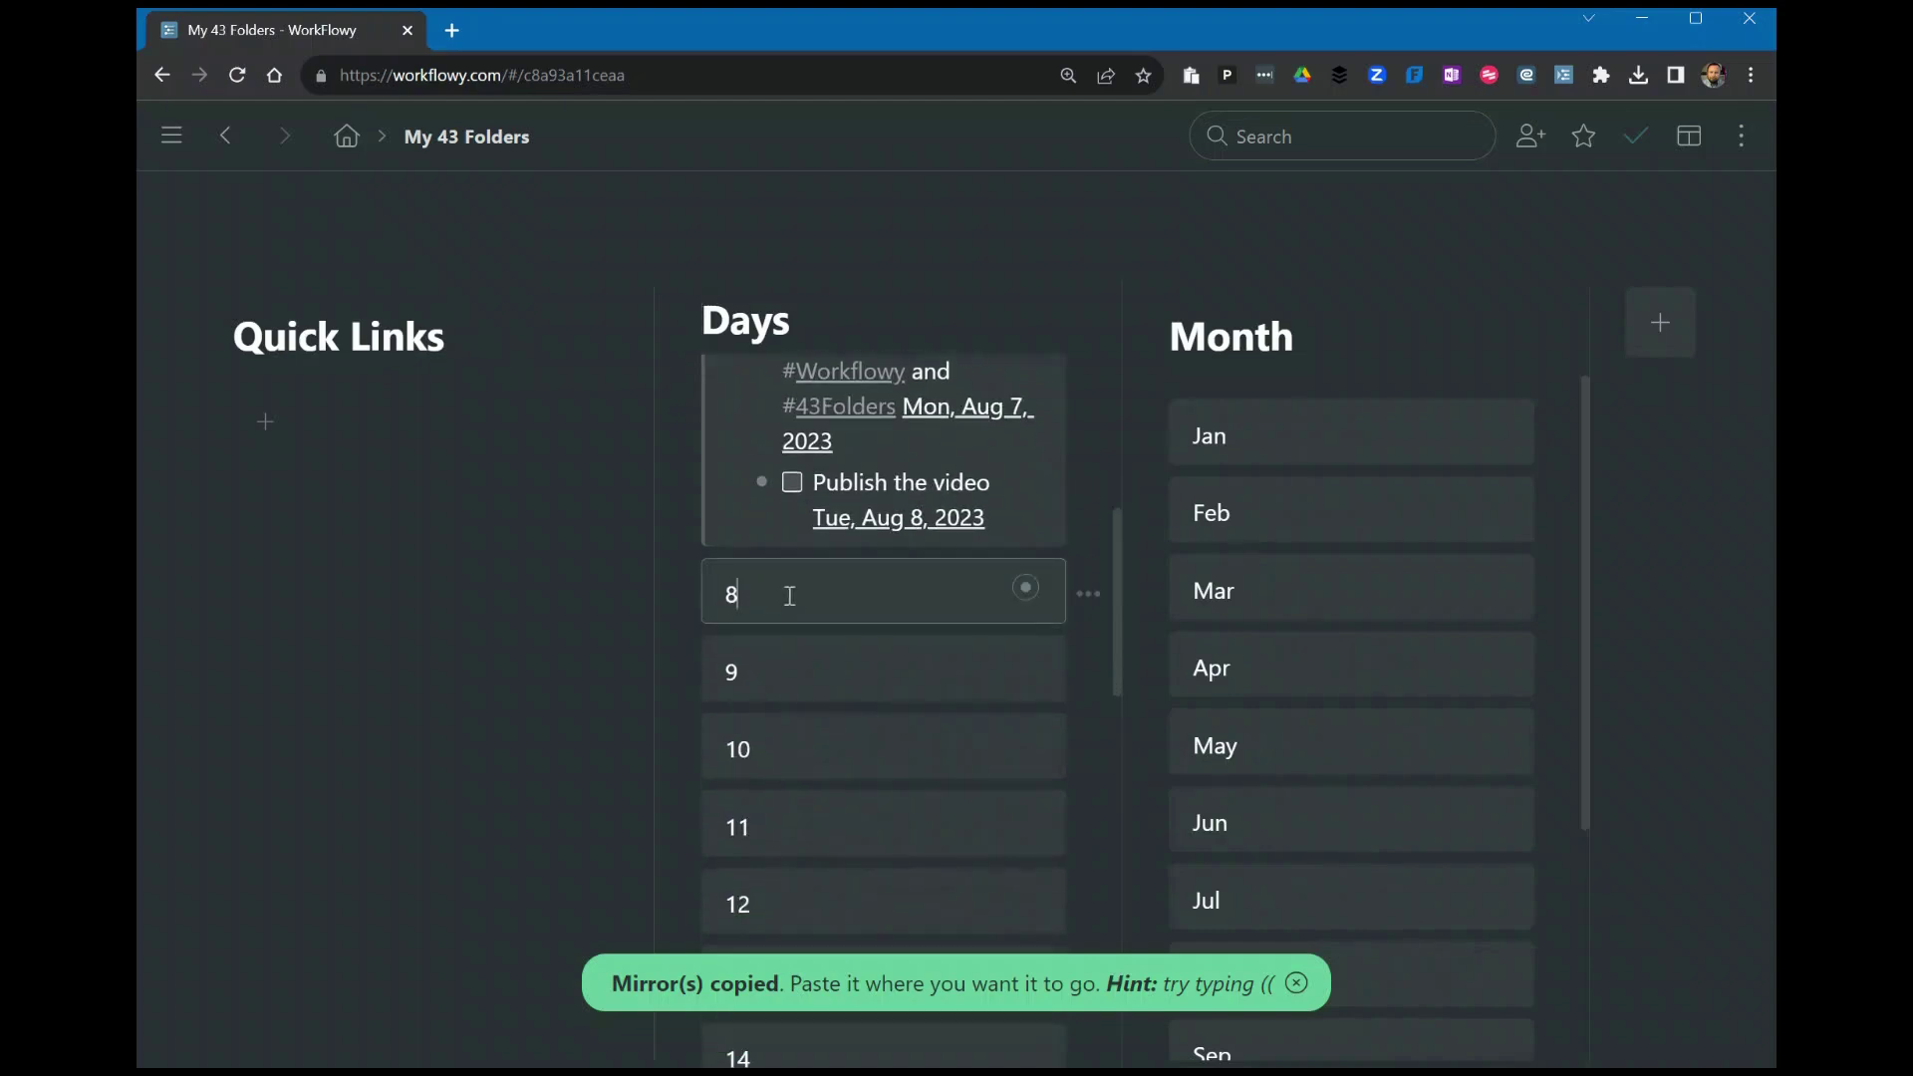
click(1026, 590)
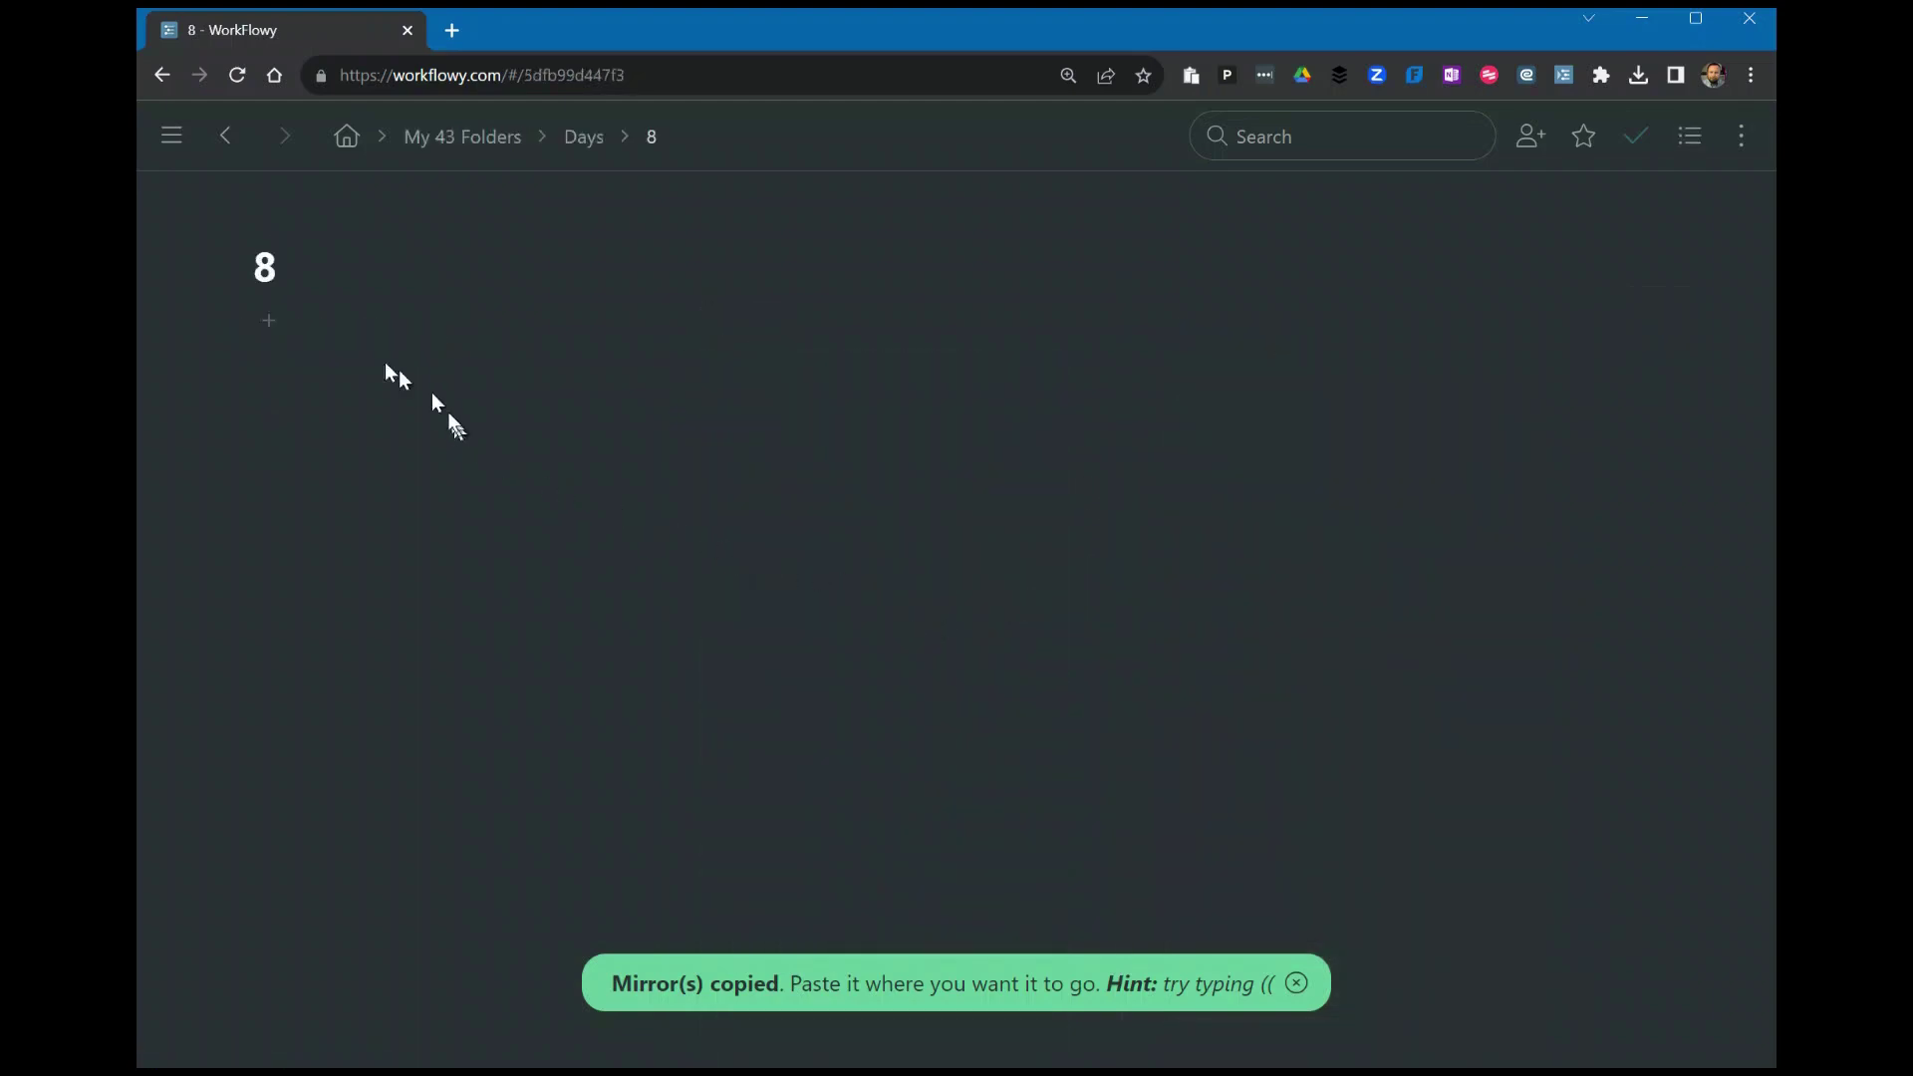
key(Return)
text(Publish the video Tue, Aug 8, 2023)
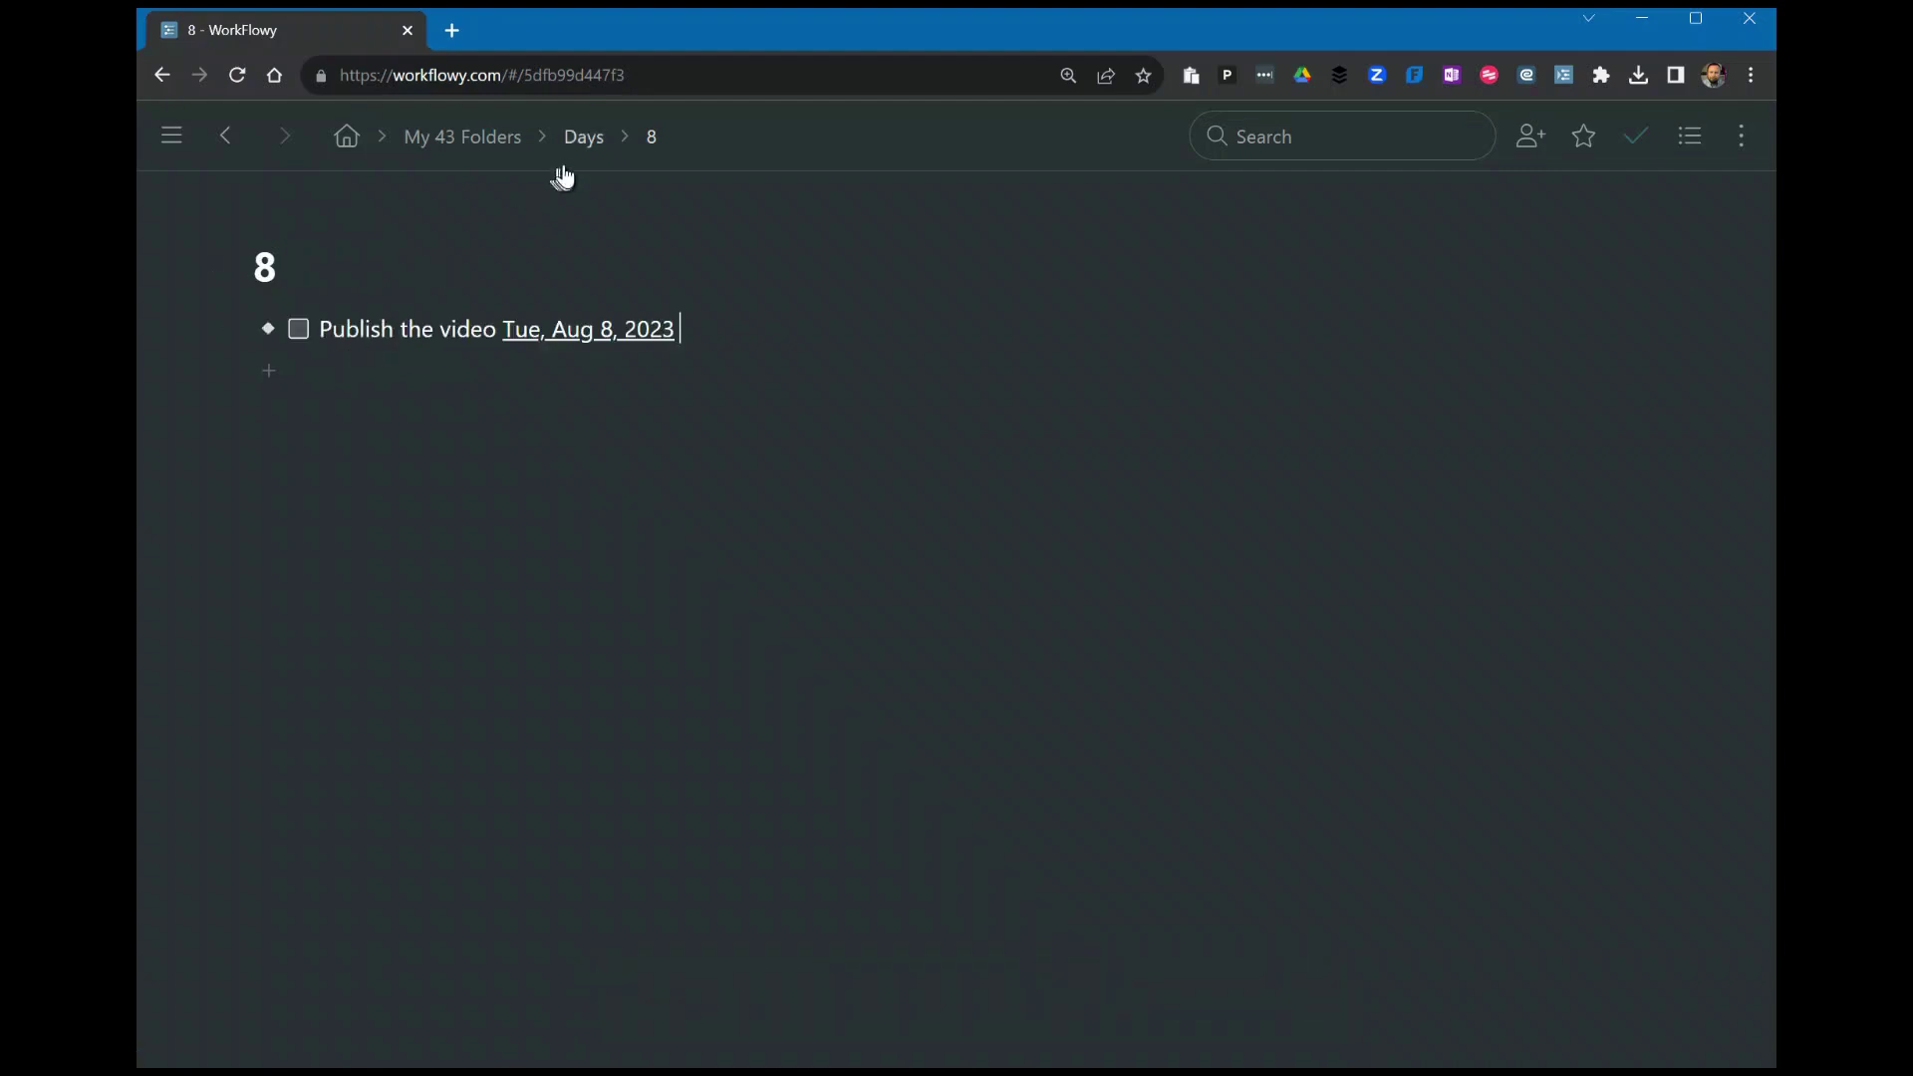
Switch Days back to a bullet list and return to the My 43 Folders board.
click(584, 139)
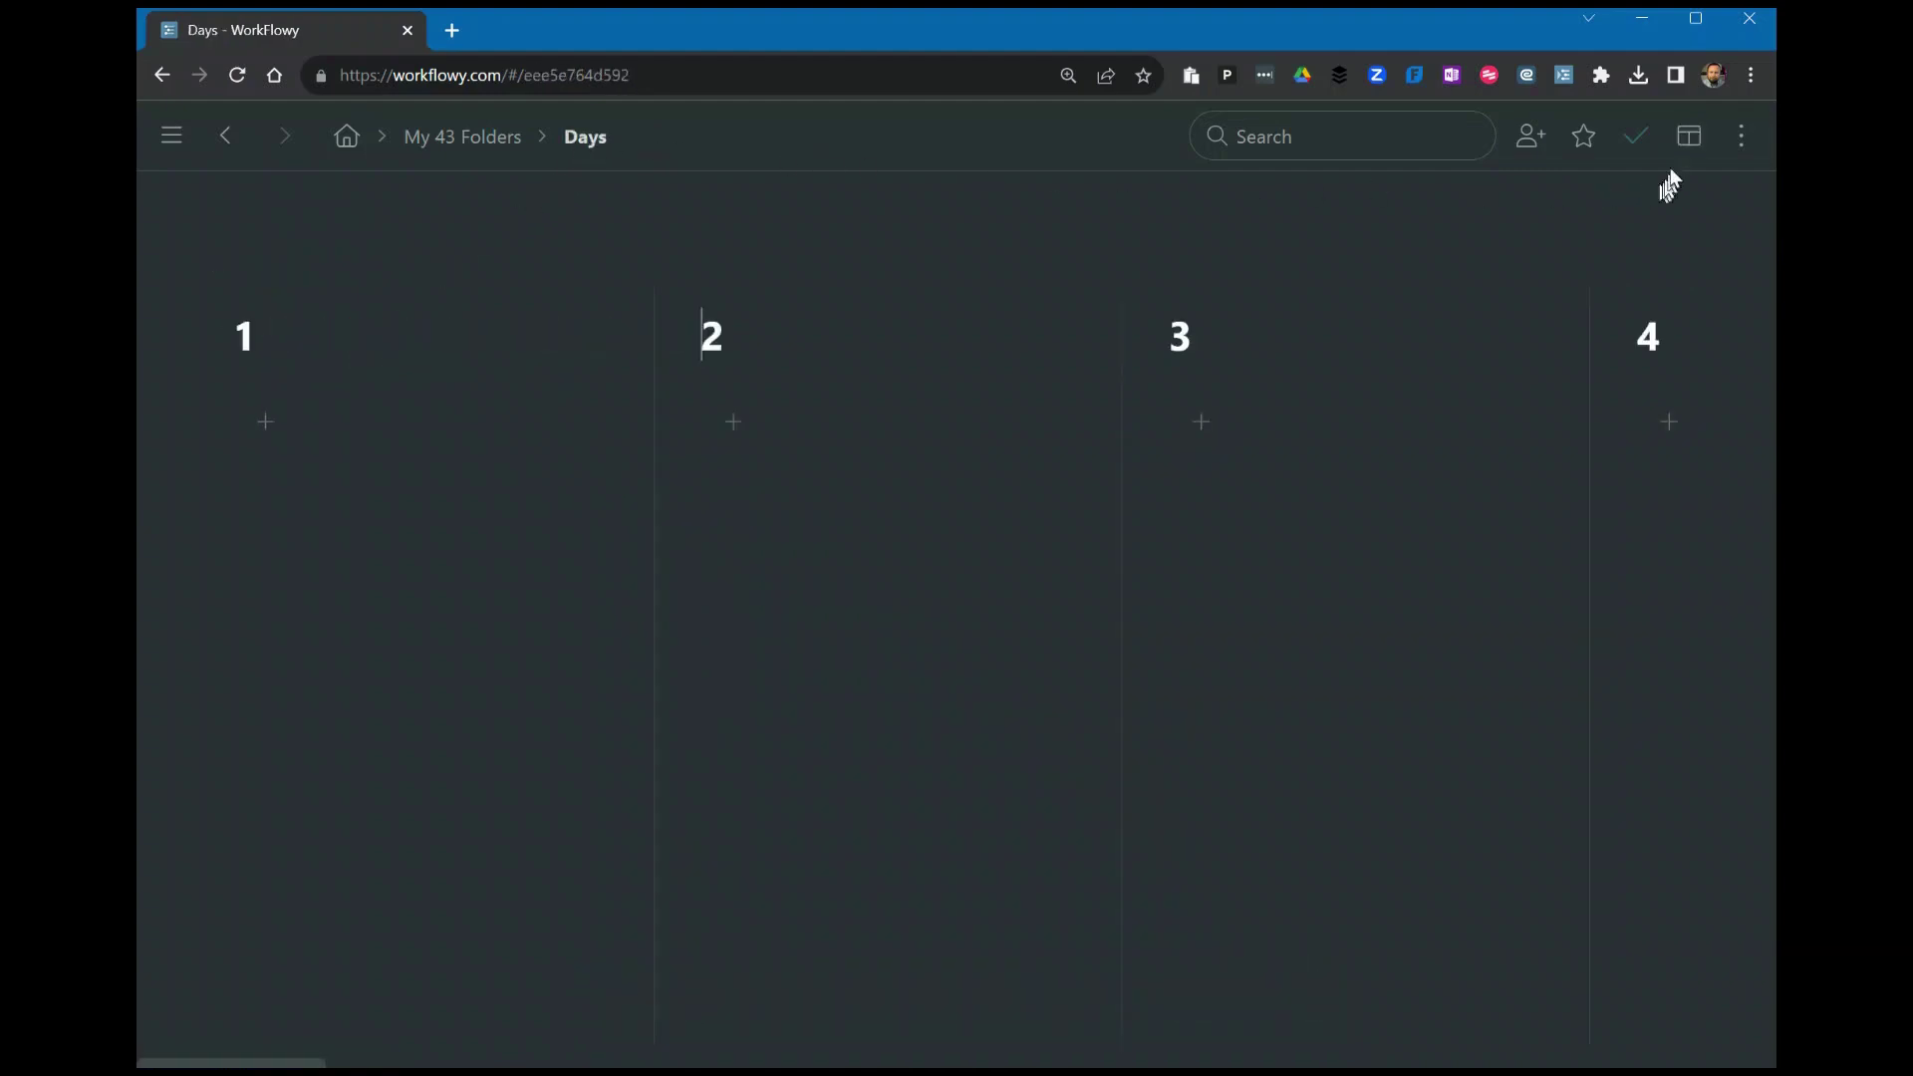
click(1690, 136)
click(1679, 215)
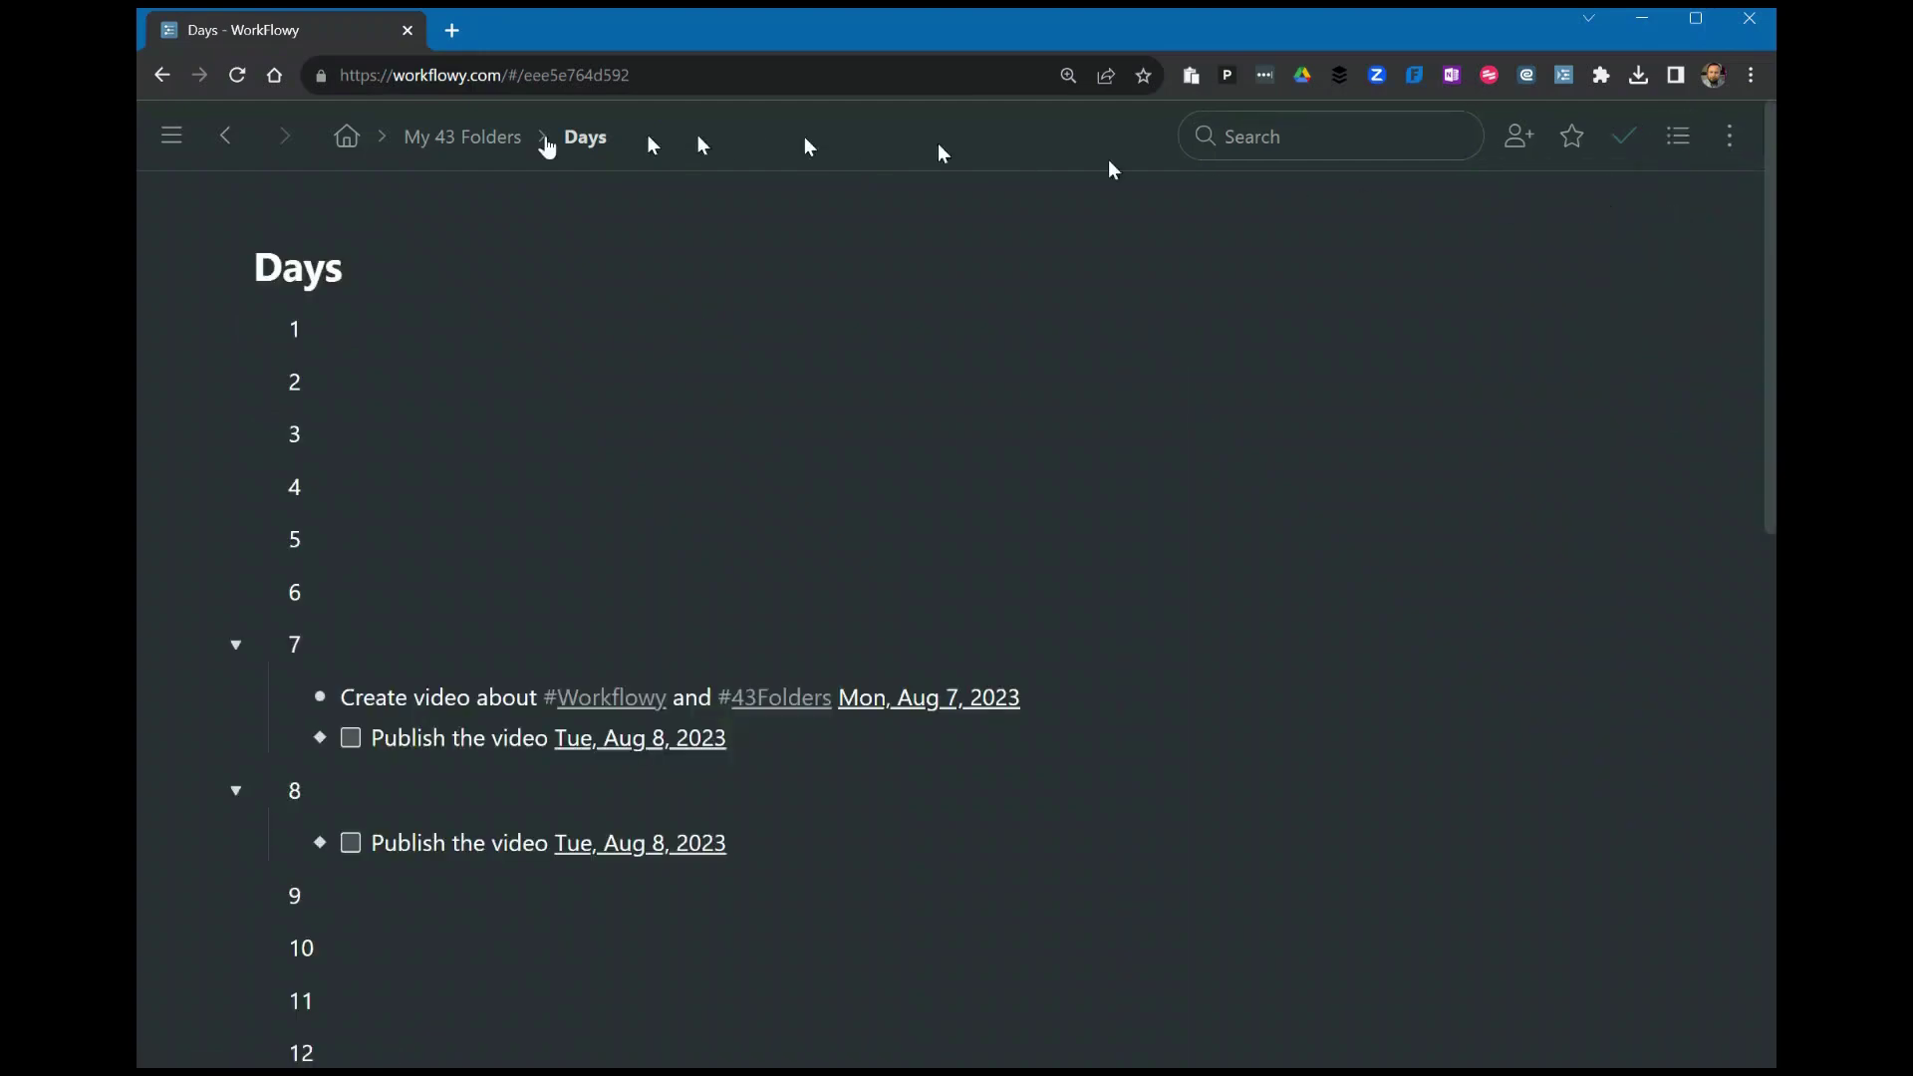
click(441, 145)
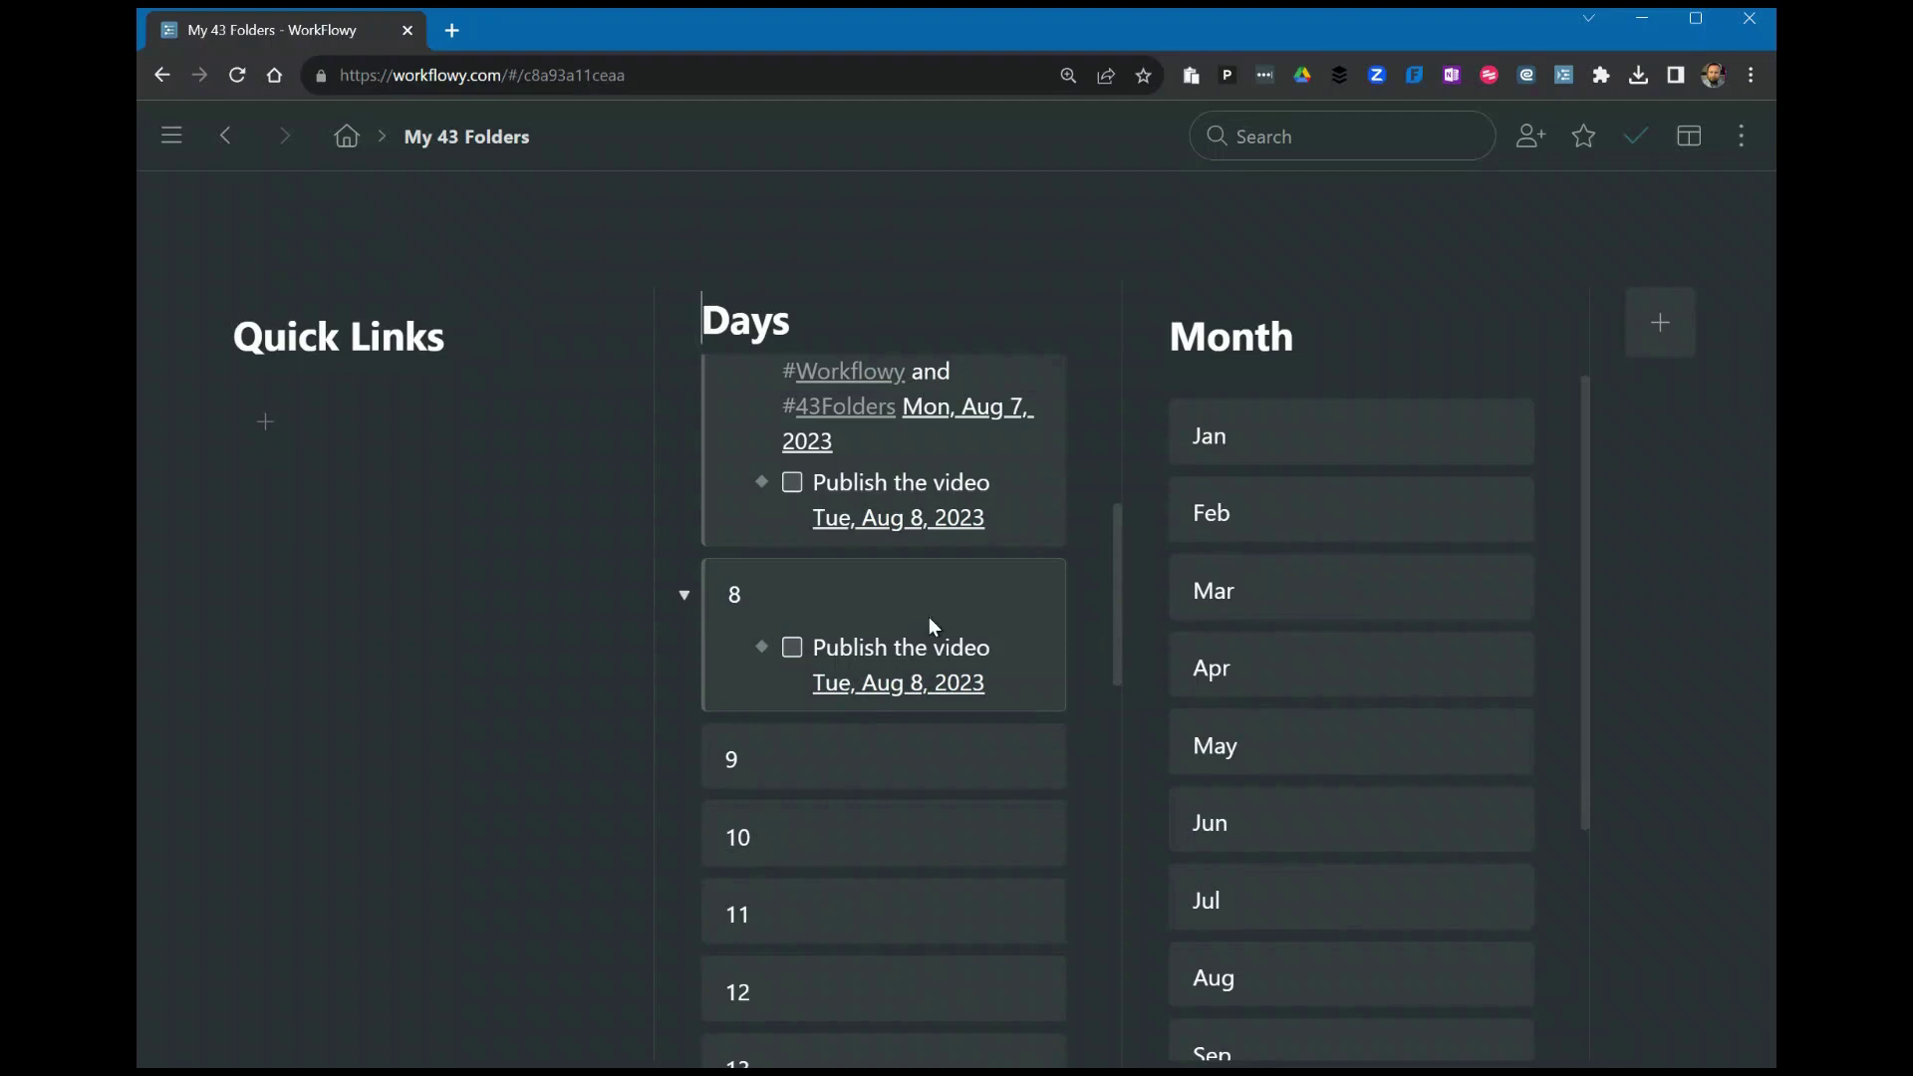
Tick and untick 'Publish the video', then make its date read 'Due: Tue, Aug 8, 2023'.
click(793, 649)
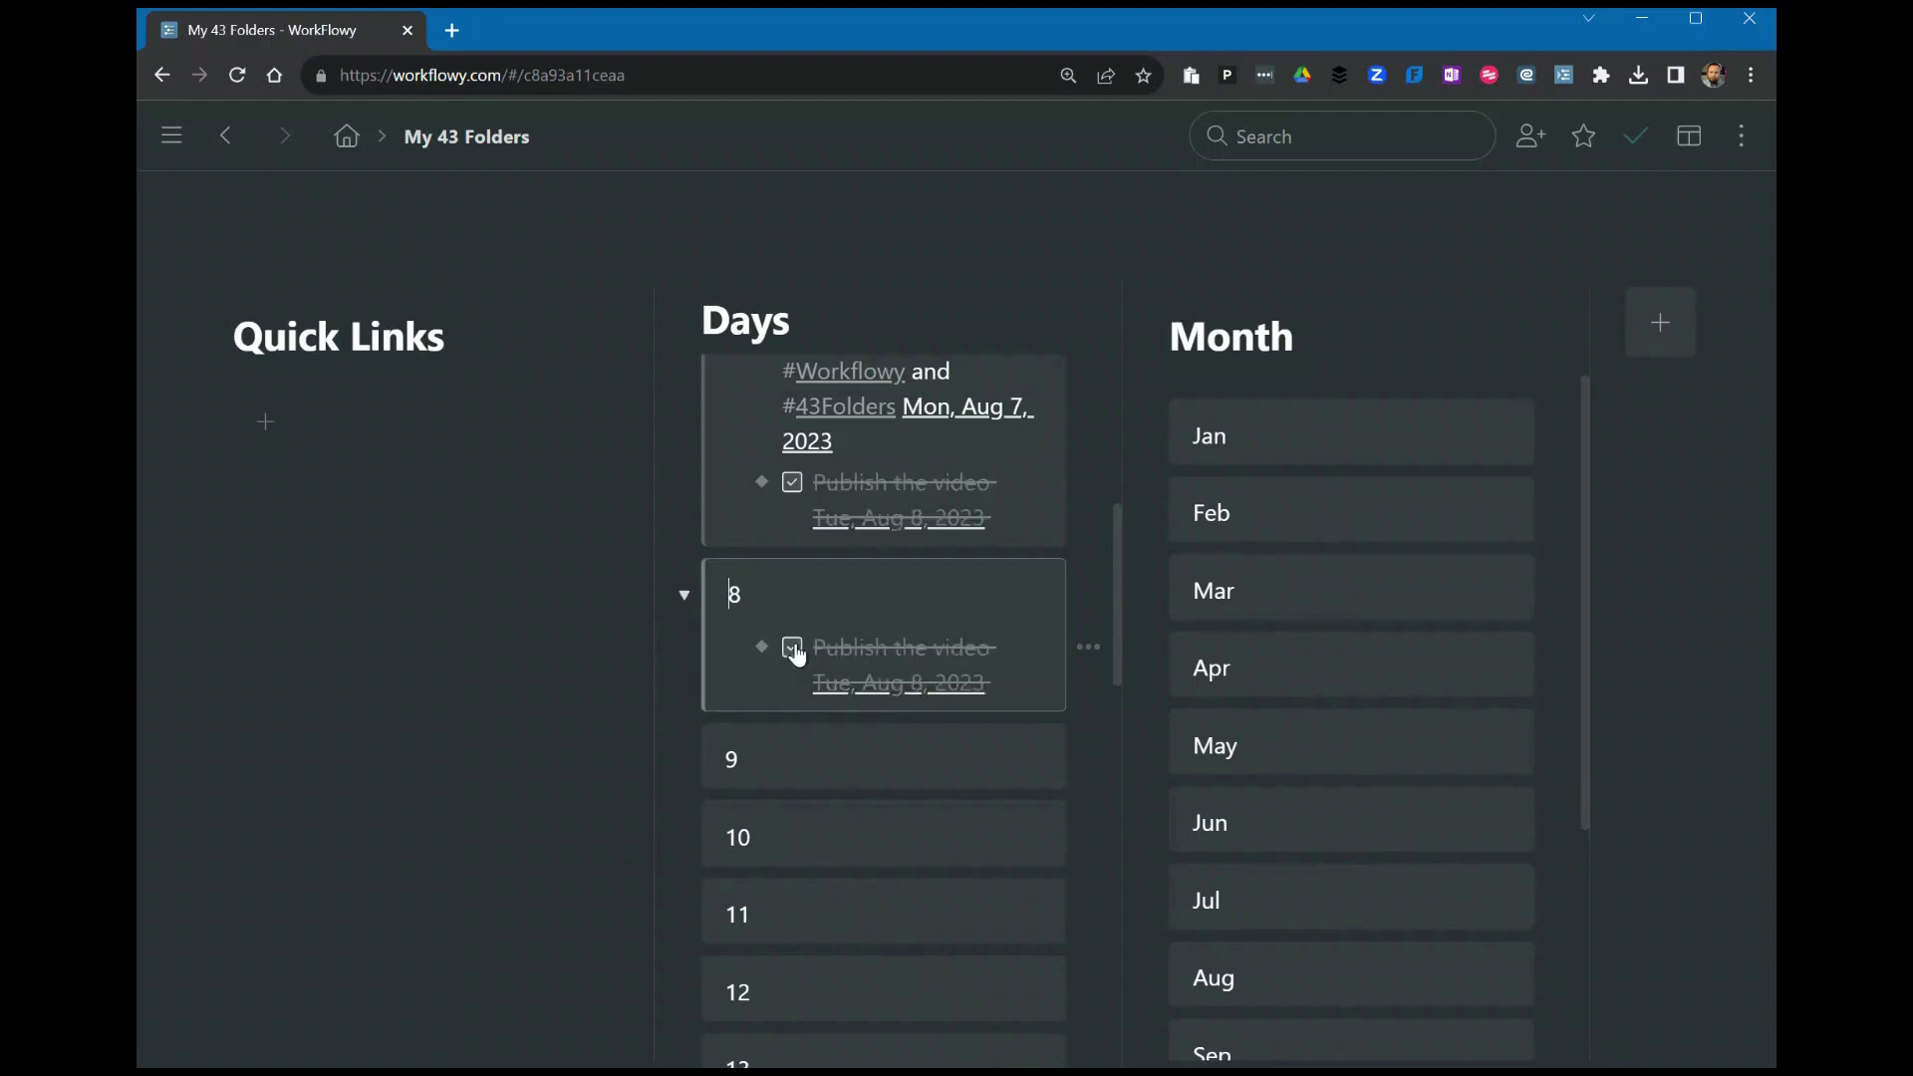
scroll(978, 536, up, 1)
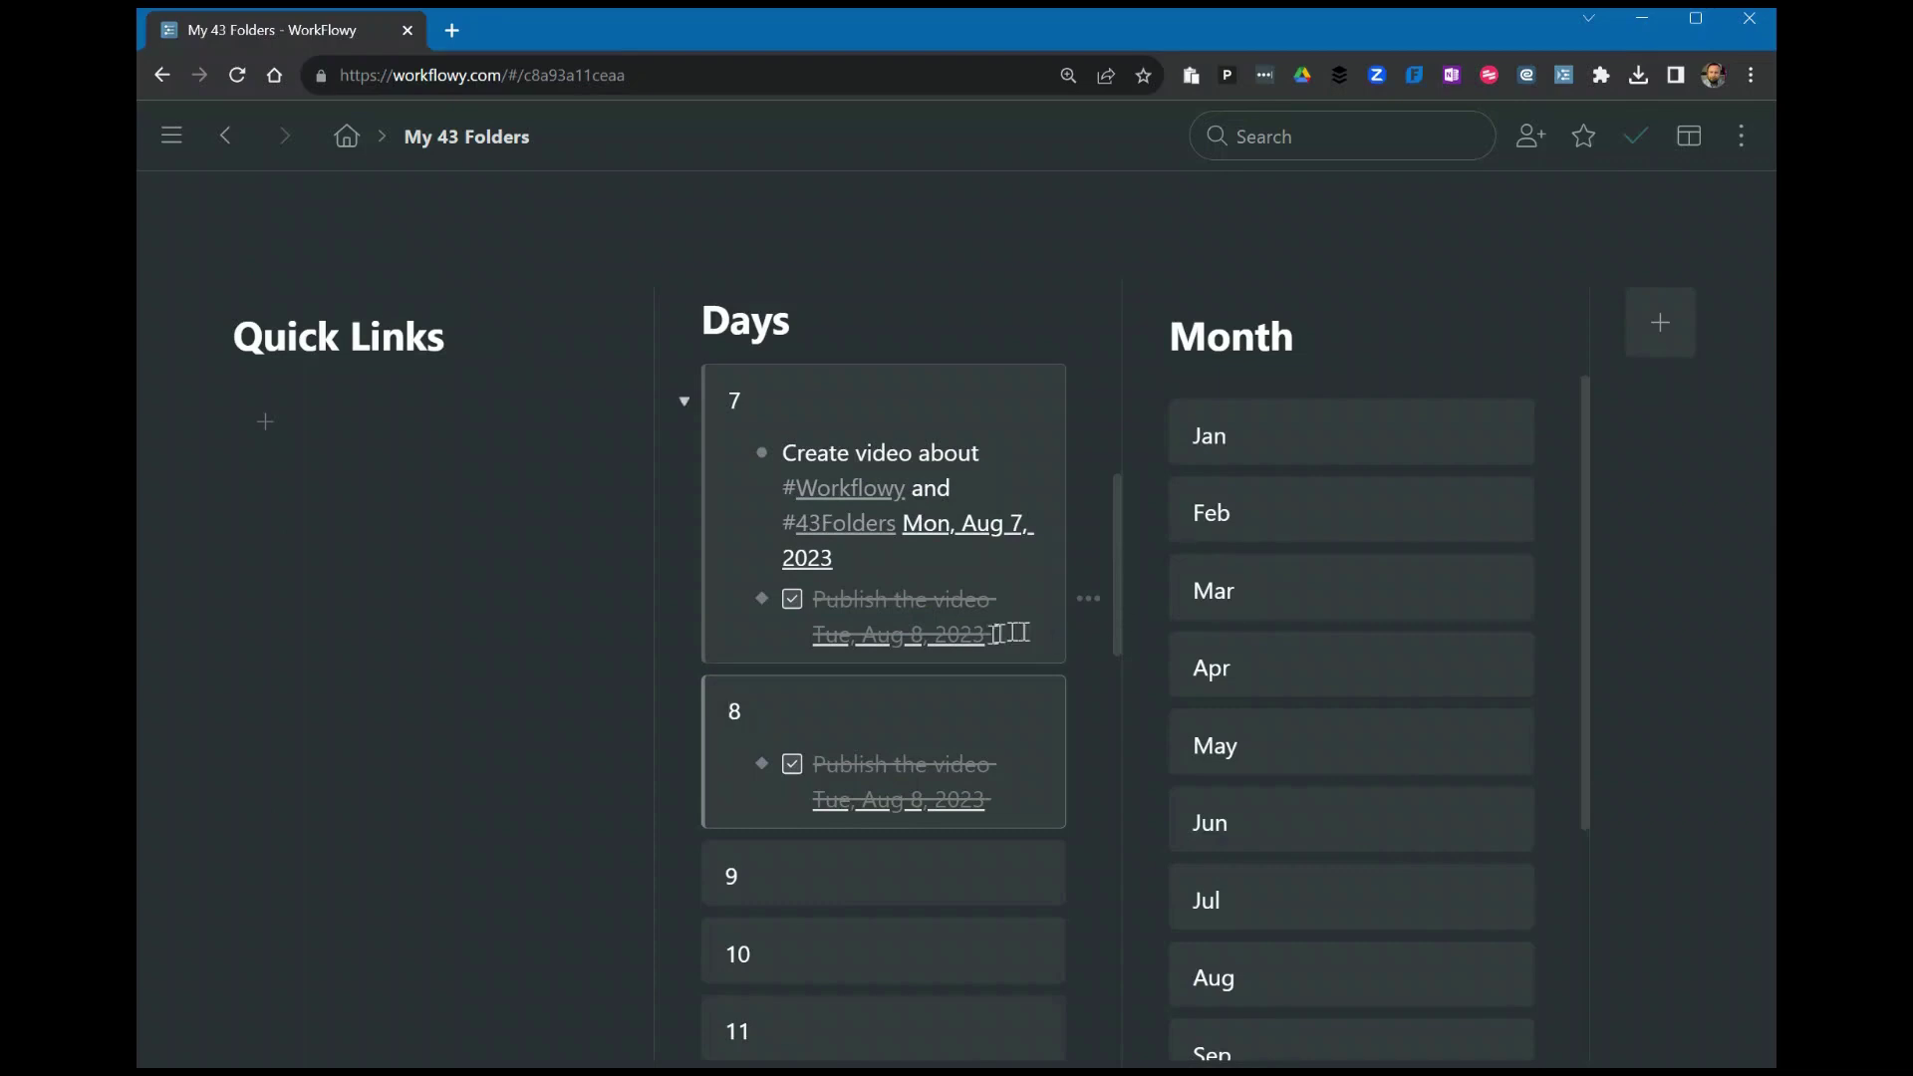
click(793, 601)
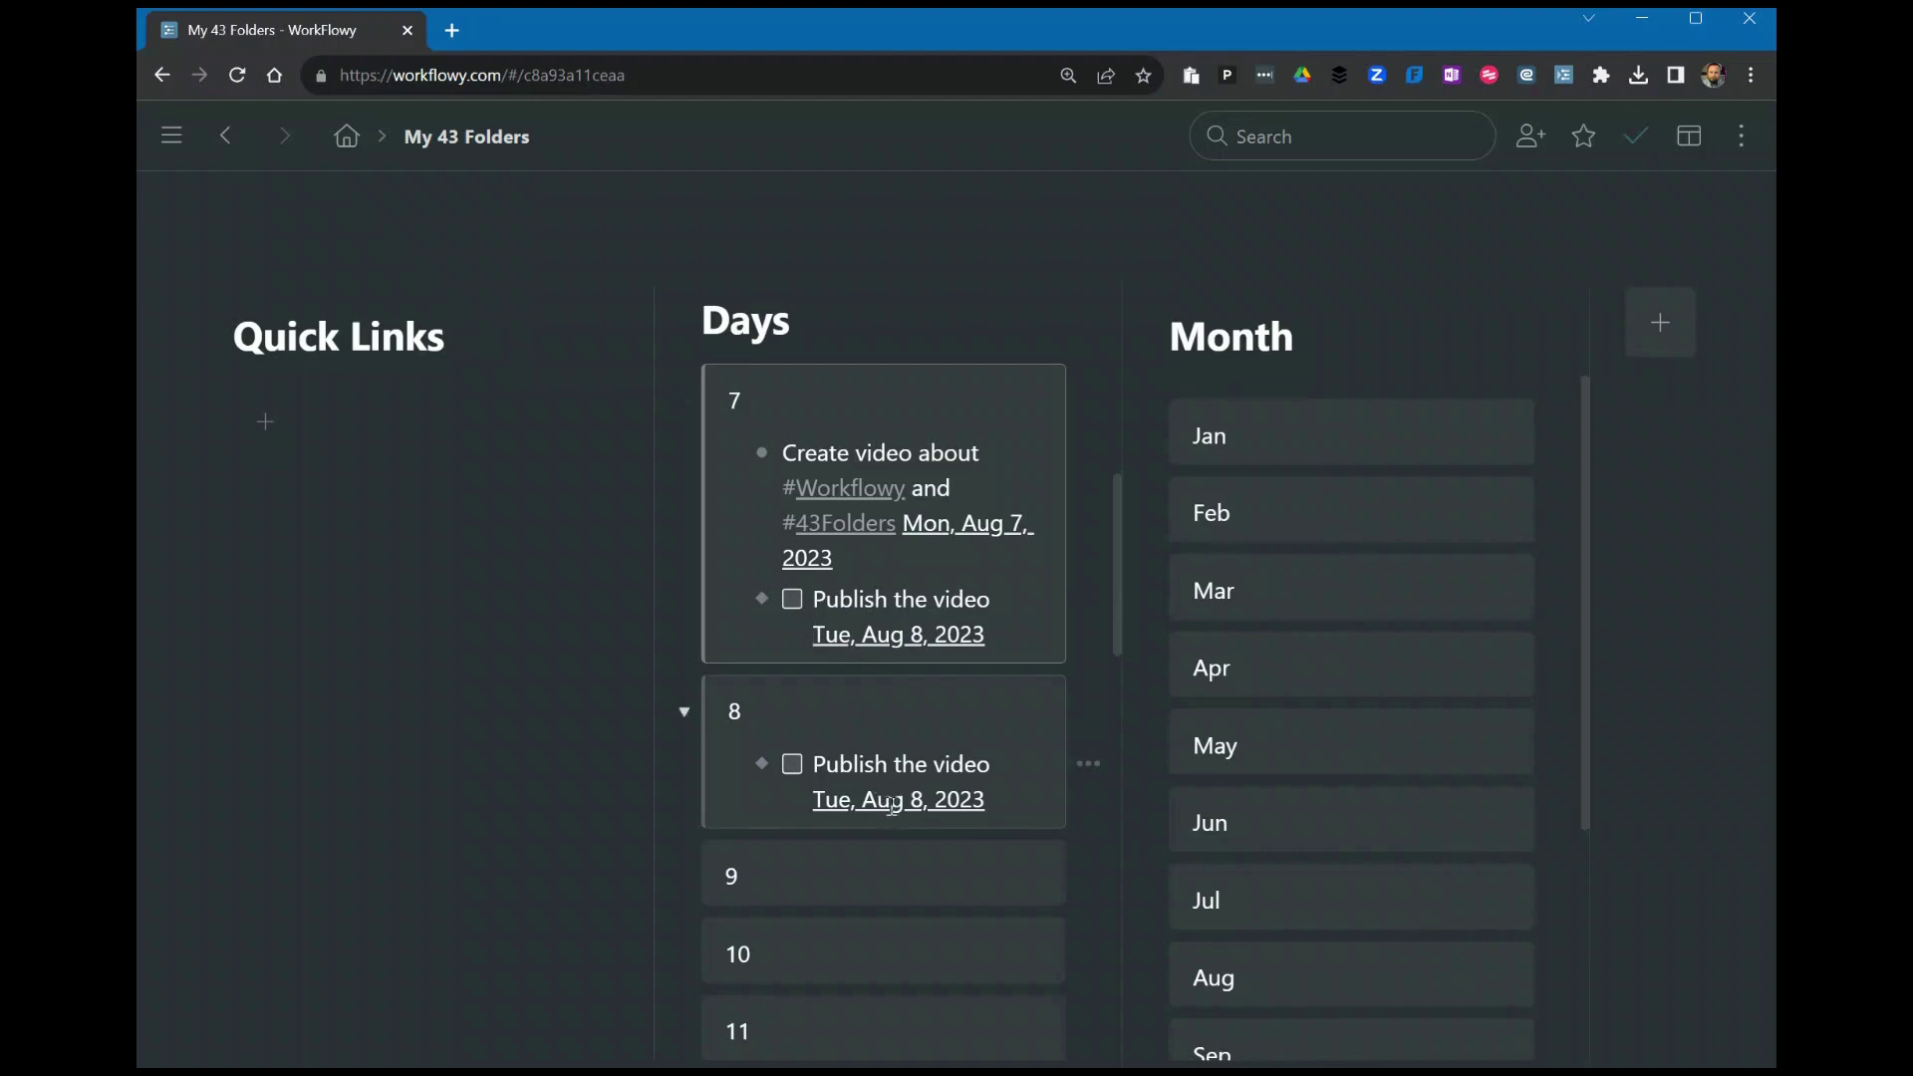
text(Due:)
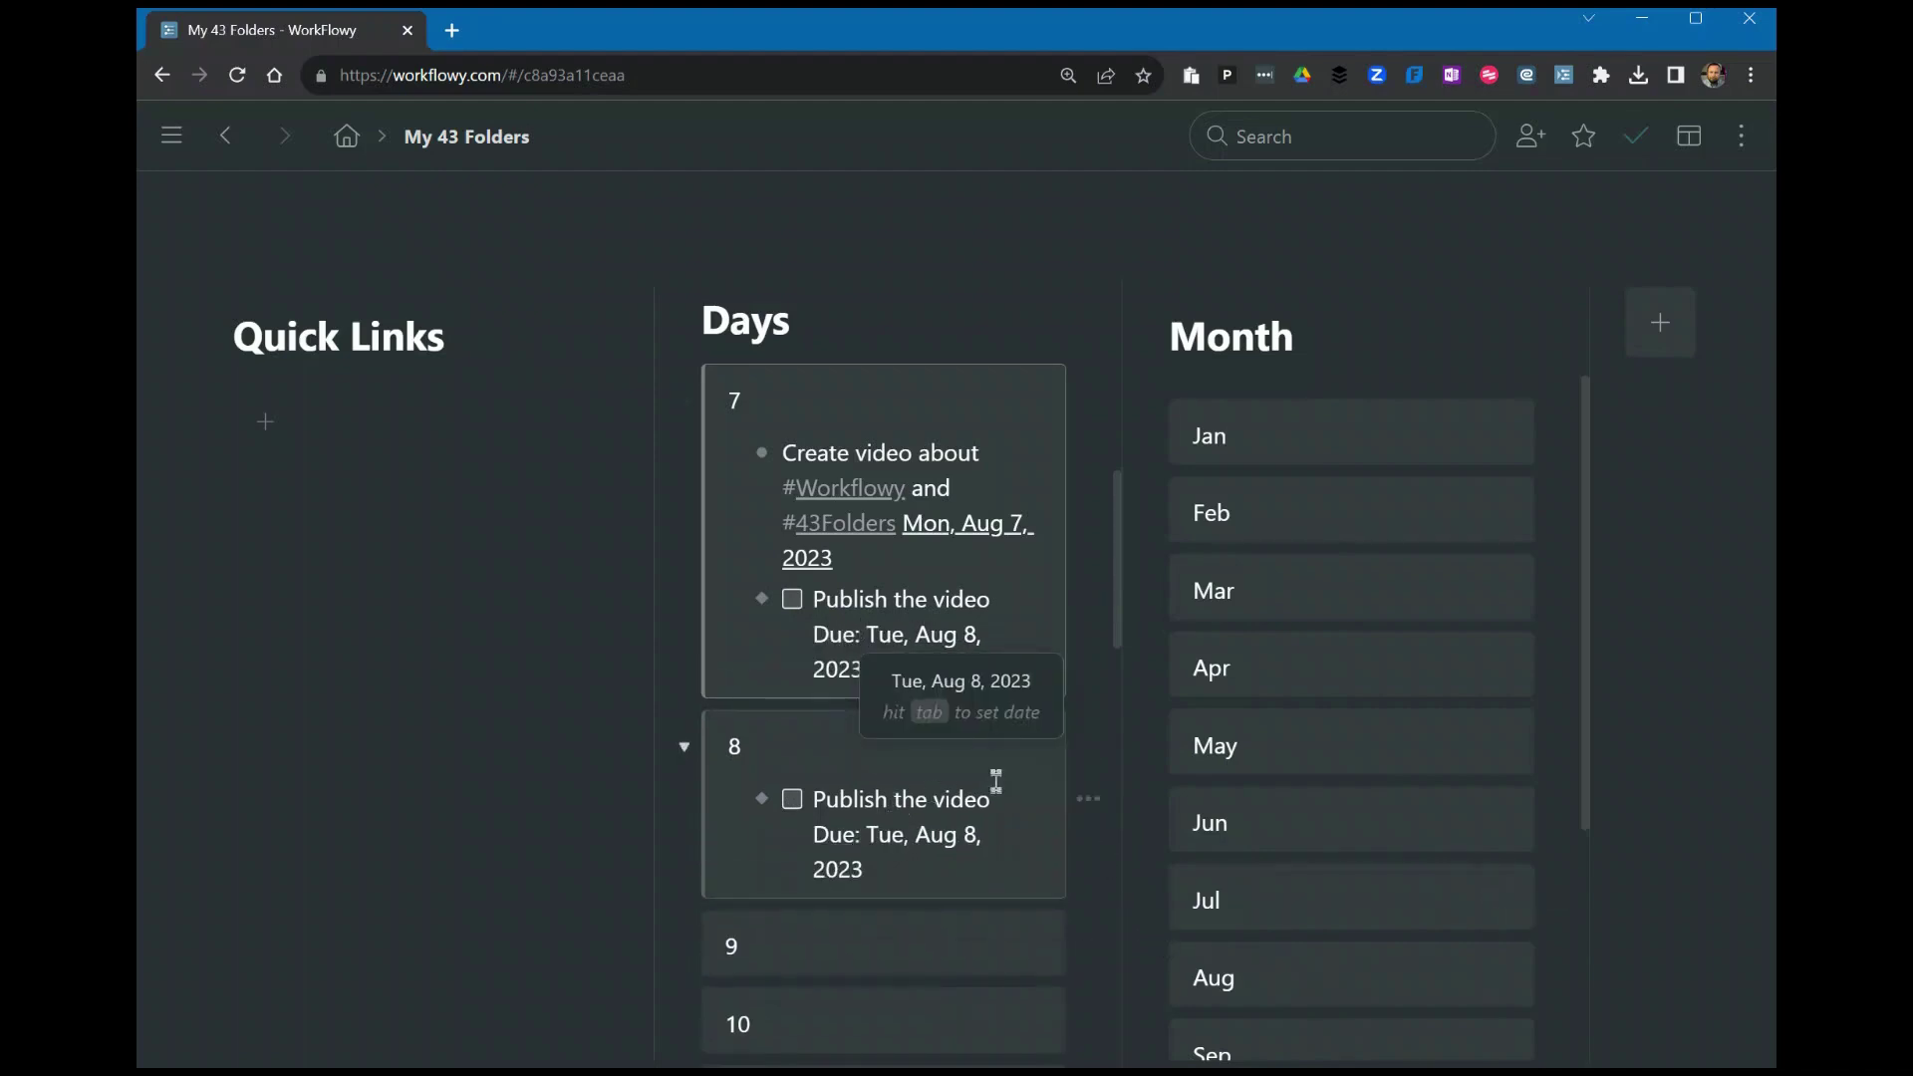
key(Tab)
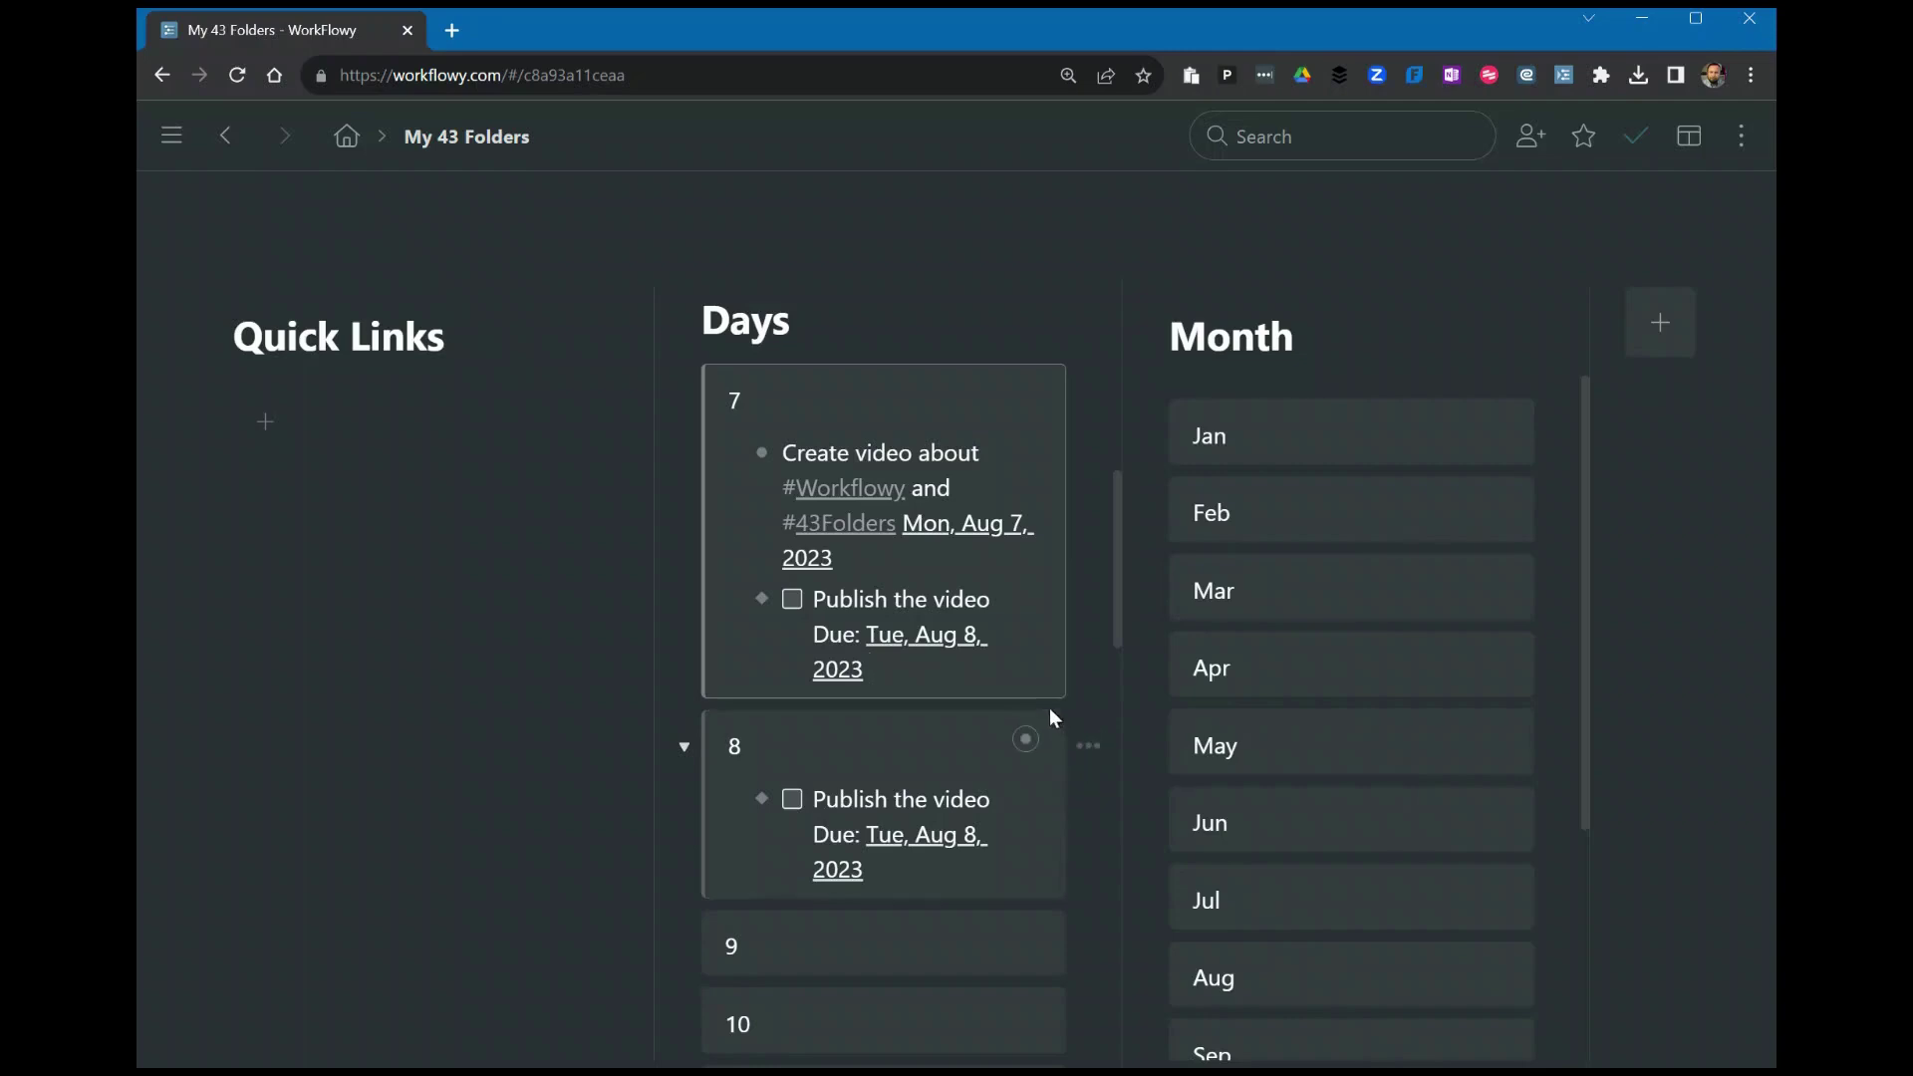
On day 9's page, add 'Review video metrics #YouTube' due Sat, Aug 12, 2023.
scroll(1026, 710, down, 4)
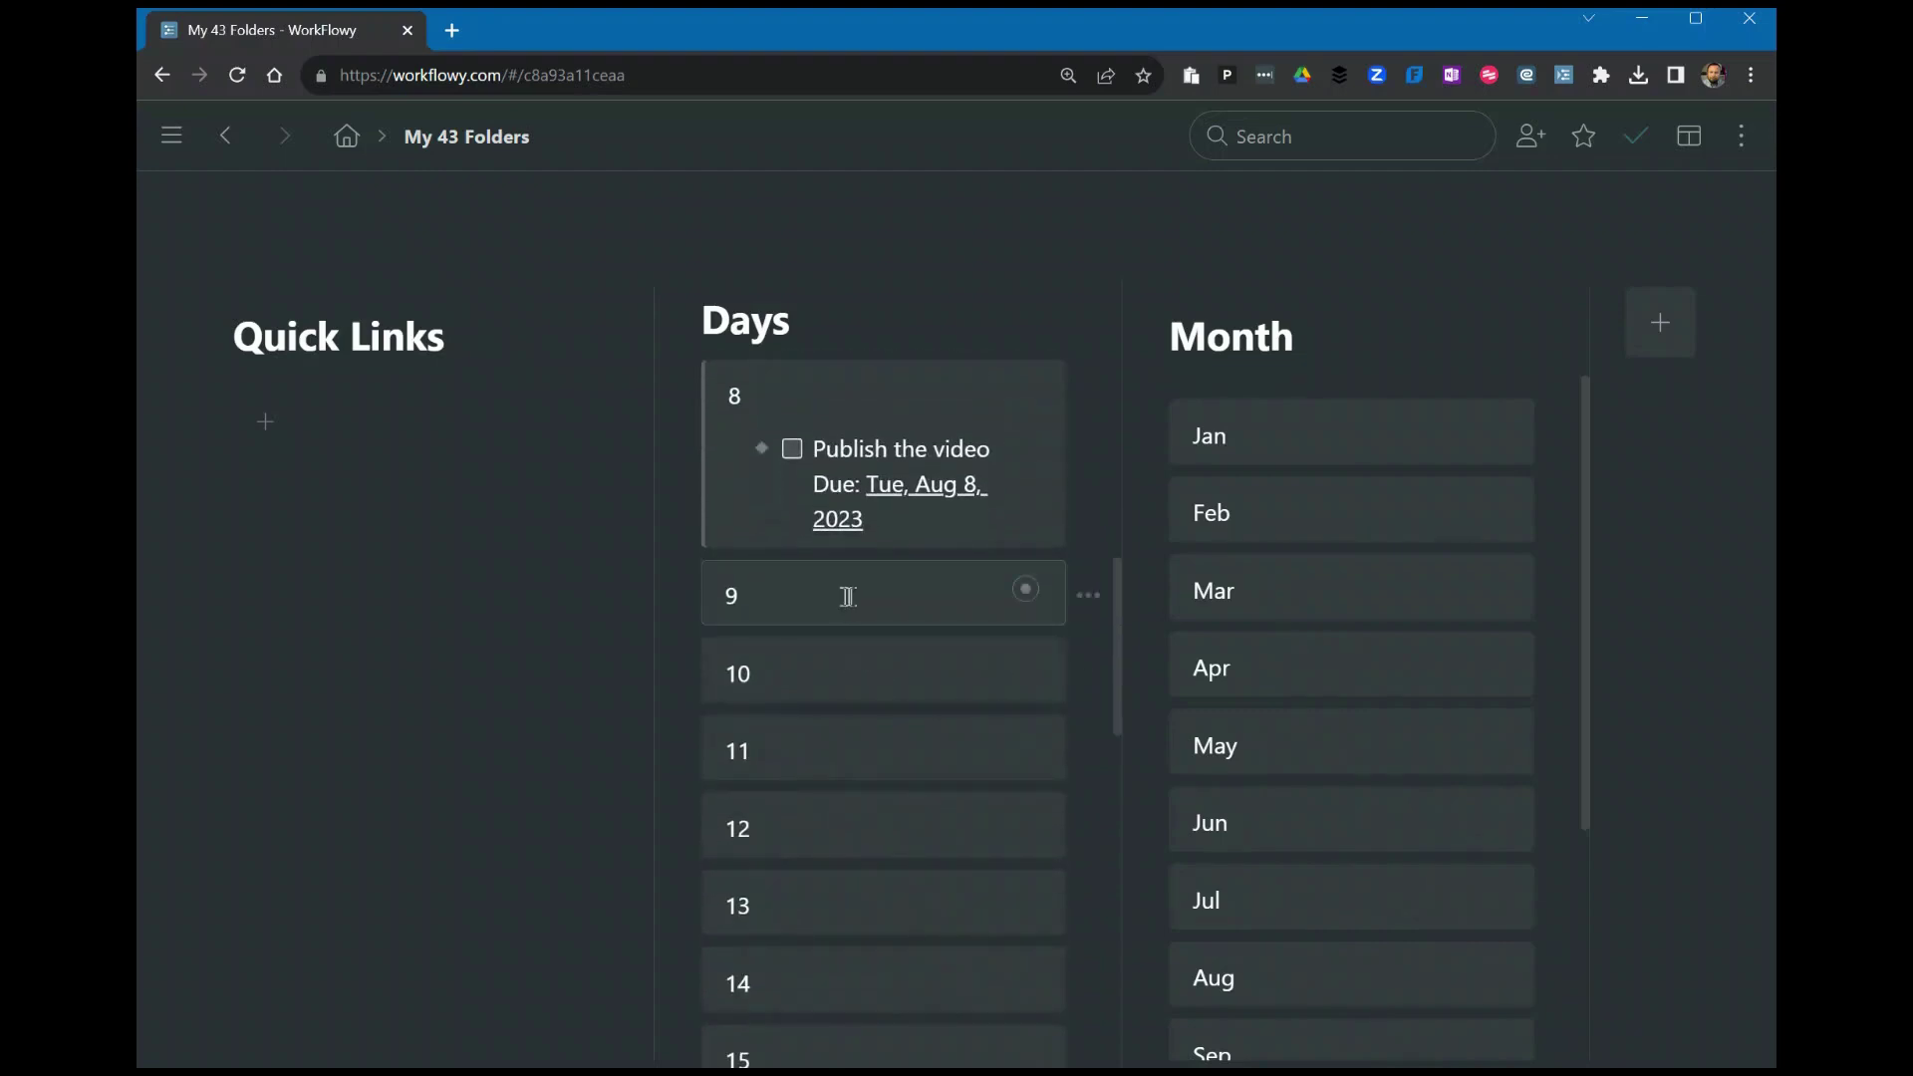
click(848, 597)
key(Return)
key(BackSpace)
click(1026, 590)
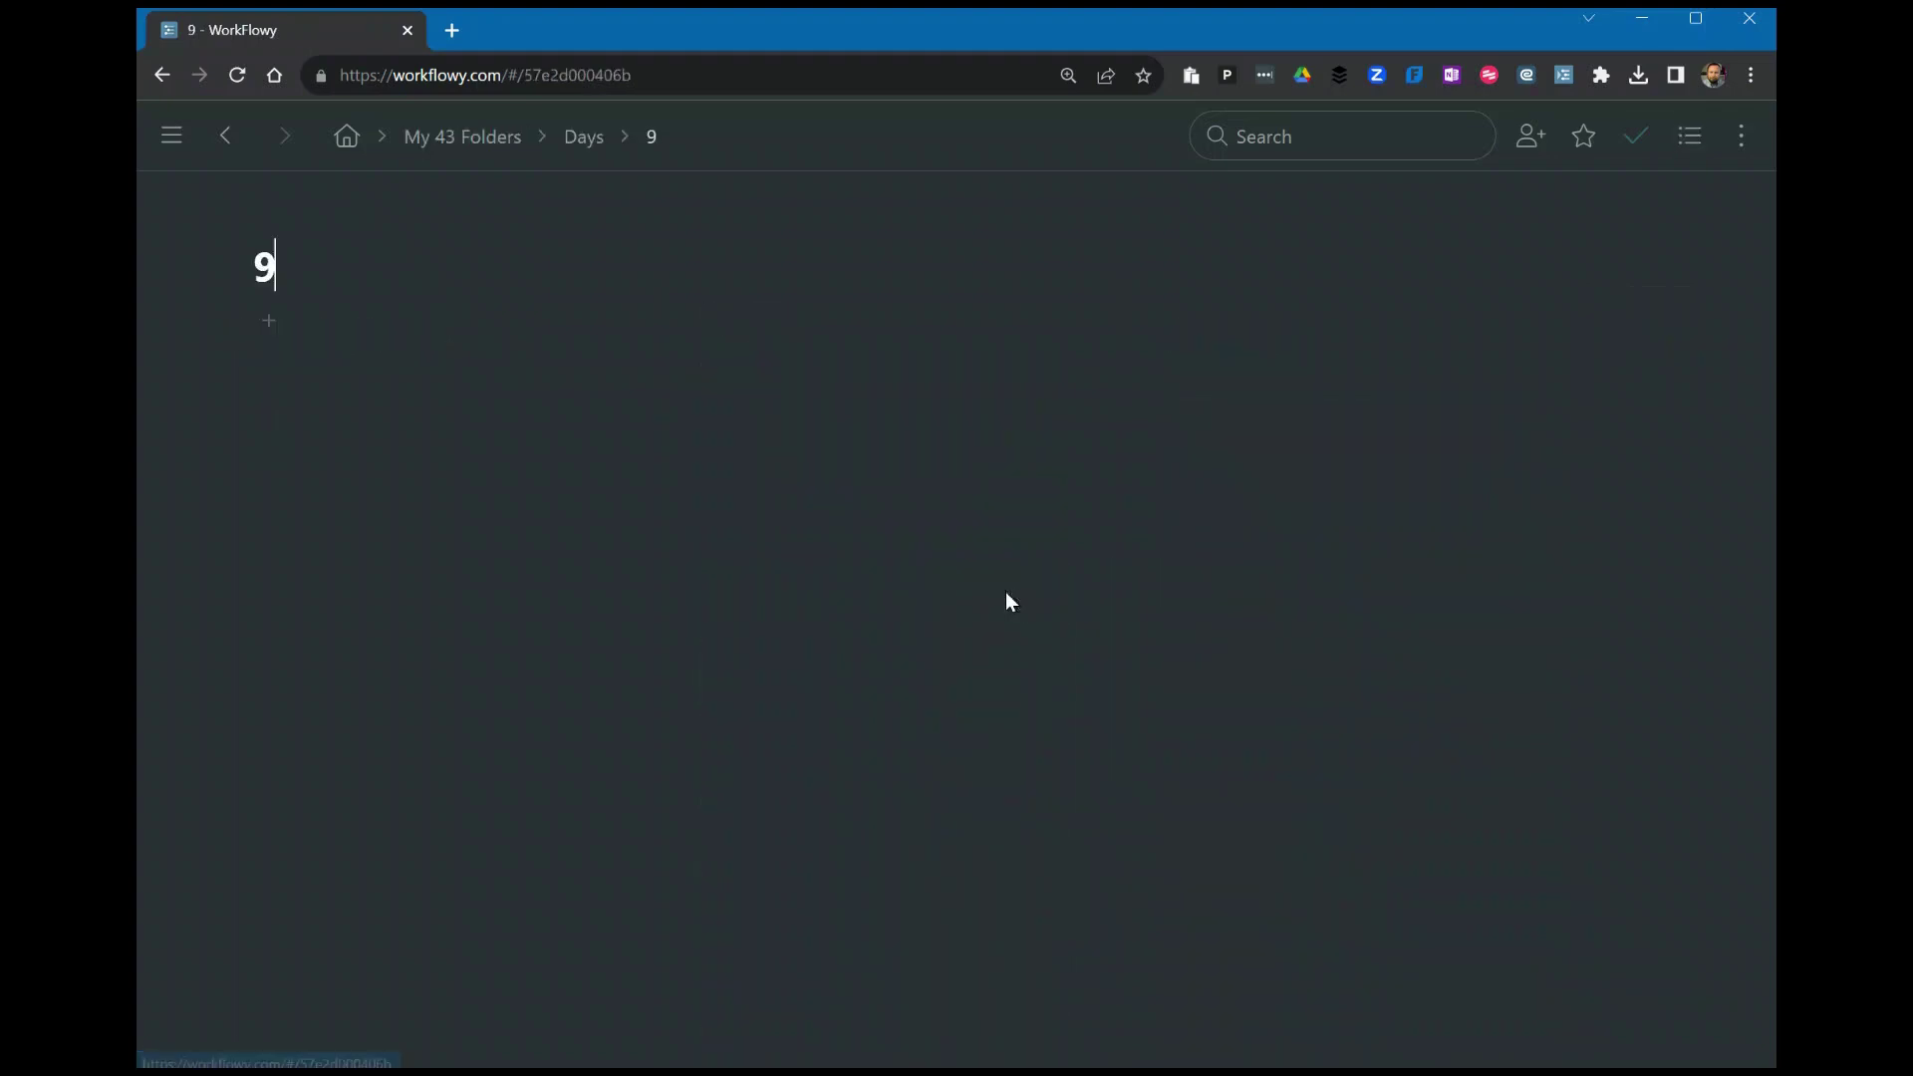
click(279, 325)
text(Review )
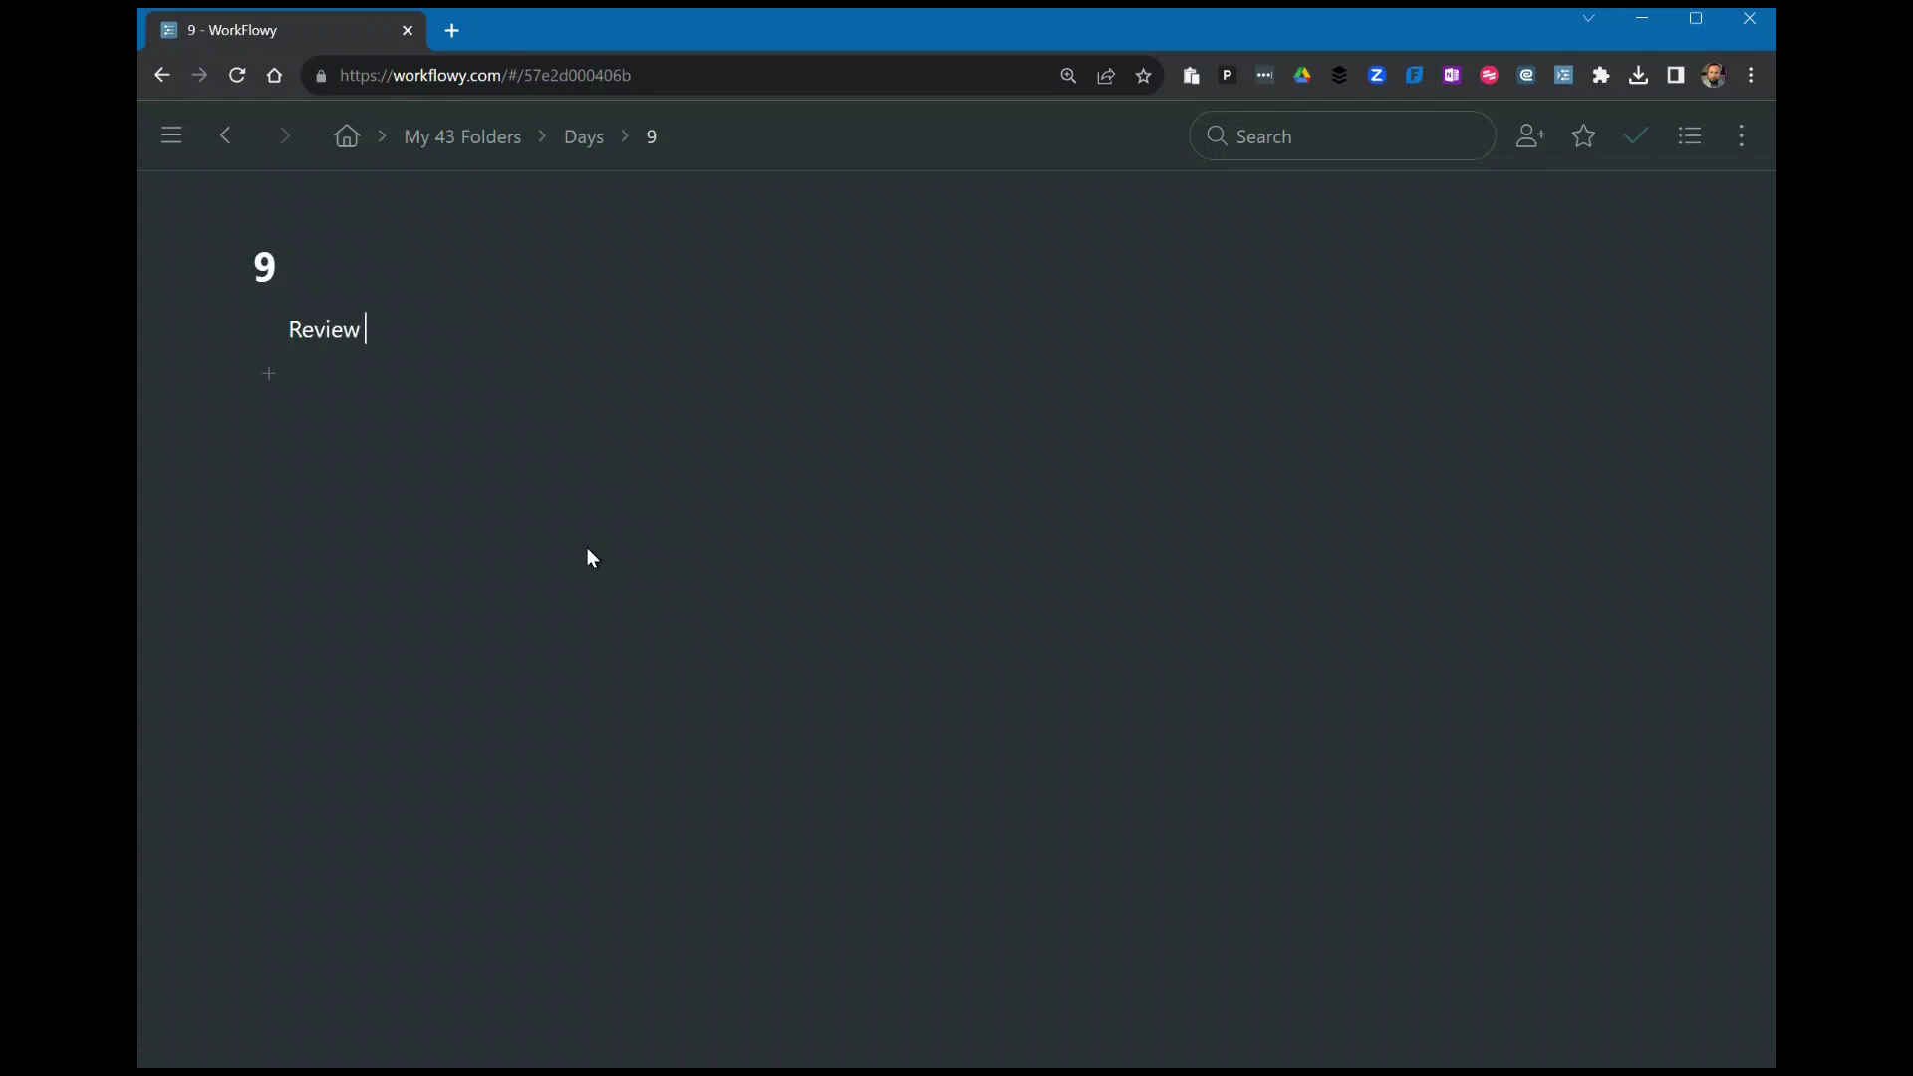
text(video metrics #)
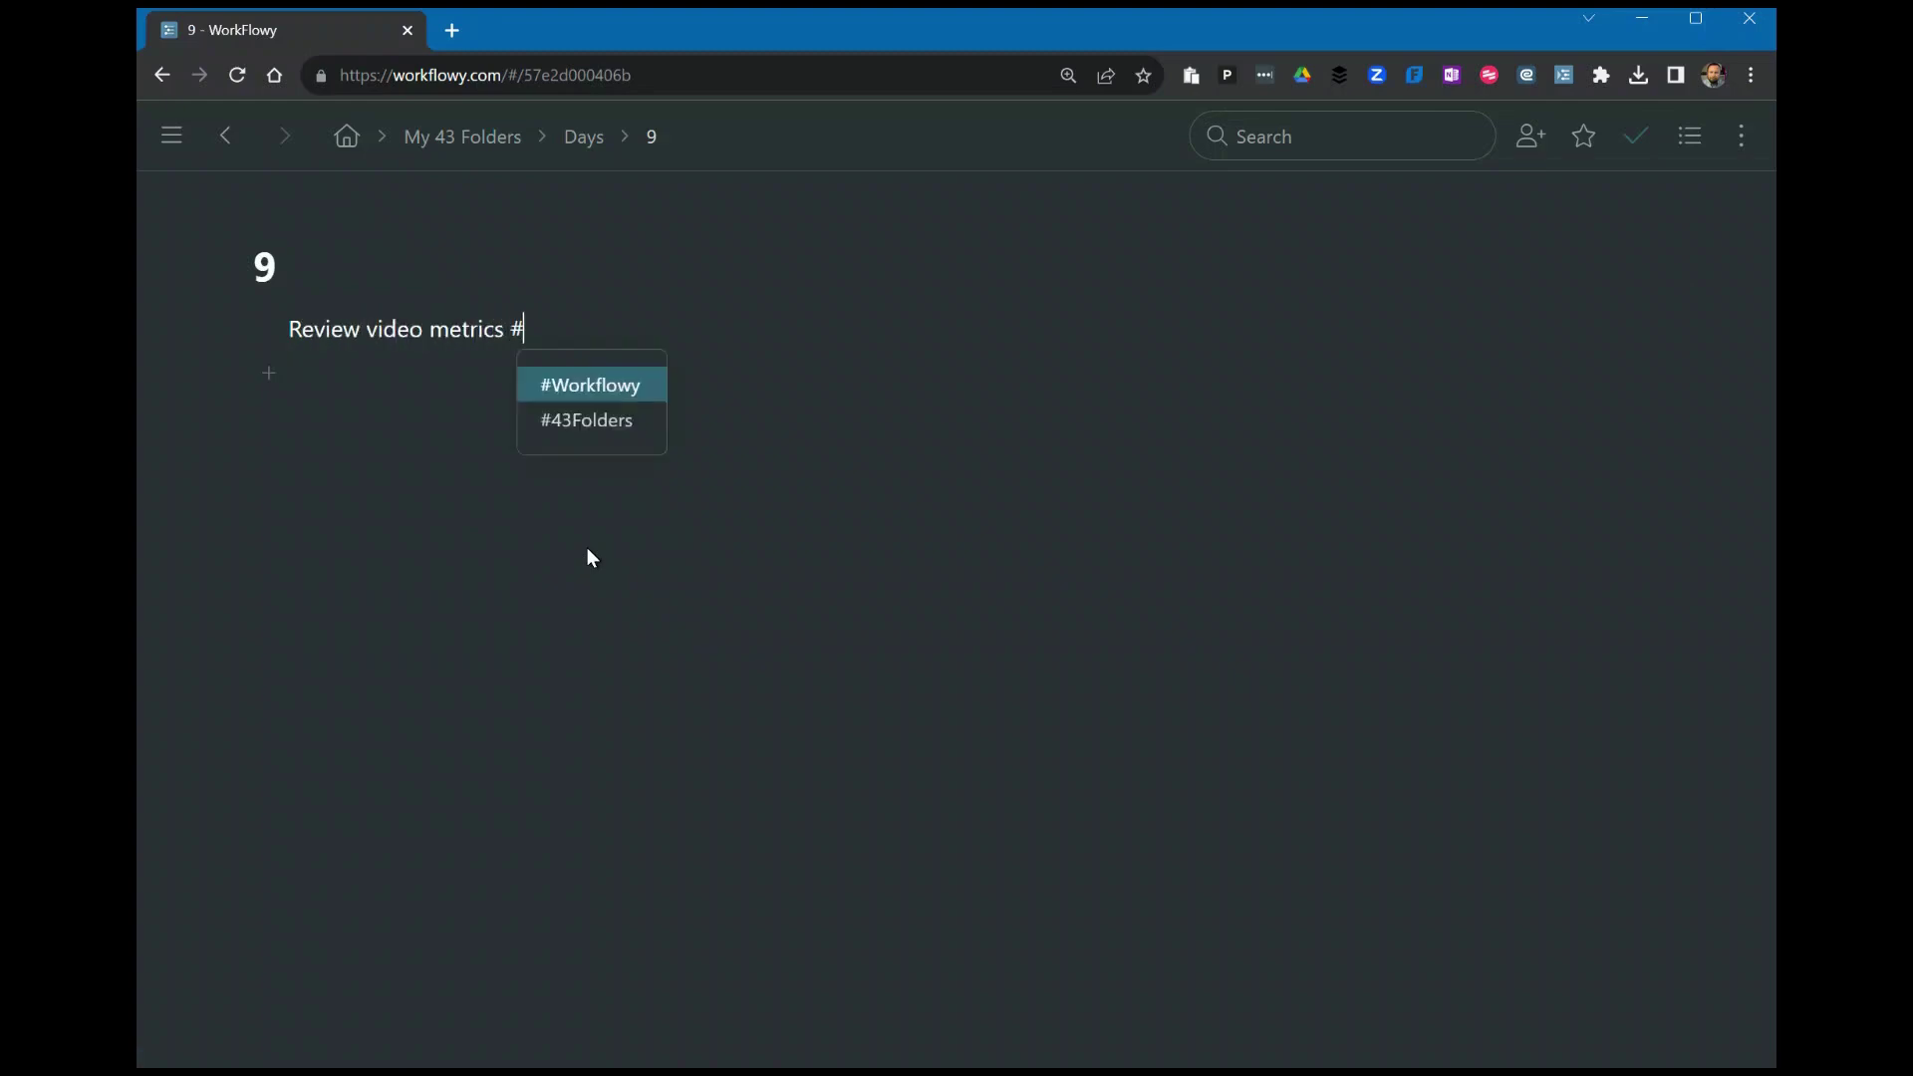
text(YouTube due )
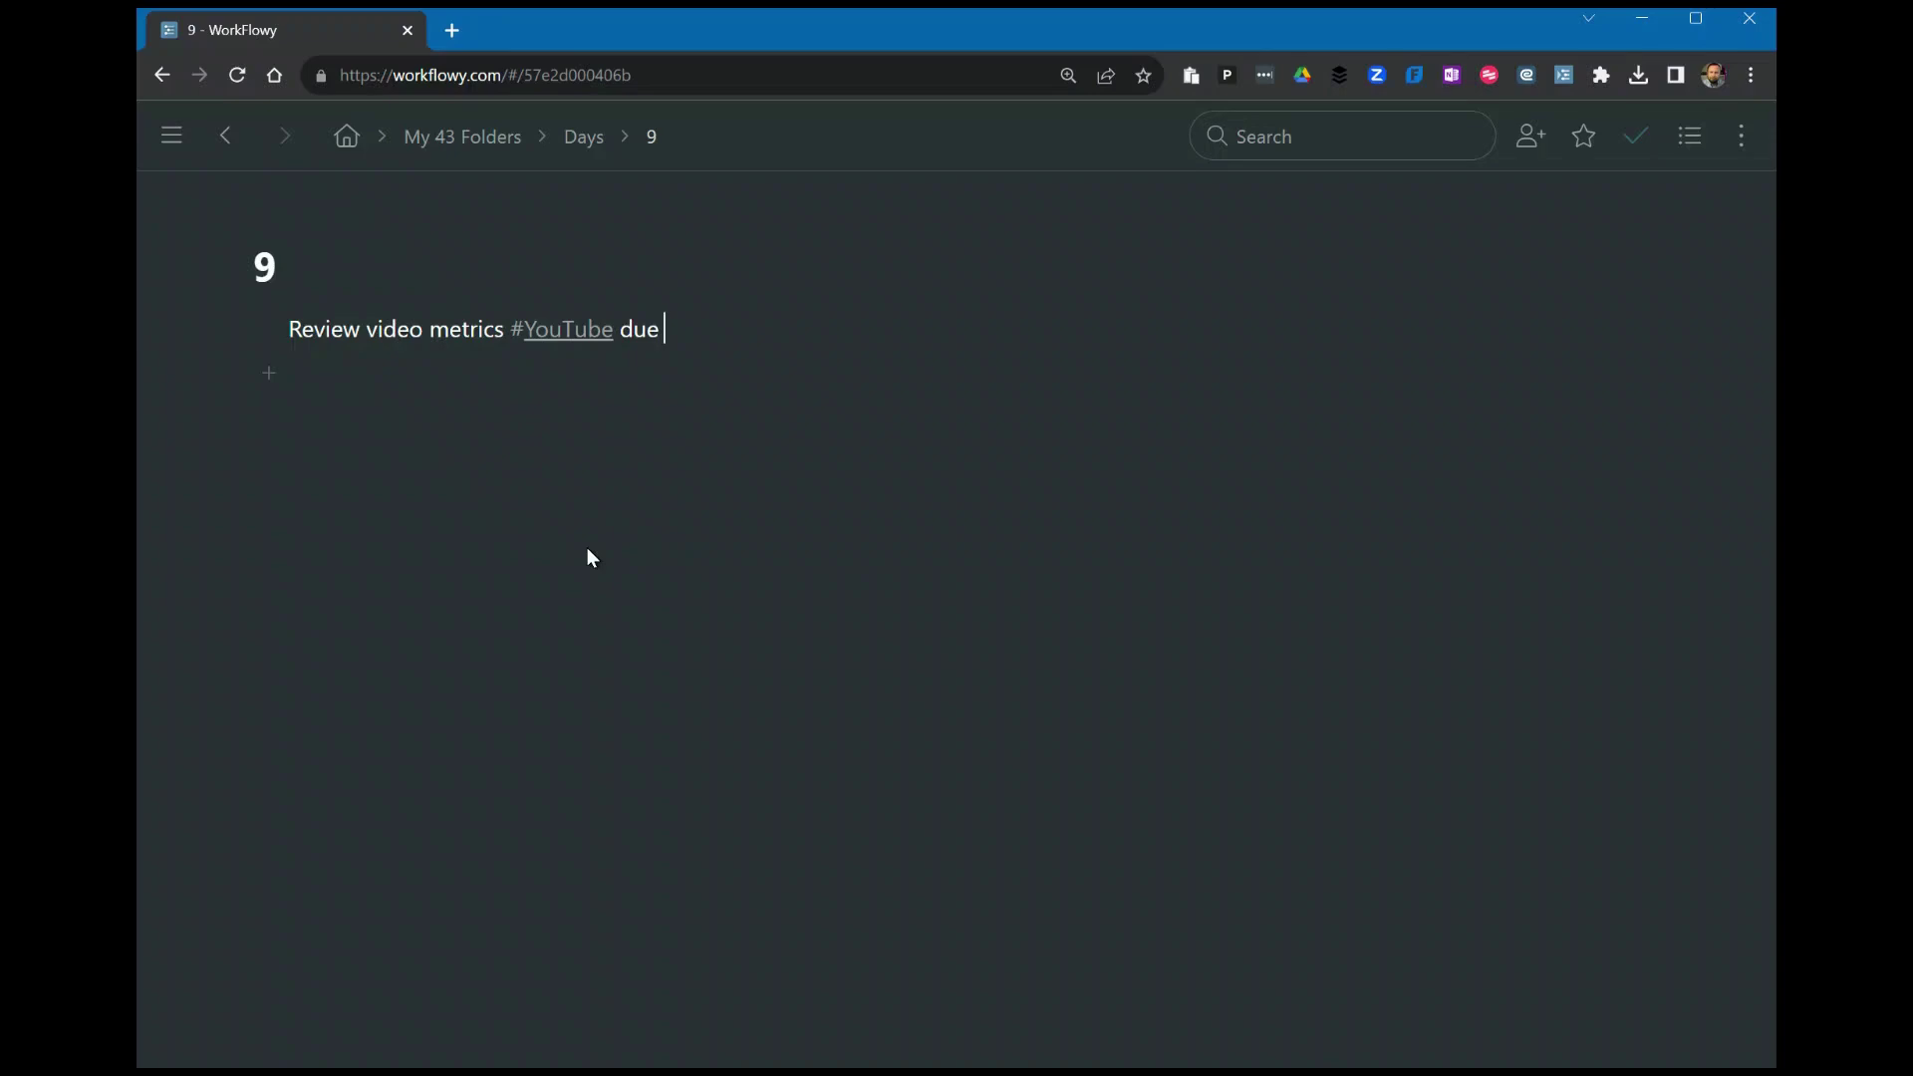
text(A)
key(BackSpace)
key(BackSpace)
key(BackSpace)
key(BackSpace)
key(BackSpace)
text(Due: Sat, Aug)
text( 12)
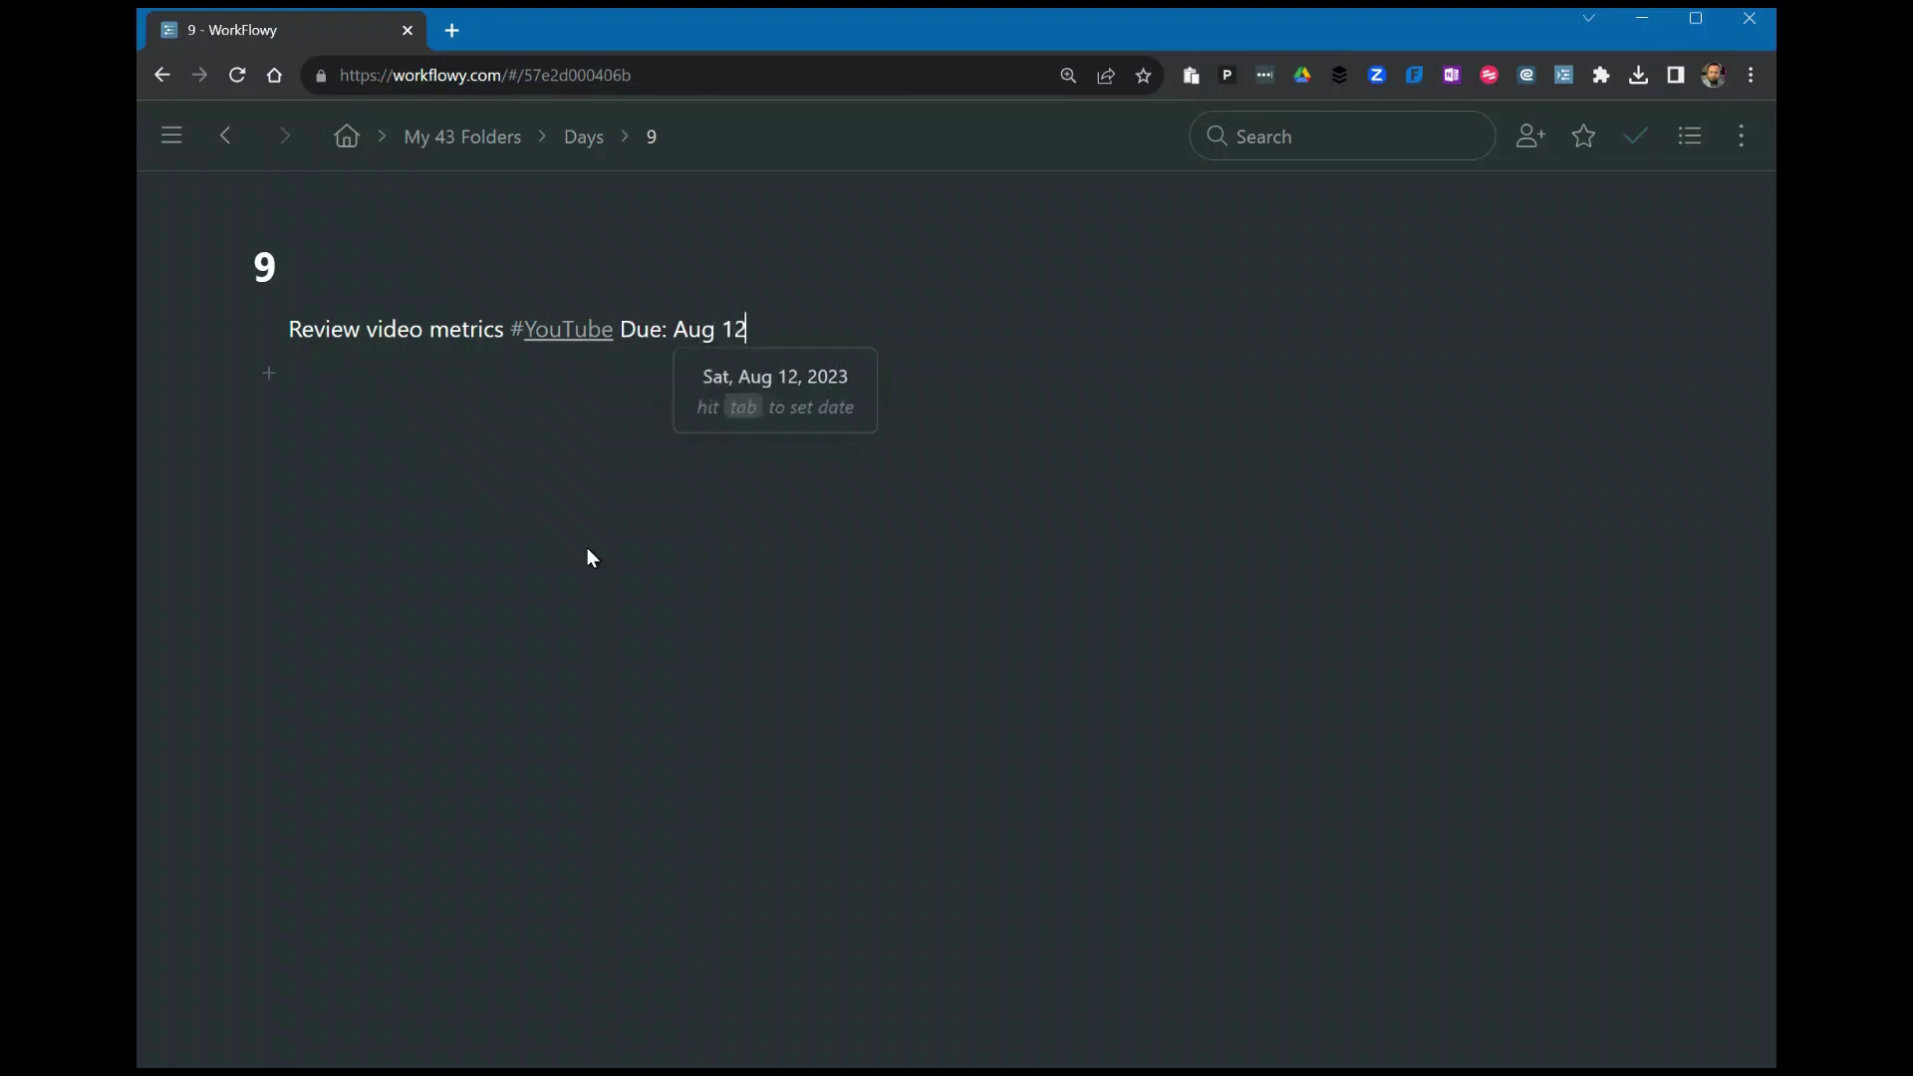
key(Tab)
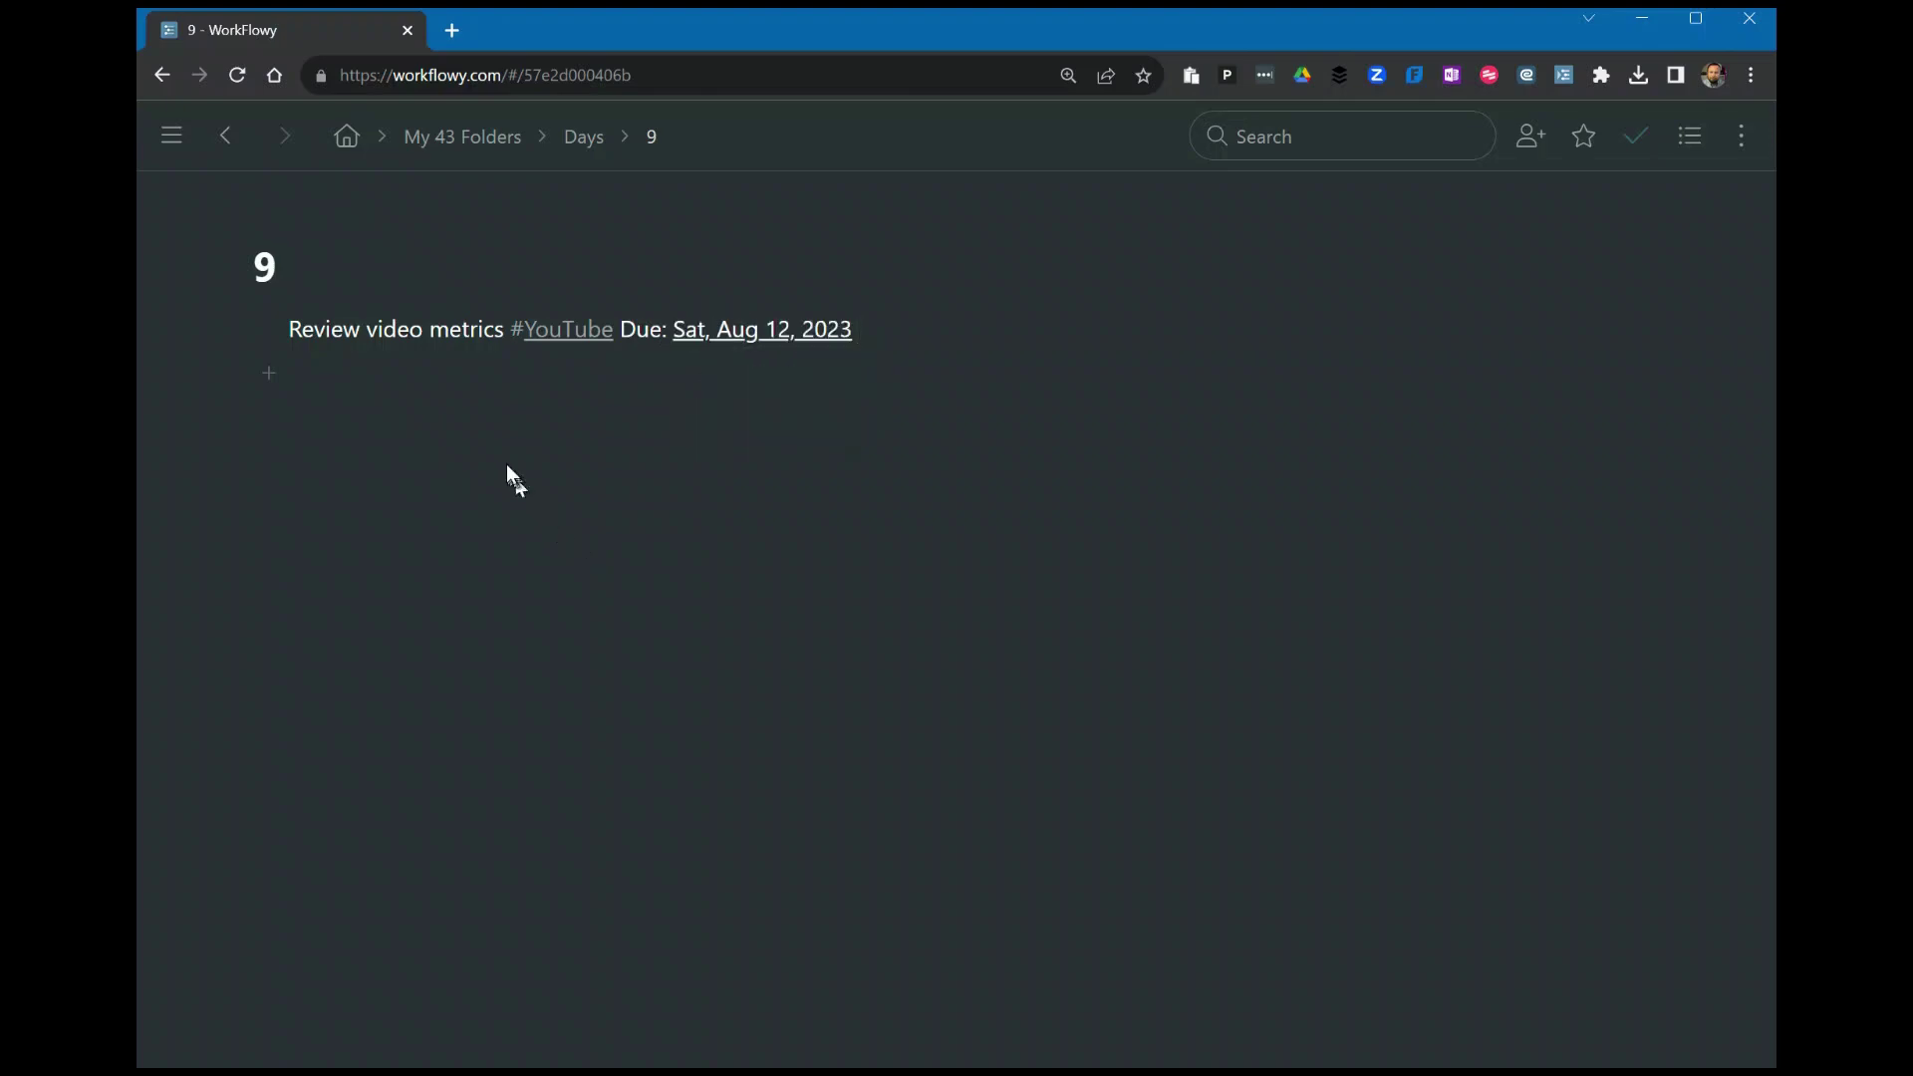
Check the options of day 9's Review video metrics item, then return to the board.
click(475, 146)
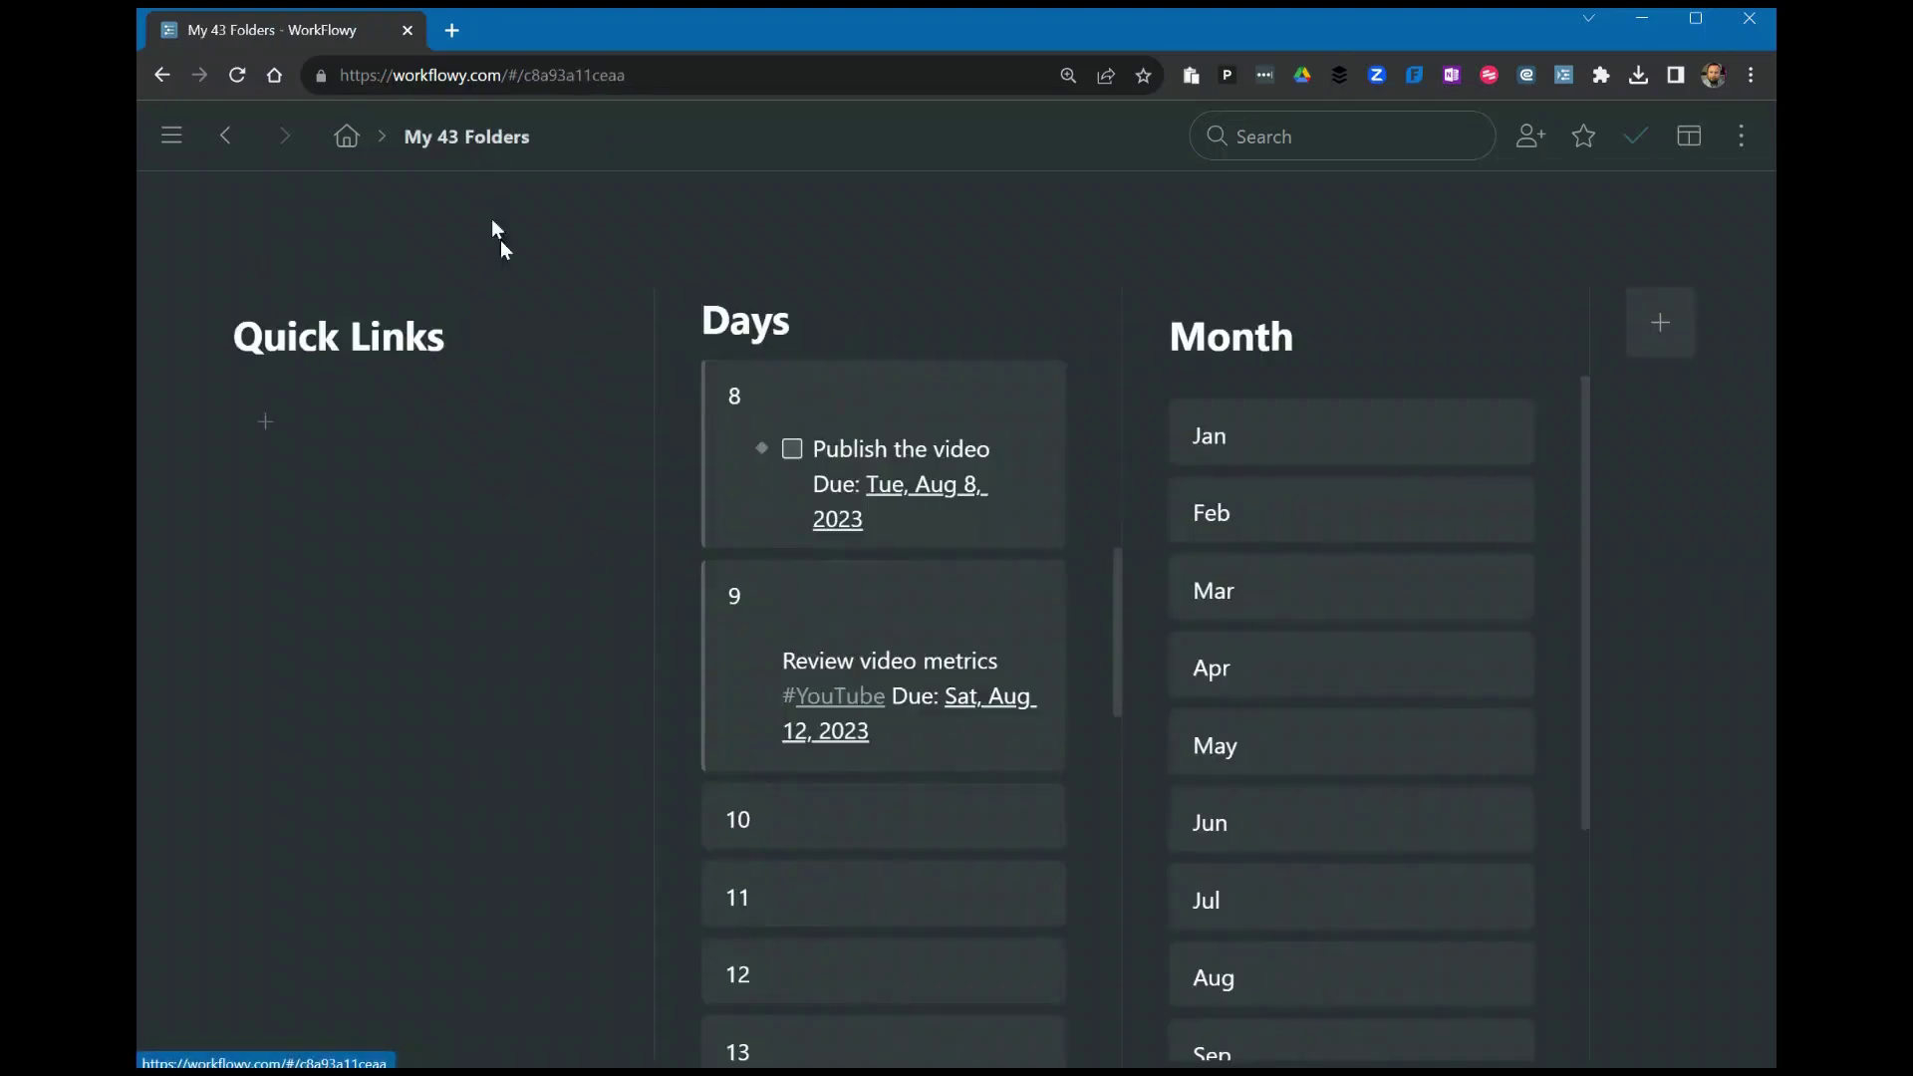
scroll(870, 485, down, 2)
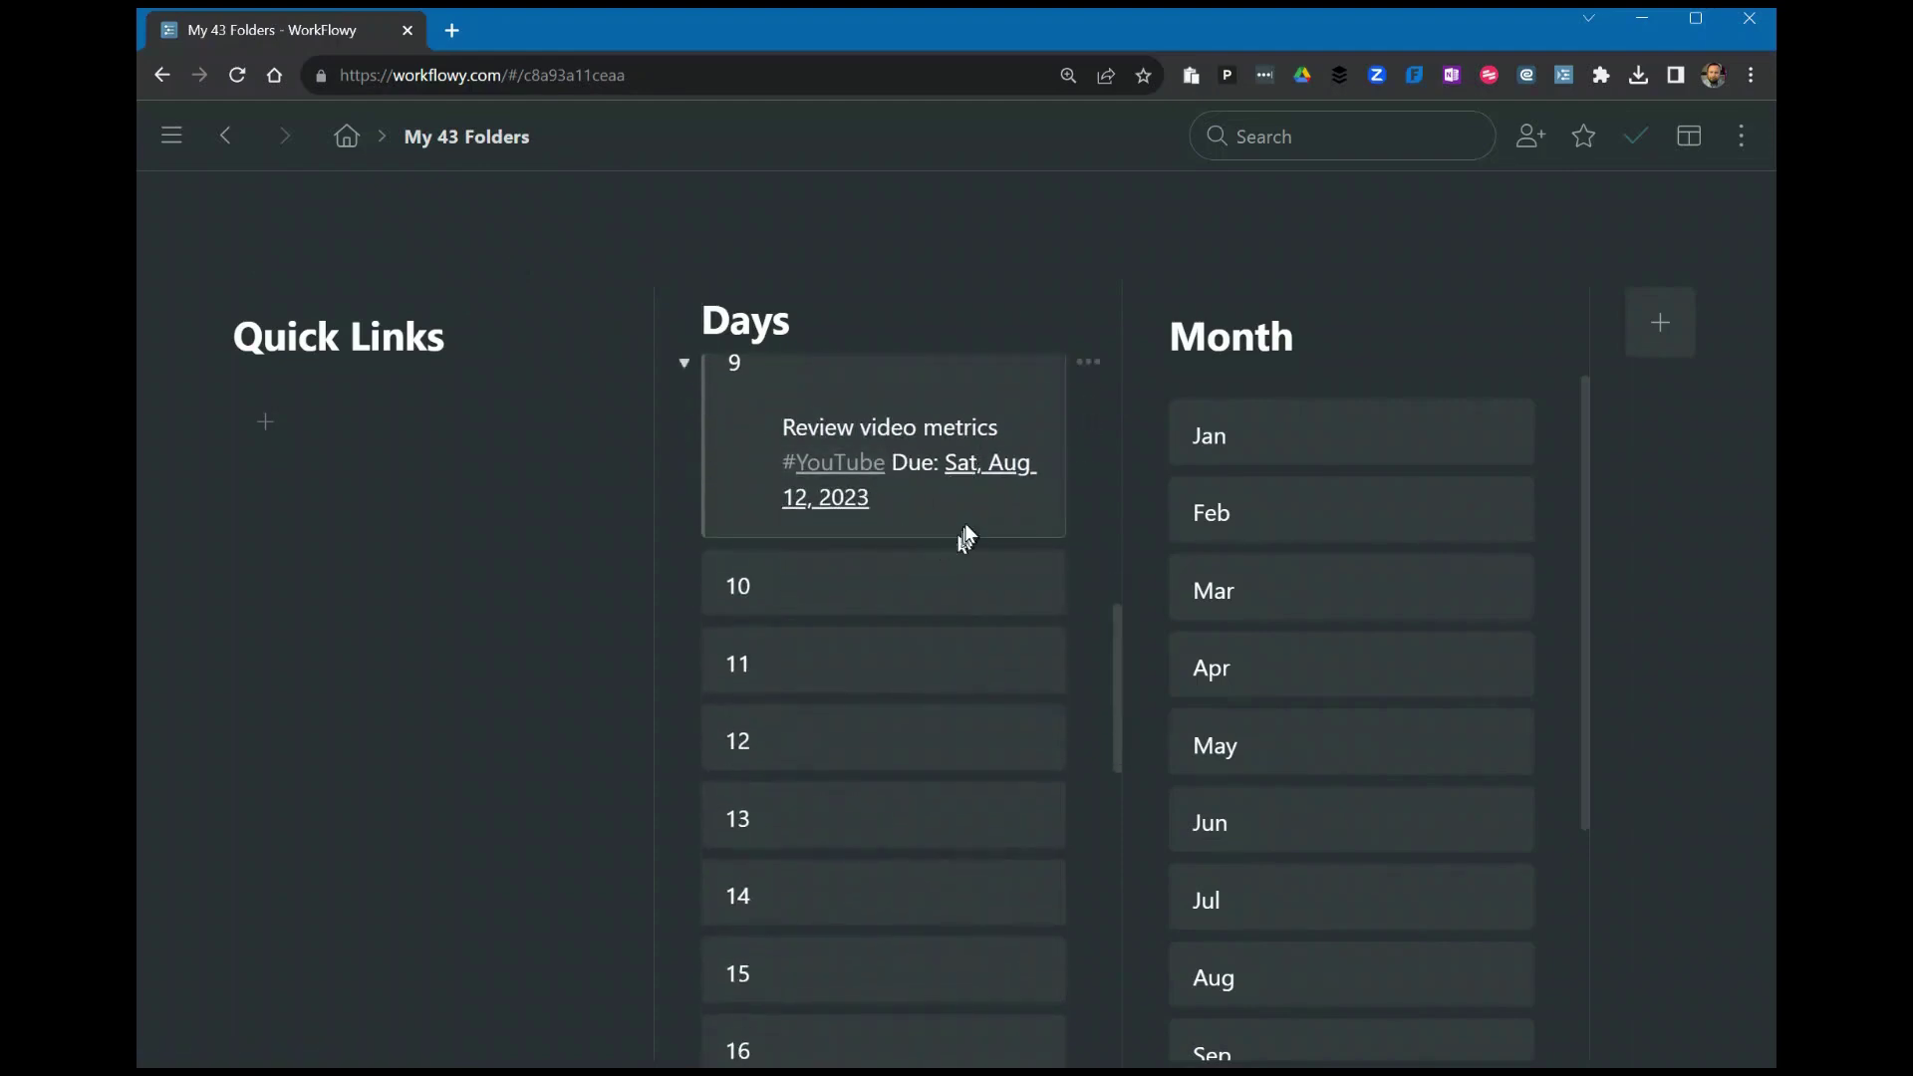
scroll(959, 520, up, 1)
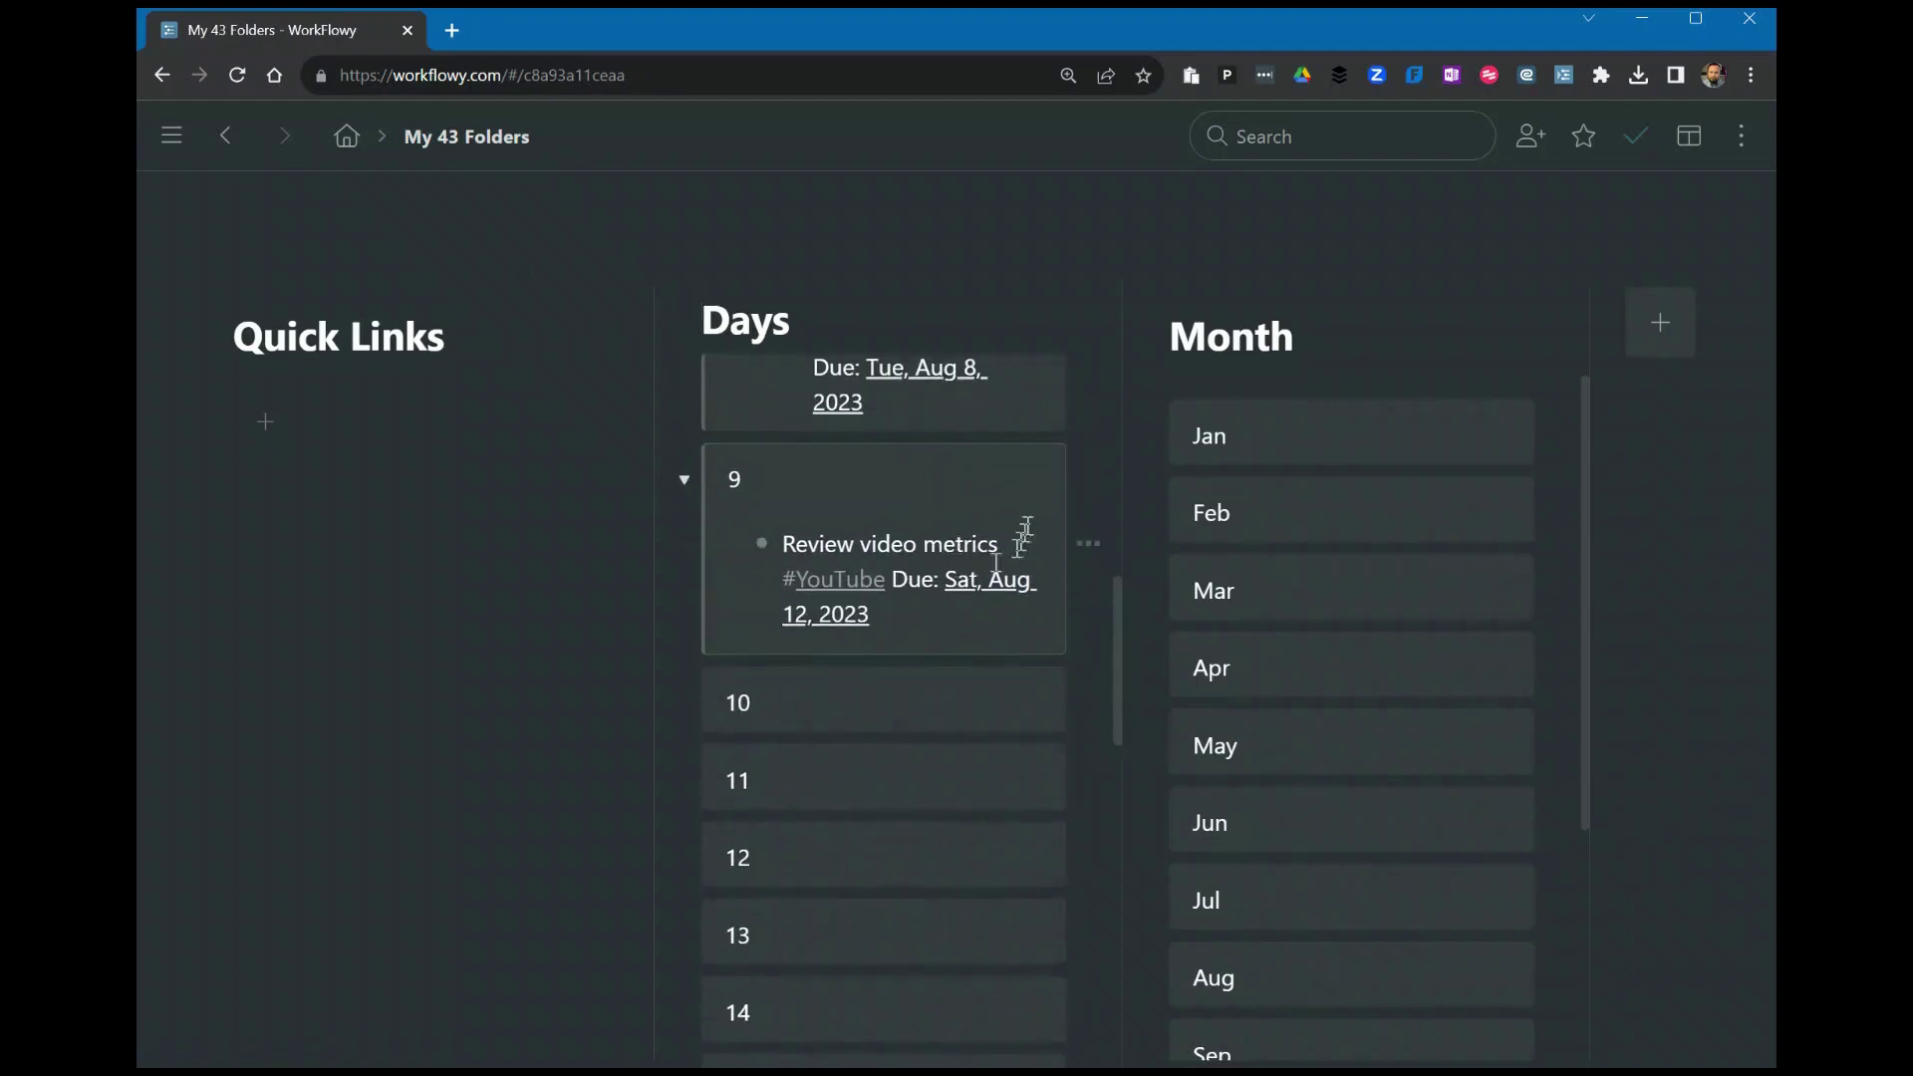
click(1036, 489)
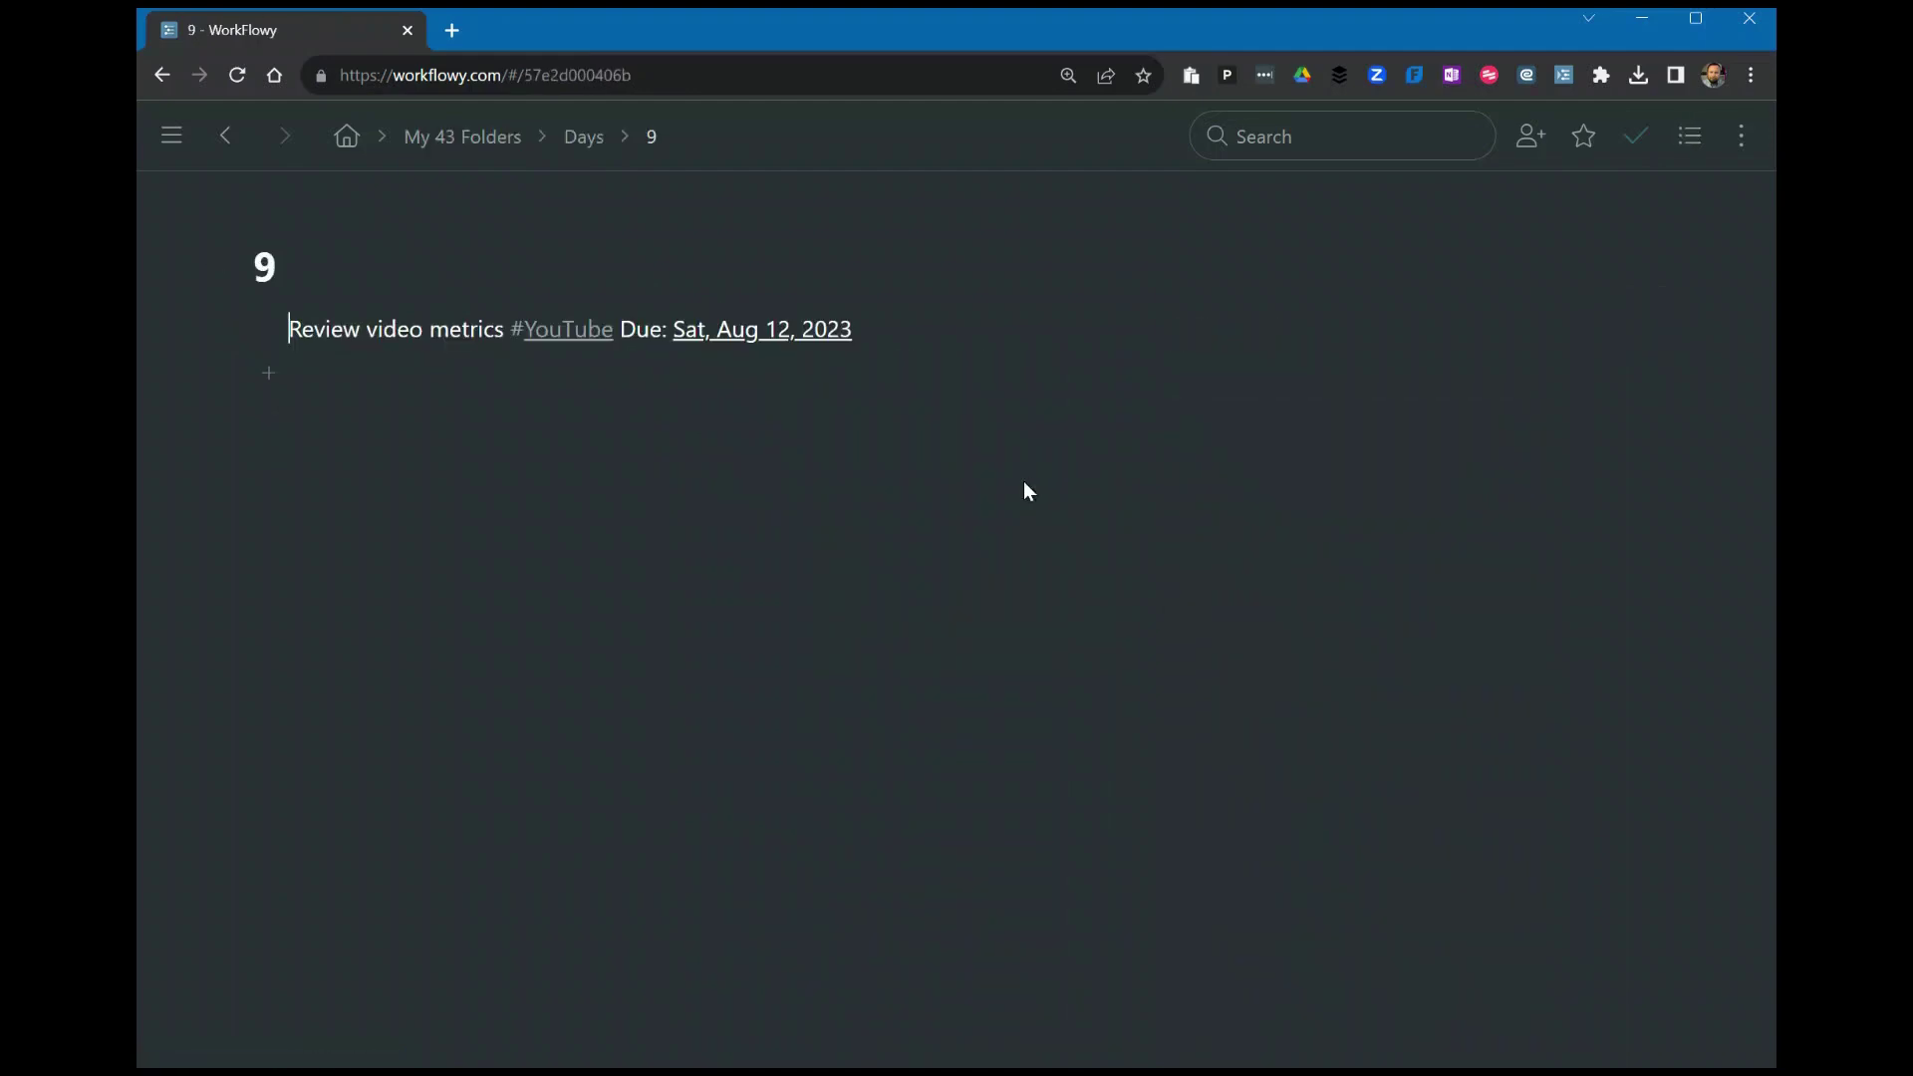
click(237, 328)
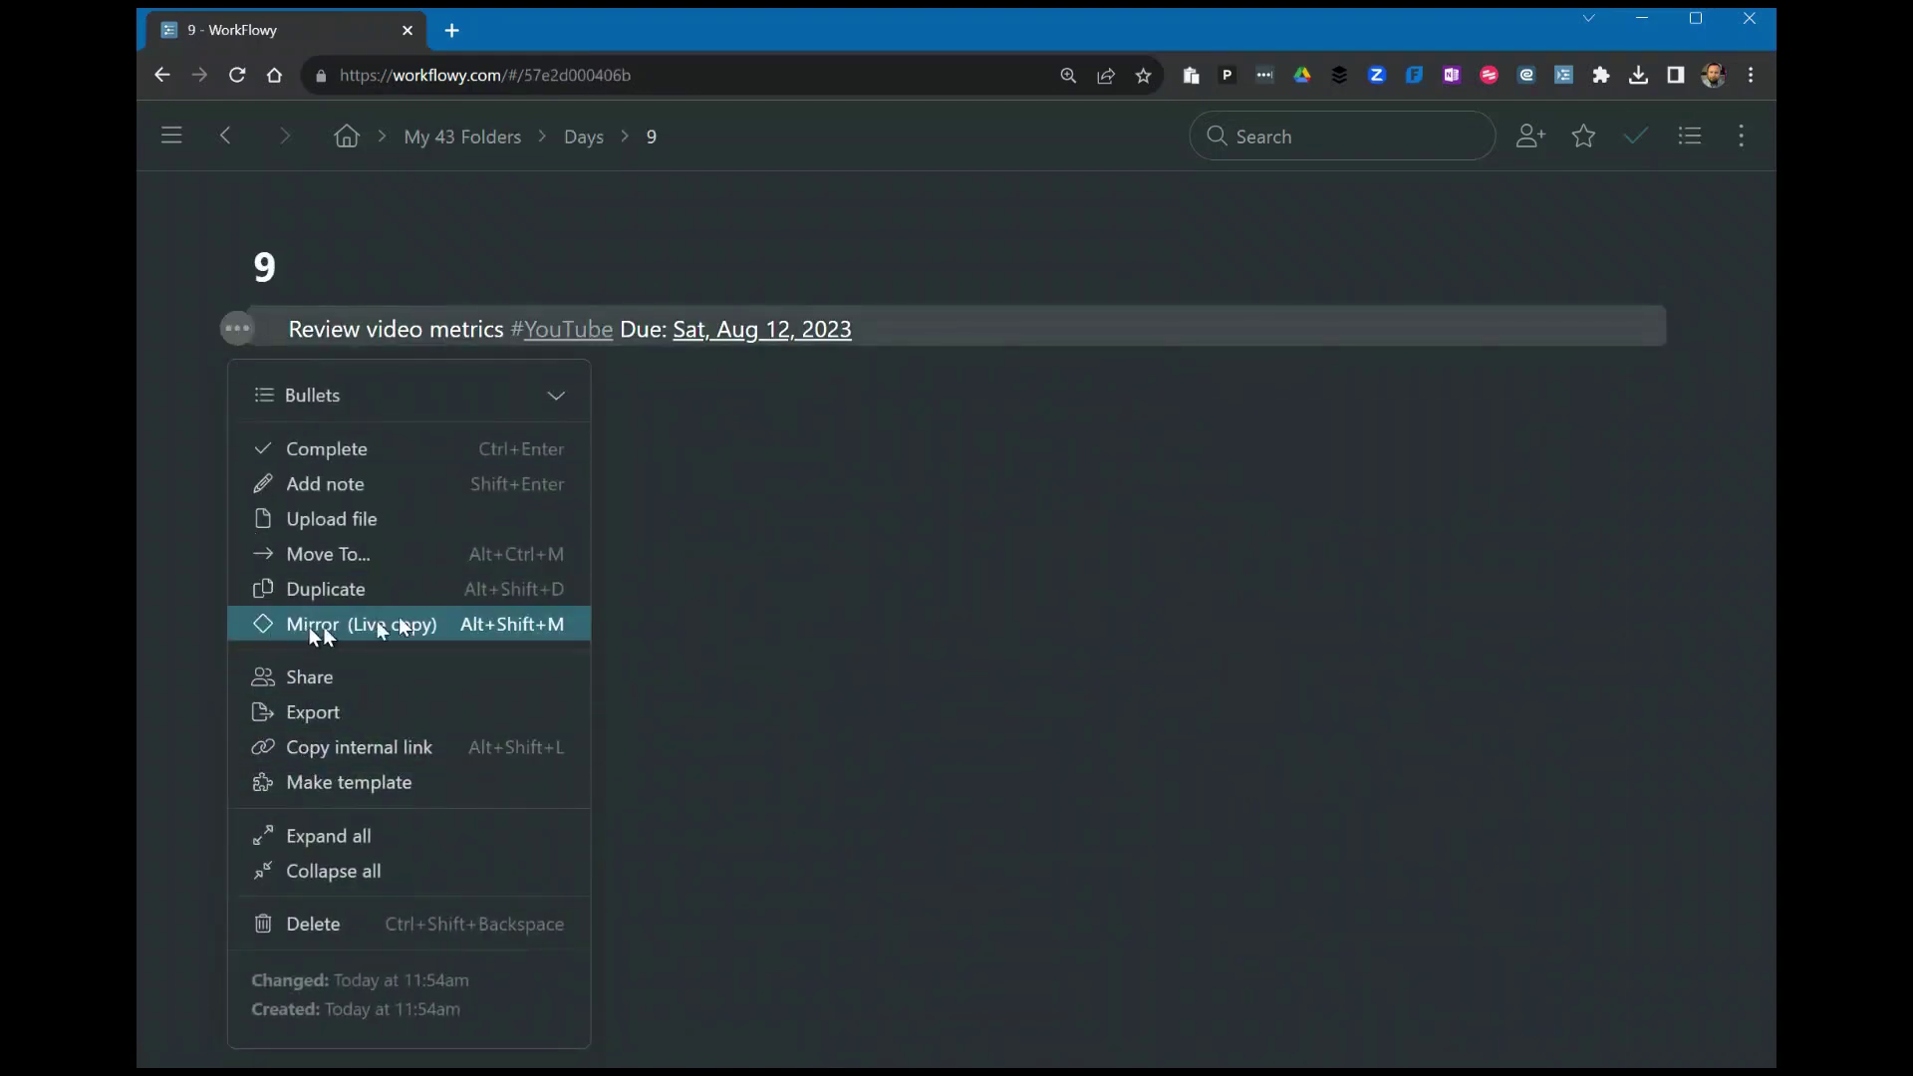
click(494, 147)
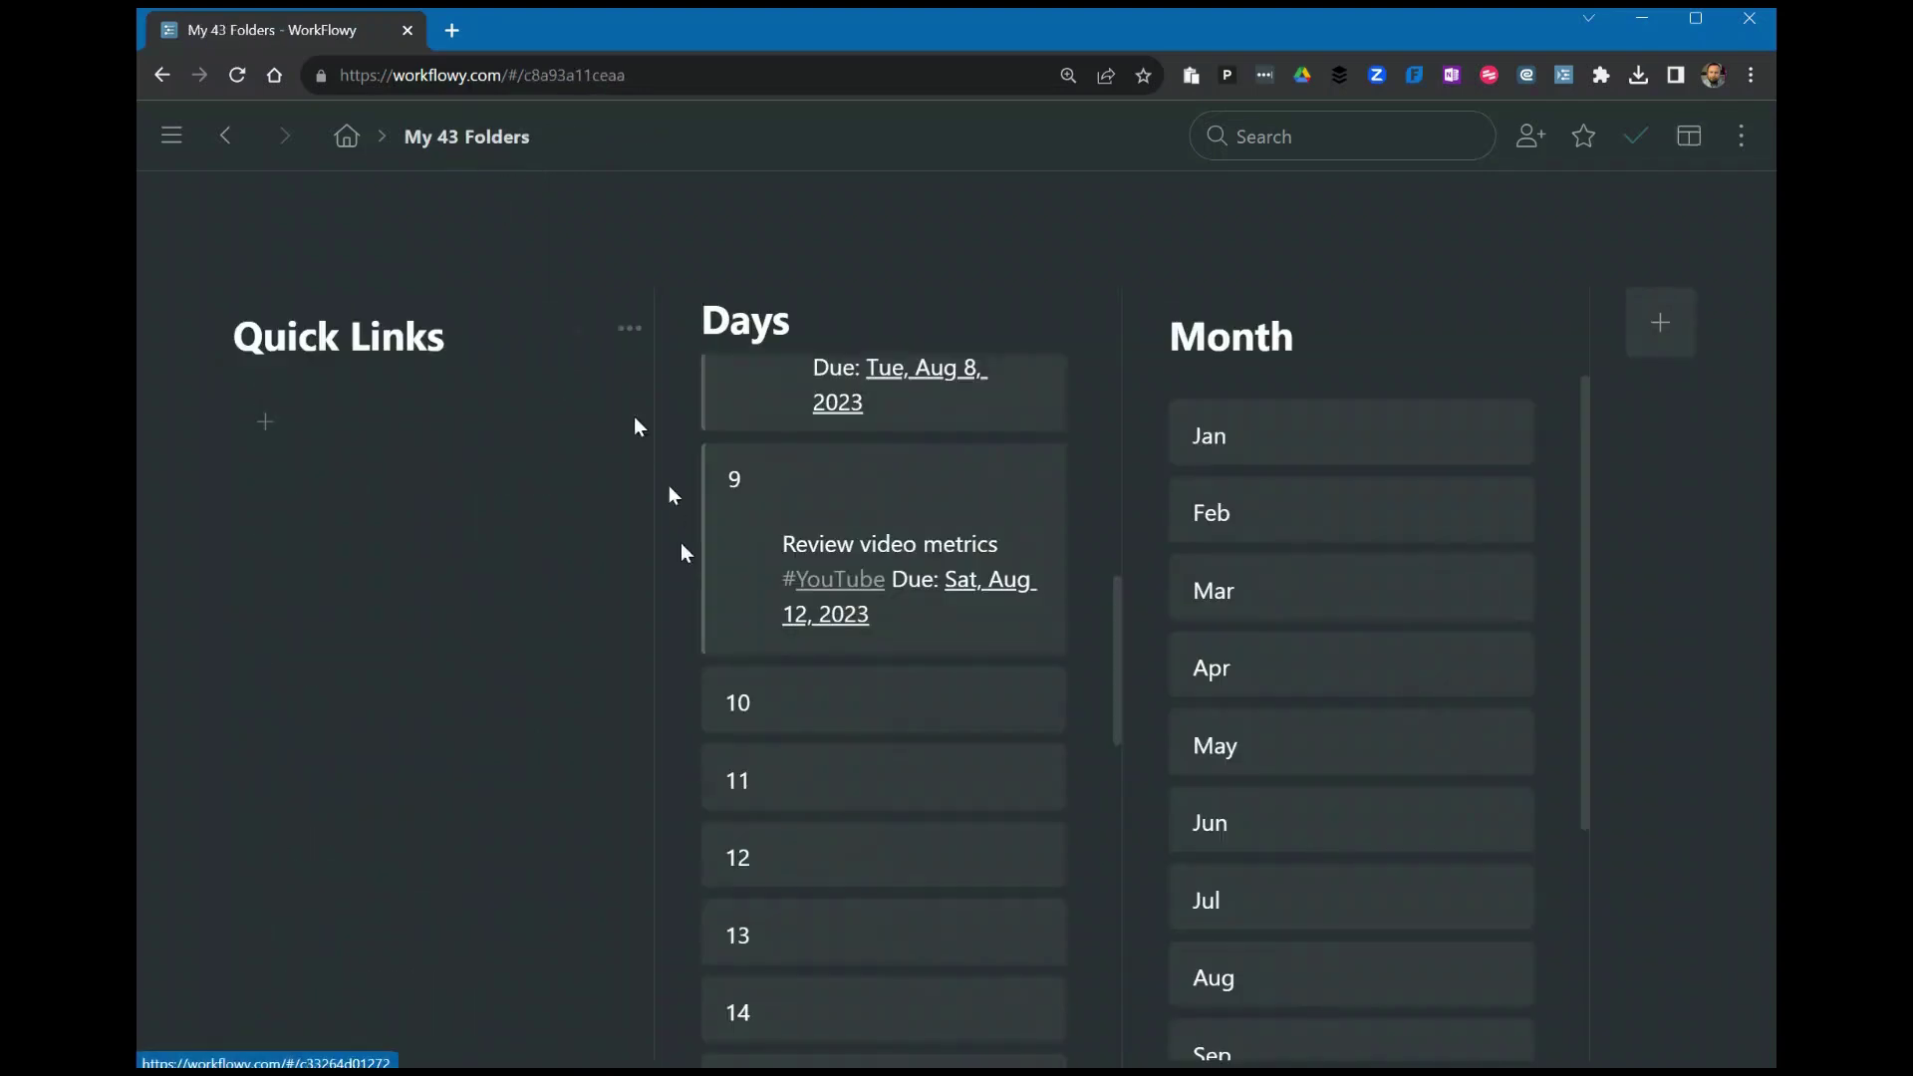
Under day 12, insert a mirror of 'Review video metrics #YouTube' via the (( search.
scroll(895, 648, down, 1)
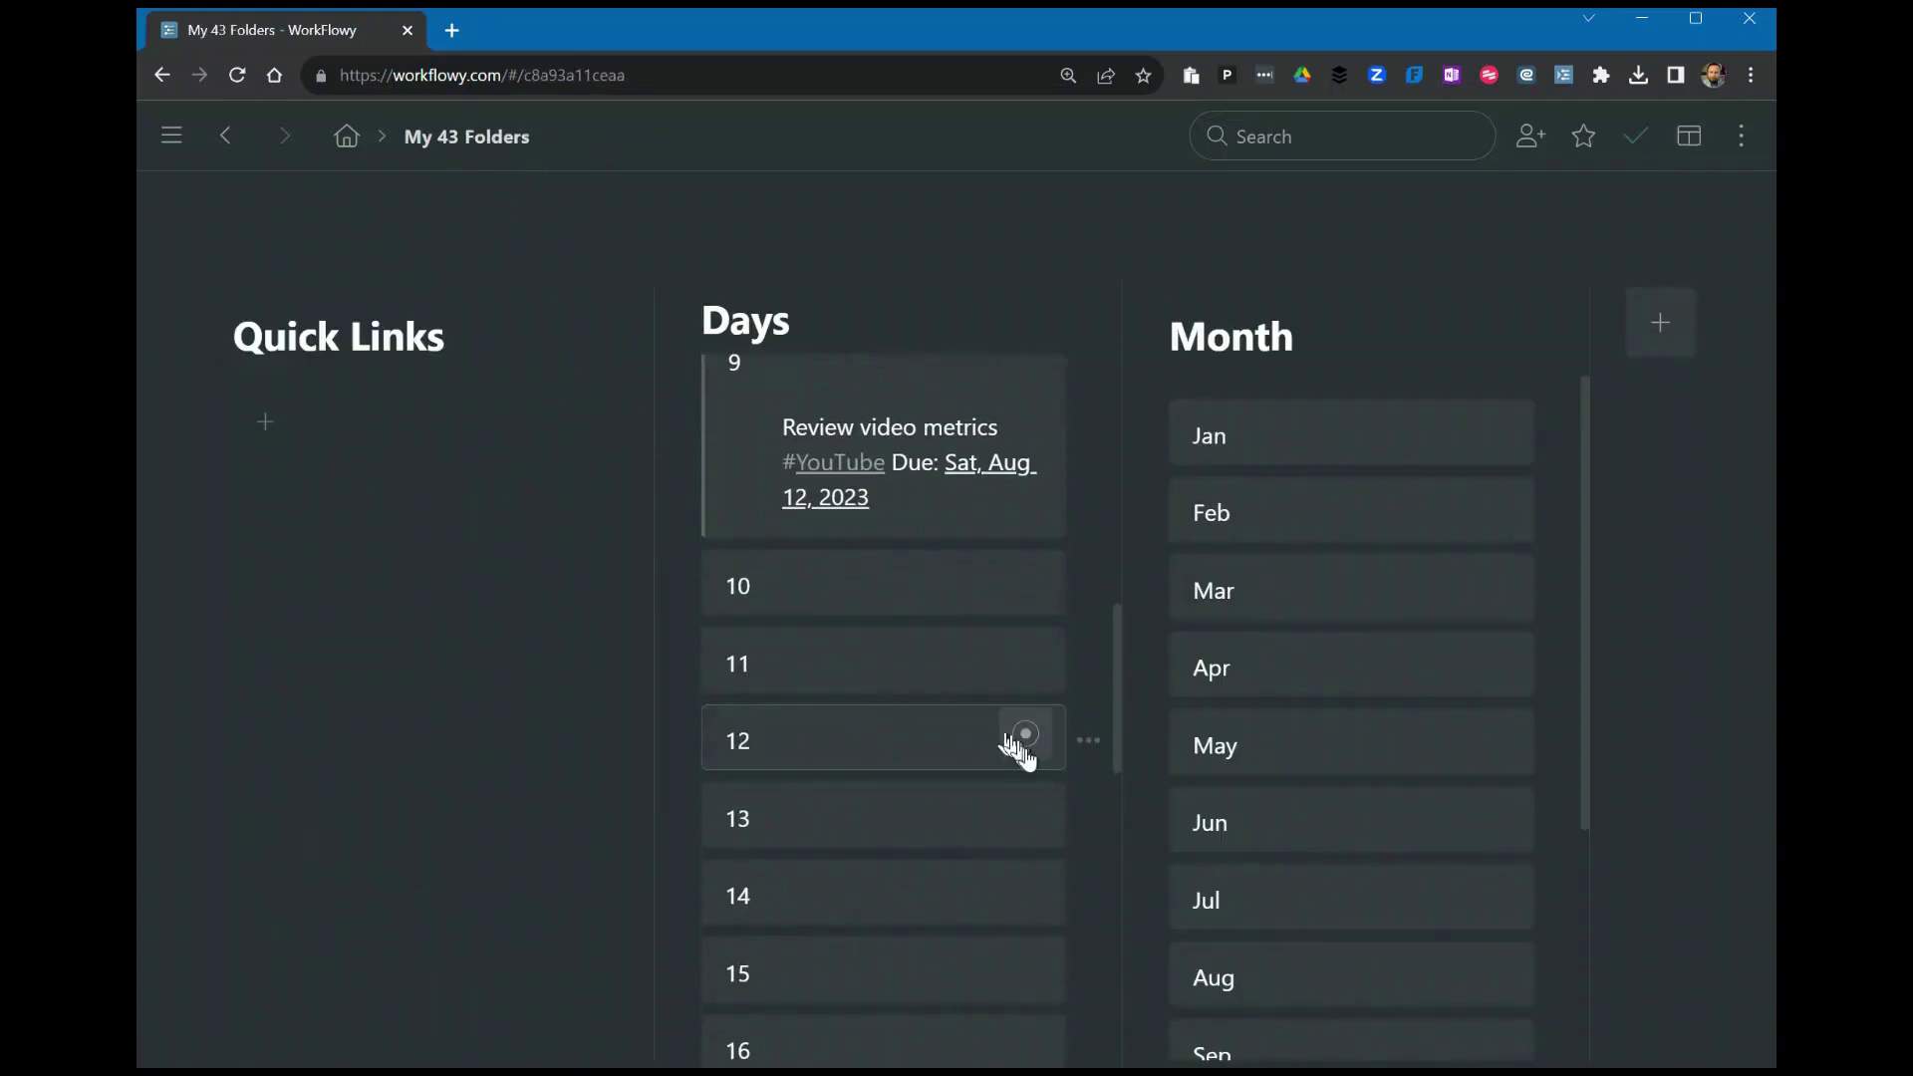
click(1025, 734)
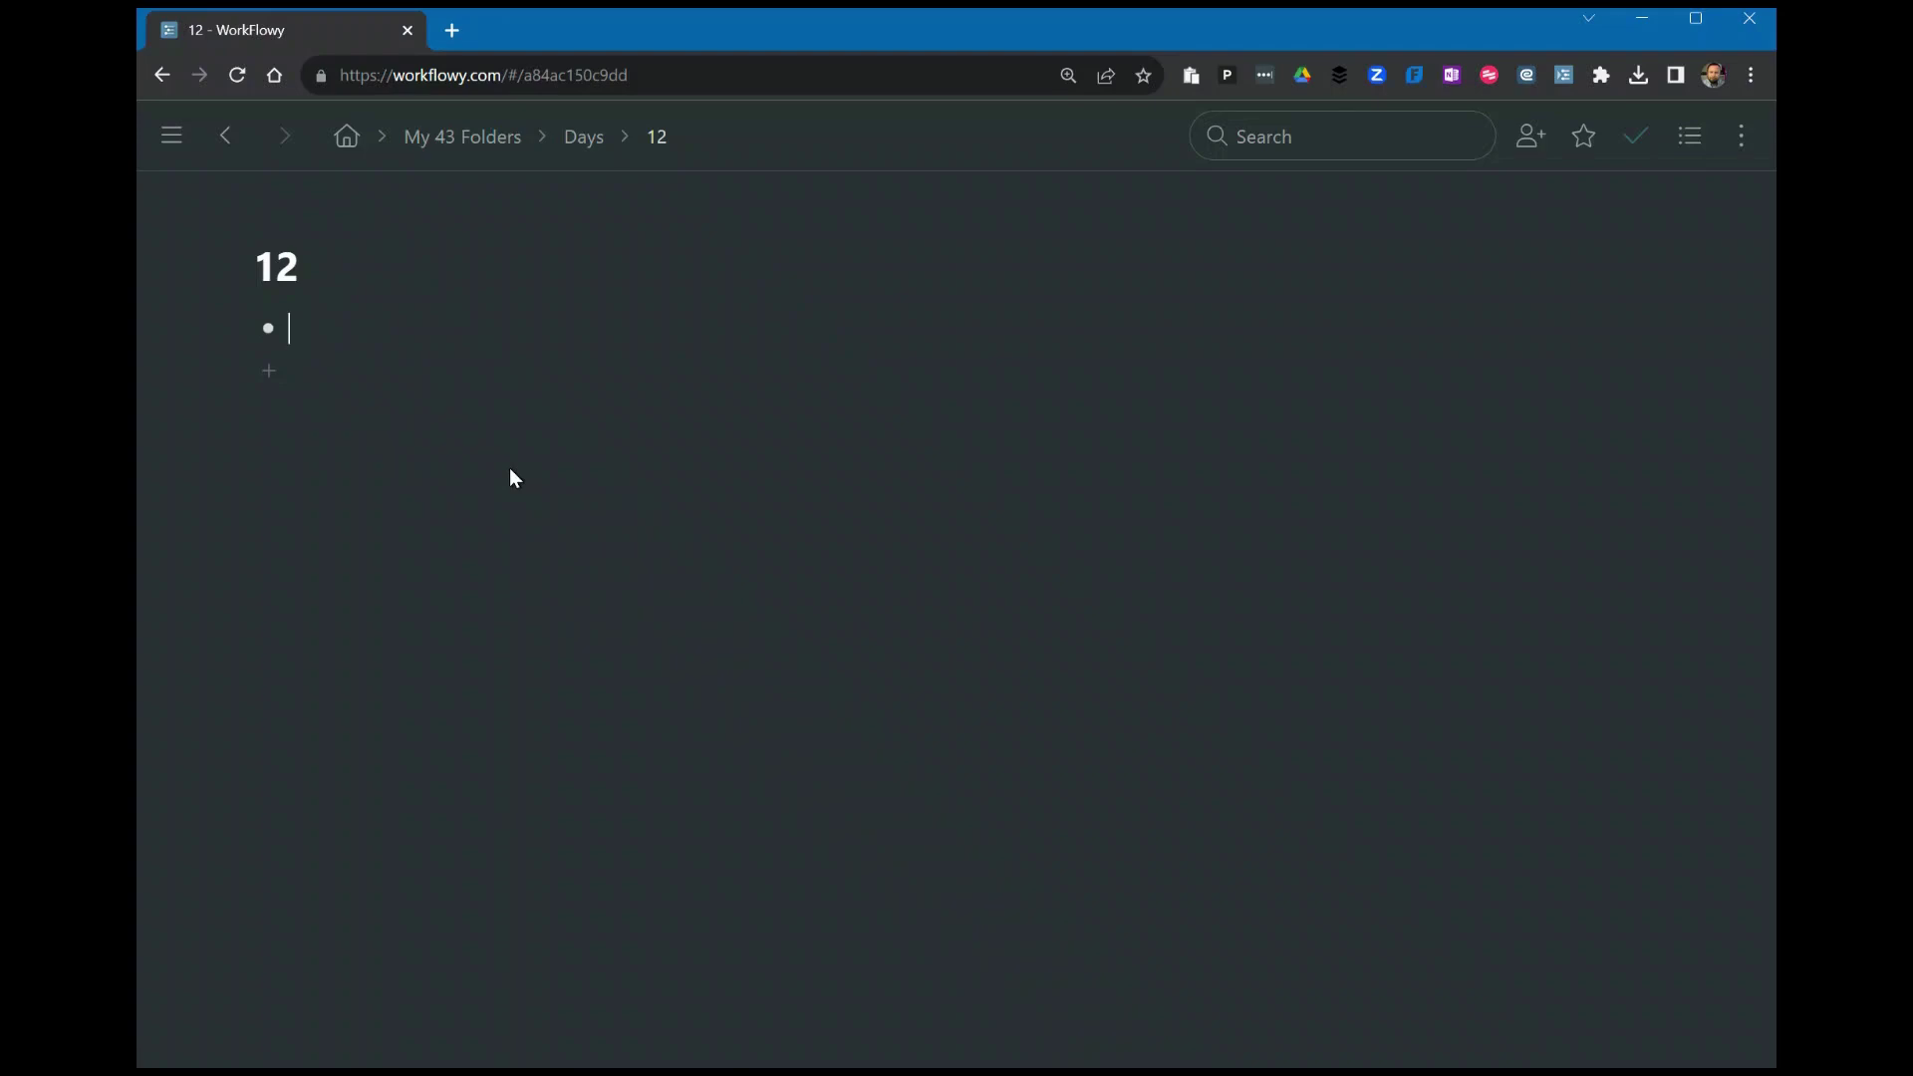
text((()
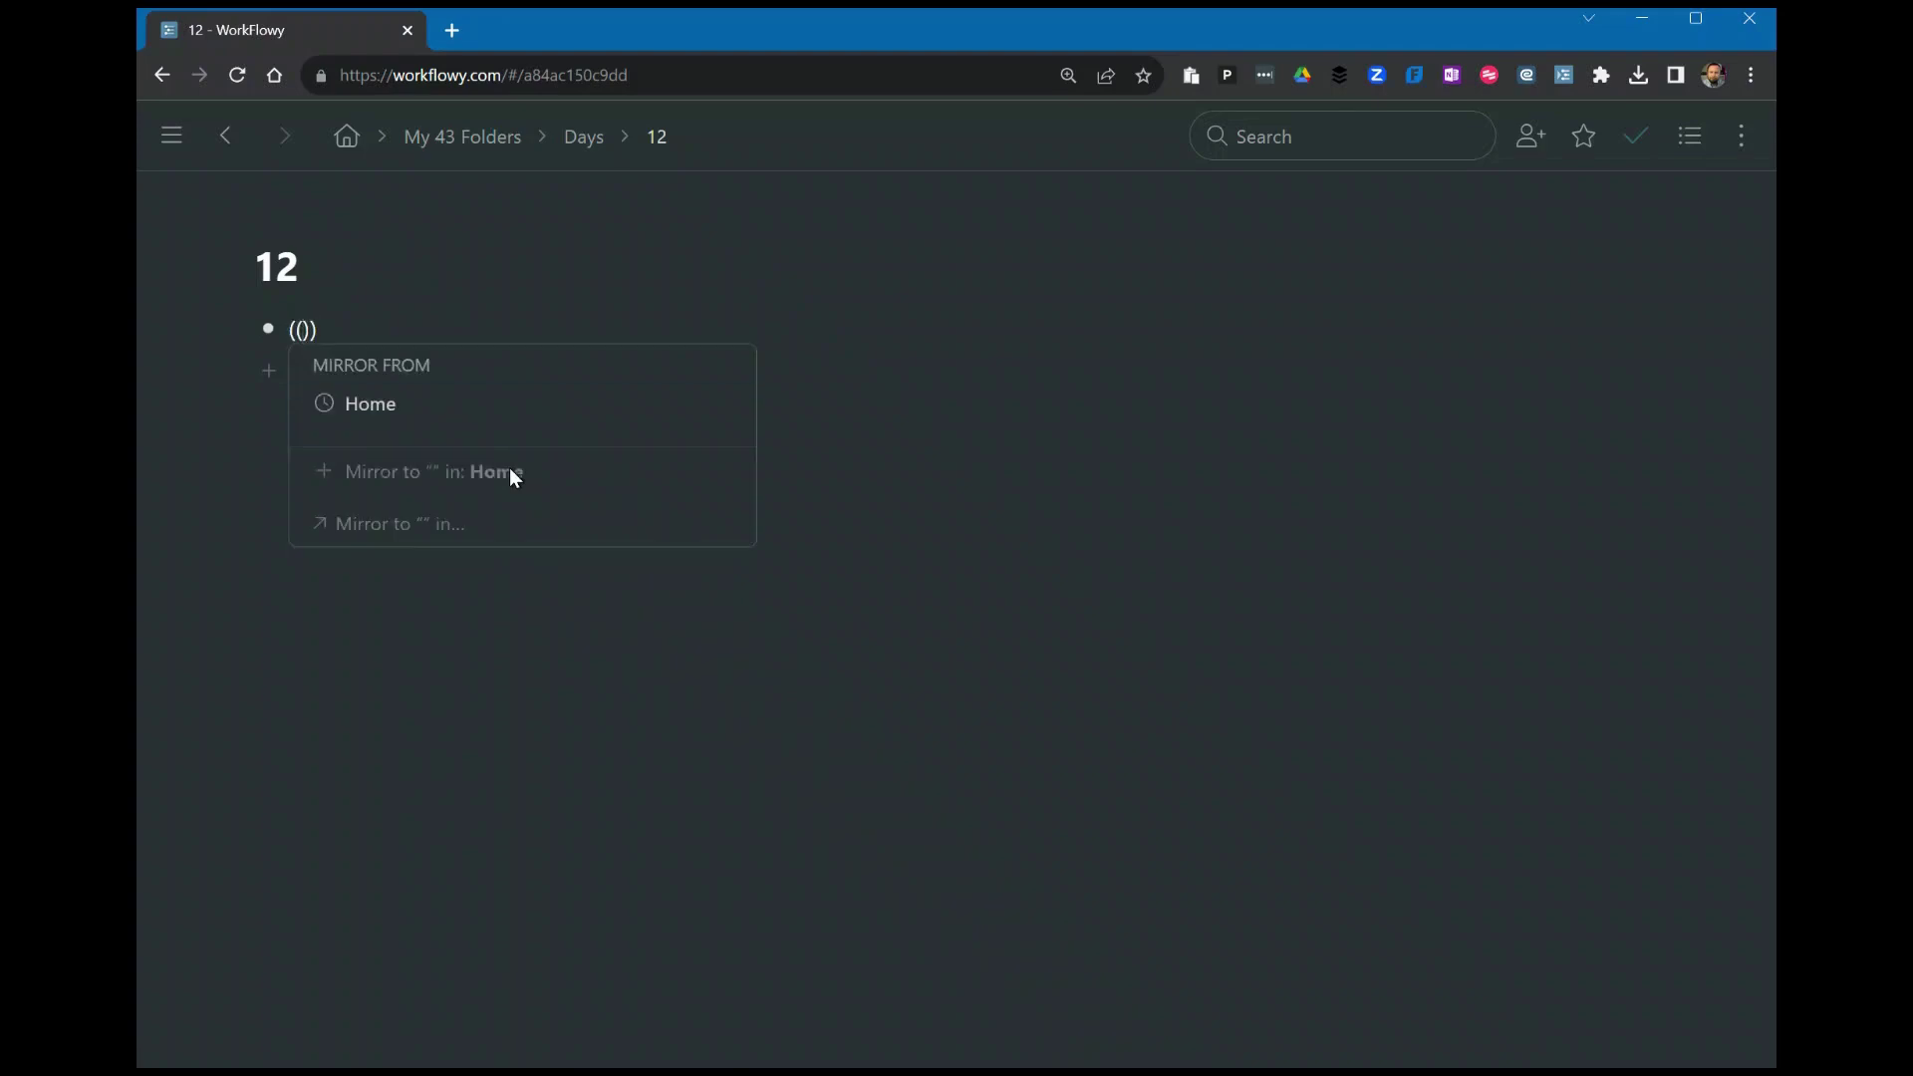
text(Rev)
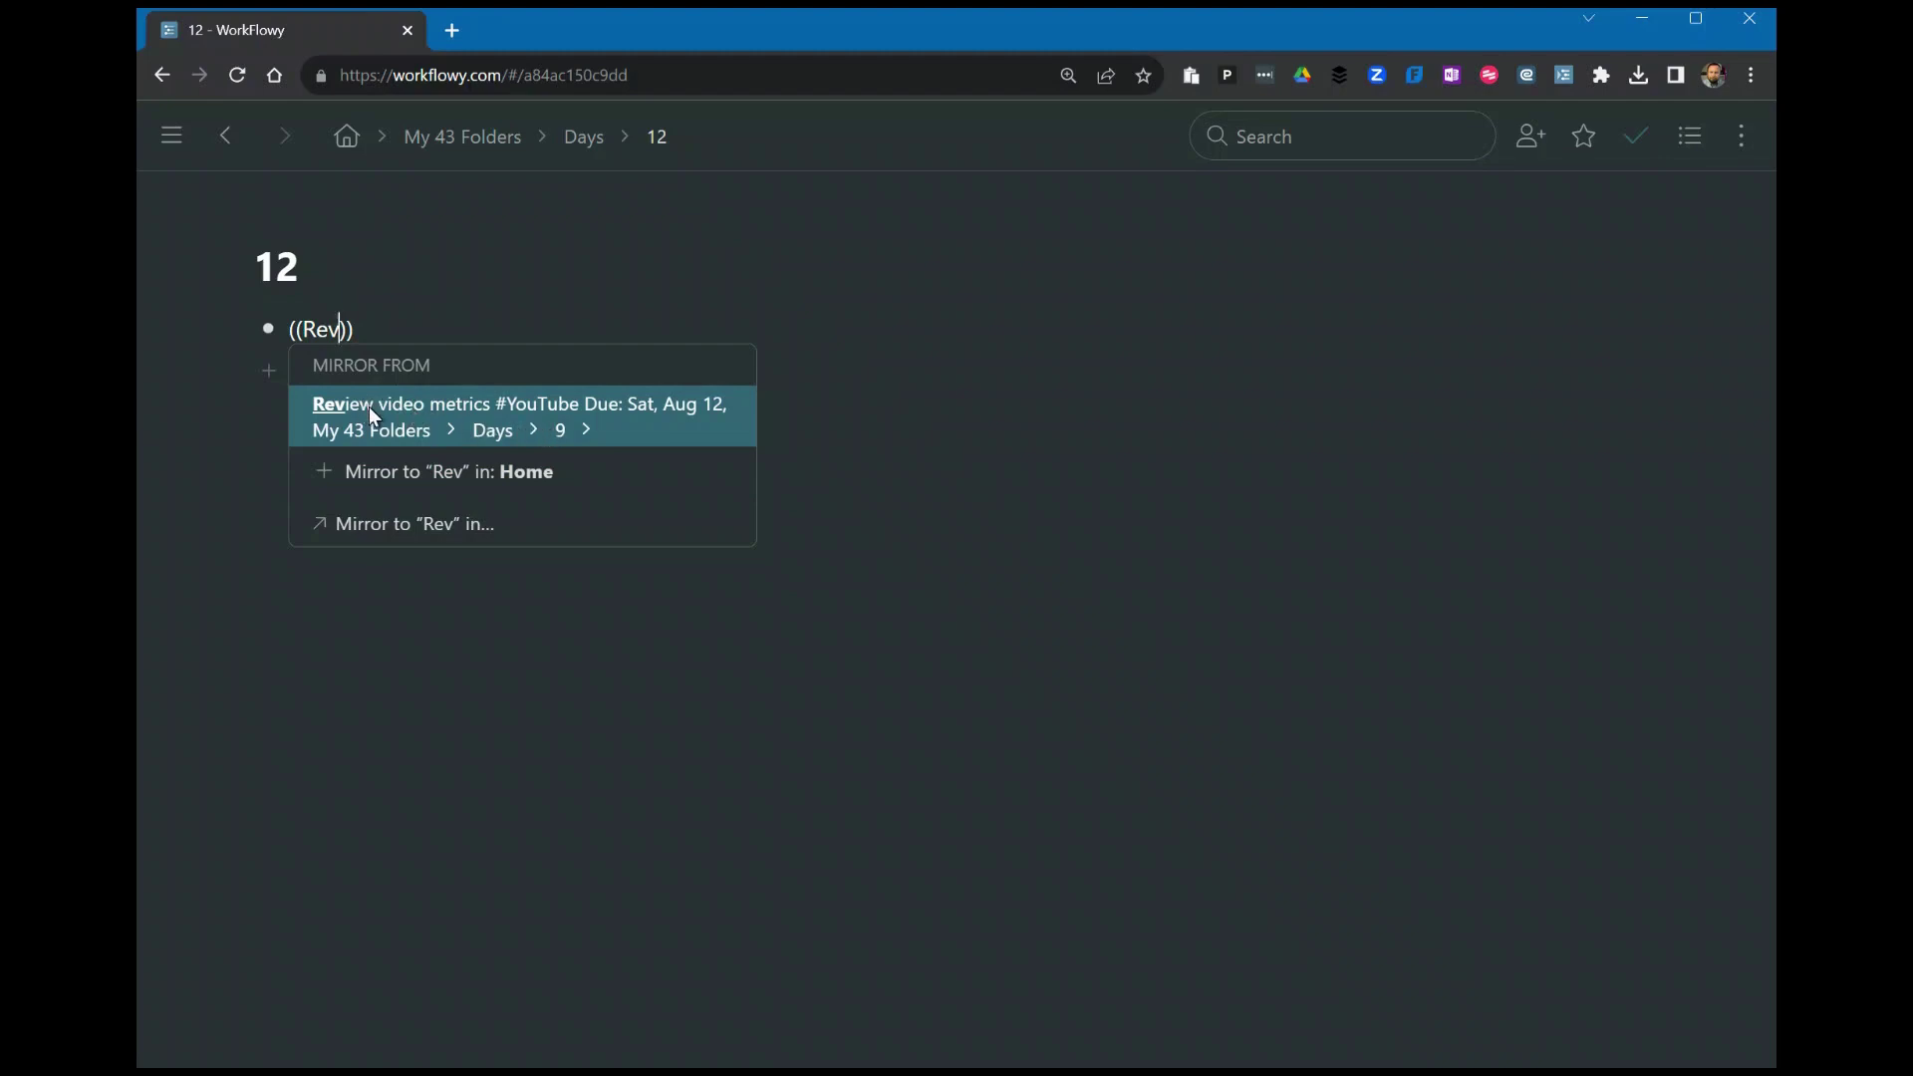
click(368, 404)
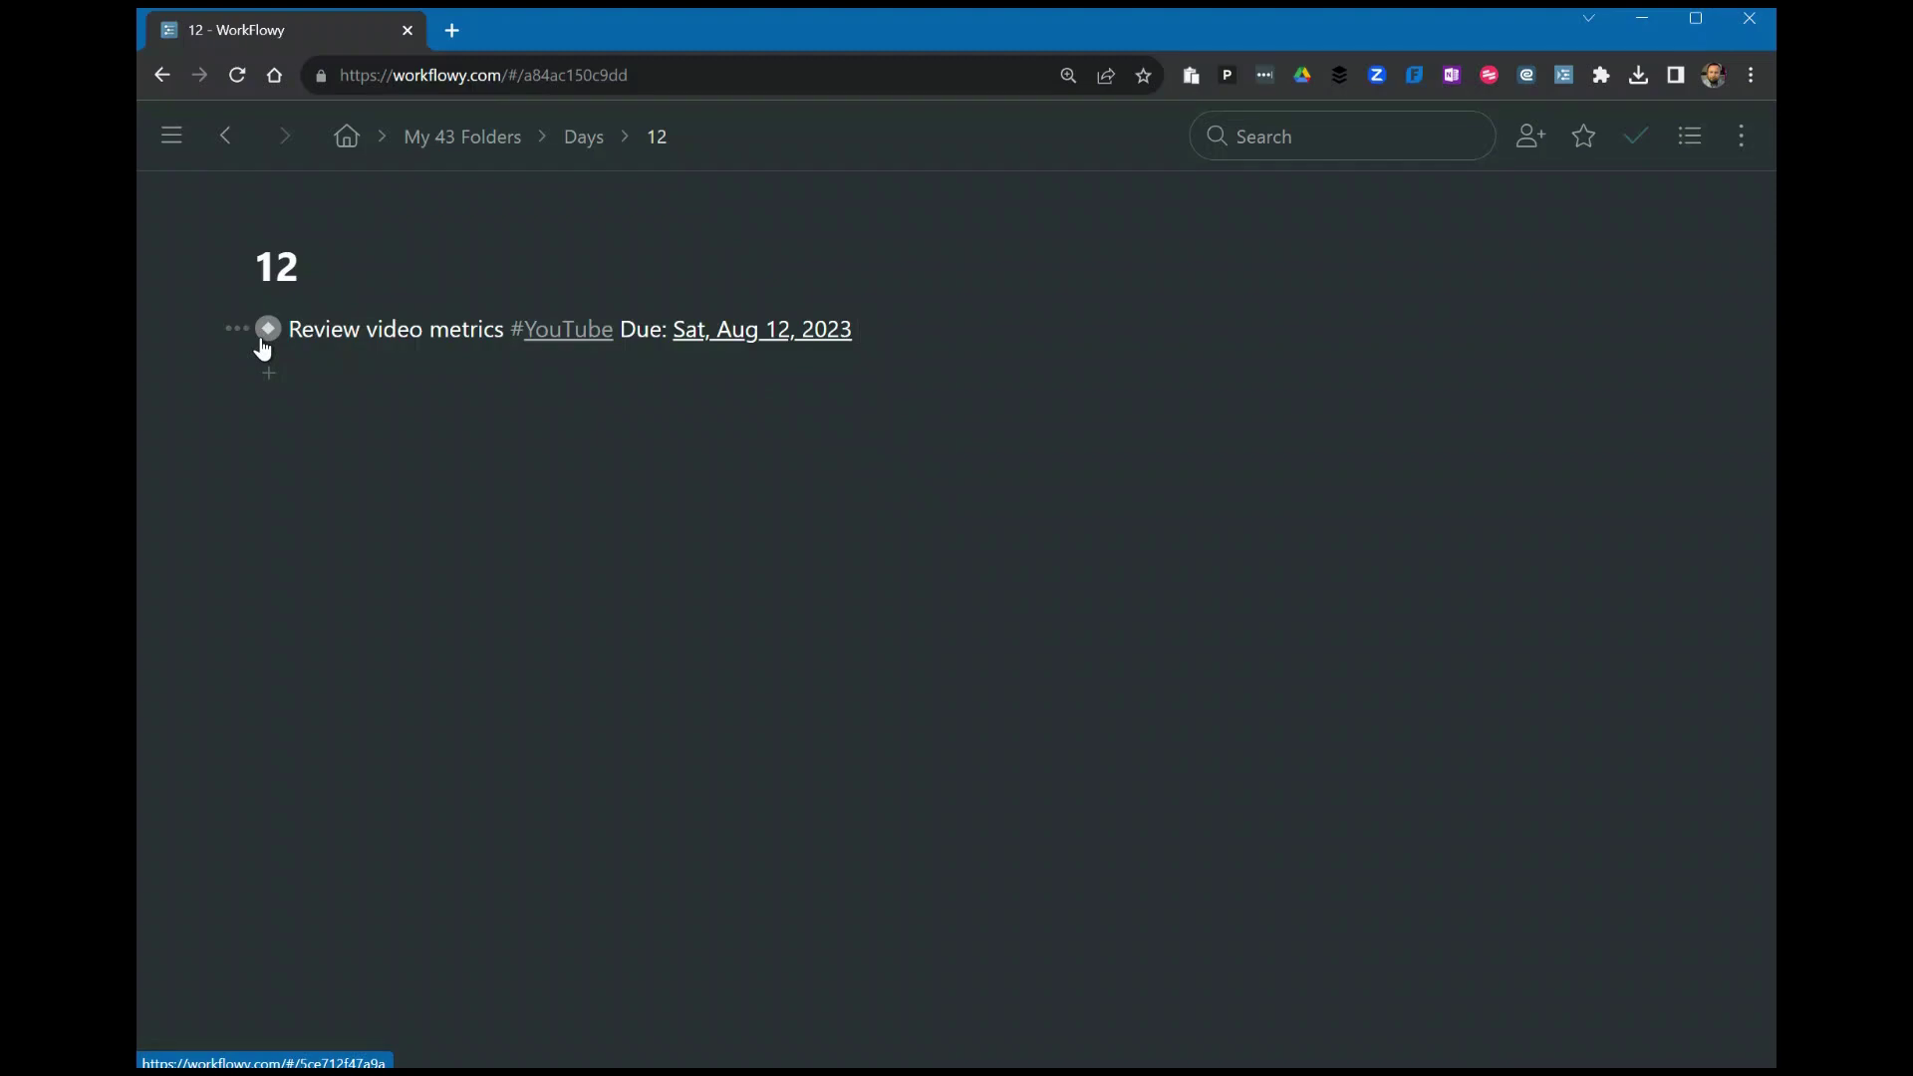
From the My 43 Folders board, open the Oct month page.
click(484, 140)
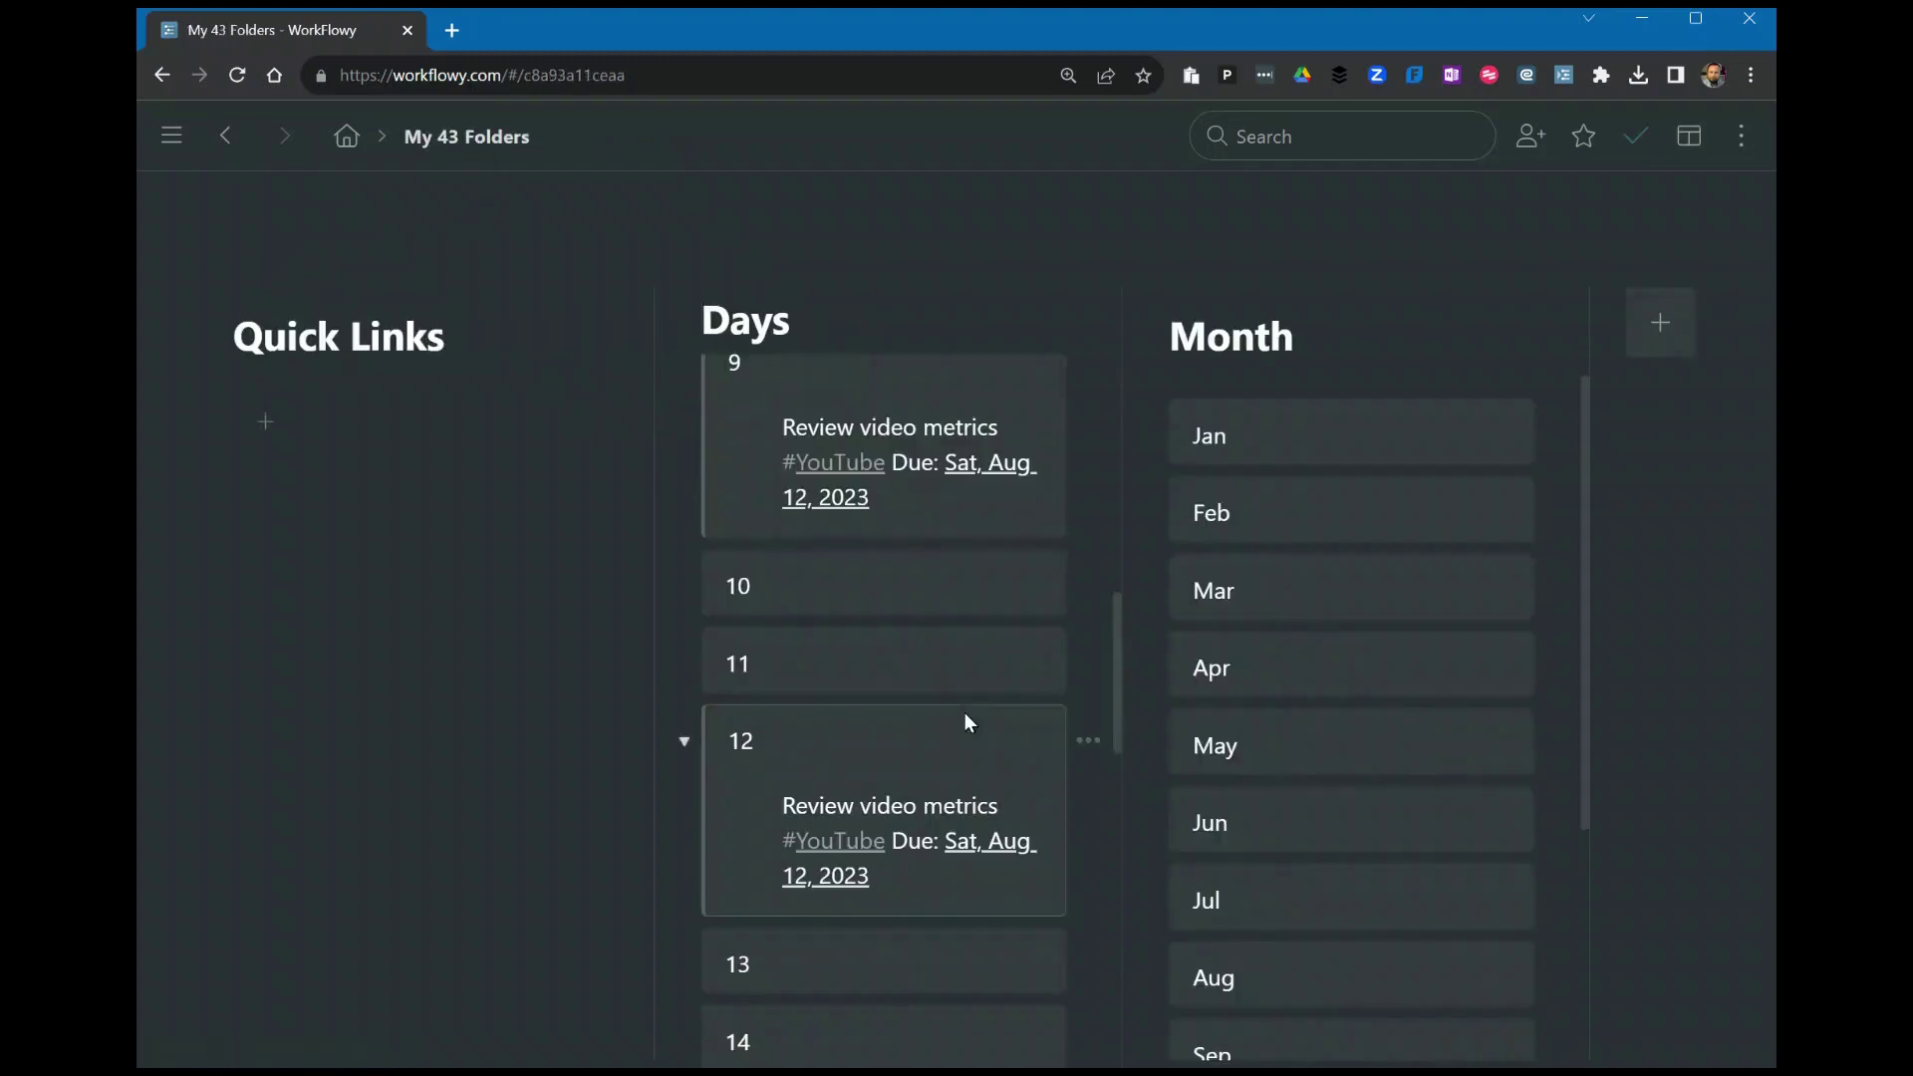
scroll(897, 737, down, 4)
scroll(827, 747, up, 8)
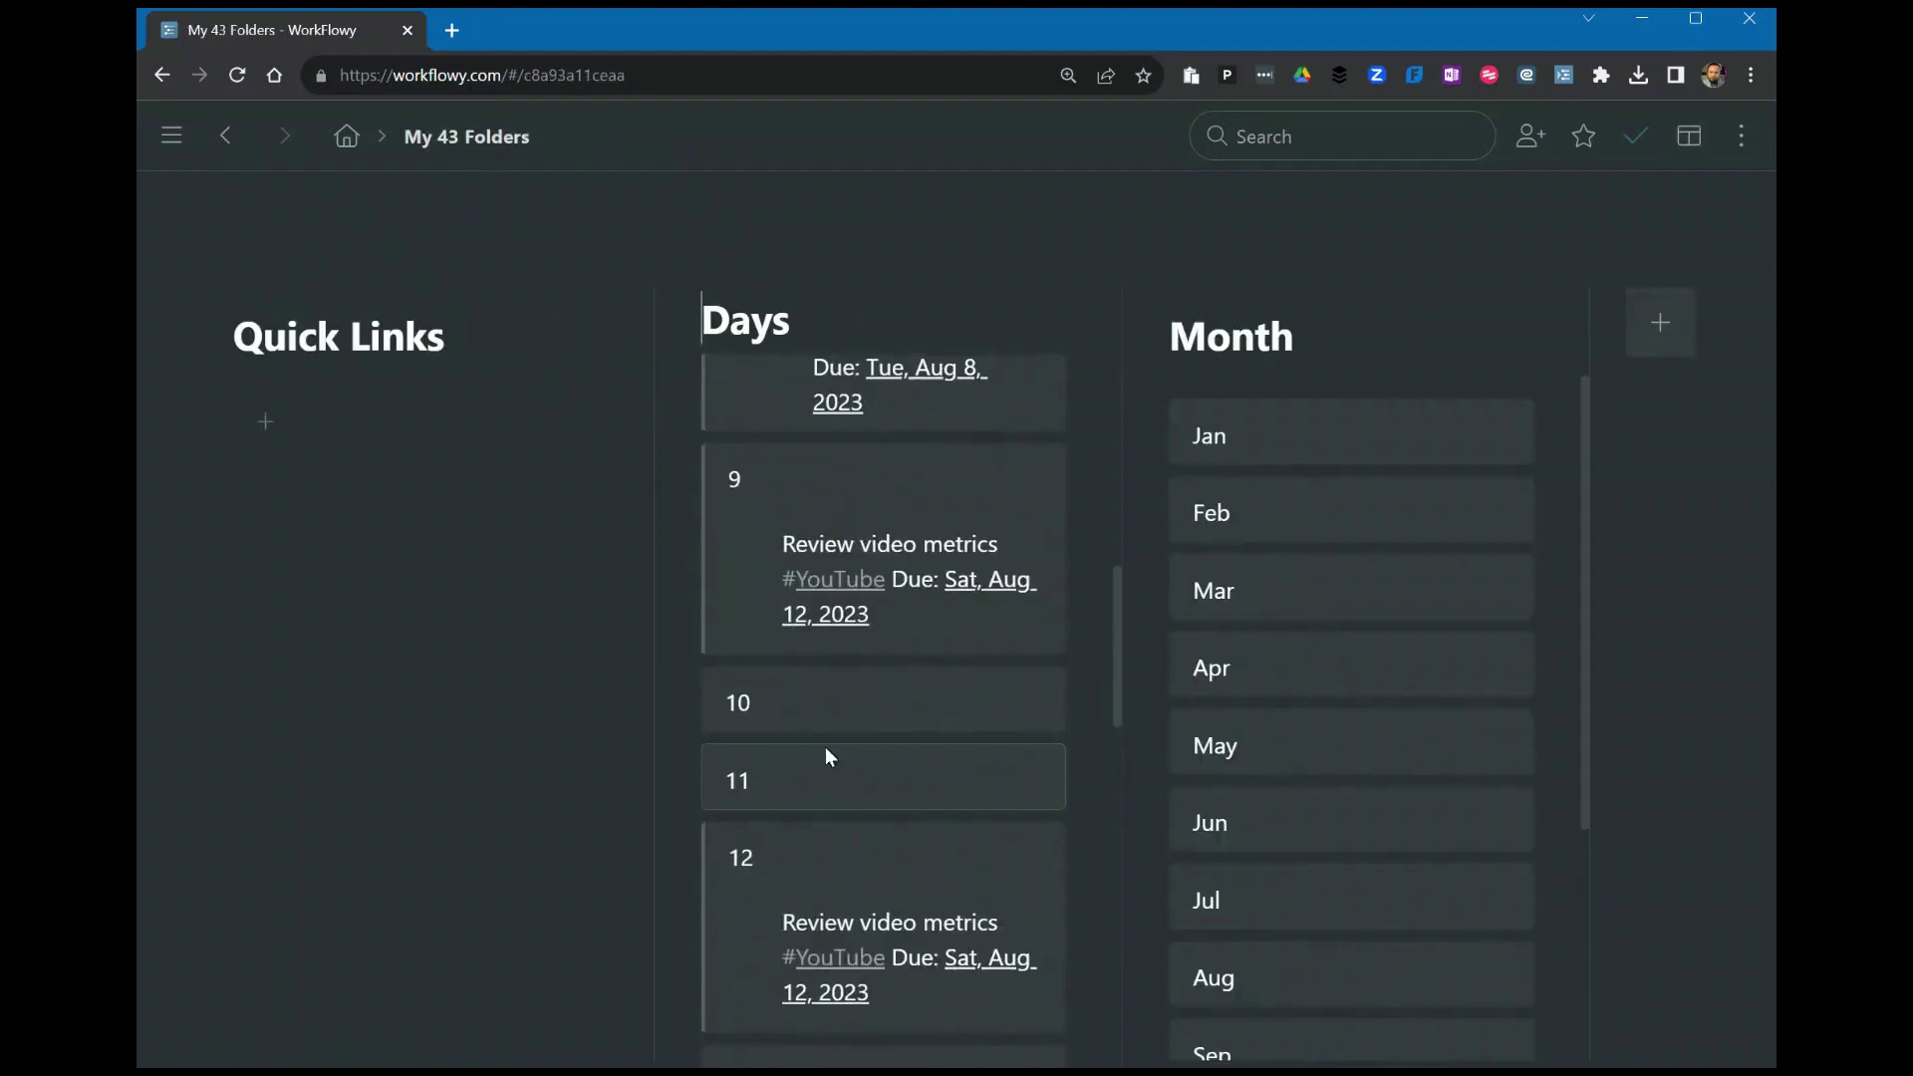
scroll(827, 747, up, 5)
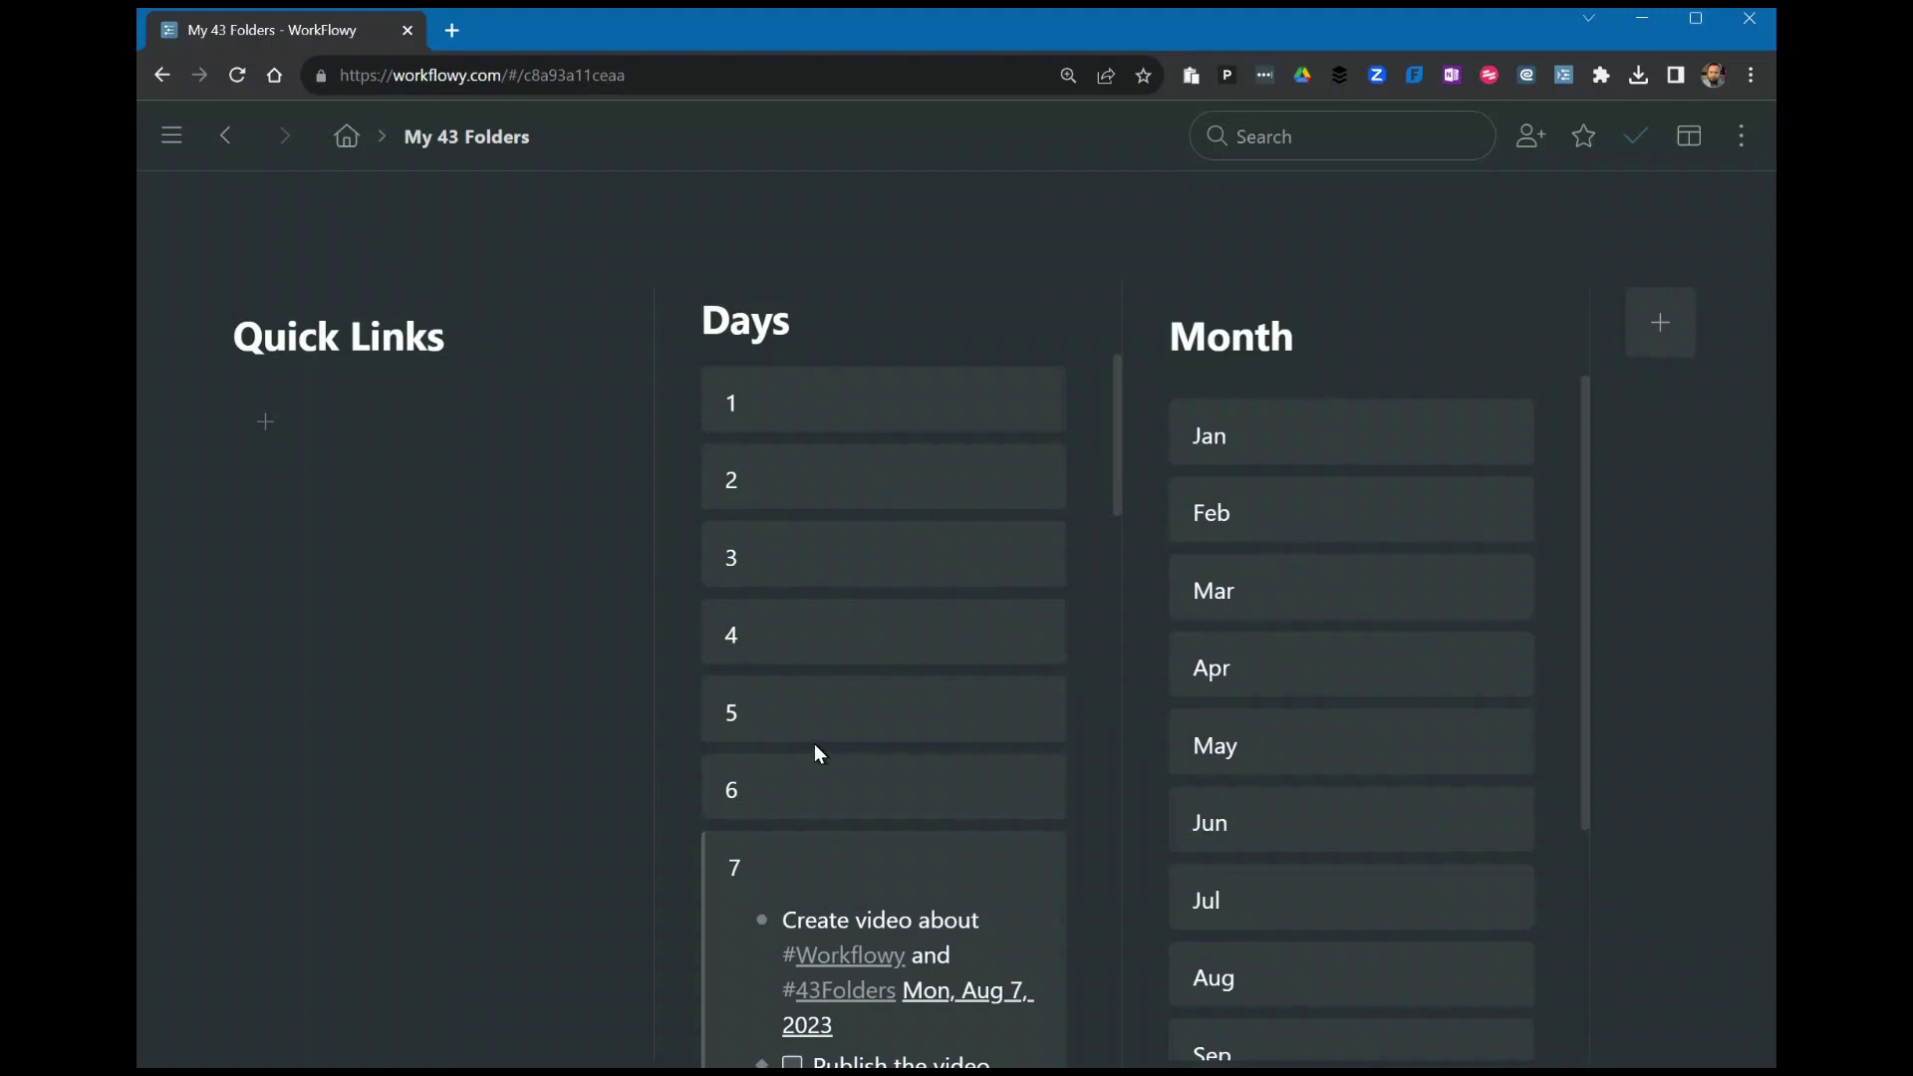
scroll(1283, 685, down, 4)
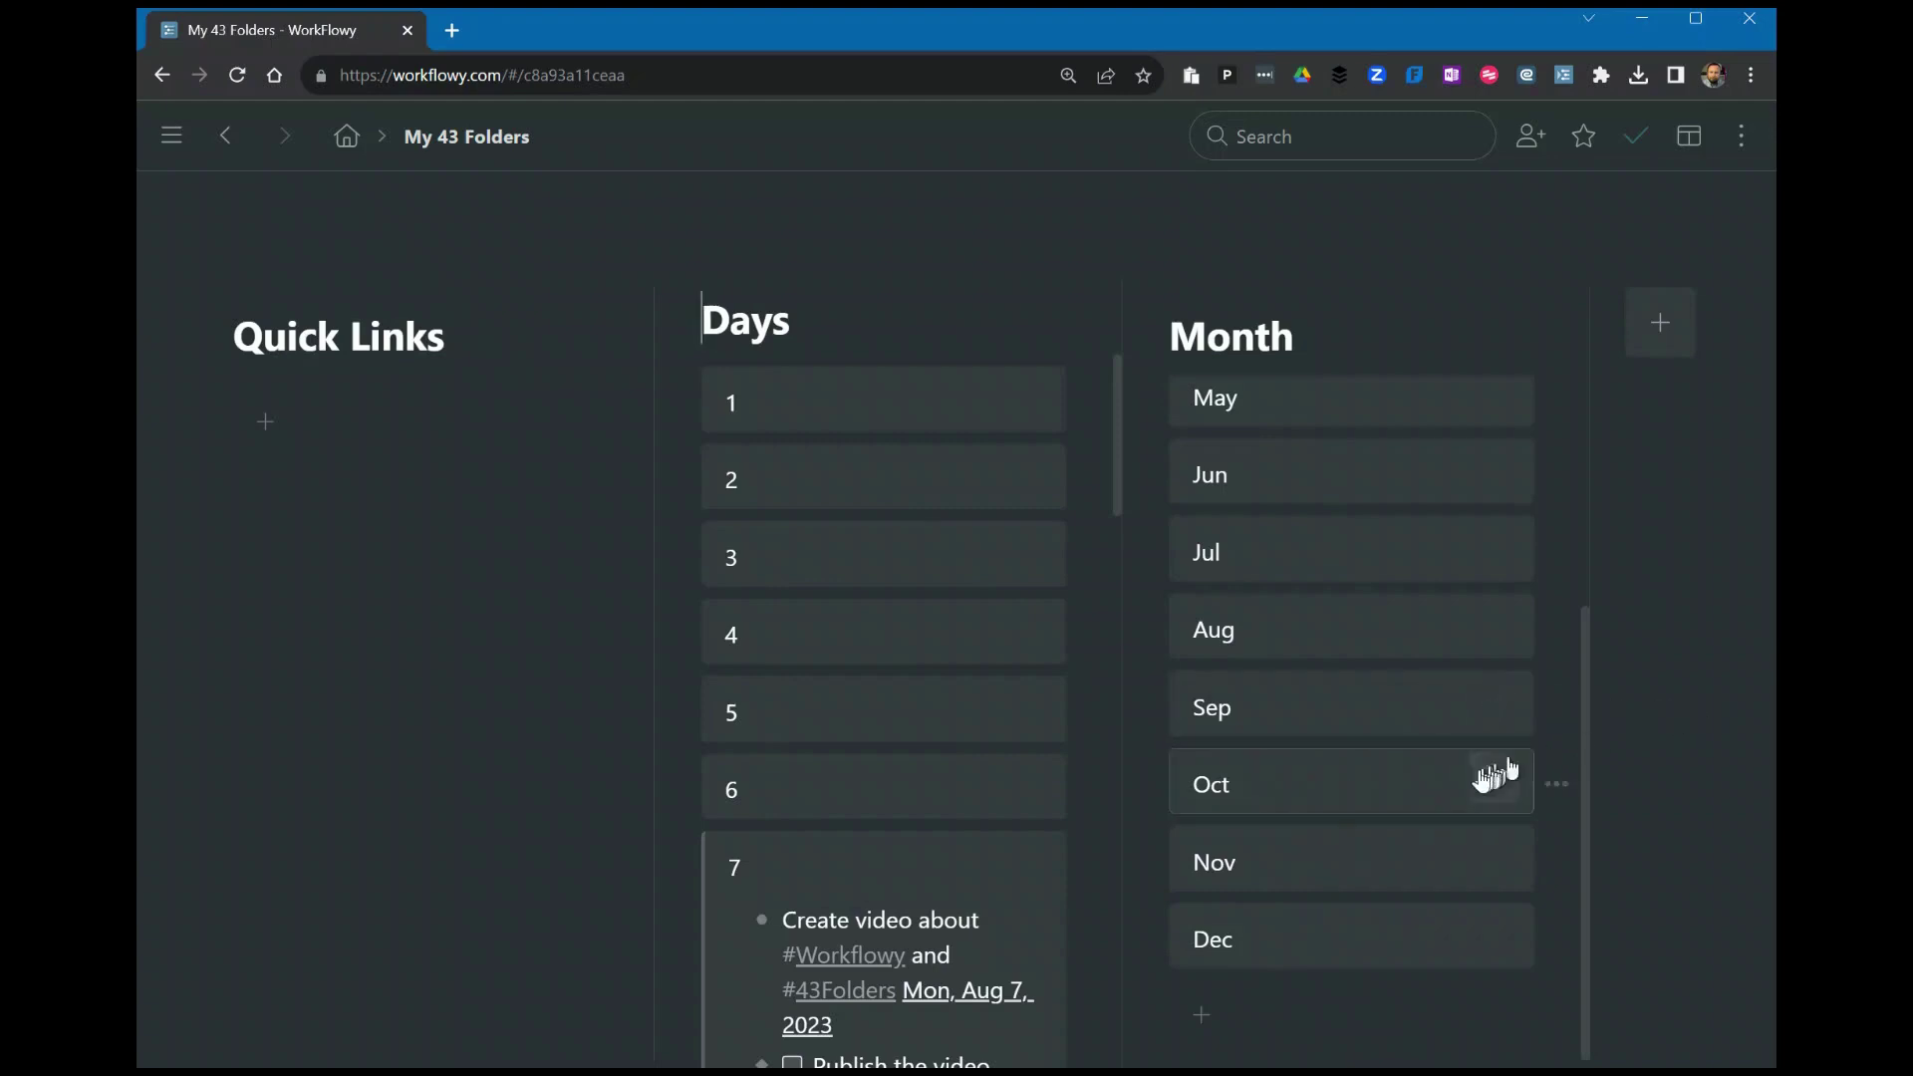
click(1494, 784)
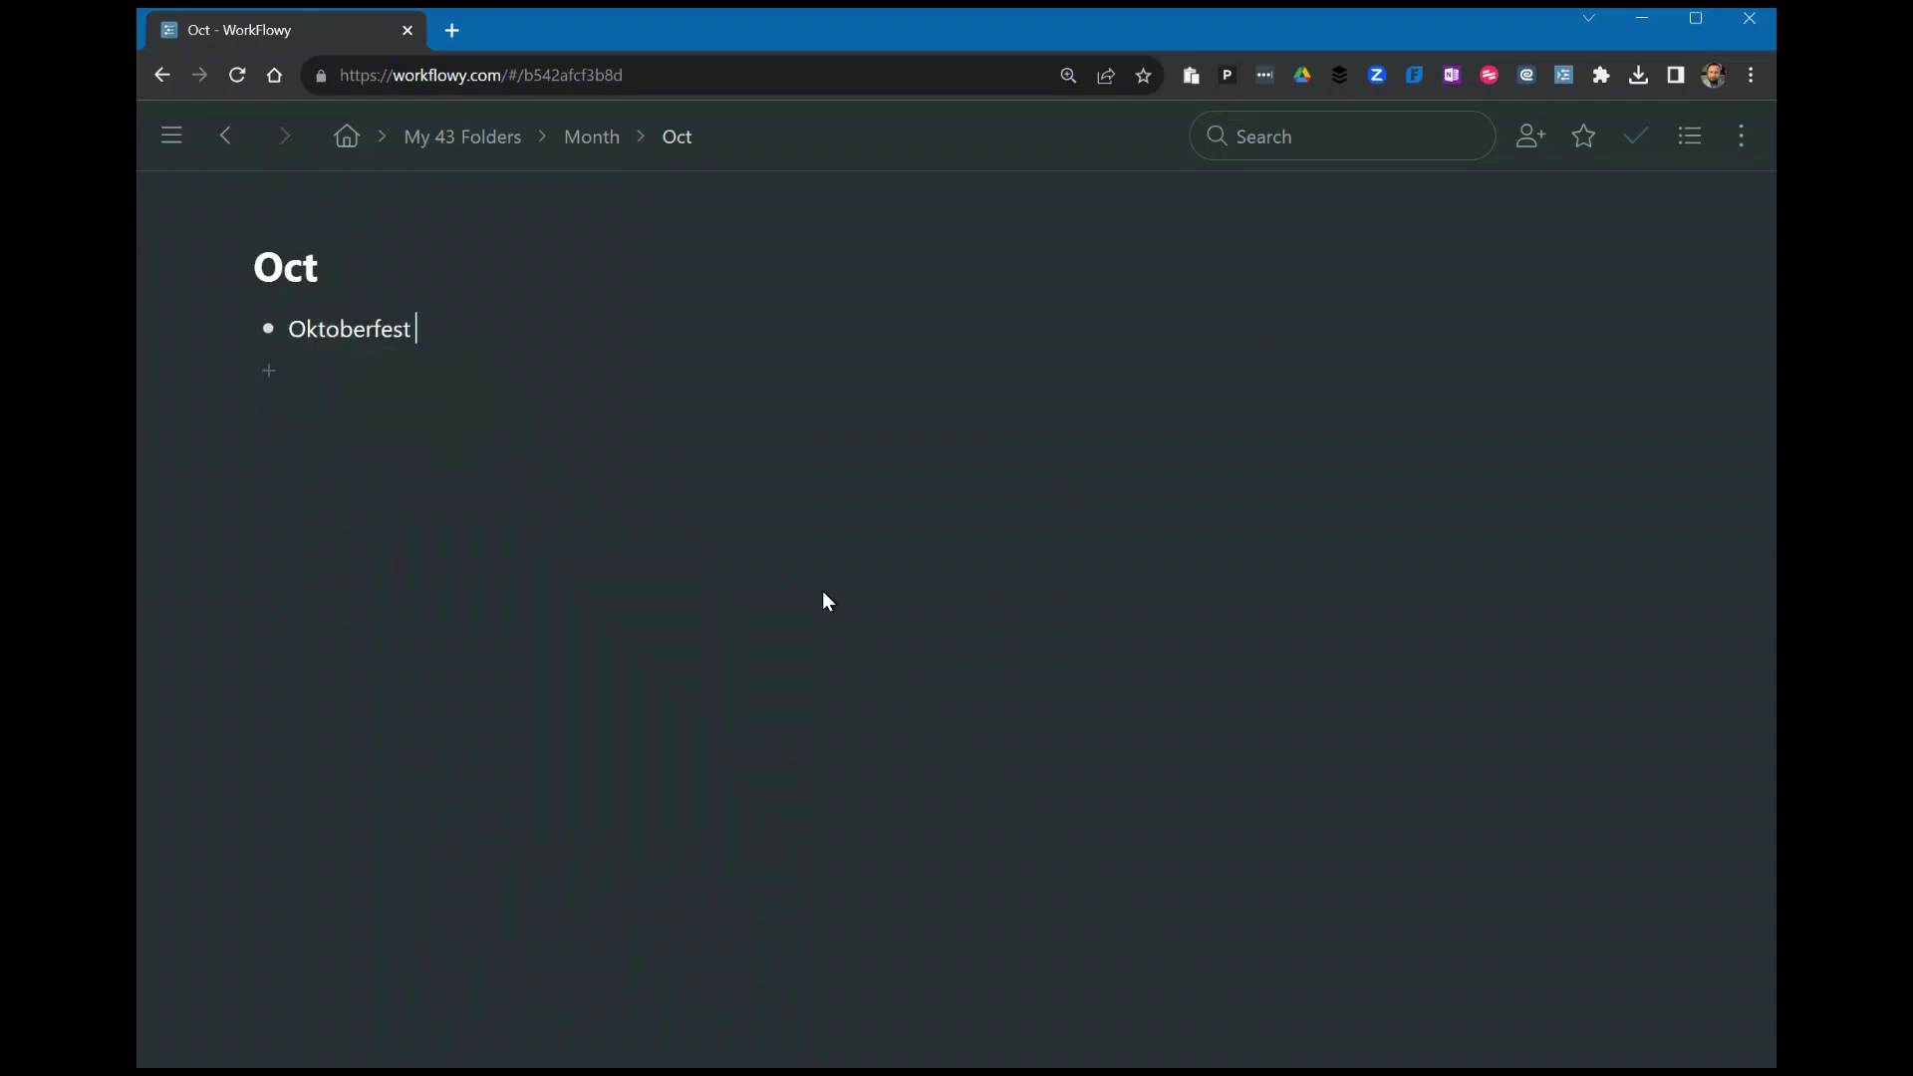
Add 'Oktoberfest' dated Sun, Oct 1, 2023 under Oct and go back to the board.
text(Se)
key(BackSpace)
key(BackSpace)
text(S)
key(BackSpace)
text(O)
key(BackSpace)
text(Oct1)
key(Return)
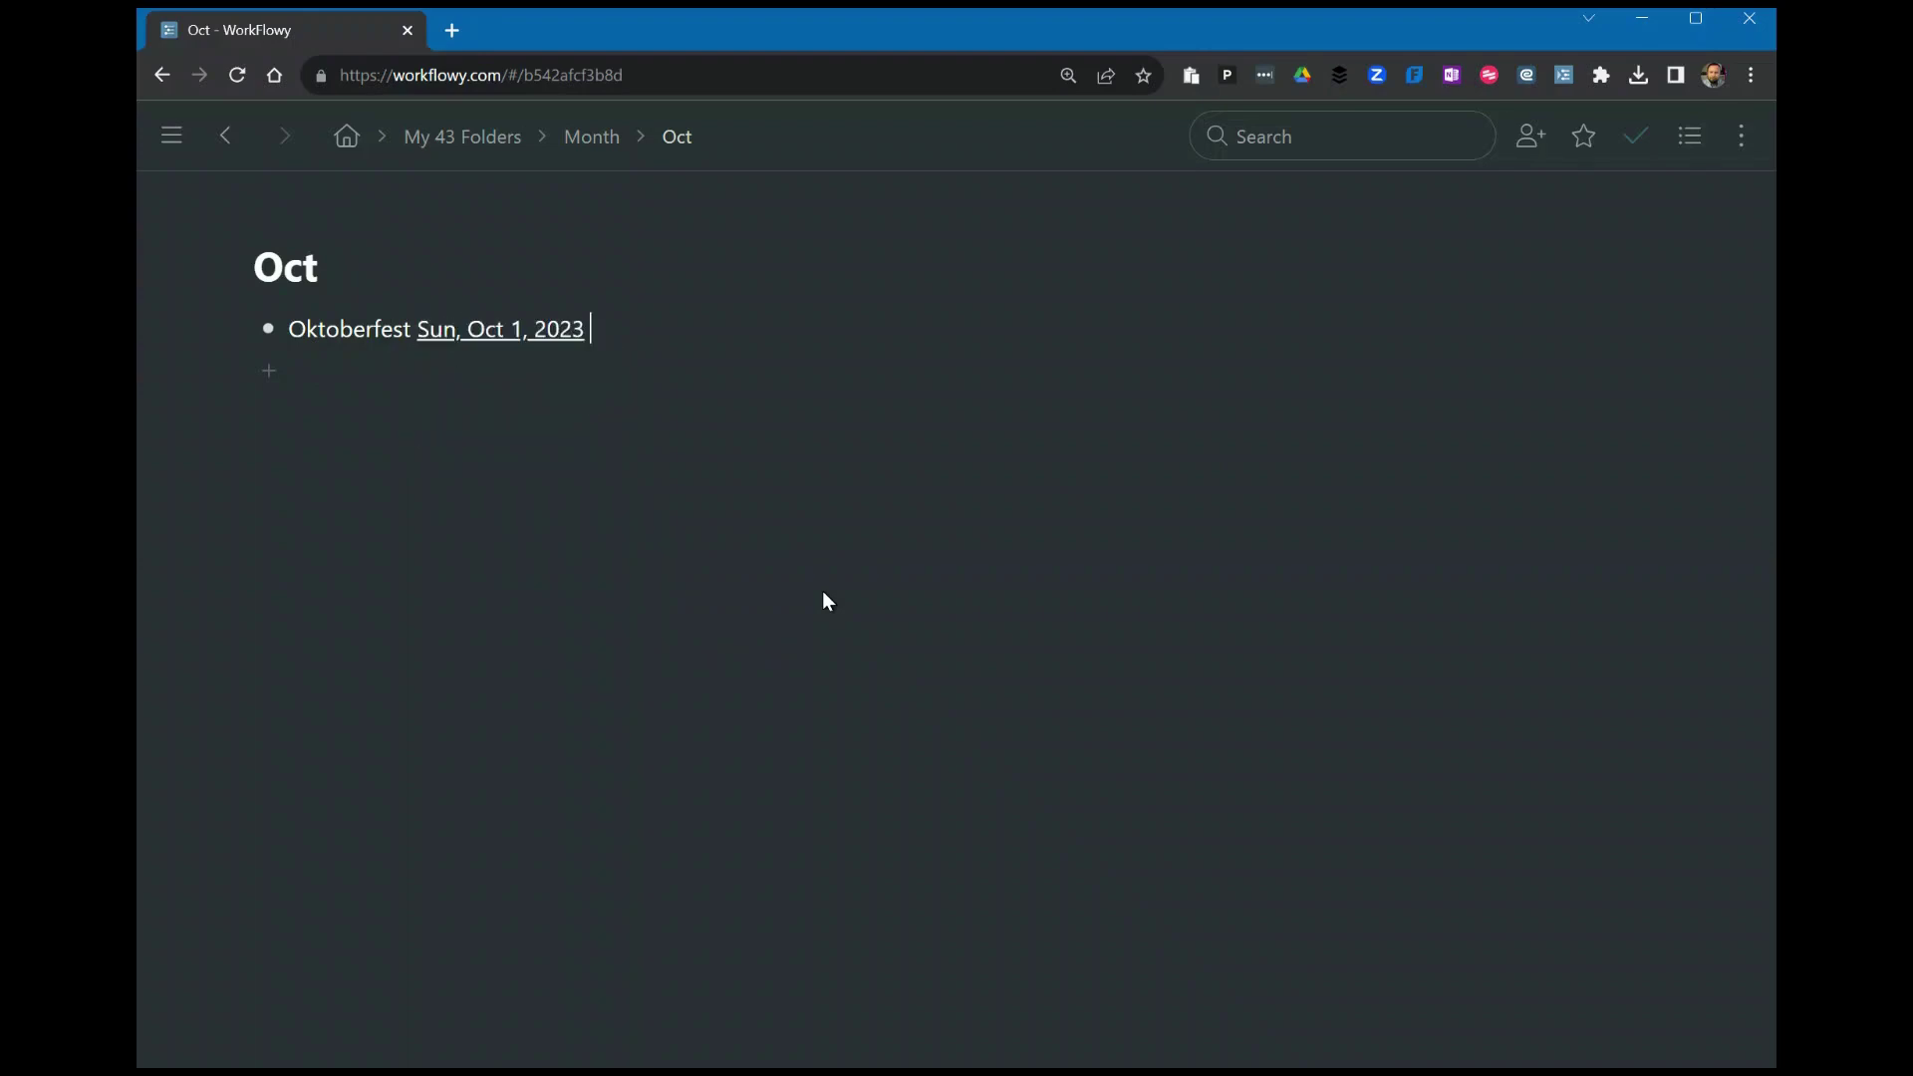
click(480, 141)
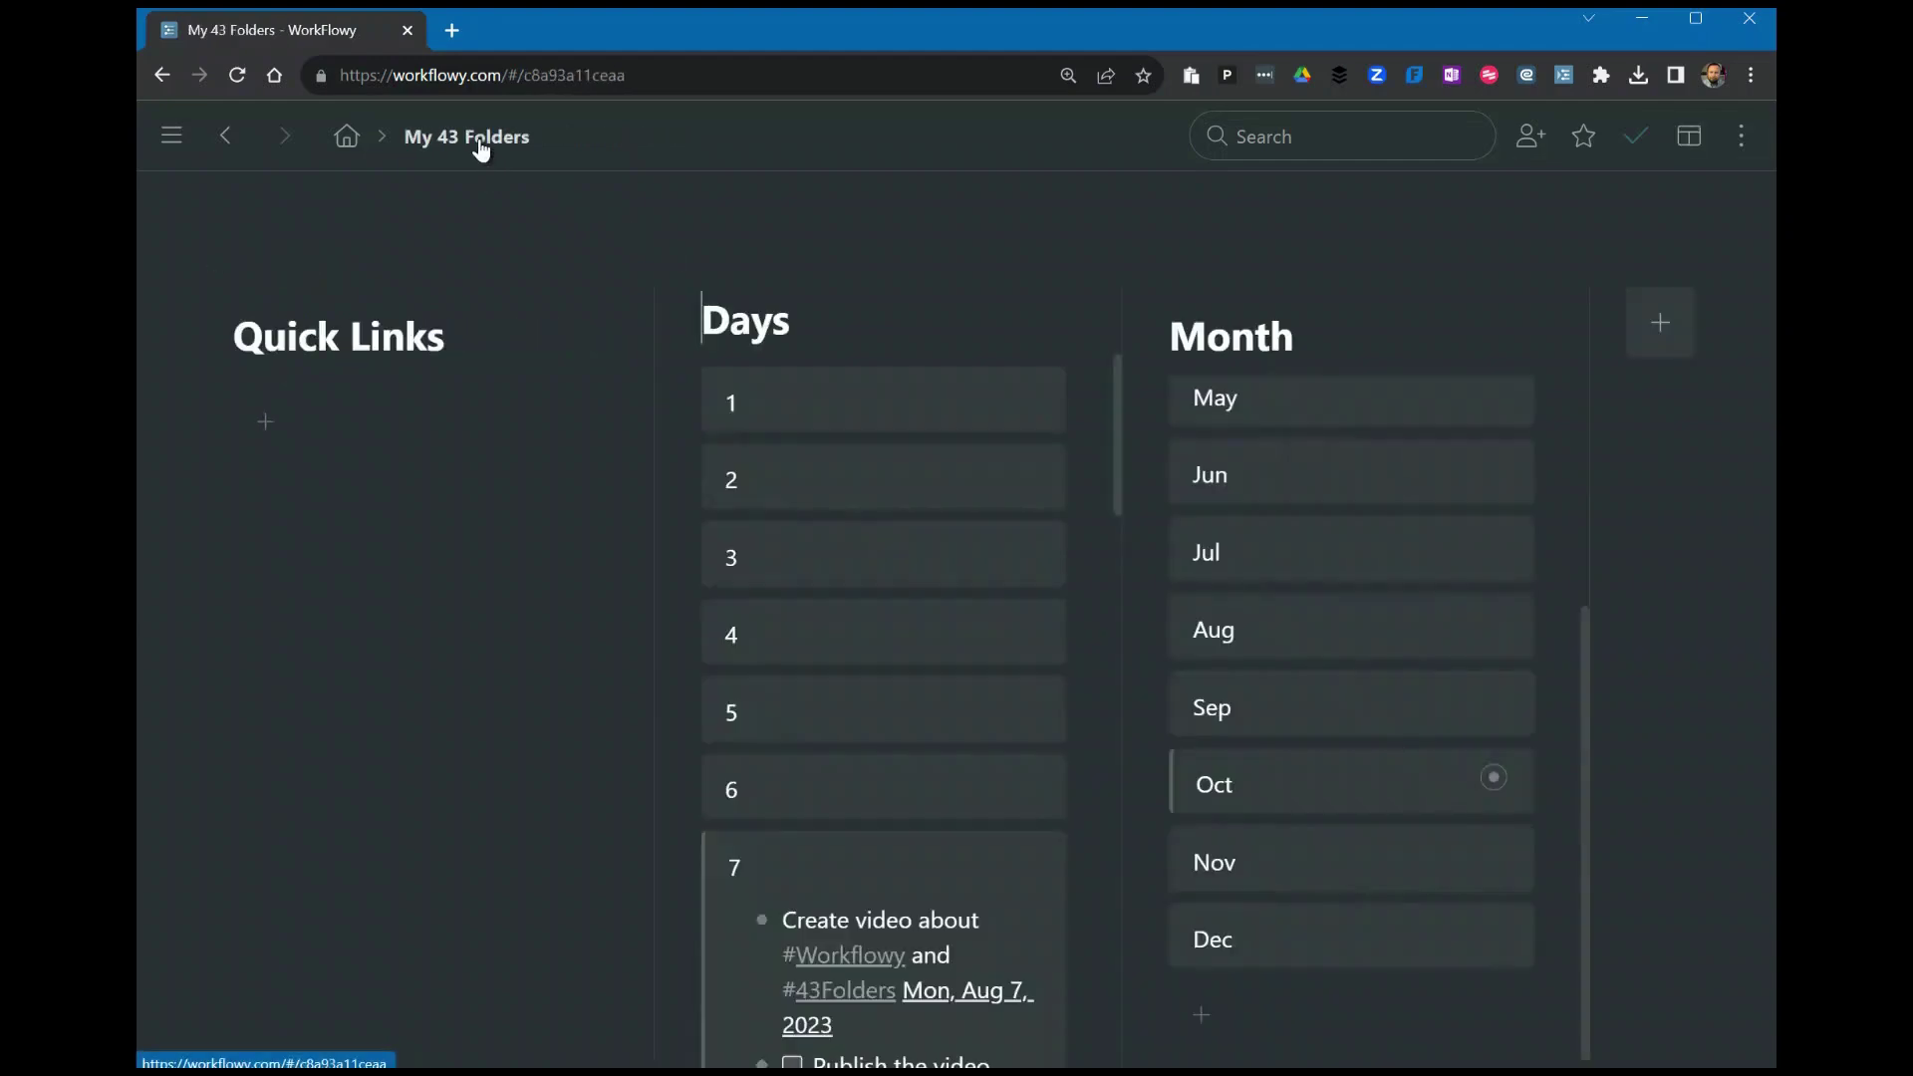
Expand the Oct card on the board to reveal Oktoberfest, Sun, Oct 1, 2023.
click(1154, 785)
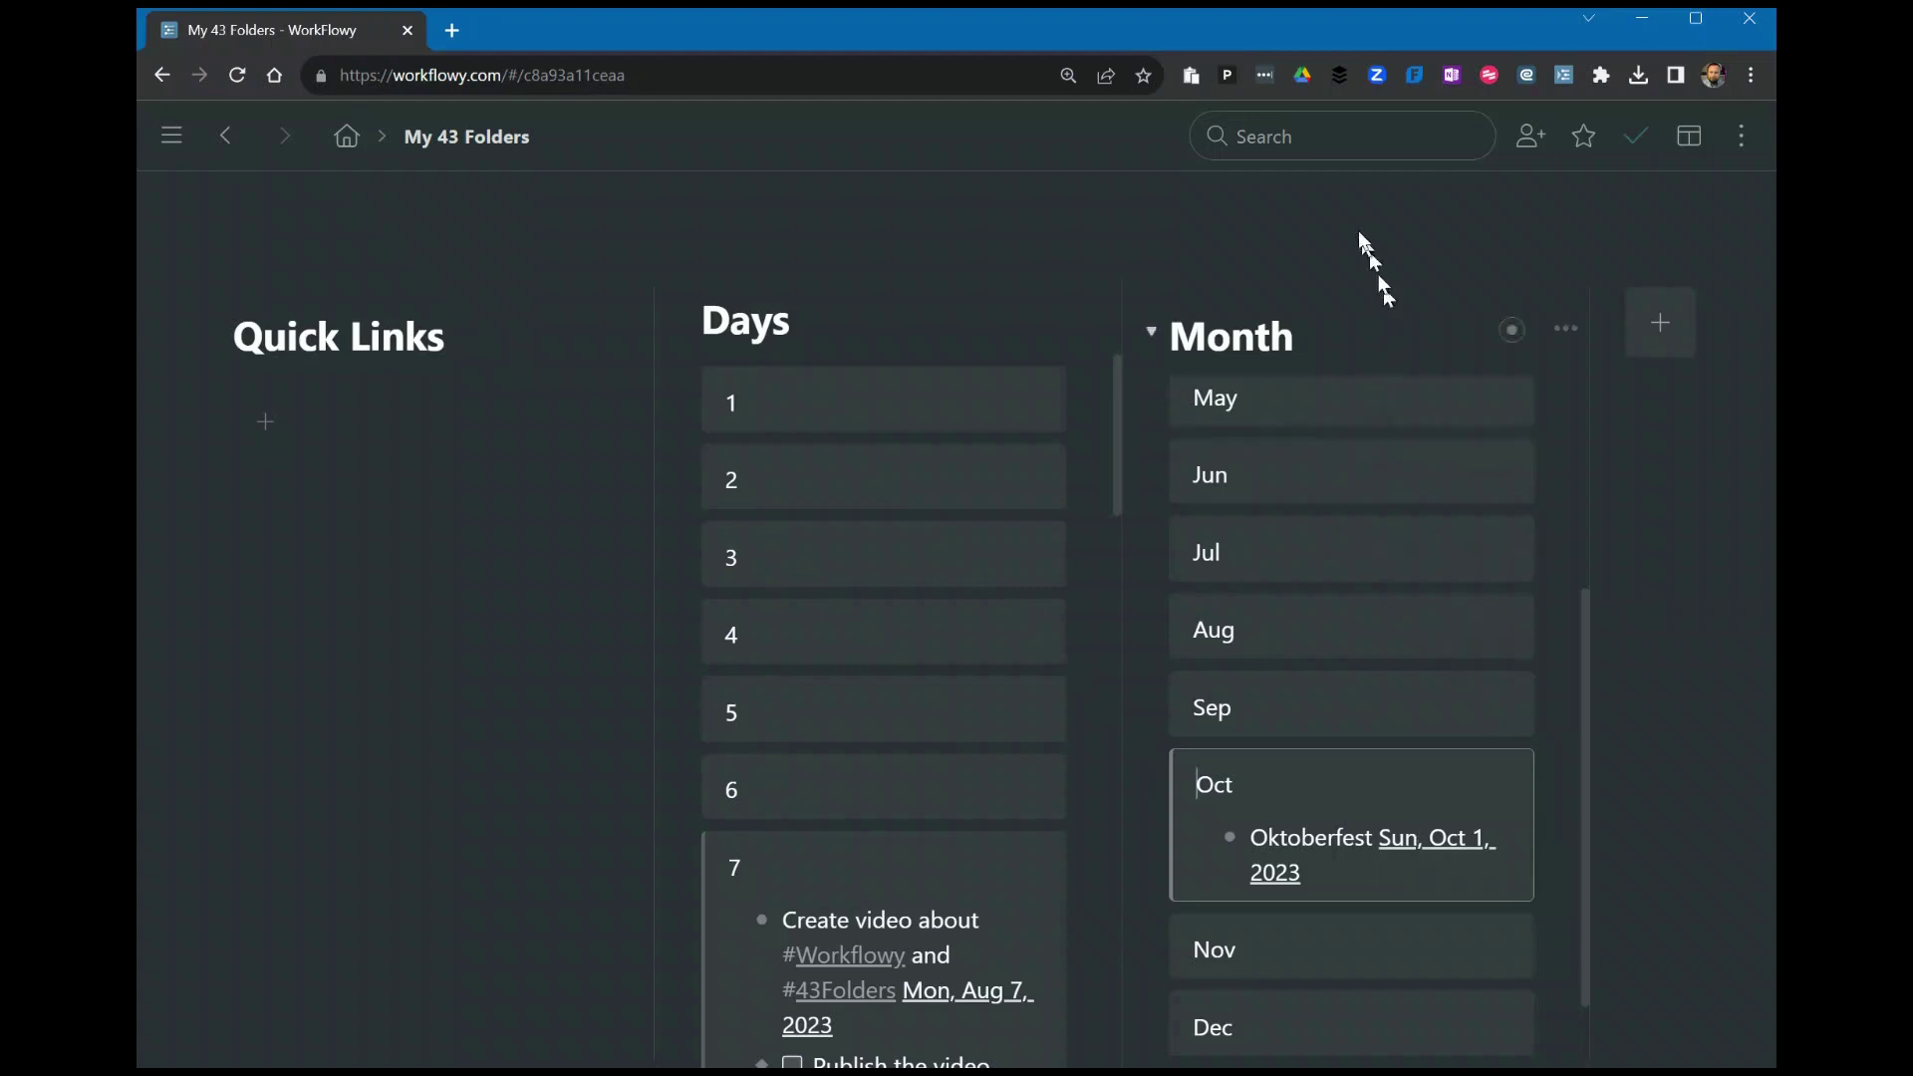
Search for is:todo this week and grab the results page address.
click(1316, 135)
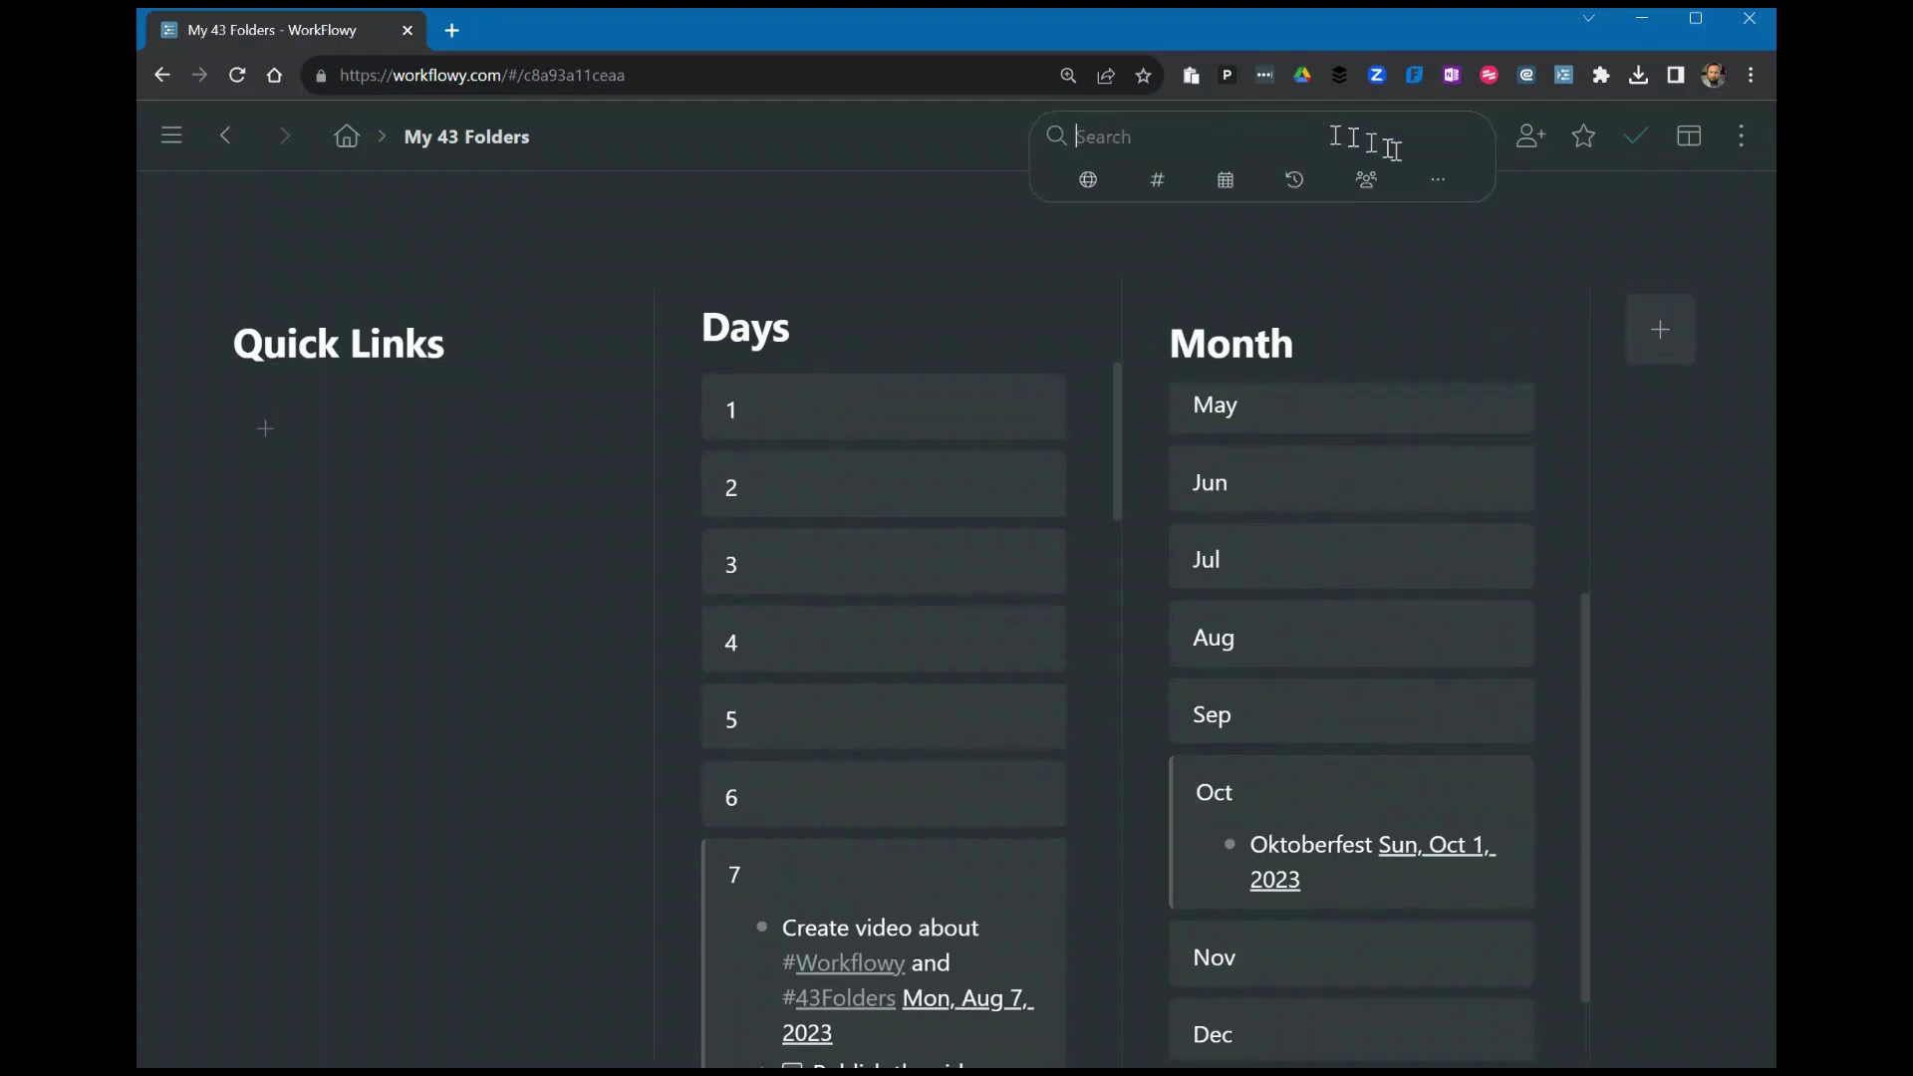
click(1439, 178)
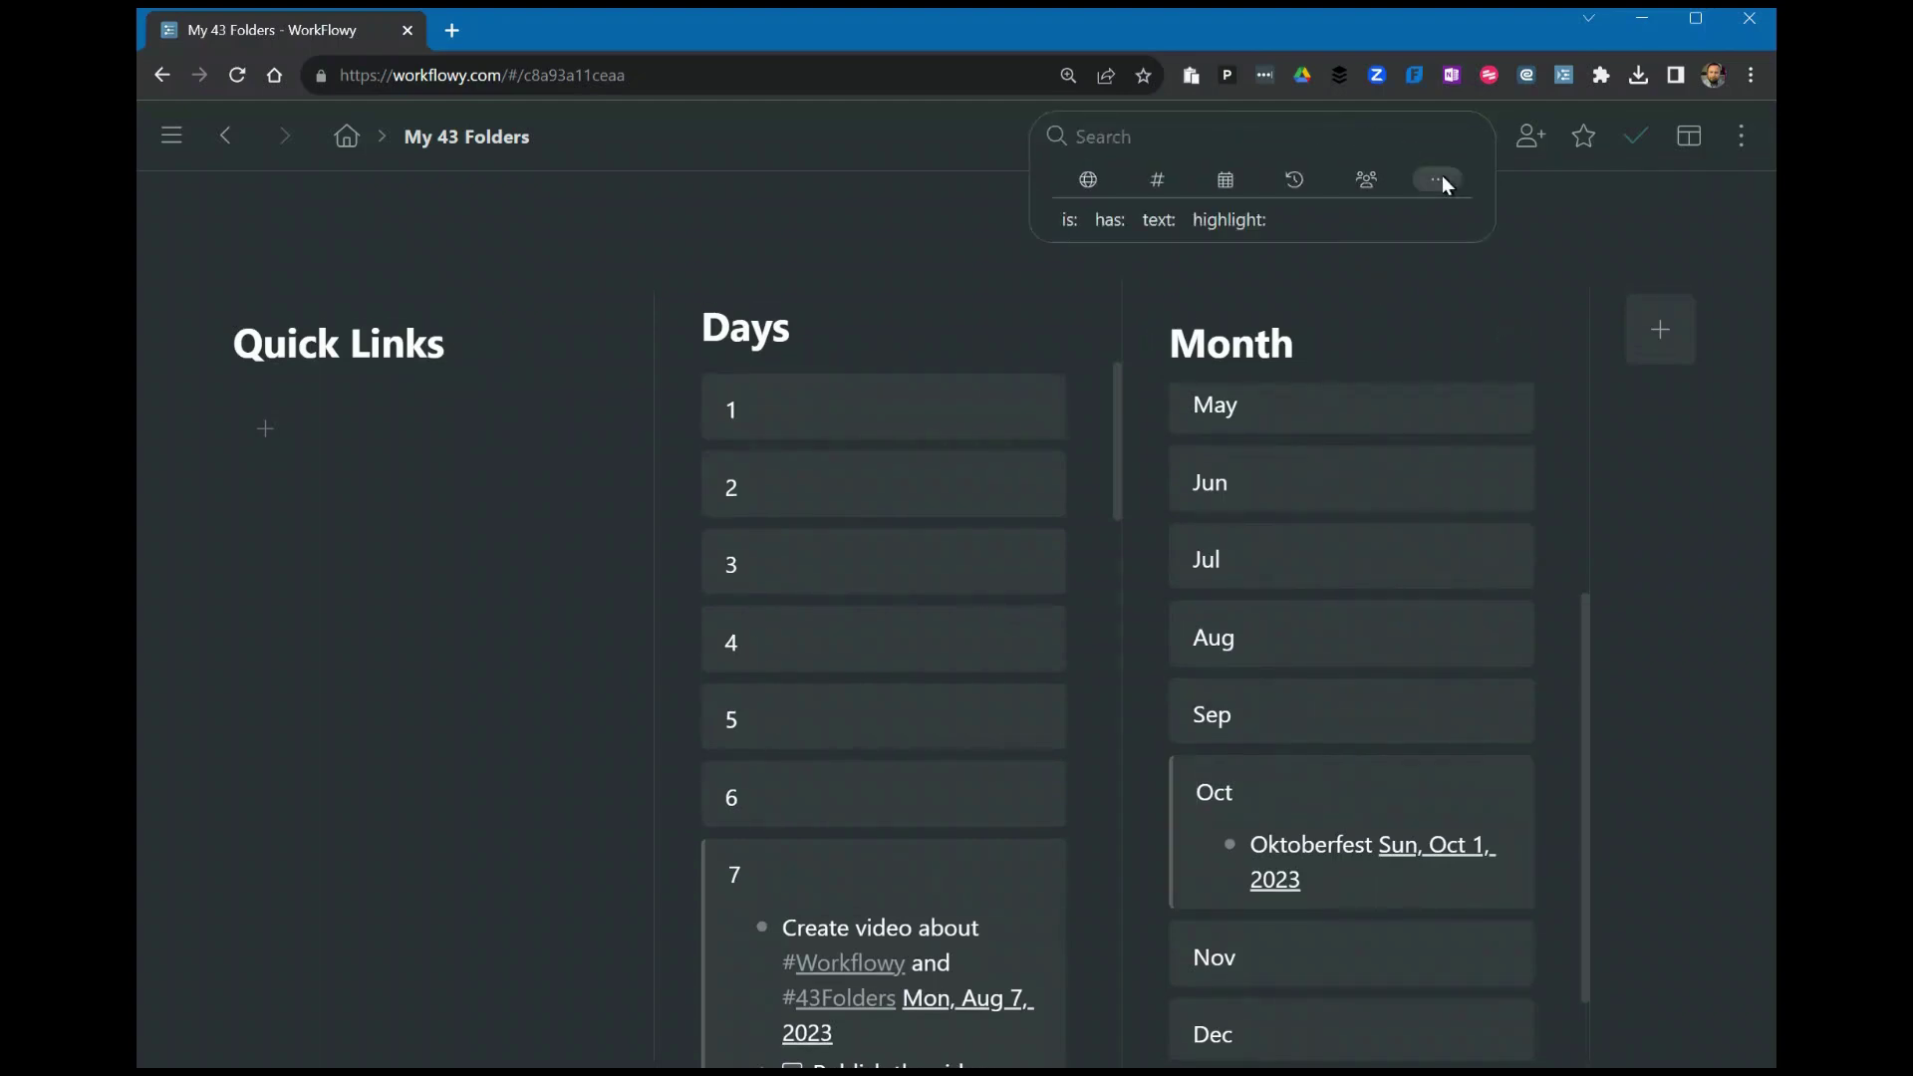
click(1071, 220)
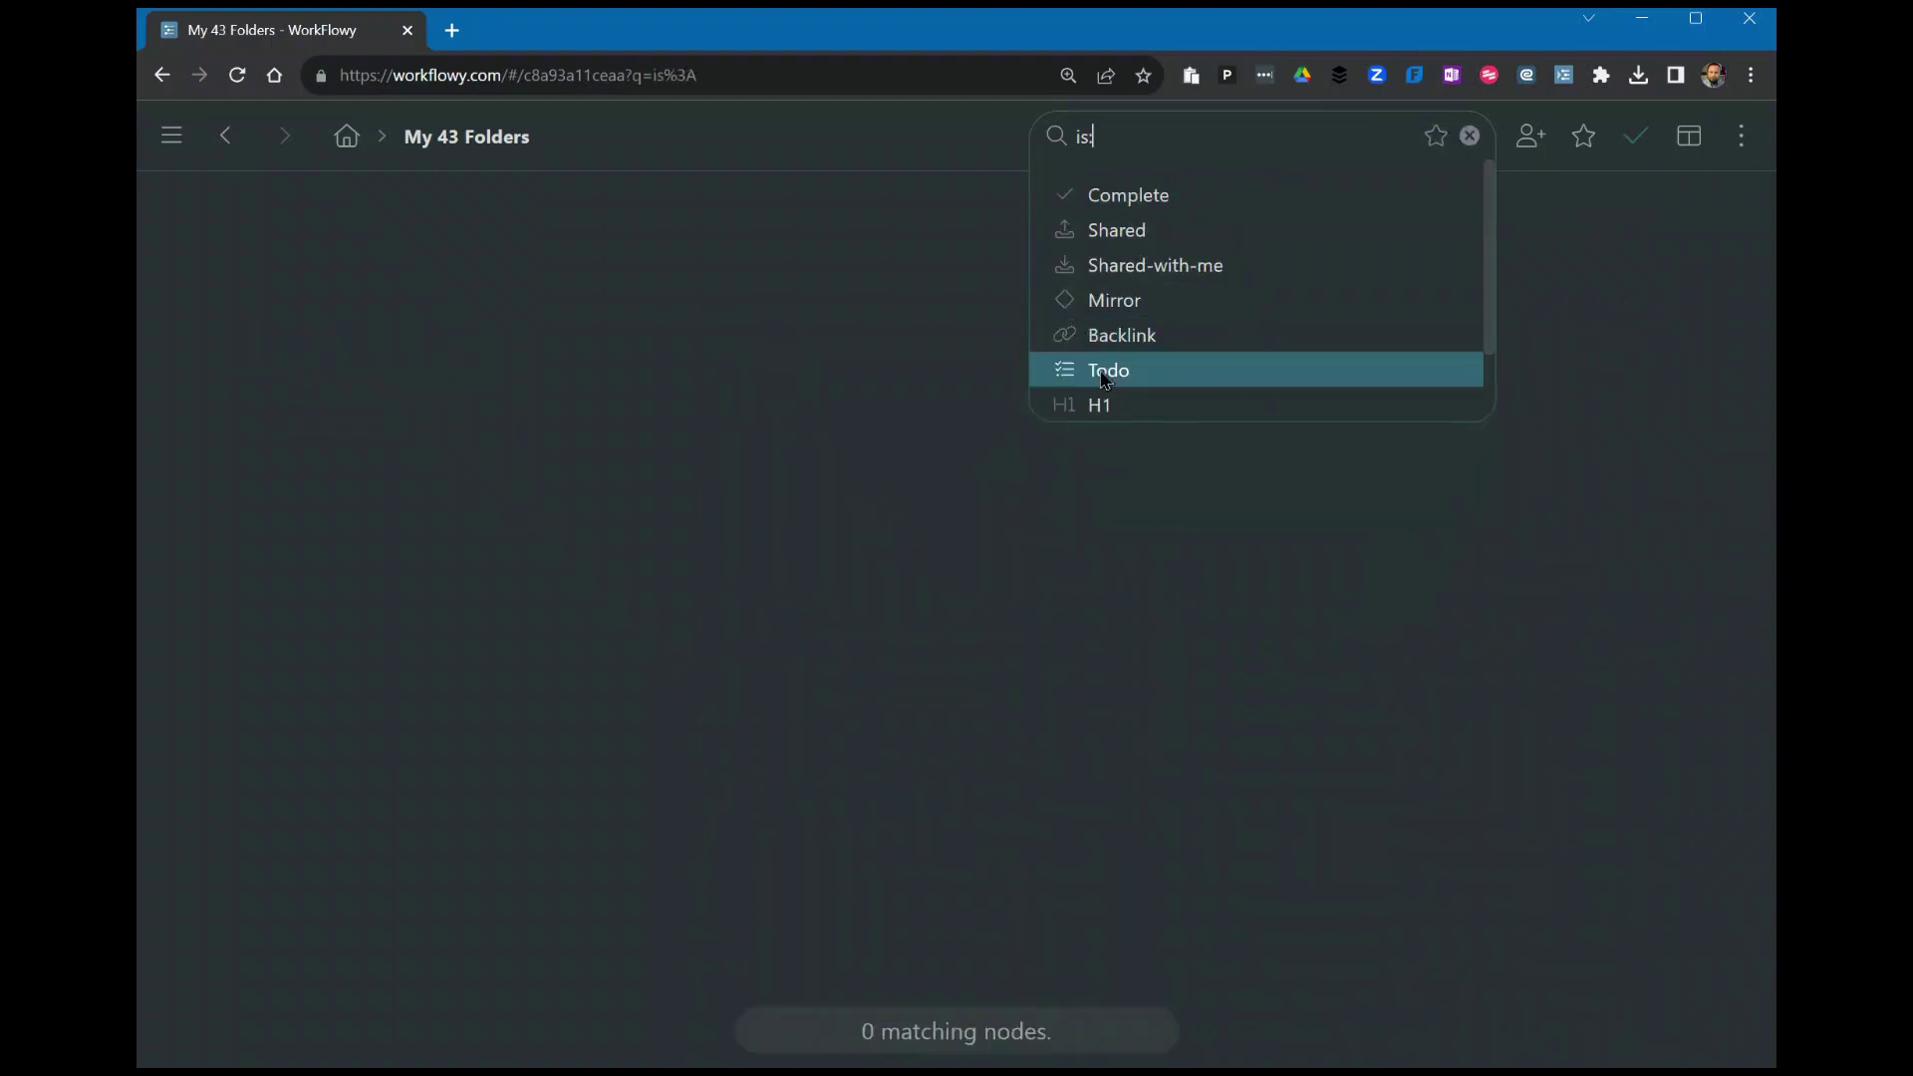
click(1100, 369)
click(1228, 189)
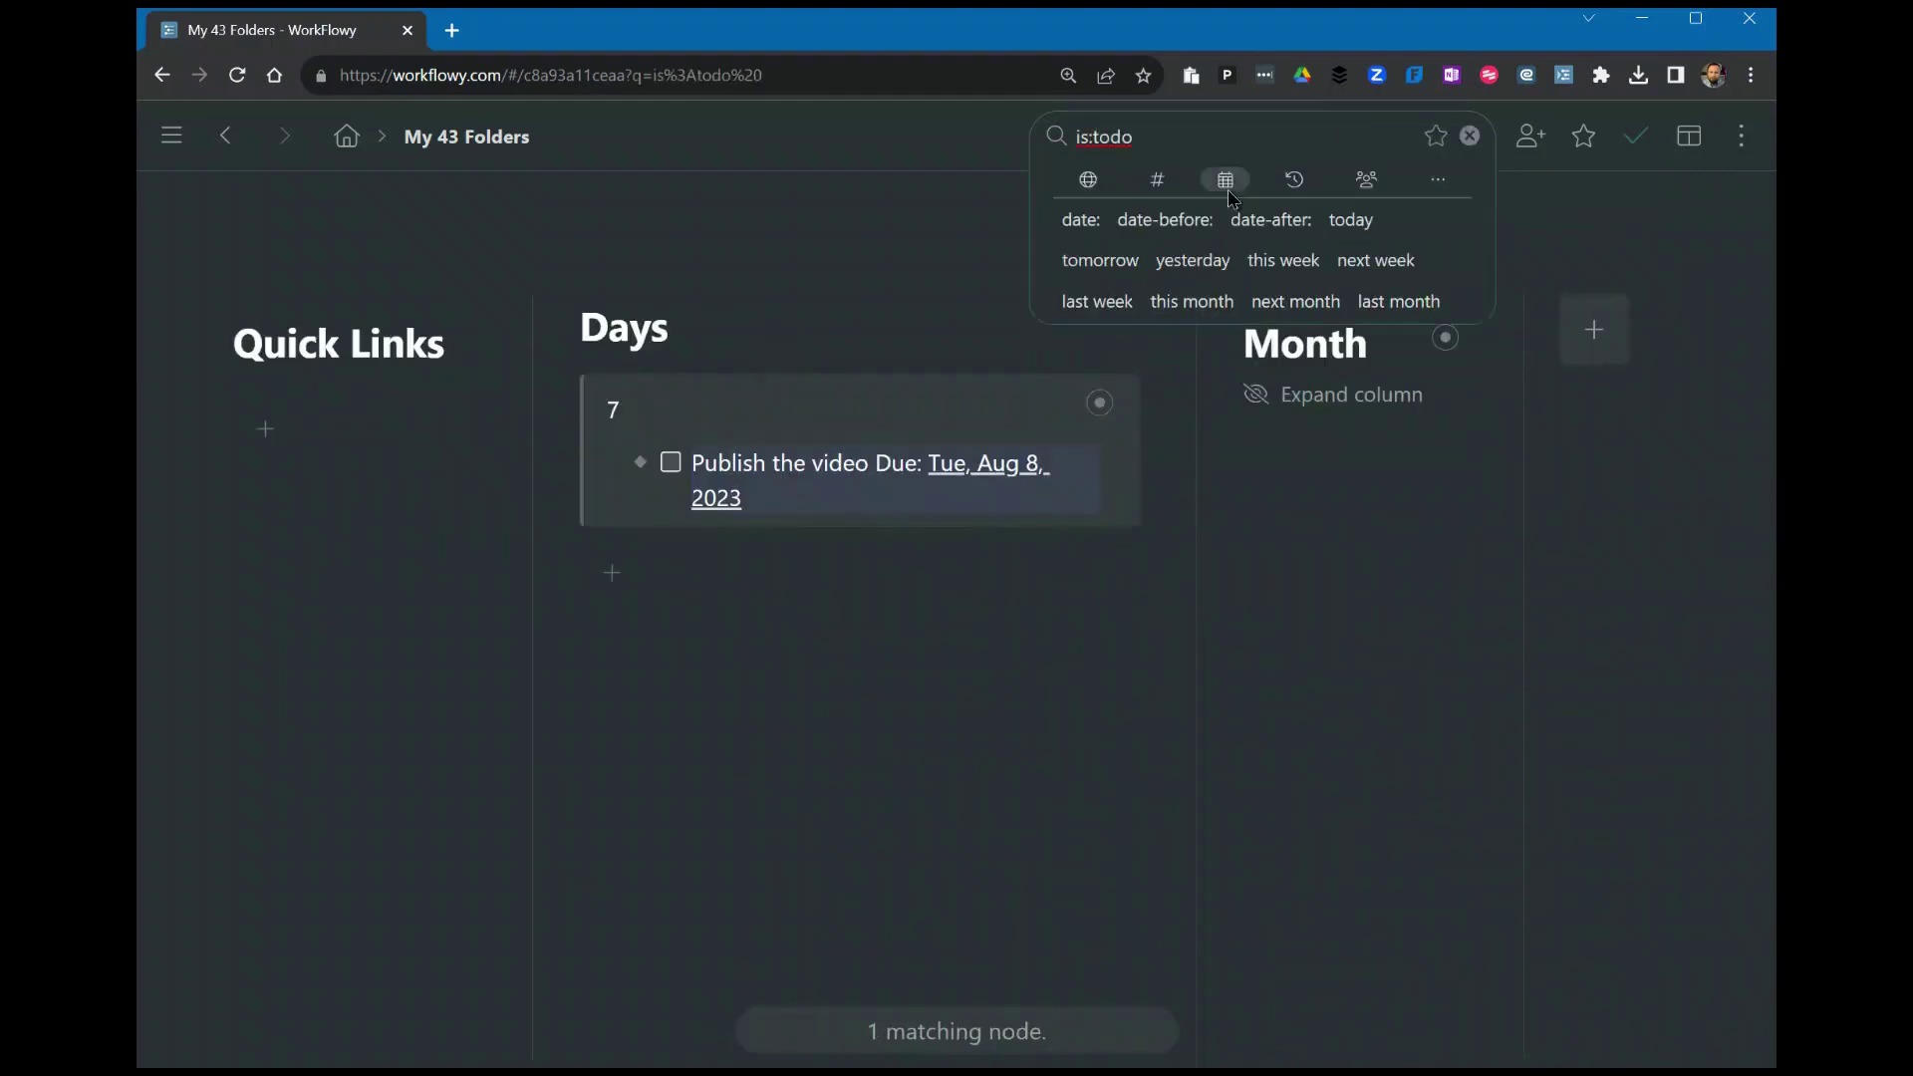
click(1270, 262)
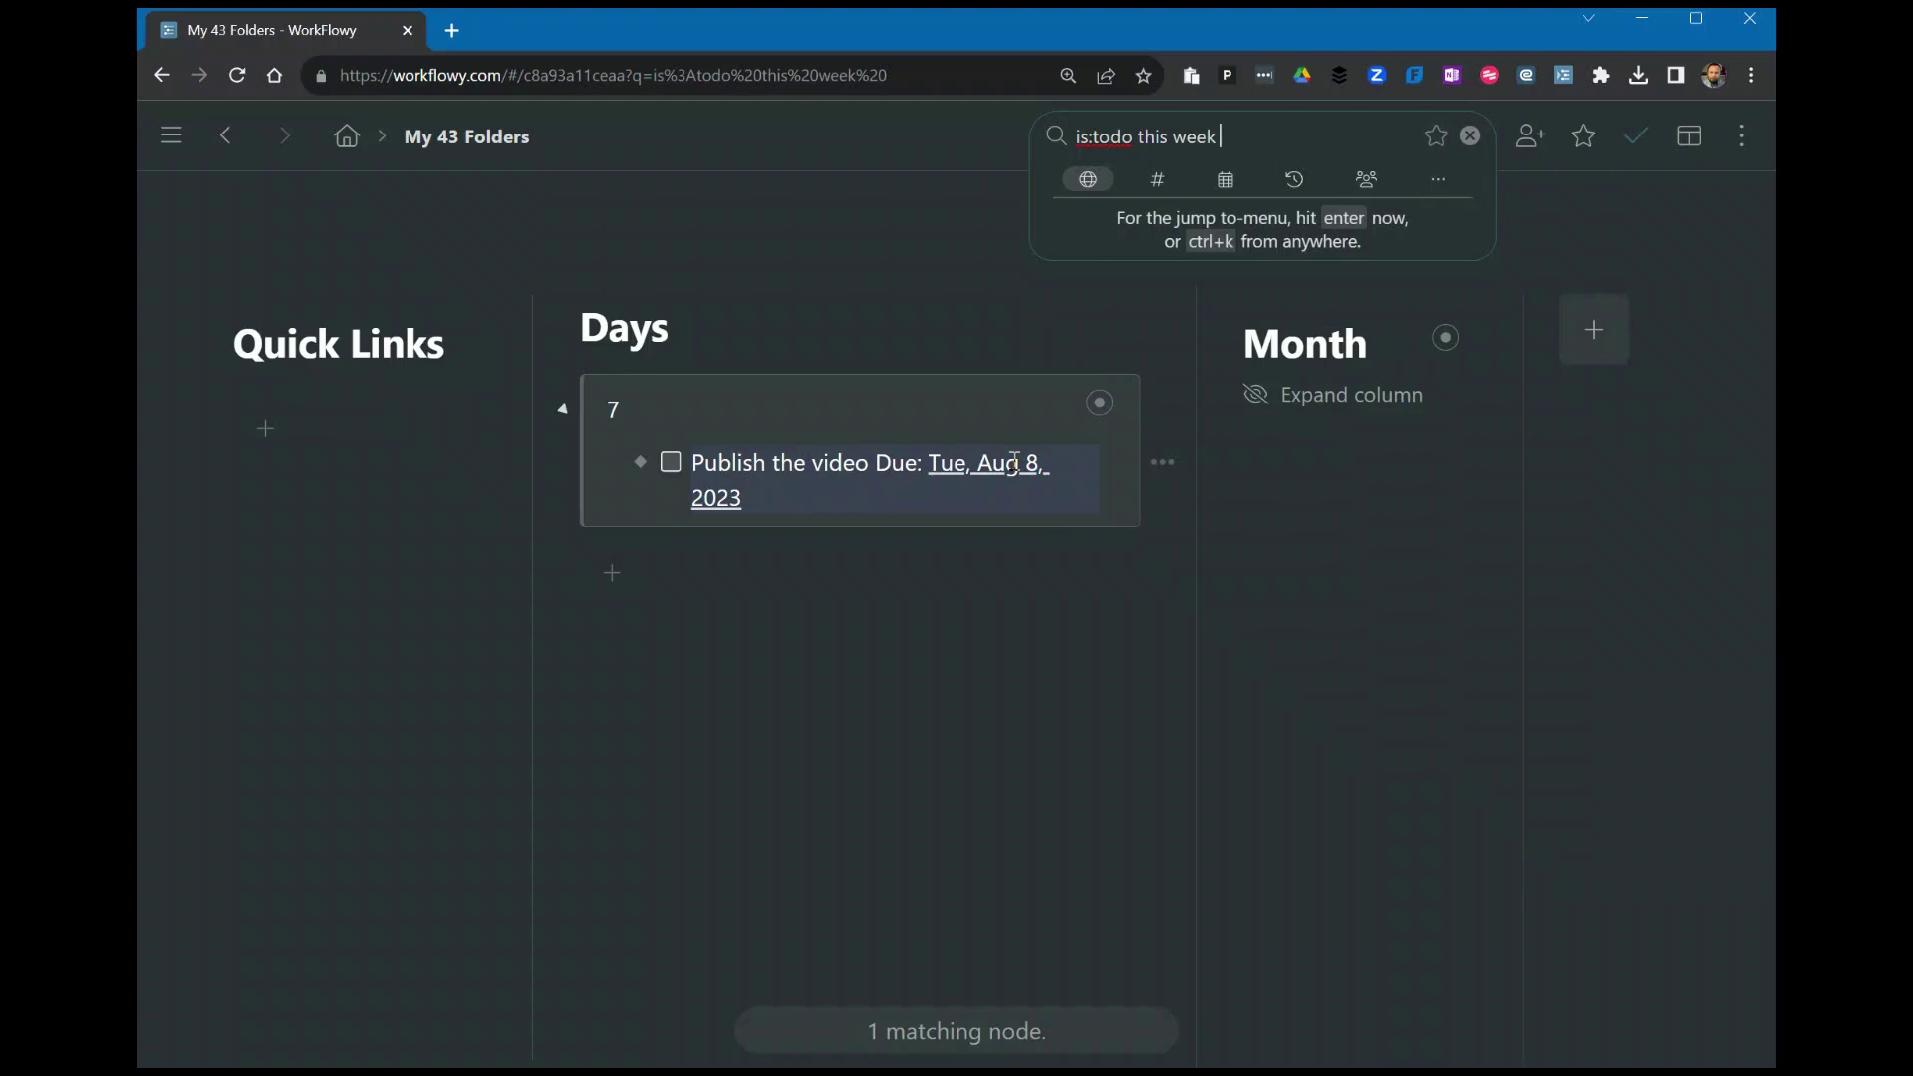
click(916, 78)
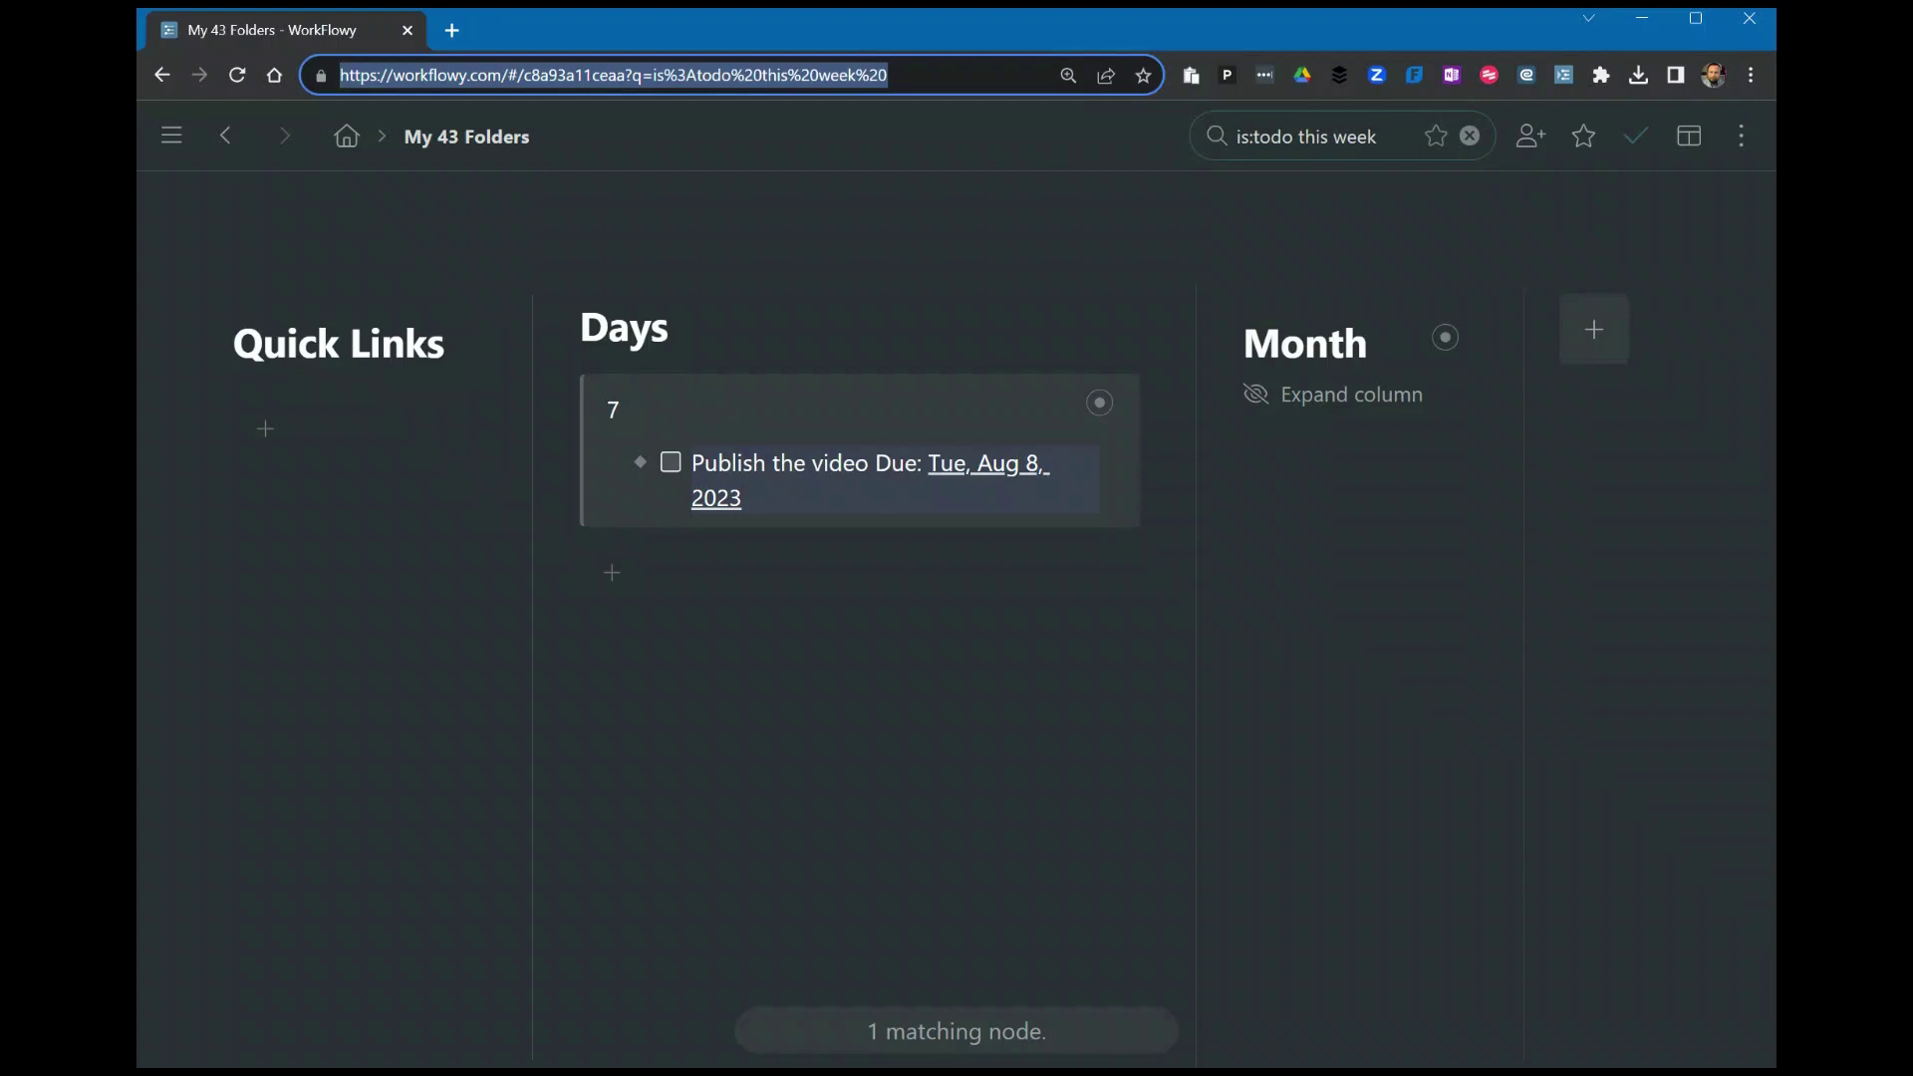
Add a Quick Links item 'Things to do this week' linked to the copied search address.
click(268, 436)
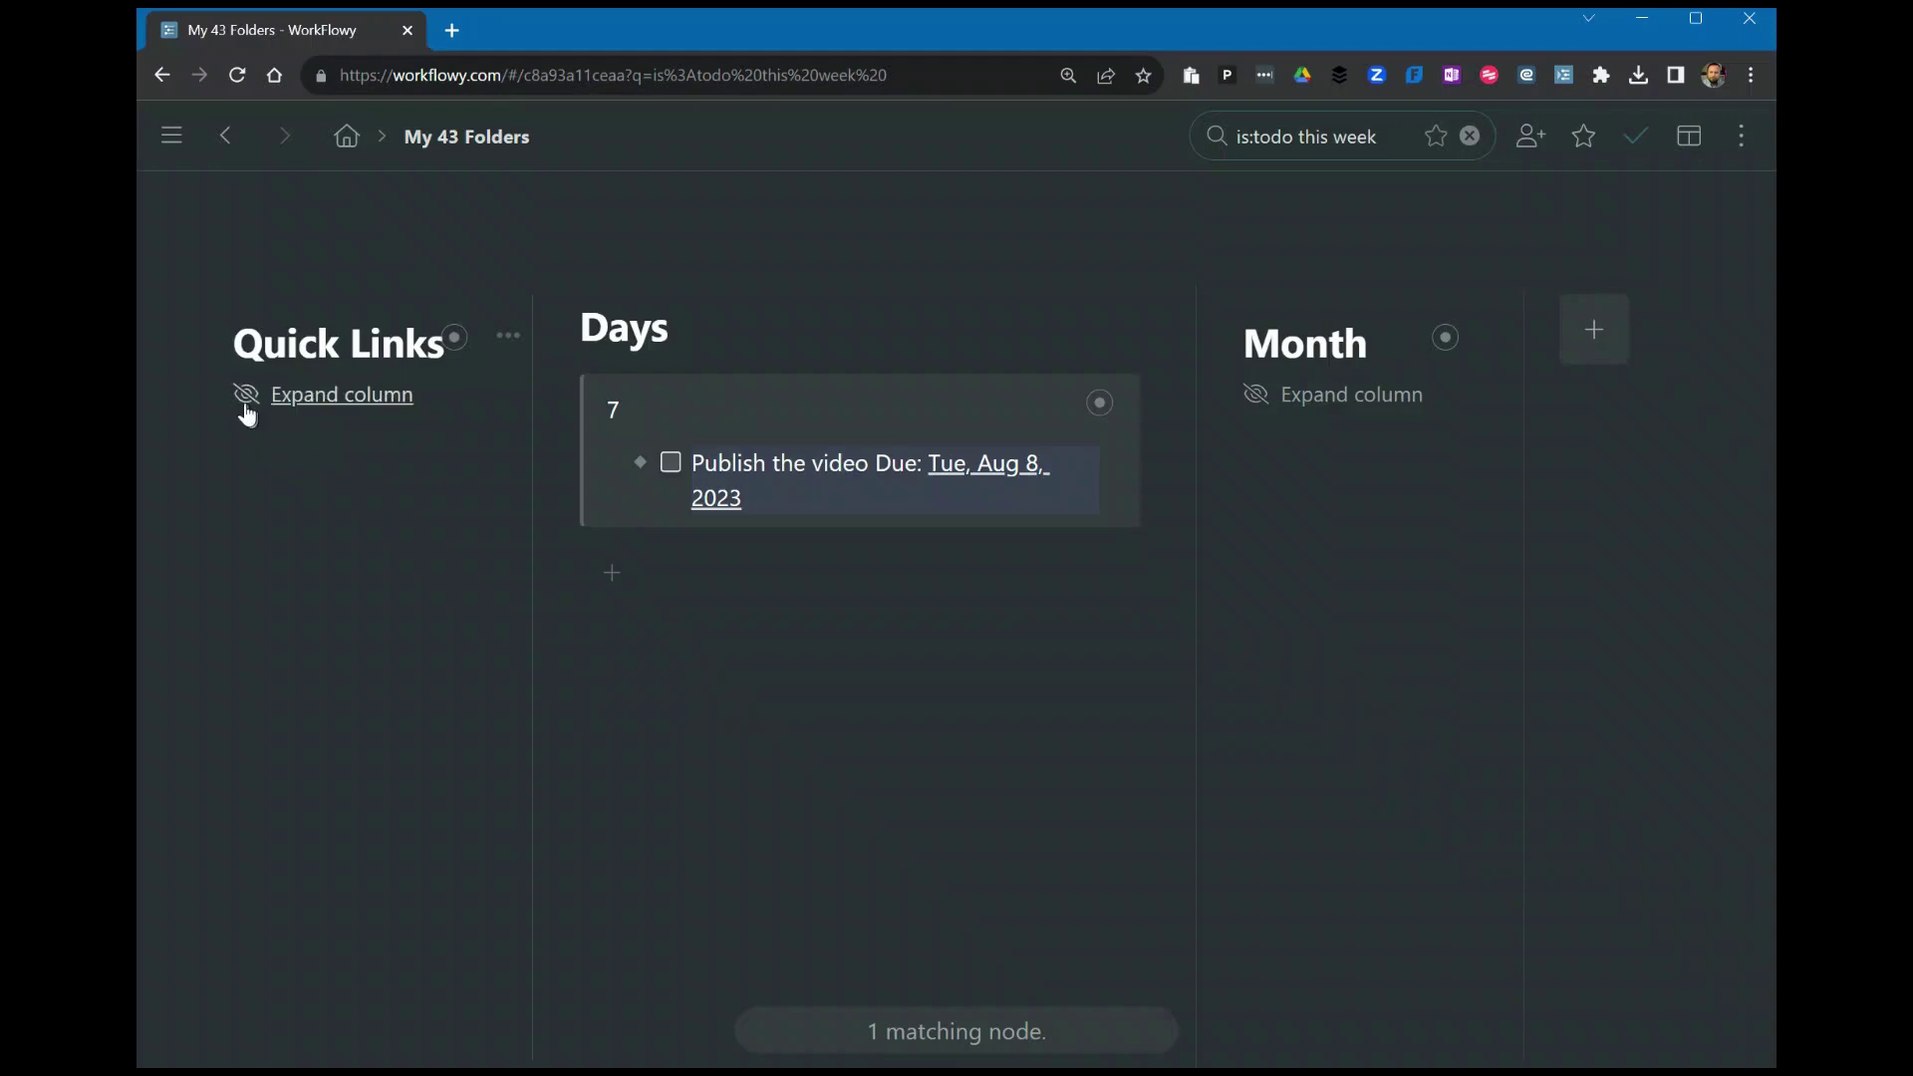
click(250, 401)
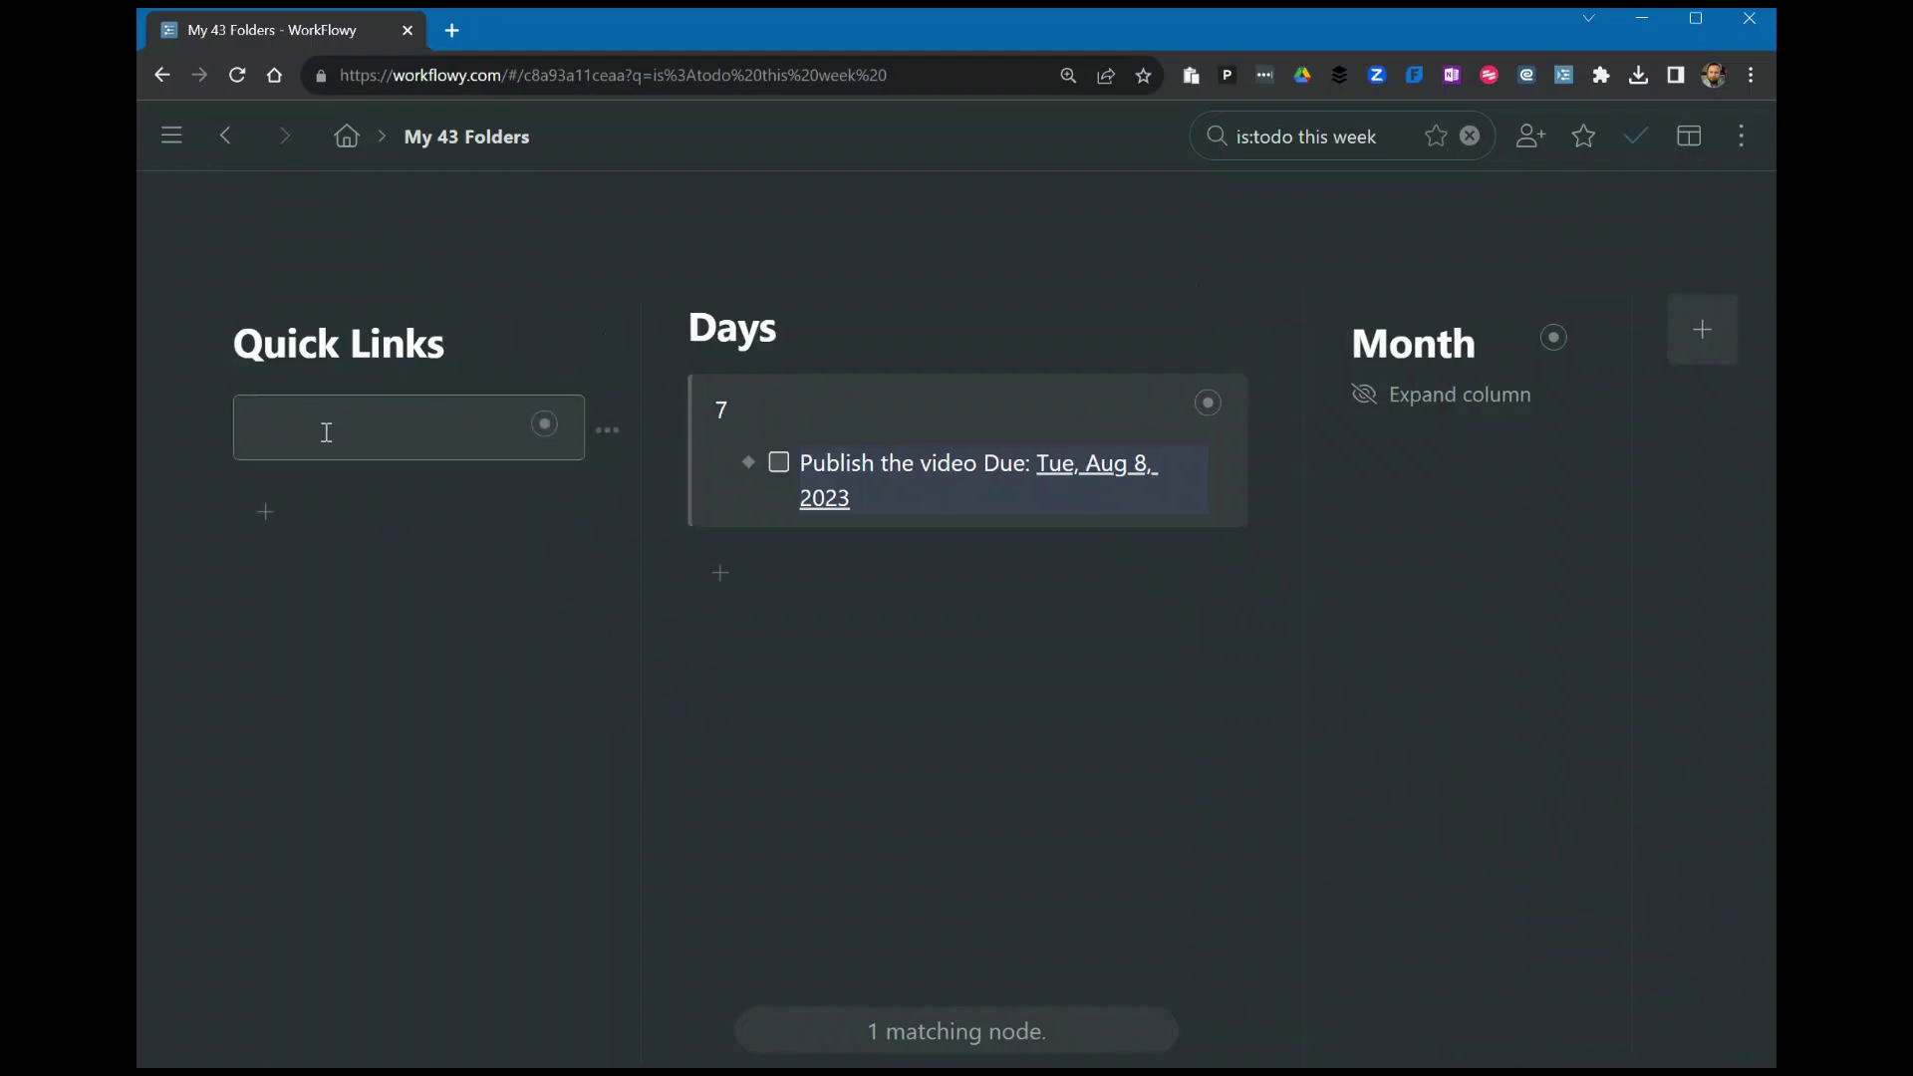
text(Things to do this week)
key(ctrl+a)
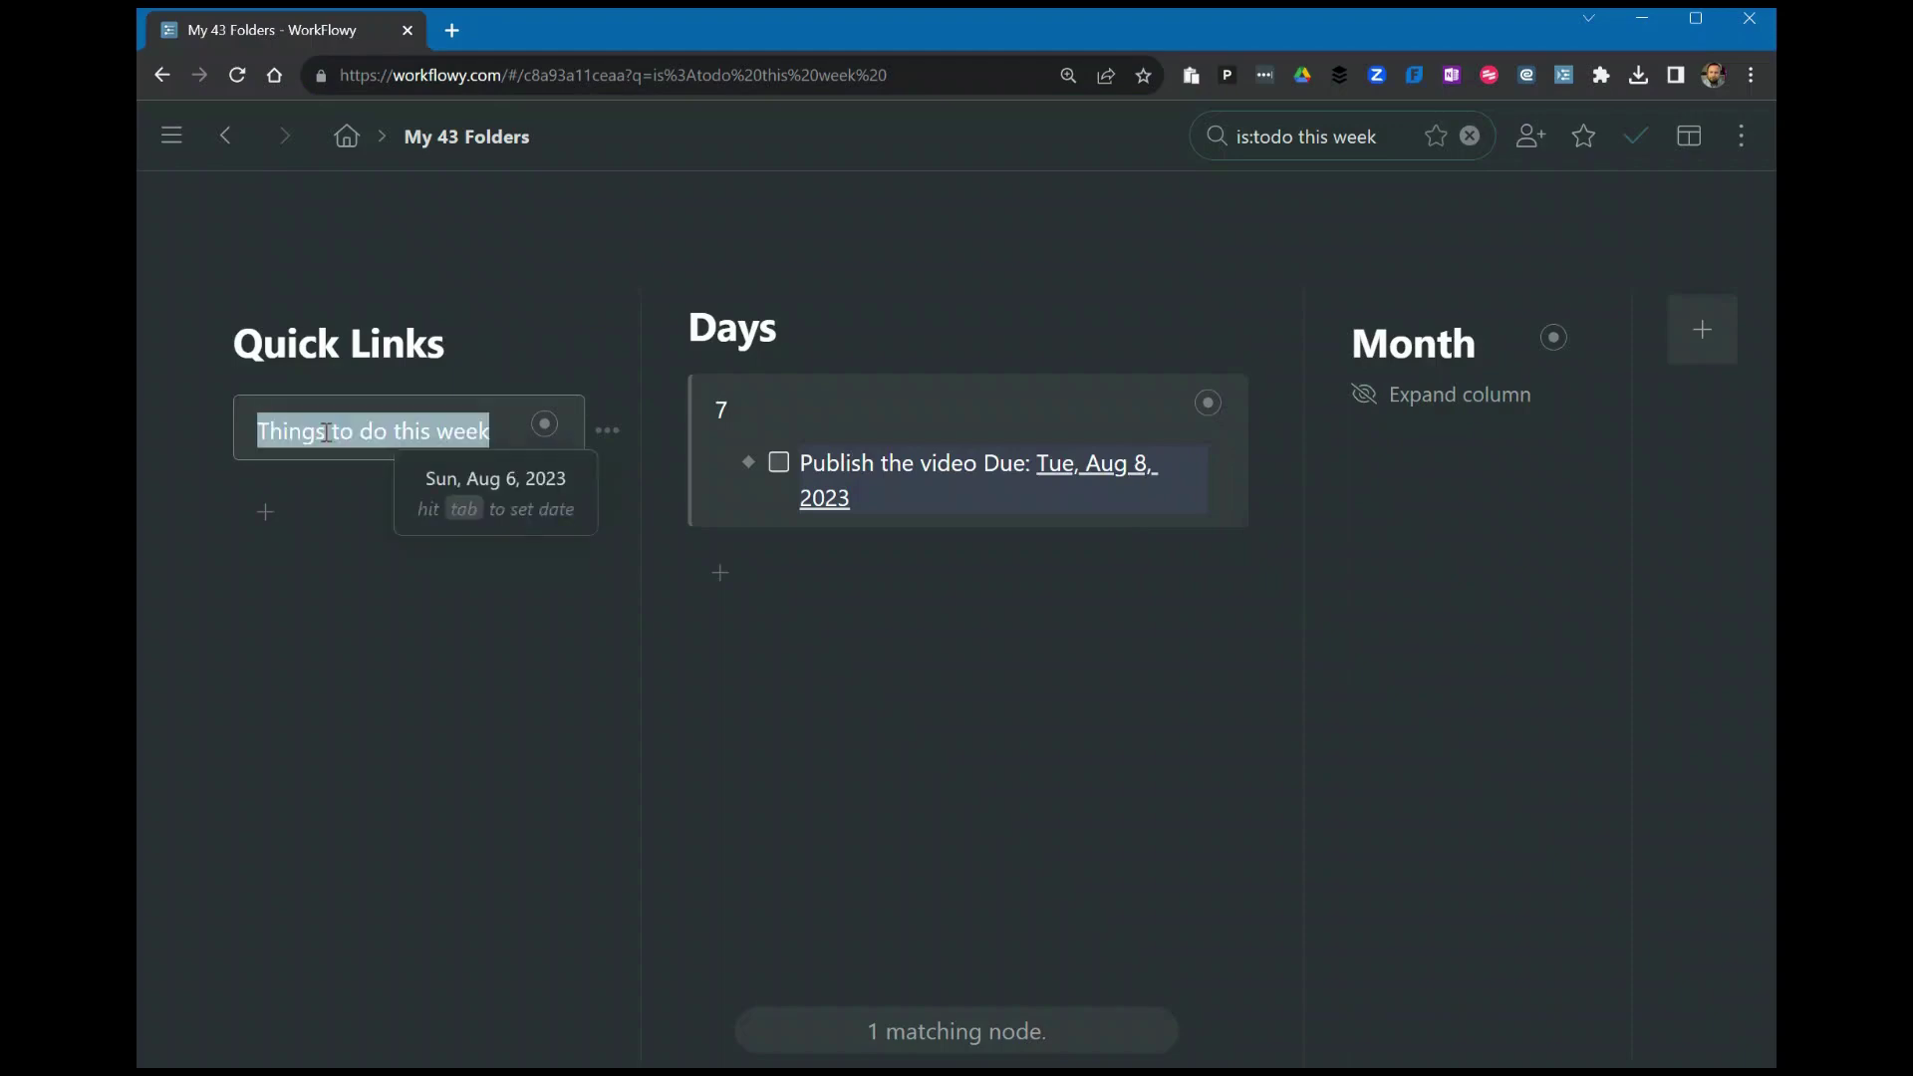
key(ctrl+k)
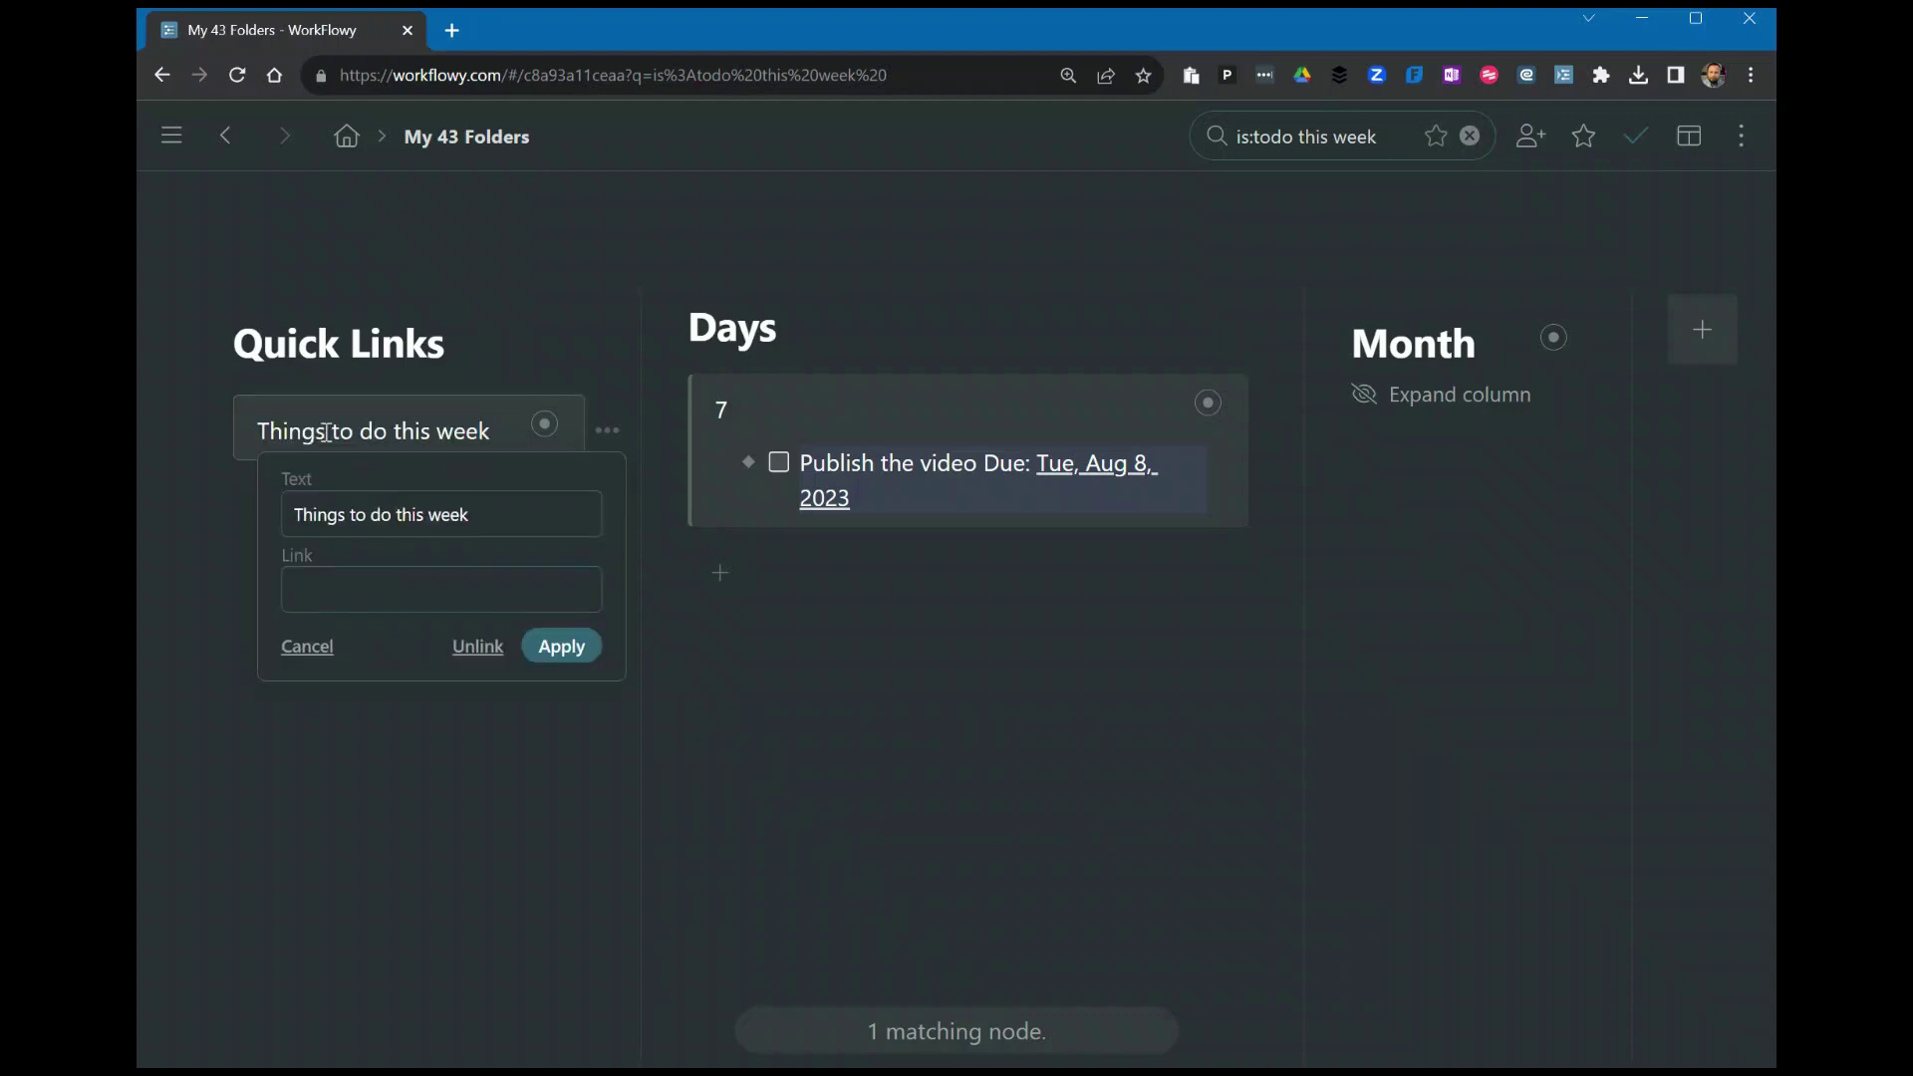
key(ctrl+v)
key(Return)
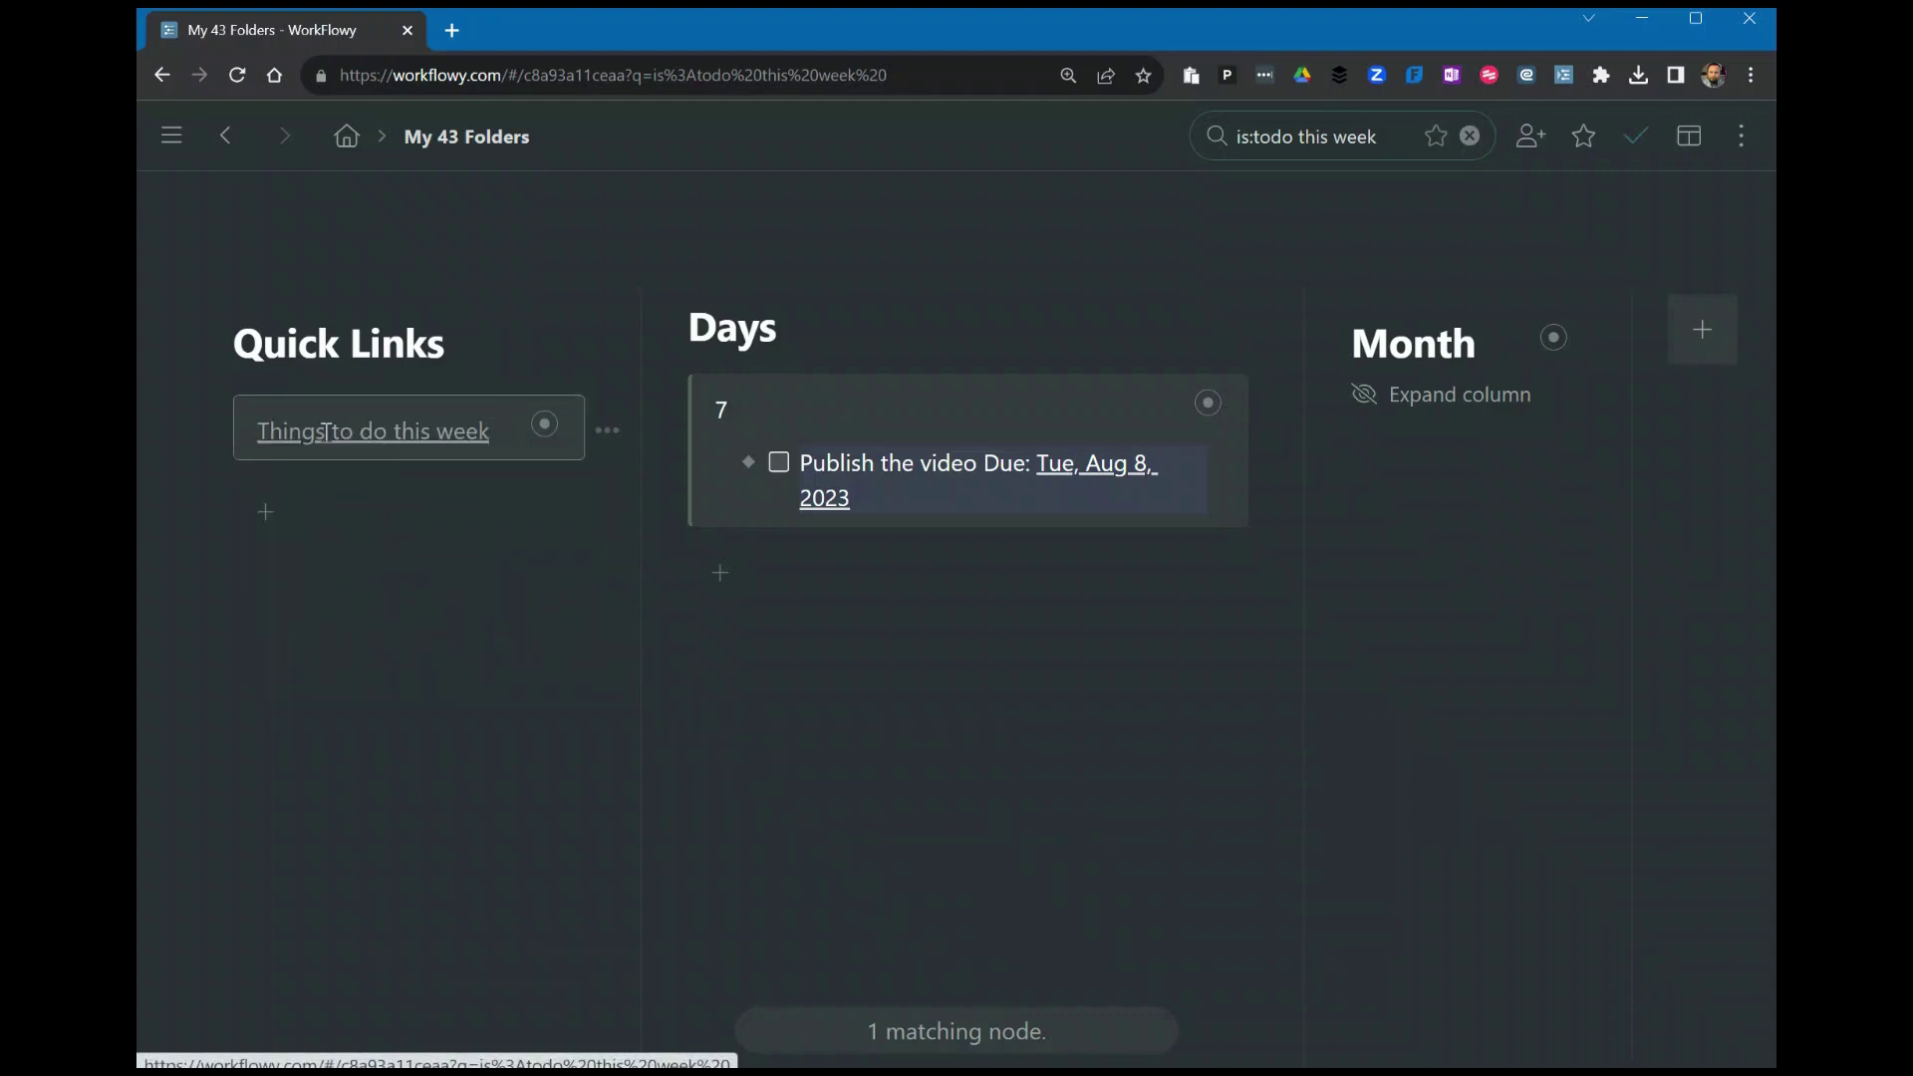
Clear the search, test the 'Things to do this week' link, then clear again.
click(1467, 137)
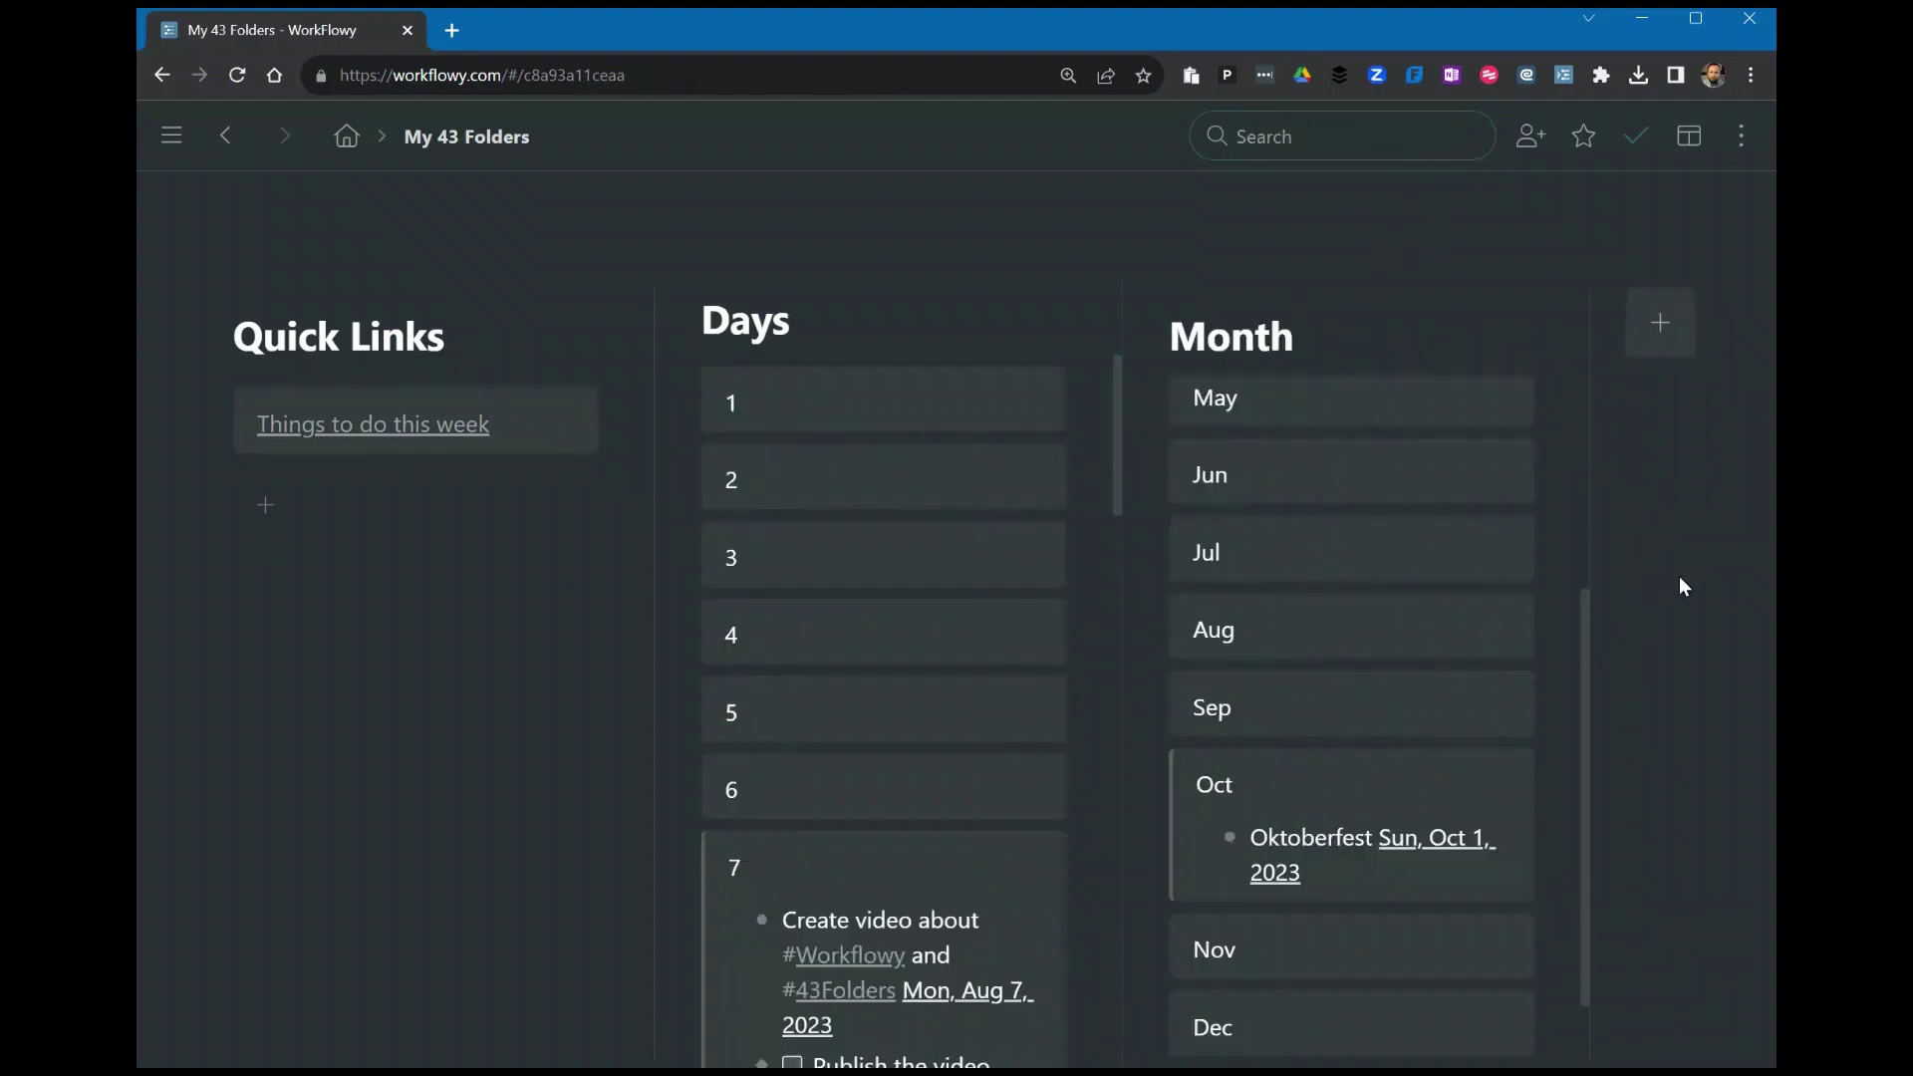
click(406, 433)
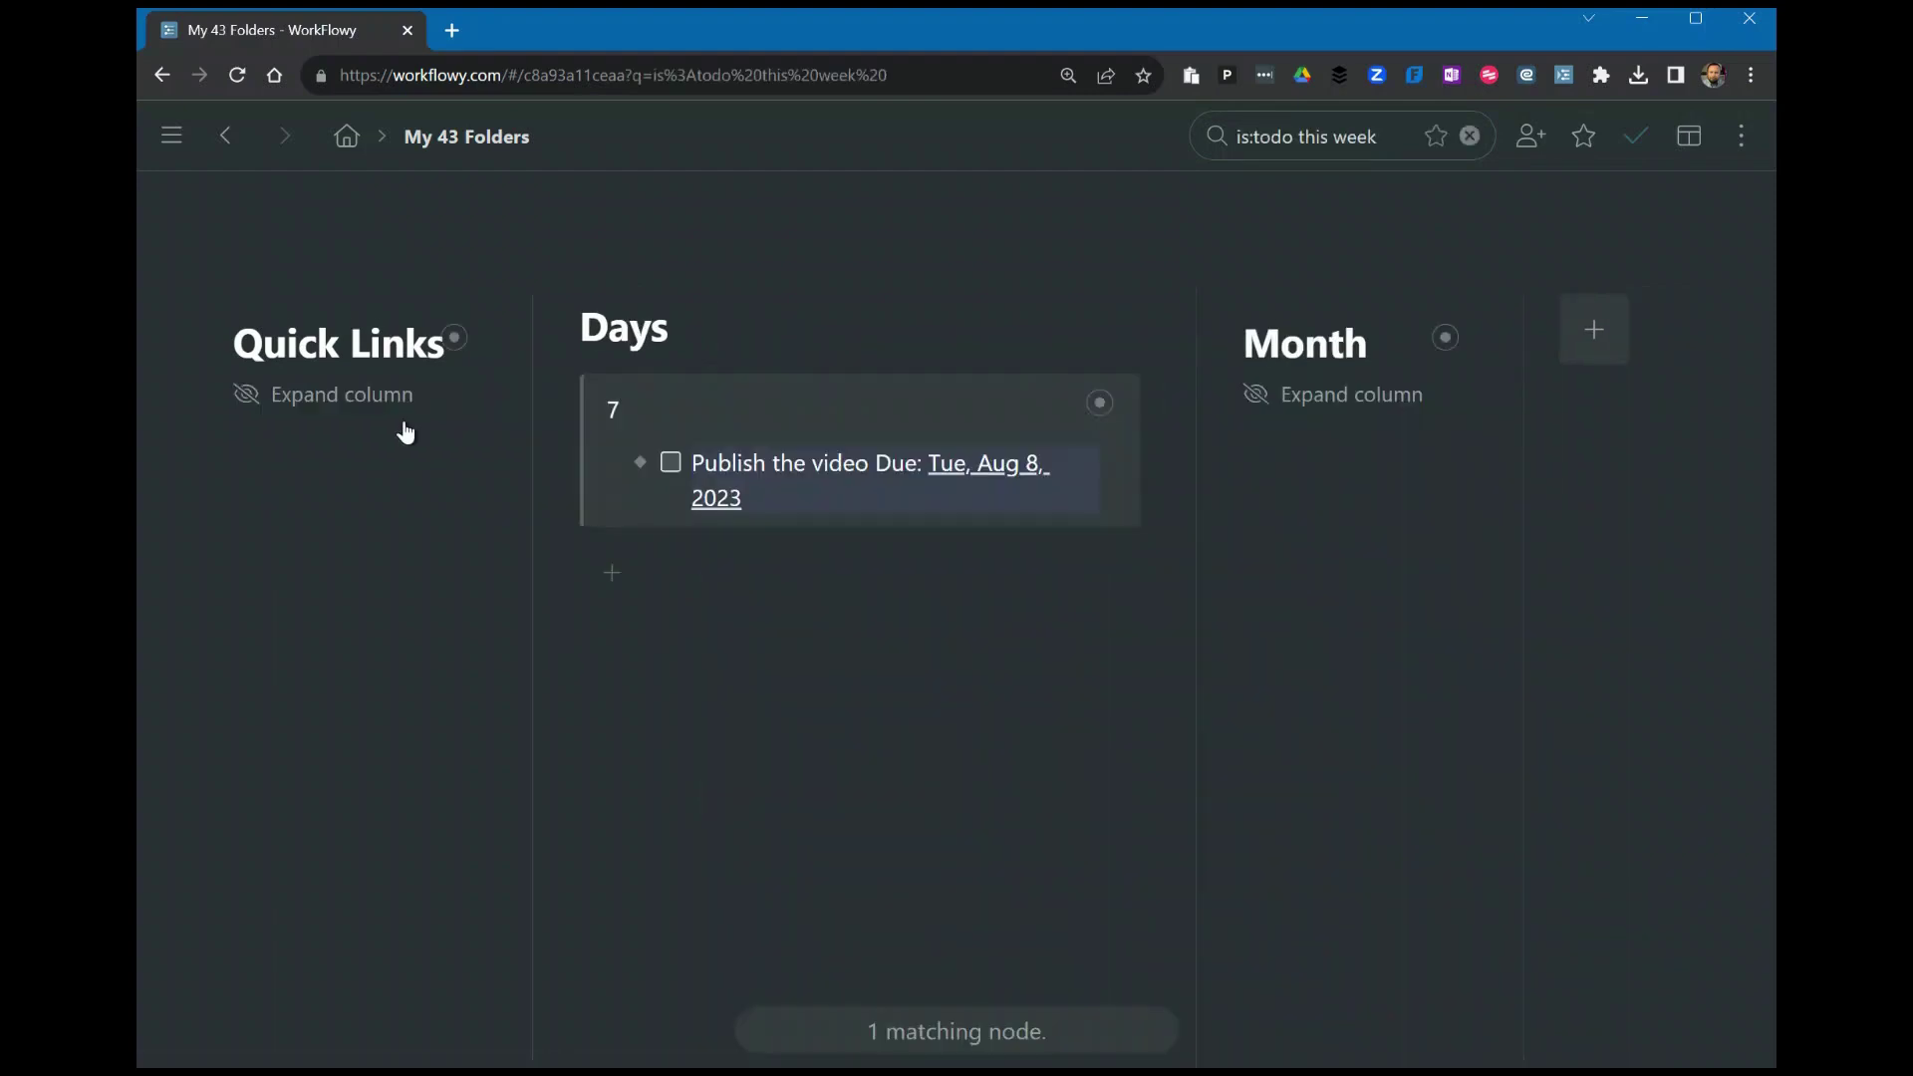
click(1469, 137)
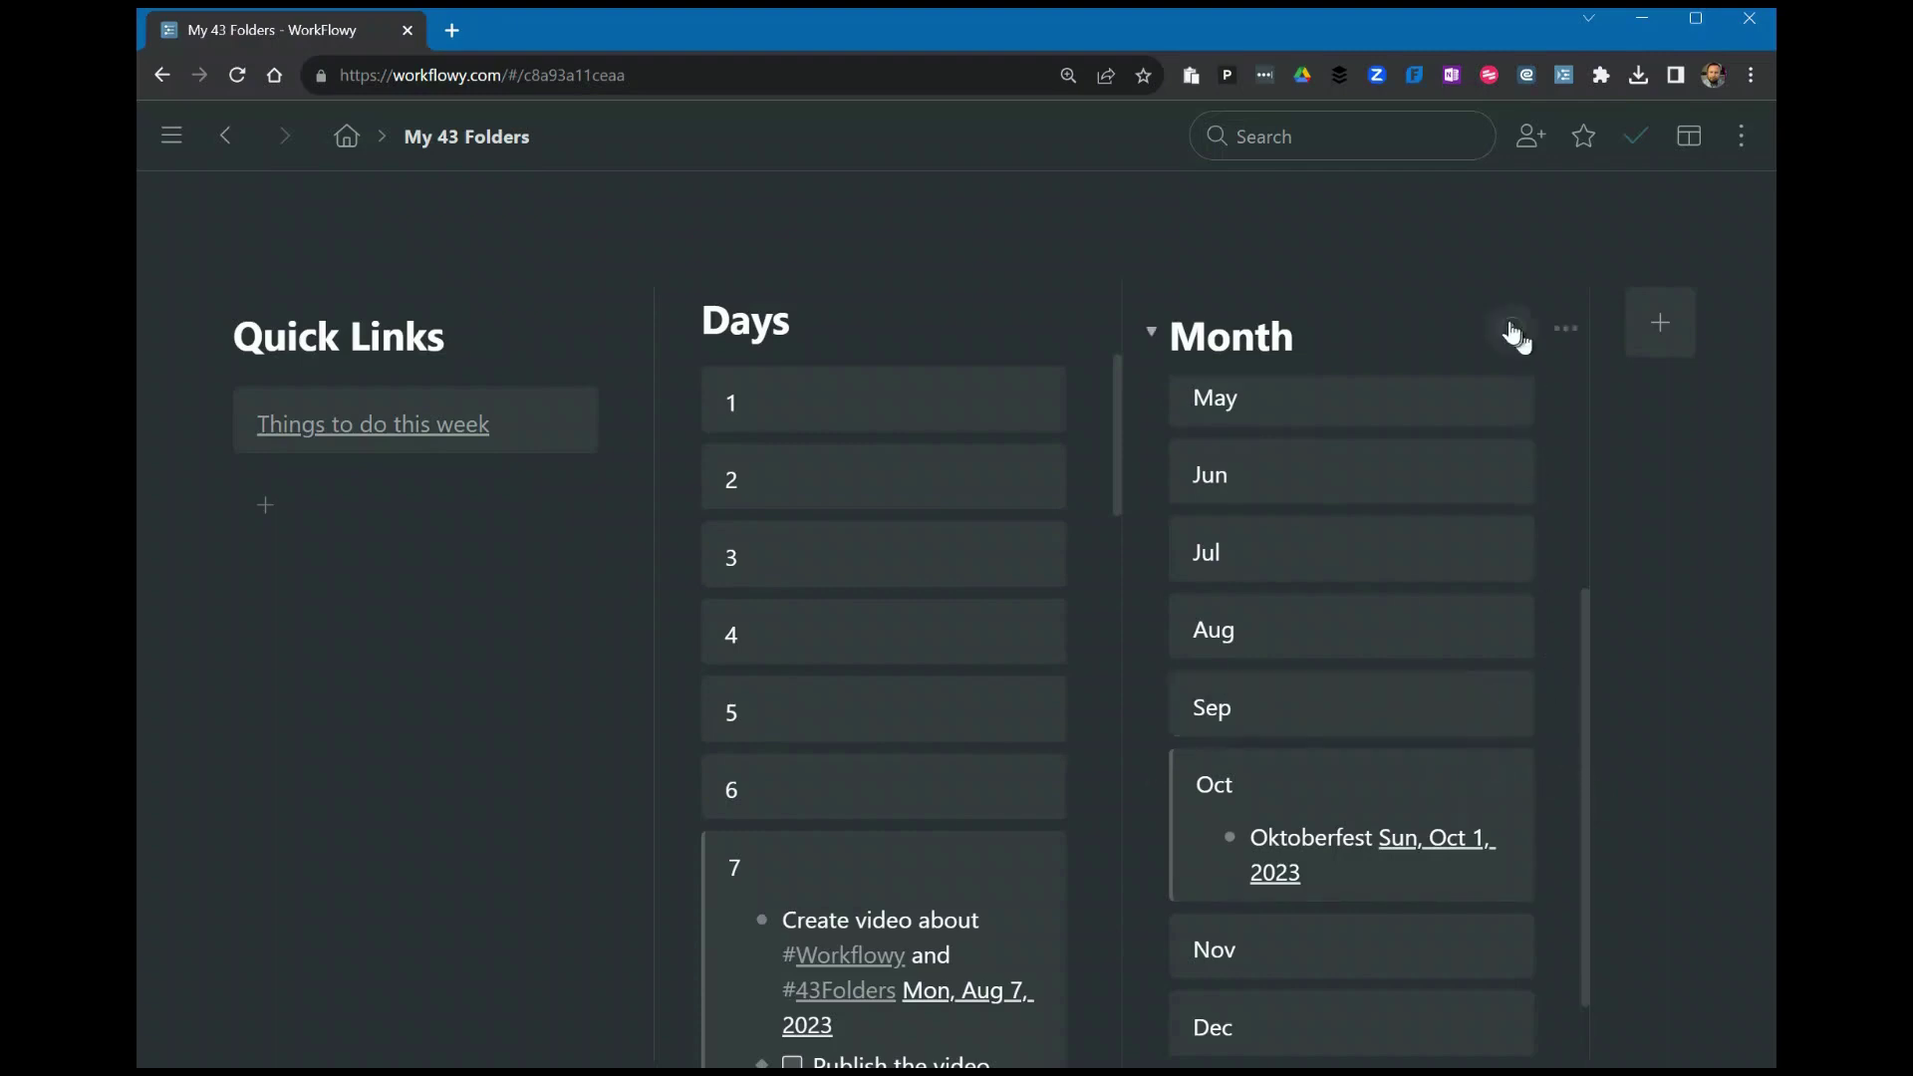
Run an is:todo search narrowed to next week, copy its address, and clear the search.
click(1383, 141)
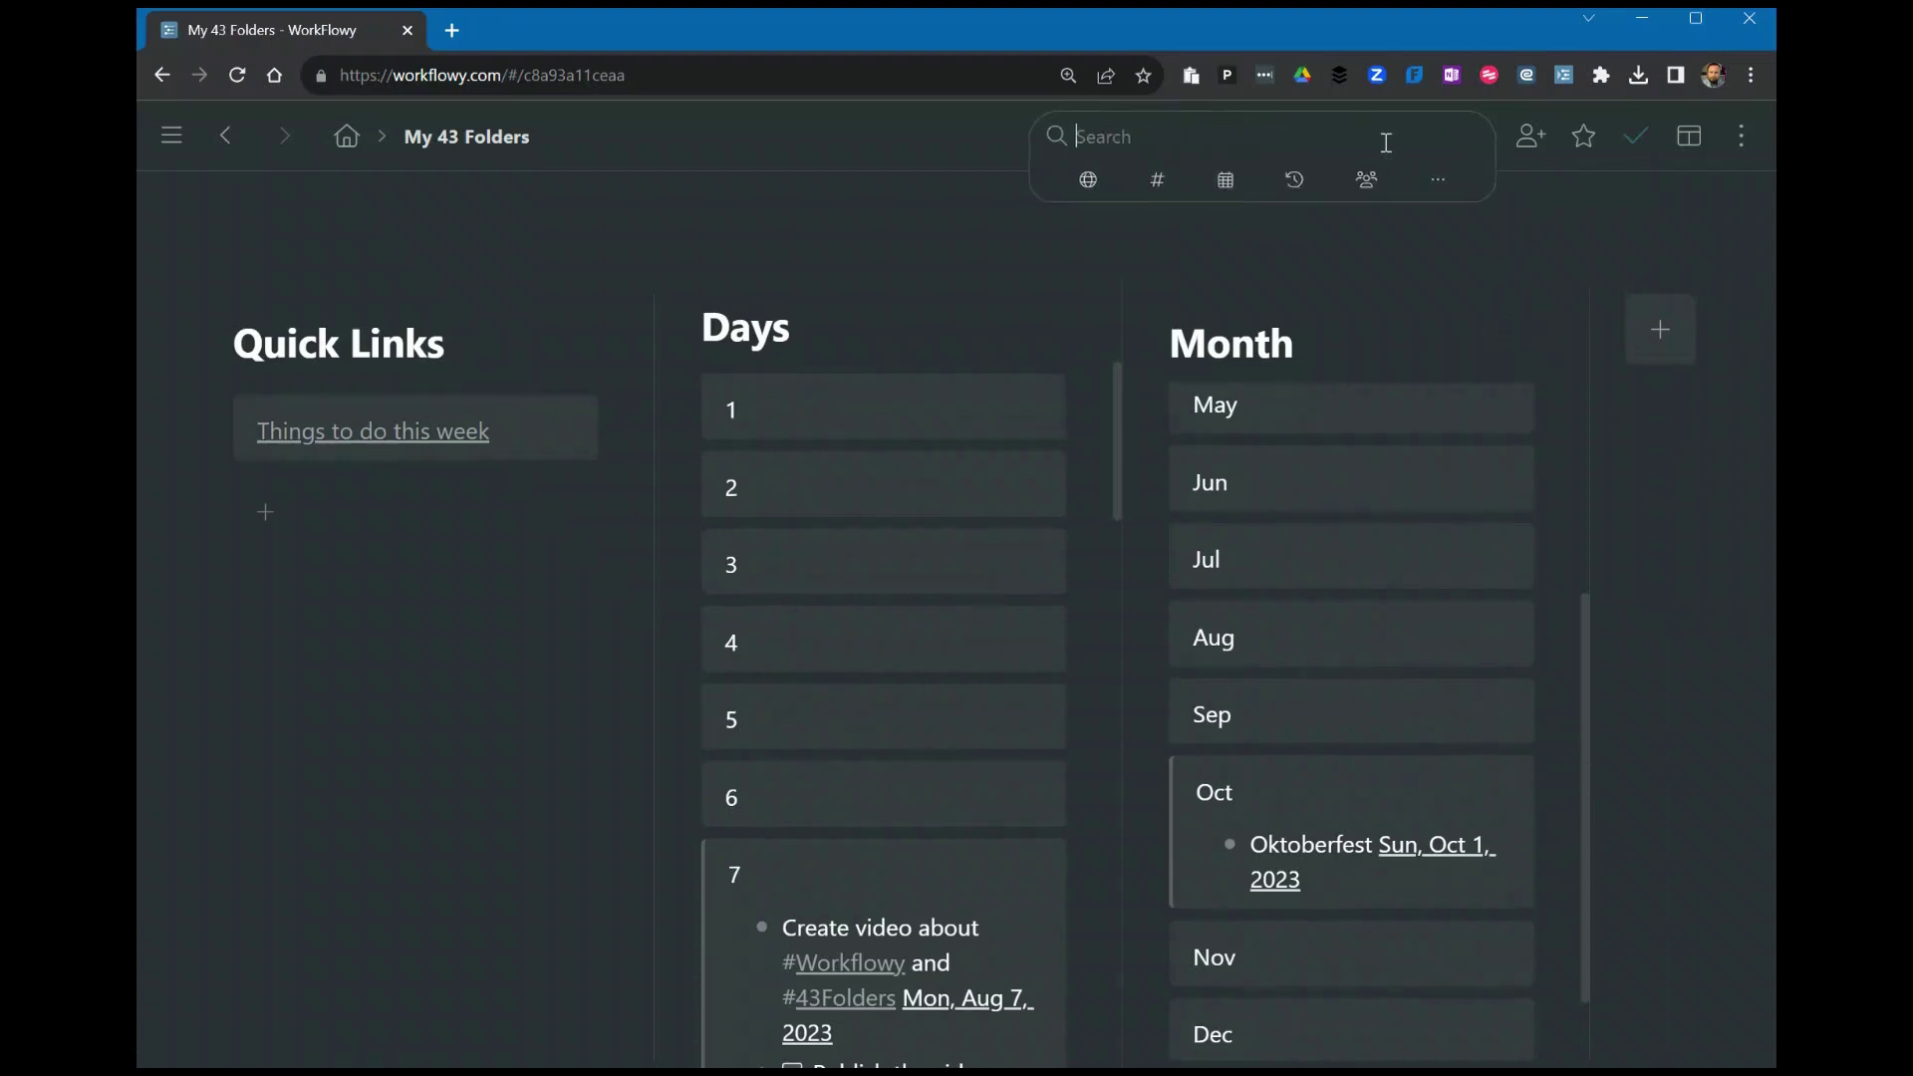
click(1438, 179)
click(1367, 180)
click(1438, 180)
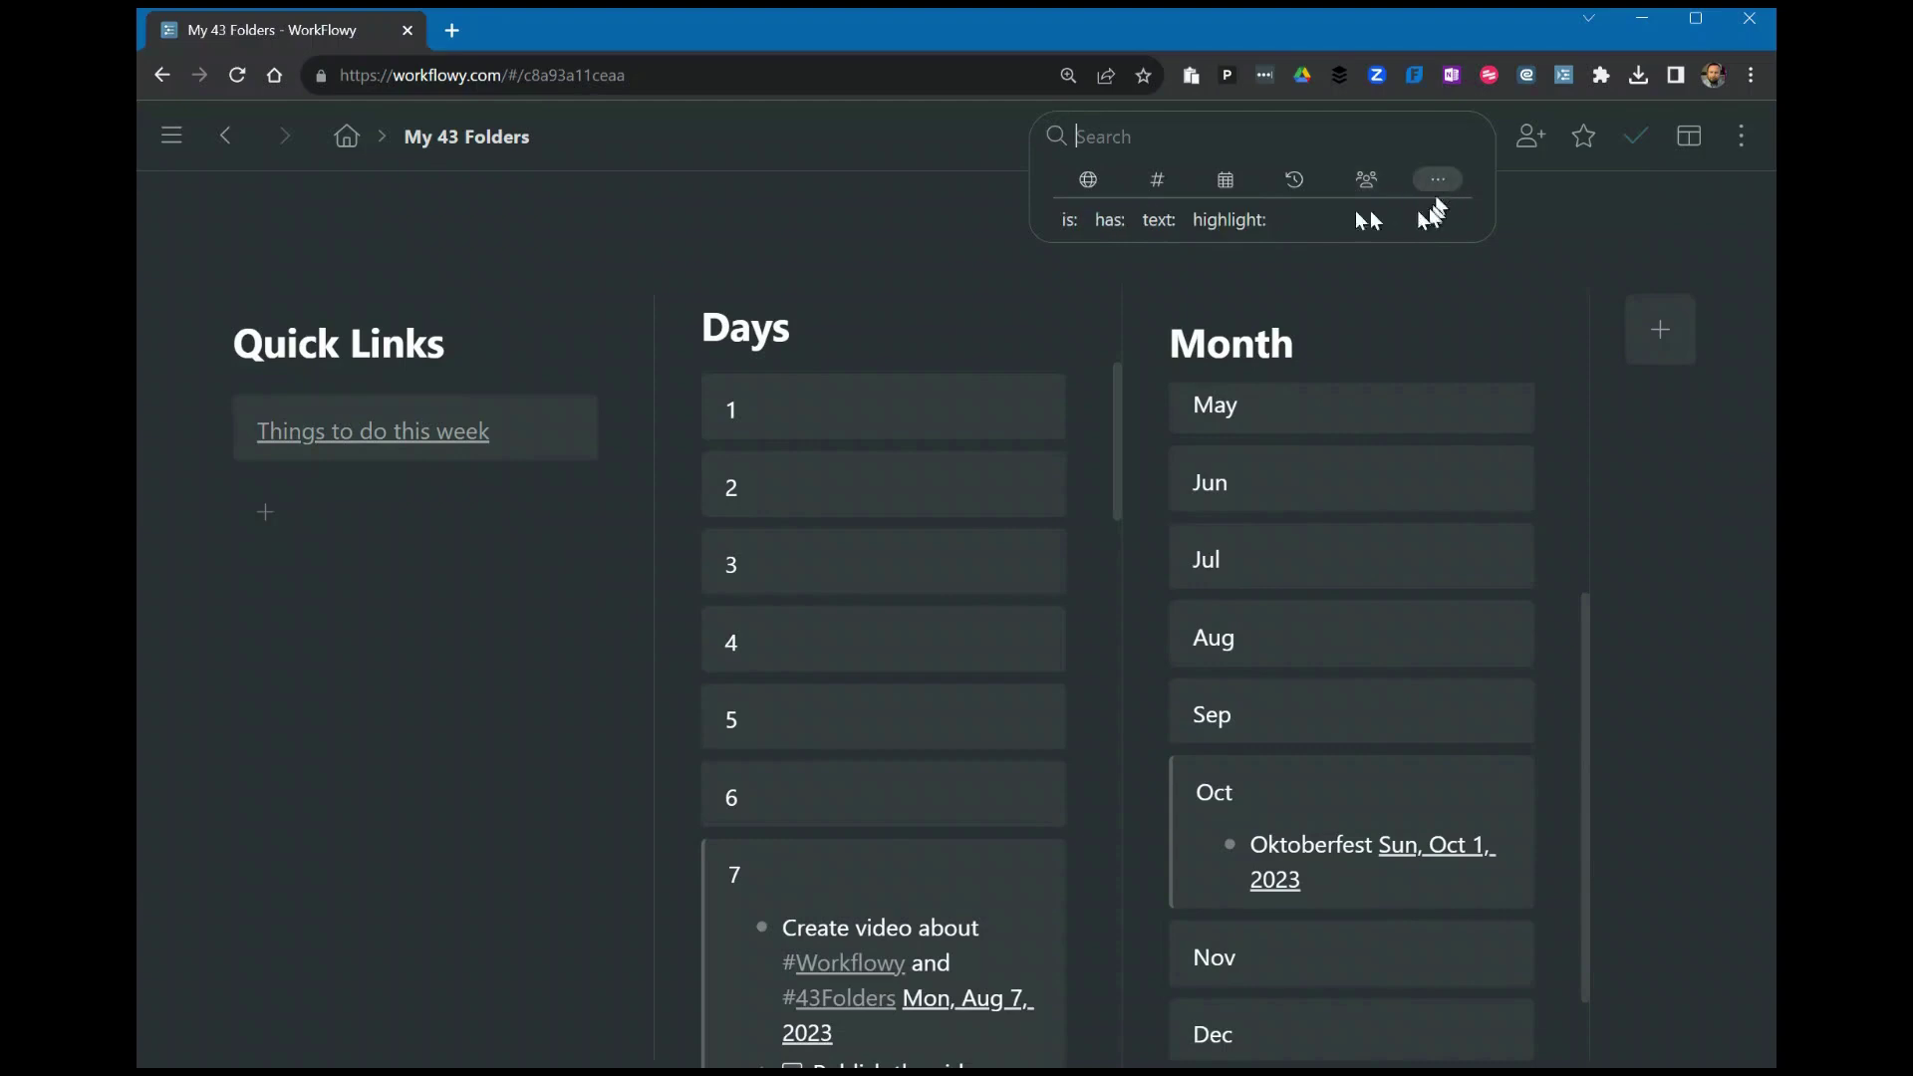
click(1072, 218)
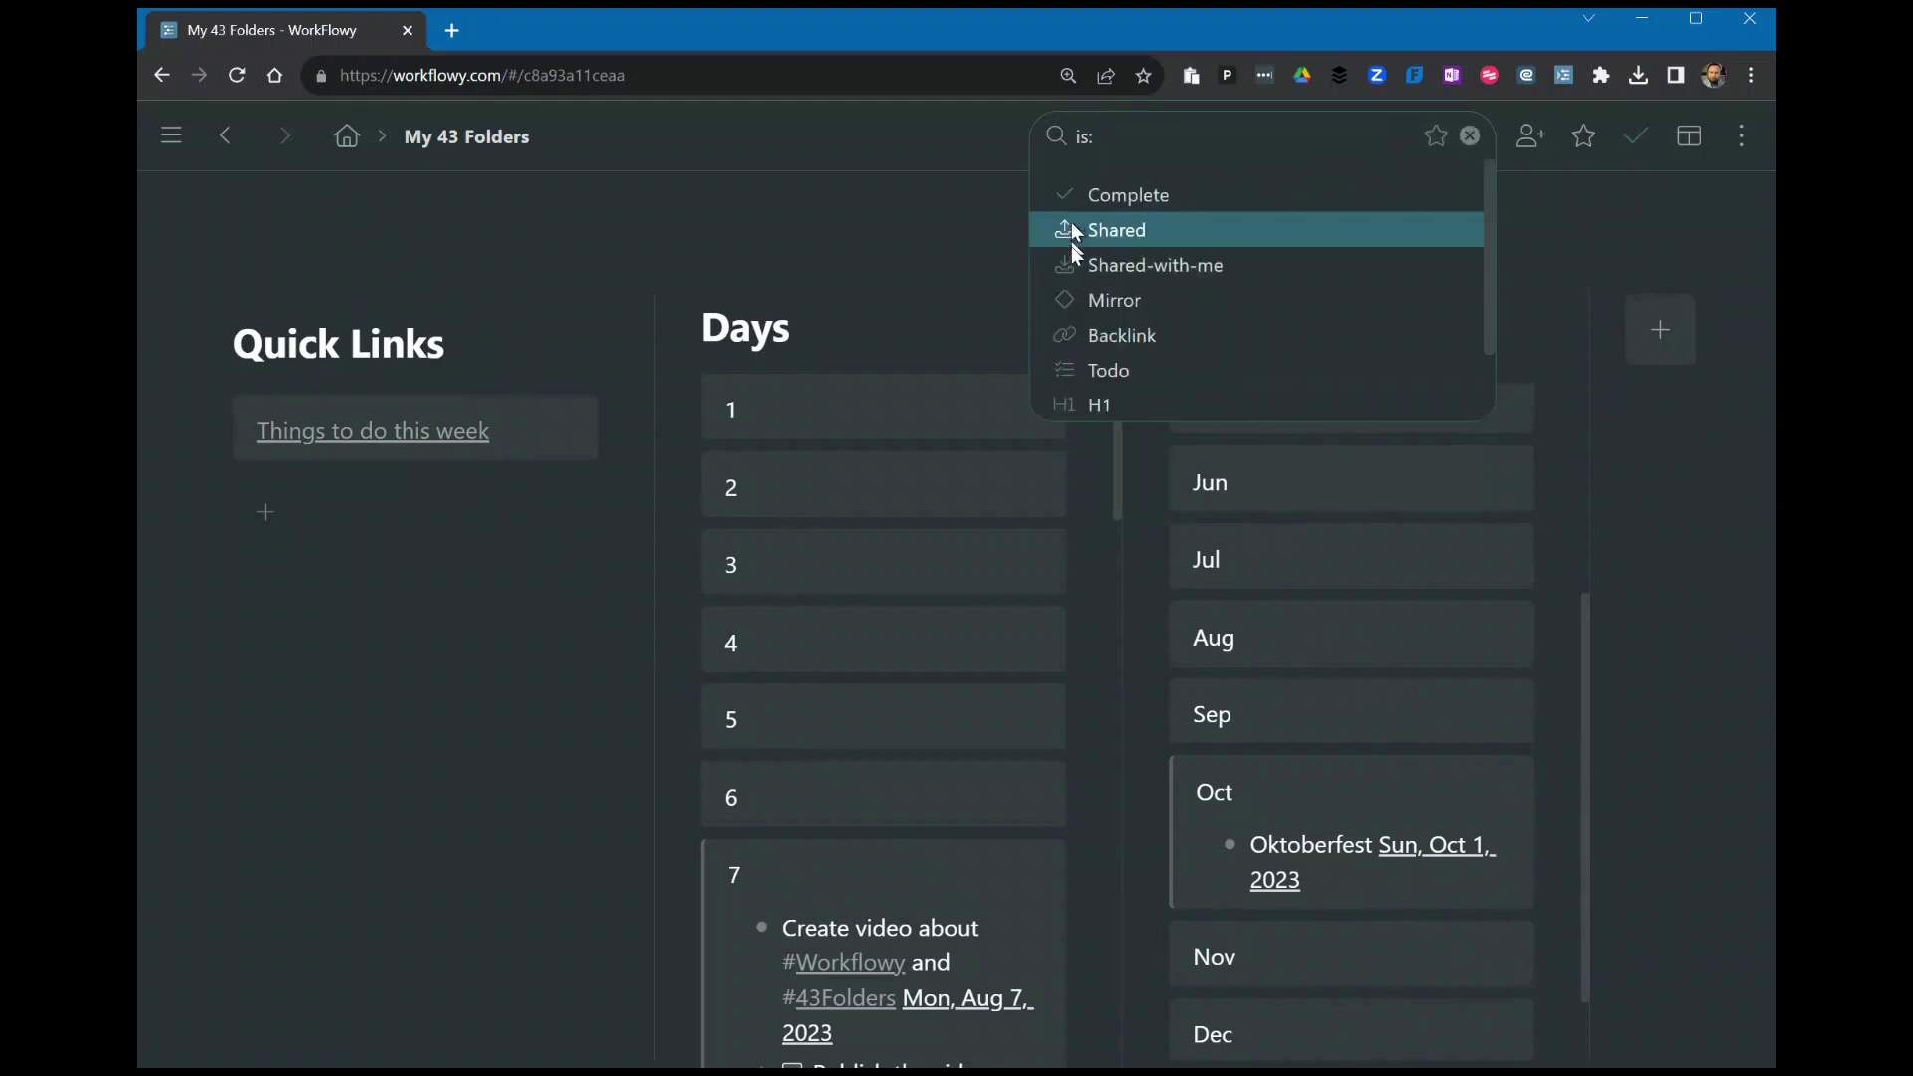
click(1114, 365)
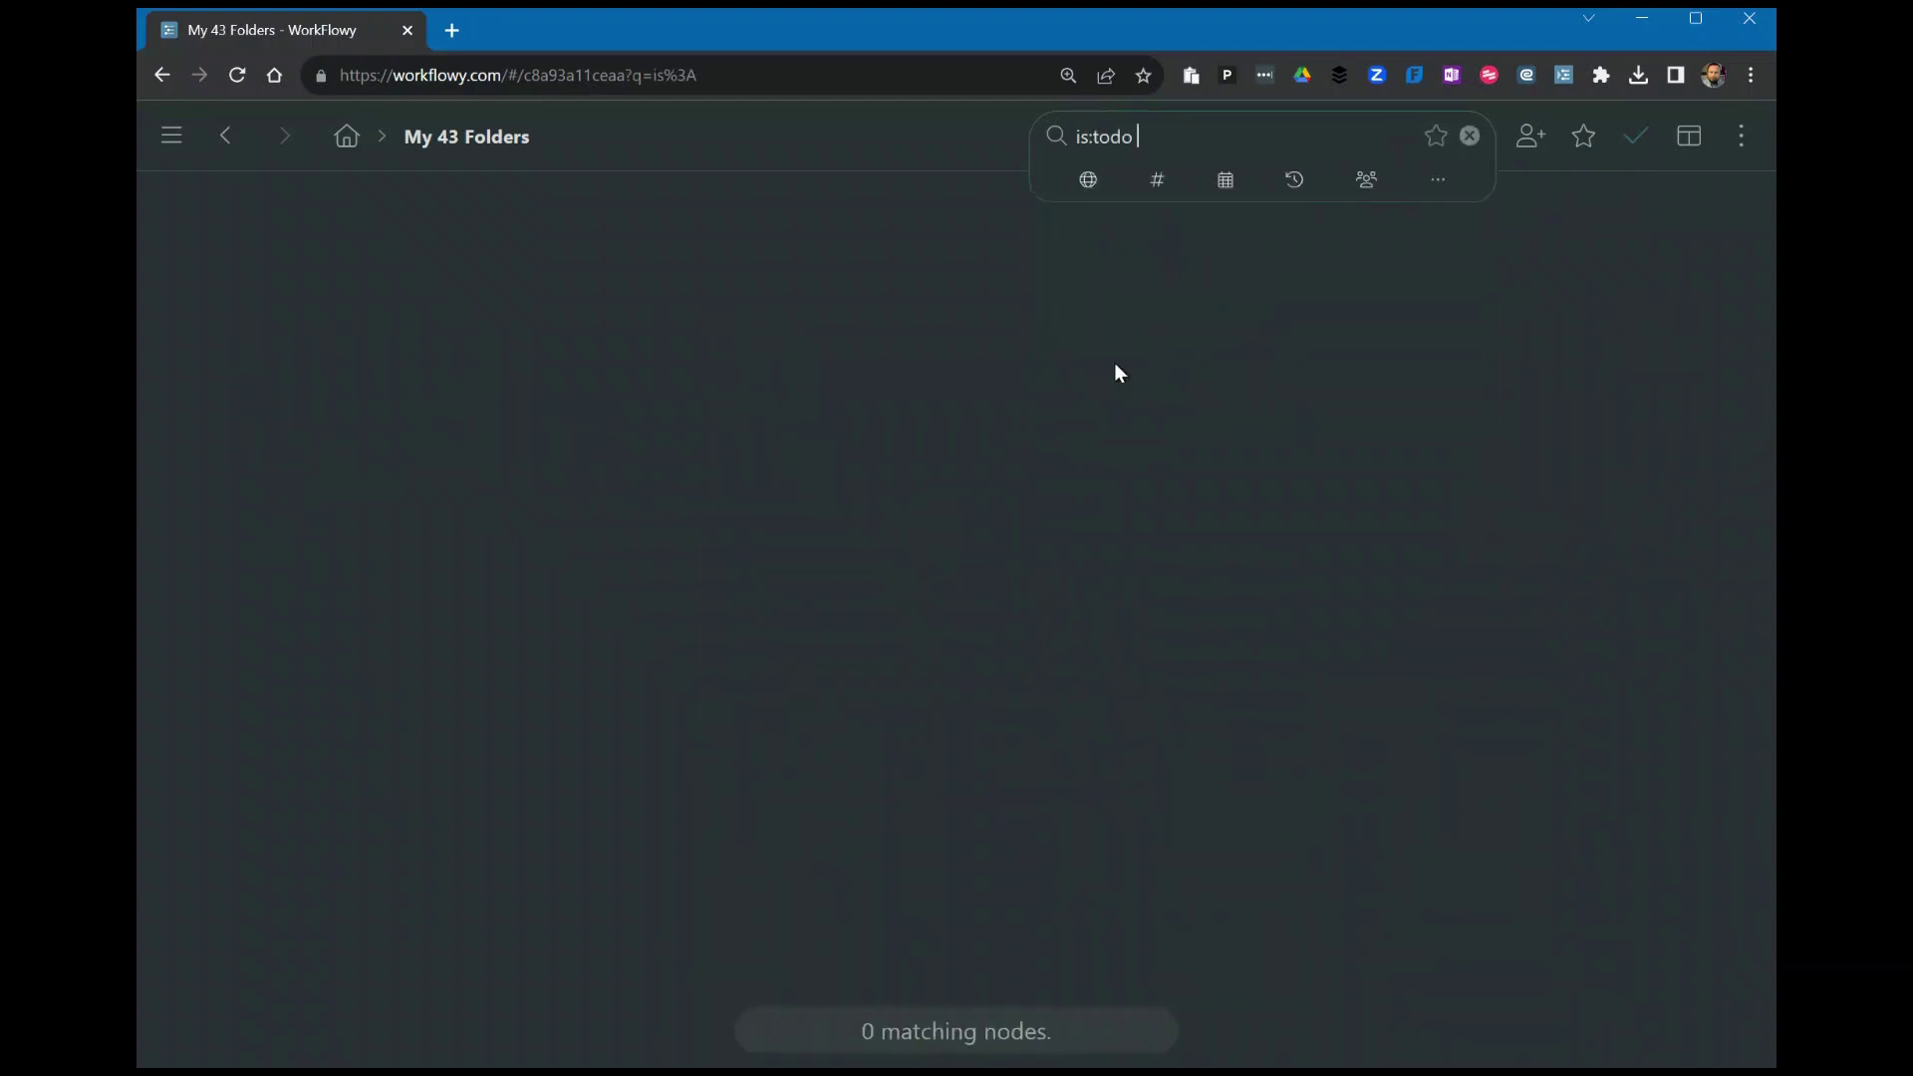
click(1228, 182)
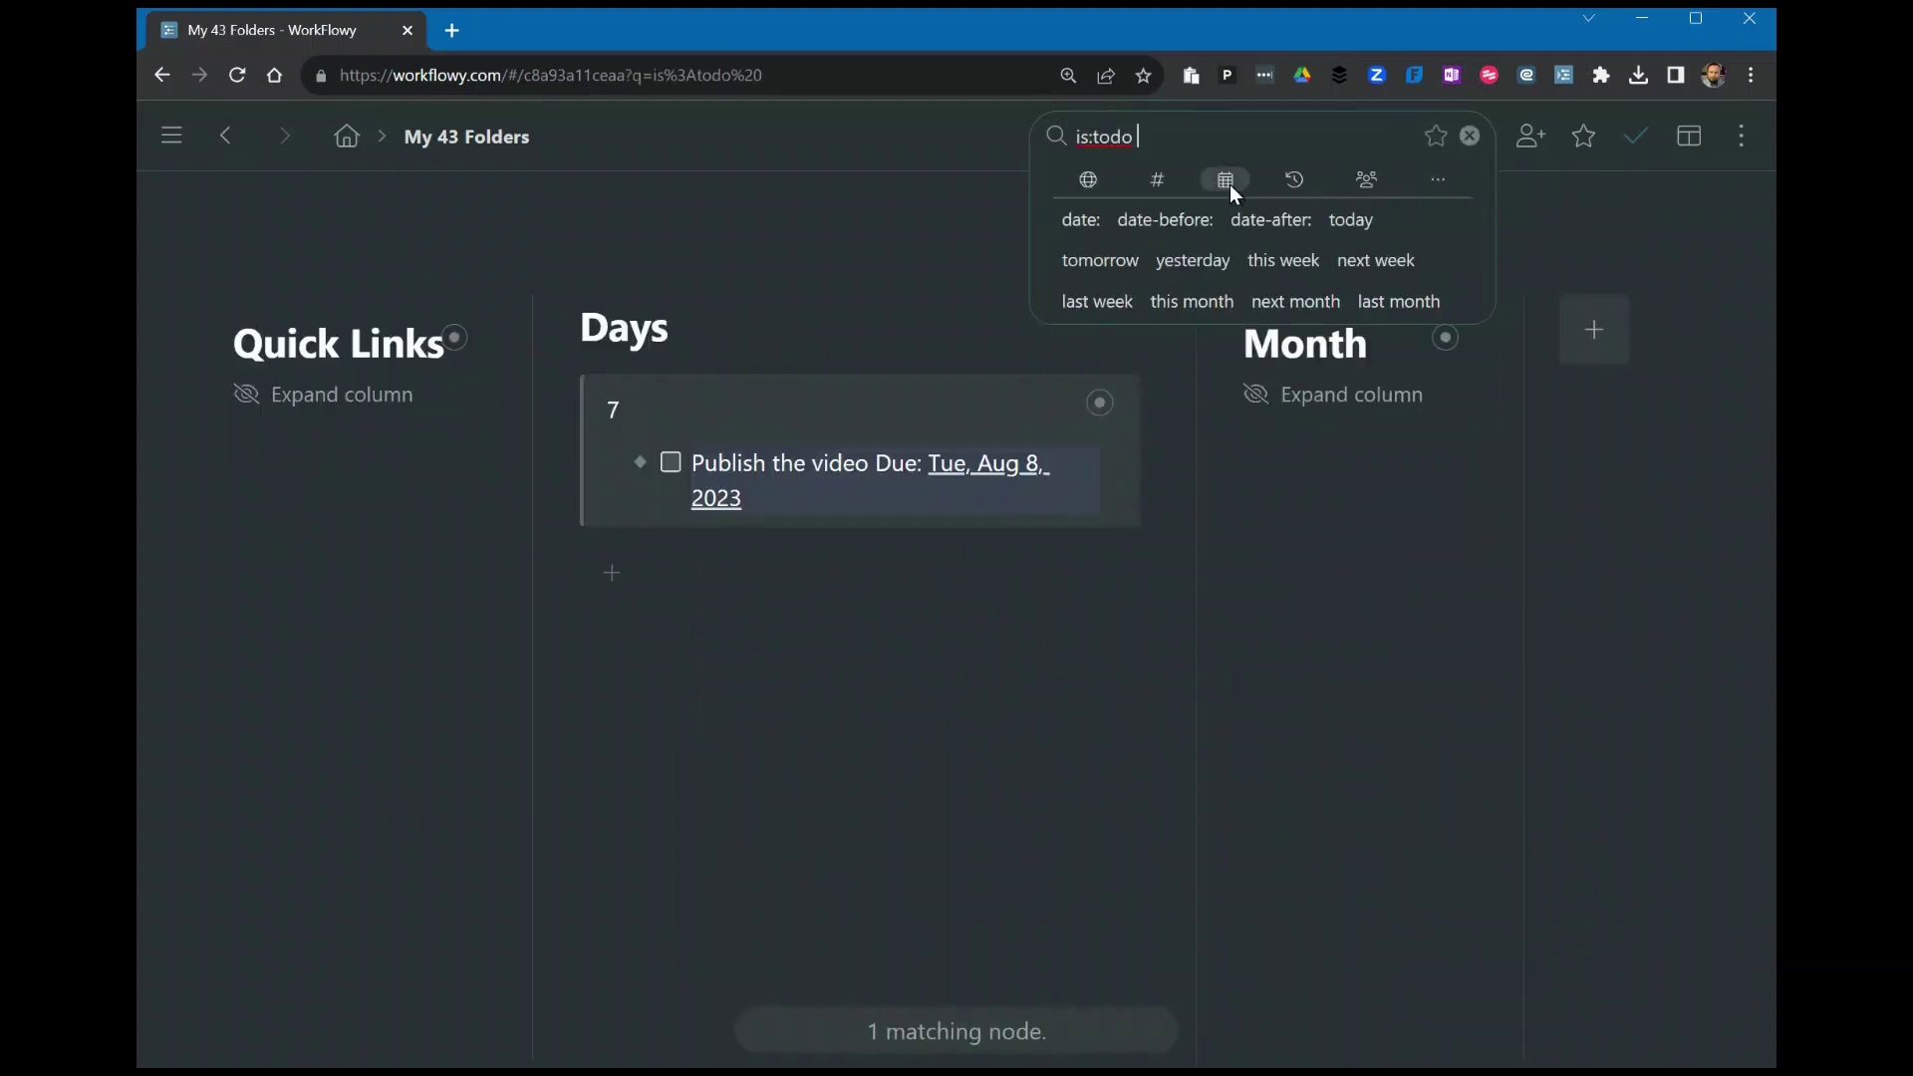
click(1371, 266)
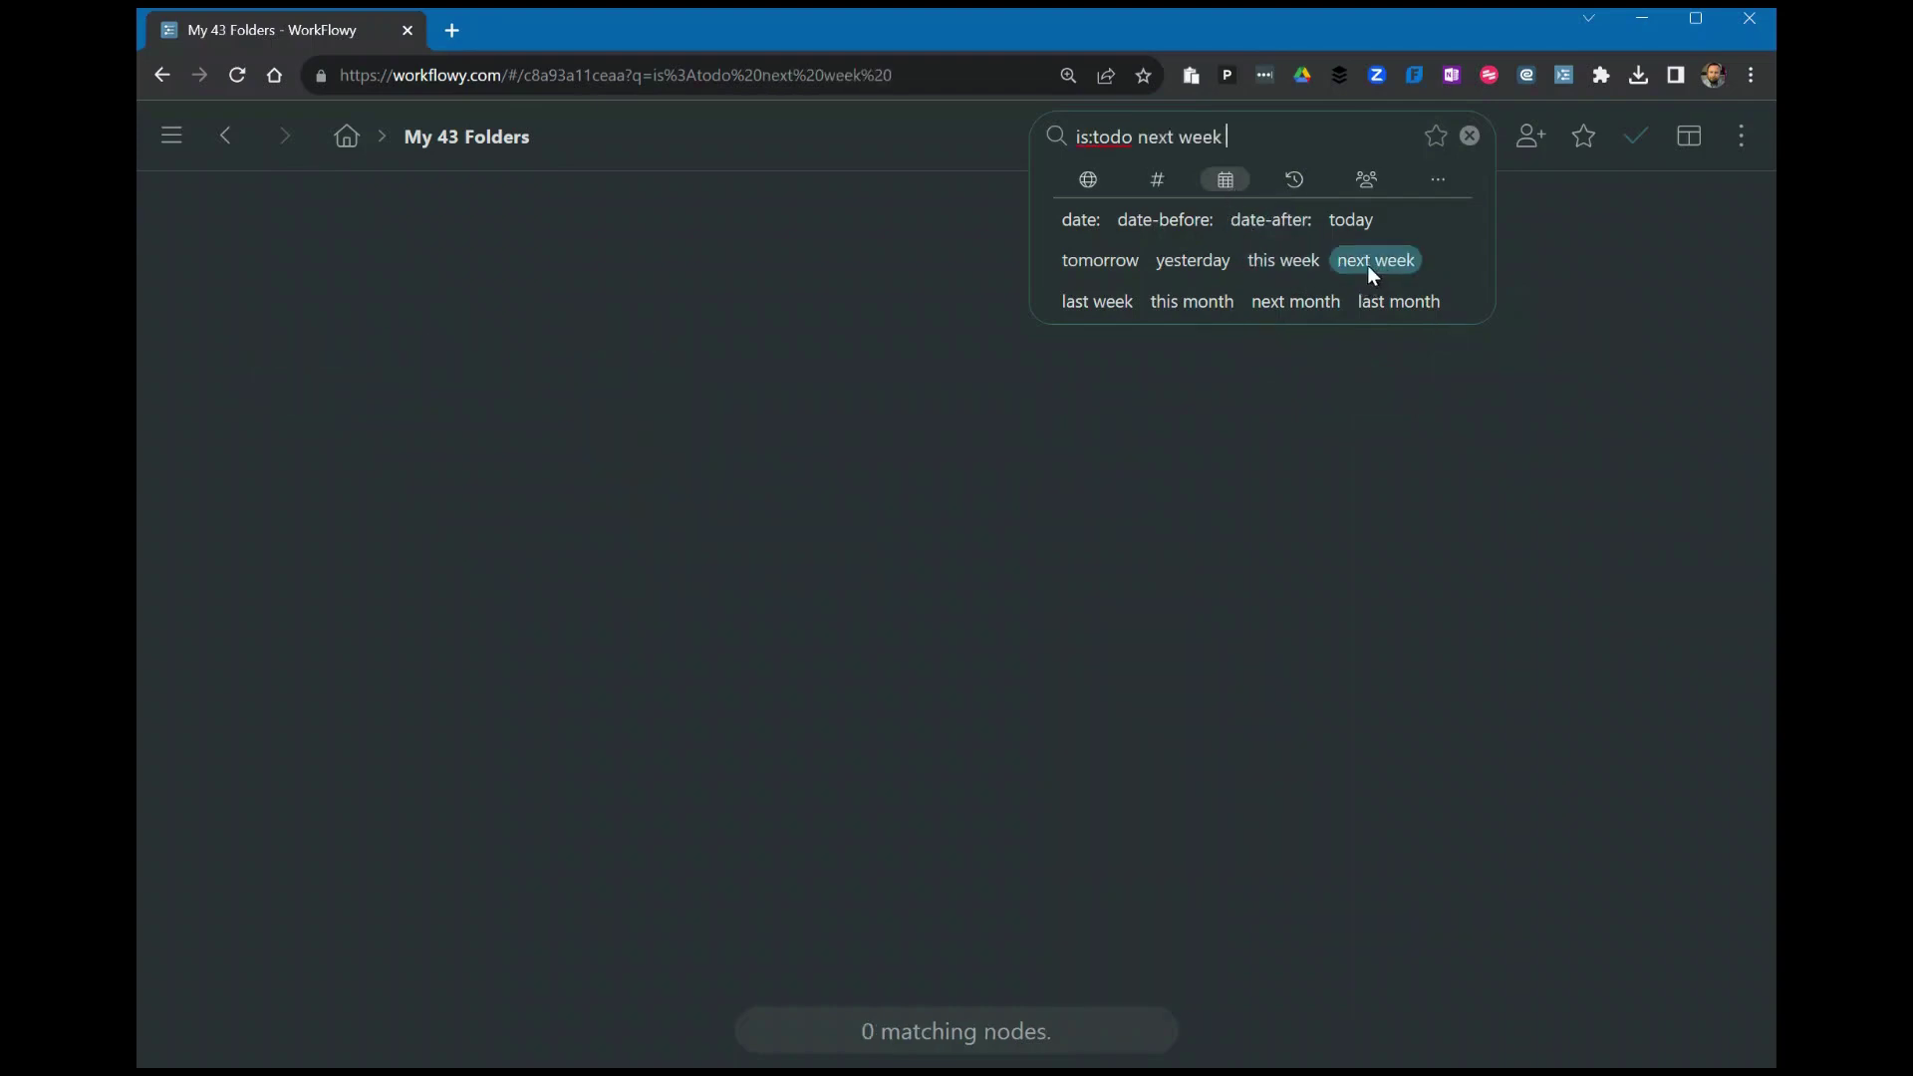
key(ctrl+l)
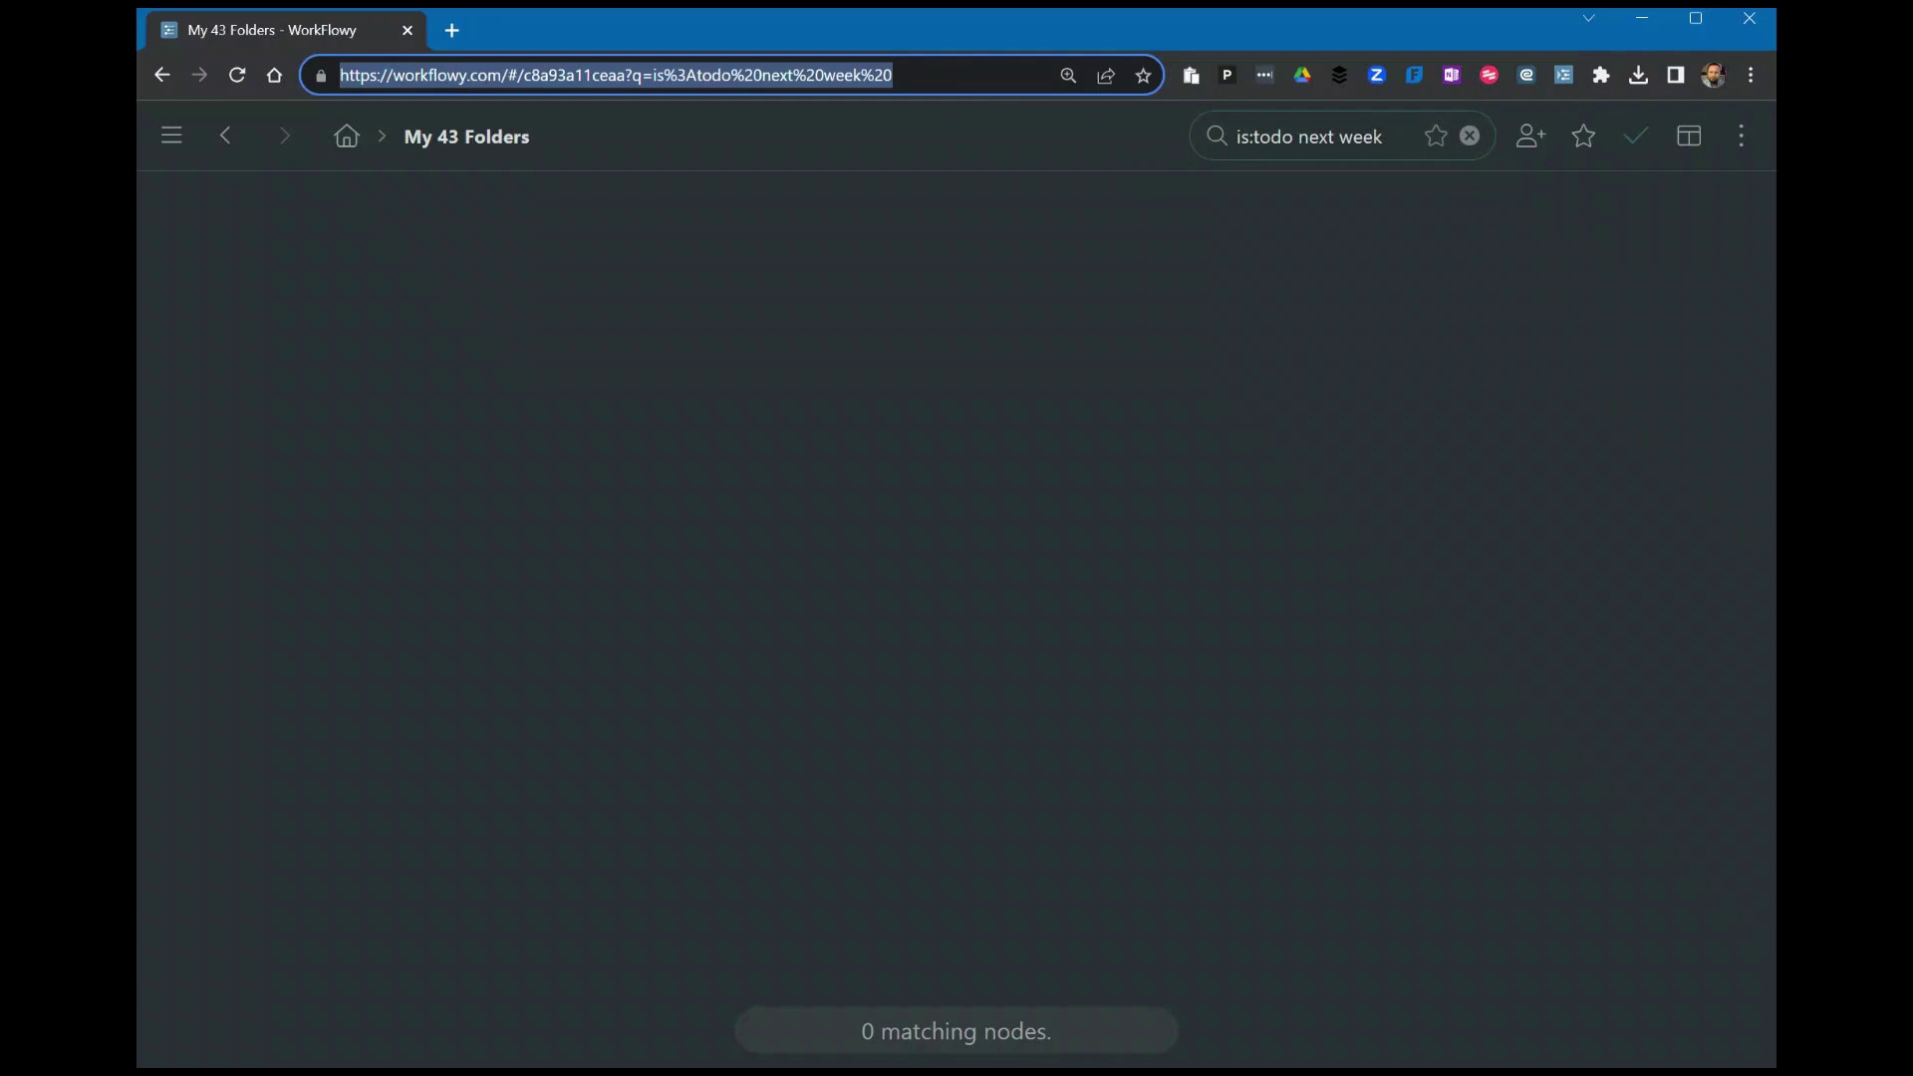
click(1465, 142)
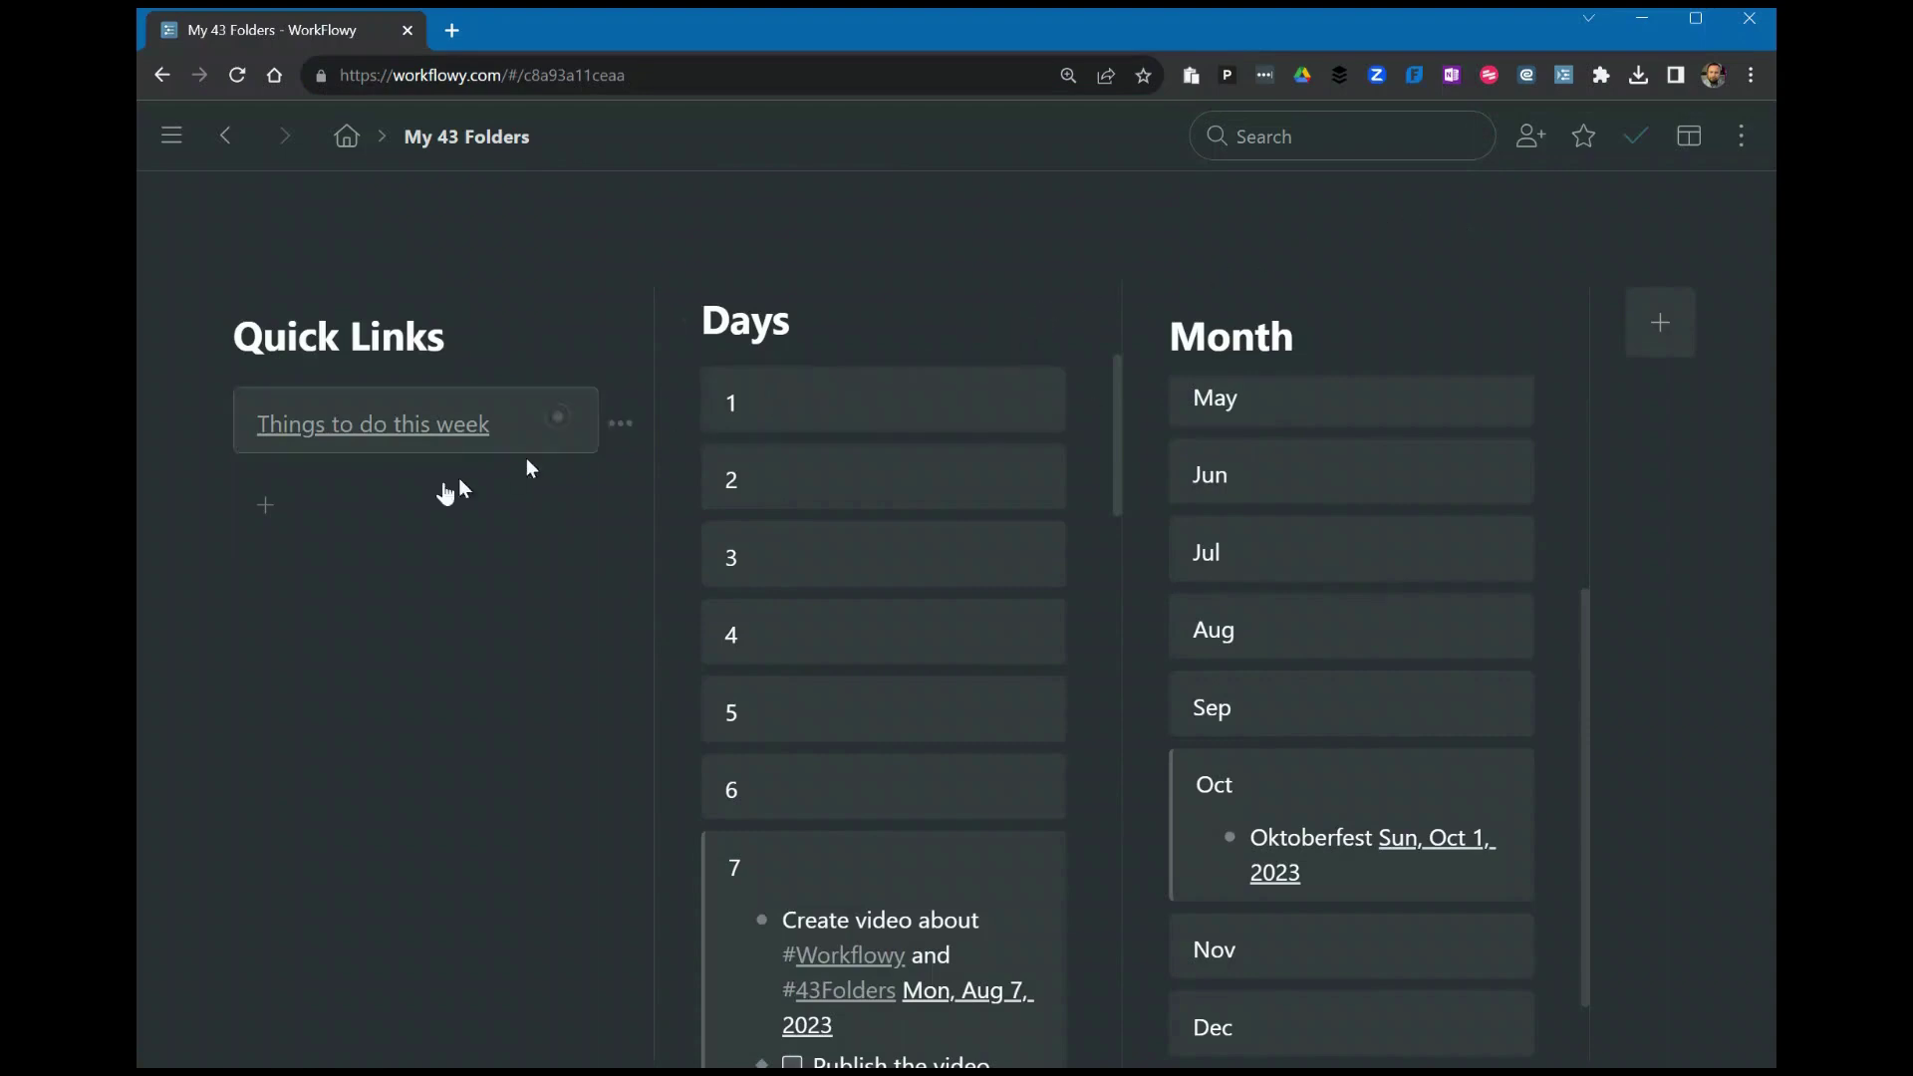
Add 'Things to do next week' to Quick Links, link it to the copied search, and test it.
click(265, 505)
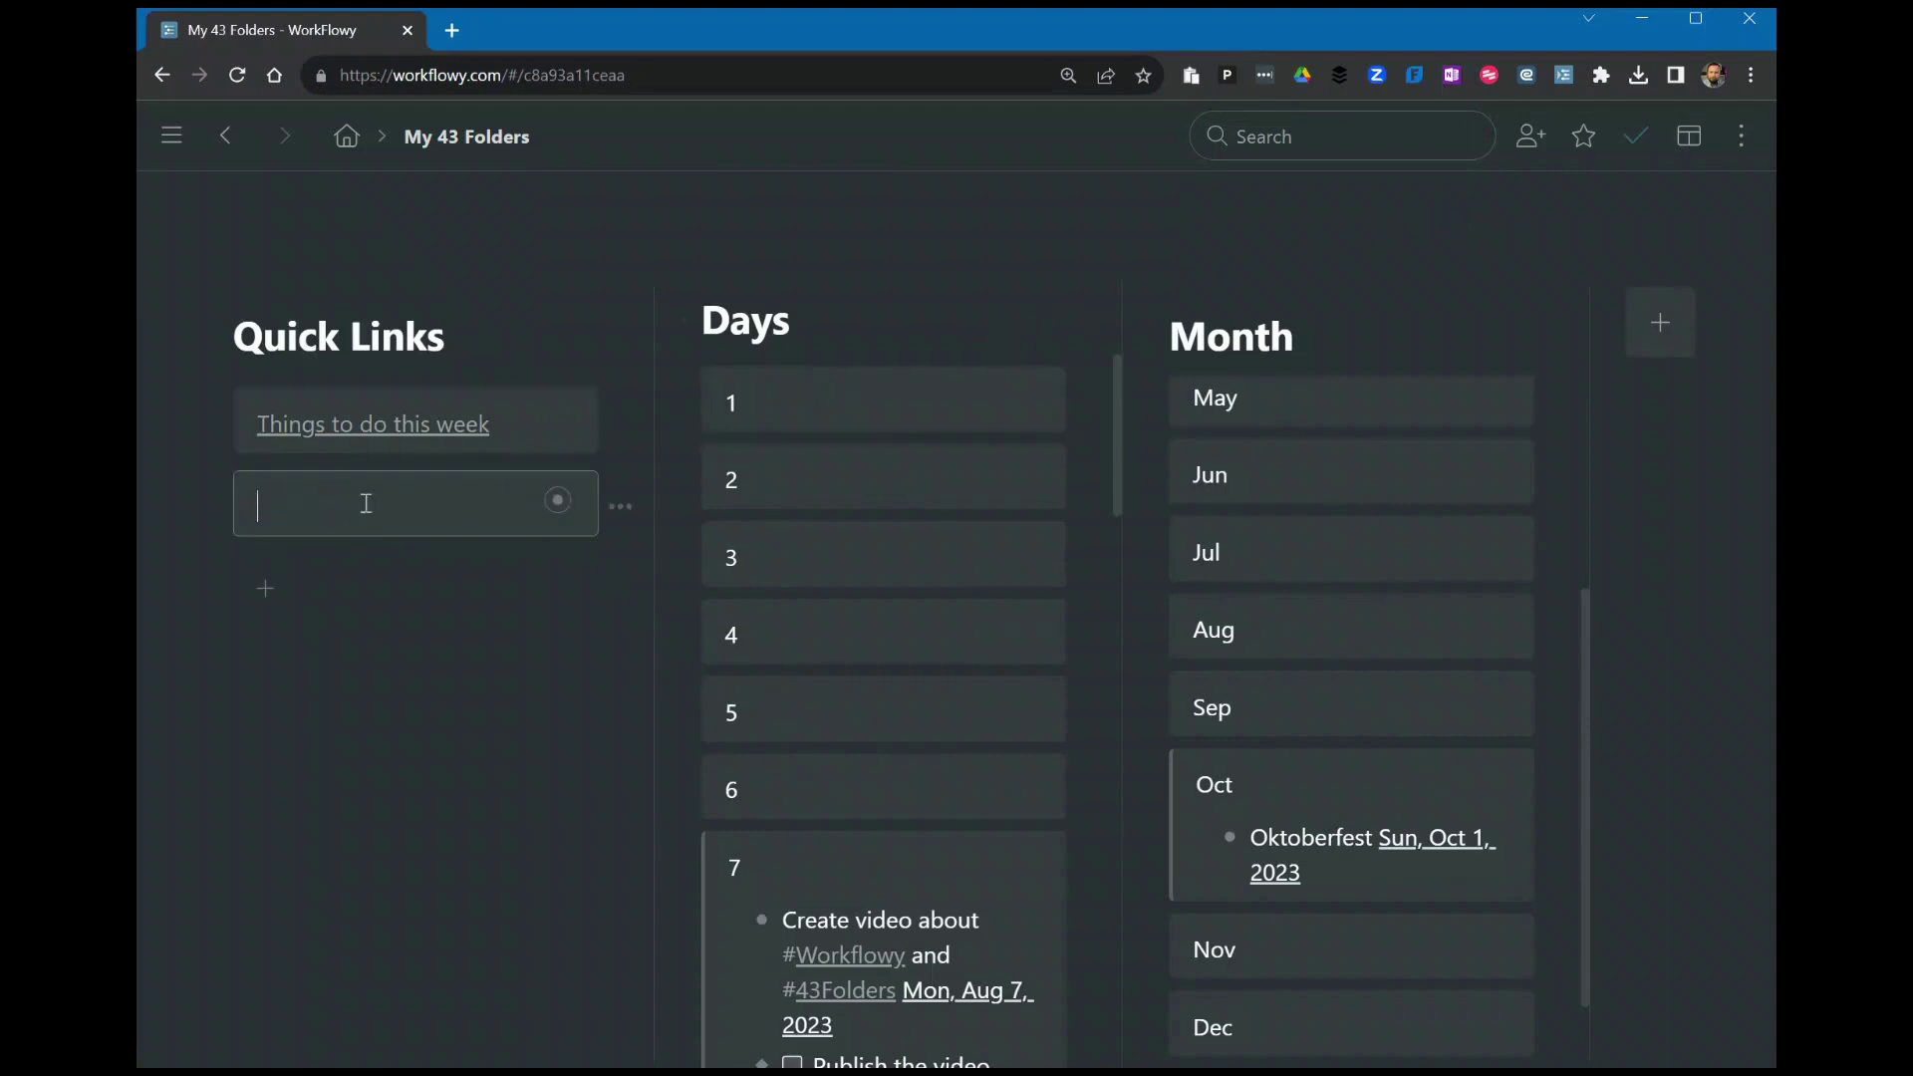
text(Things to do next week)
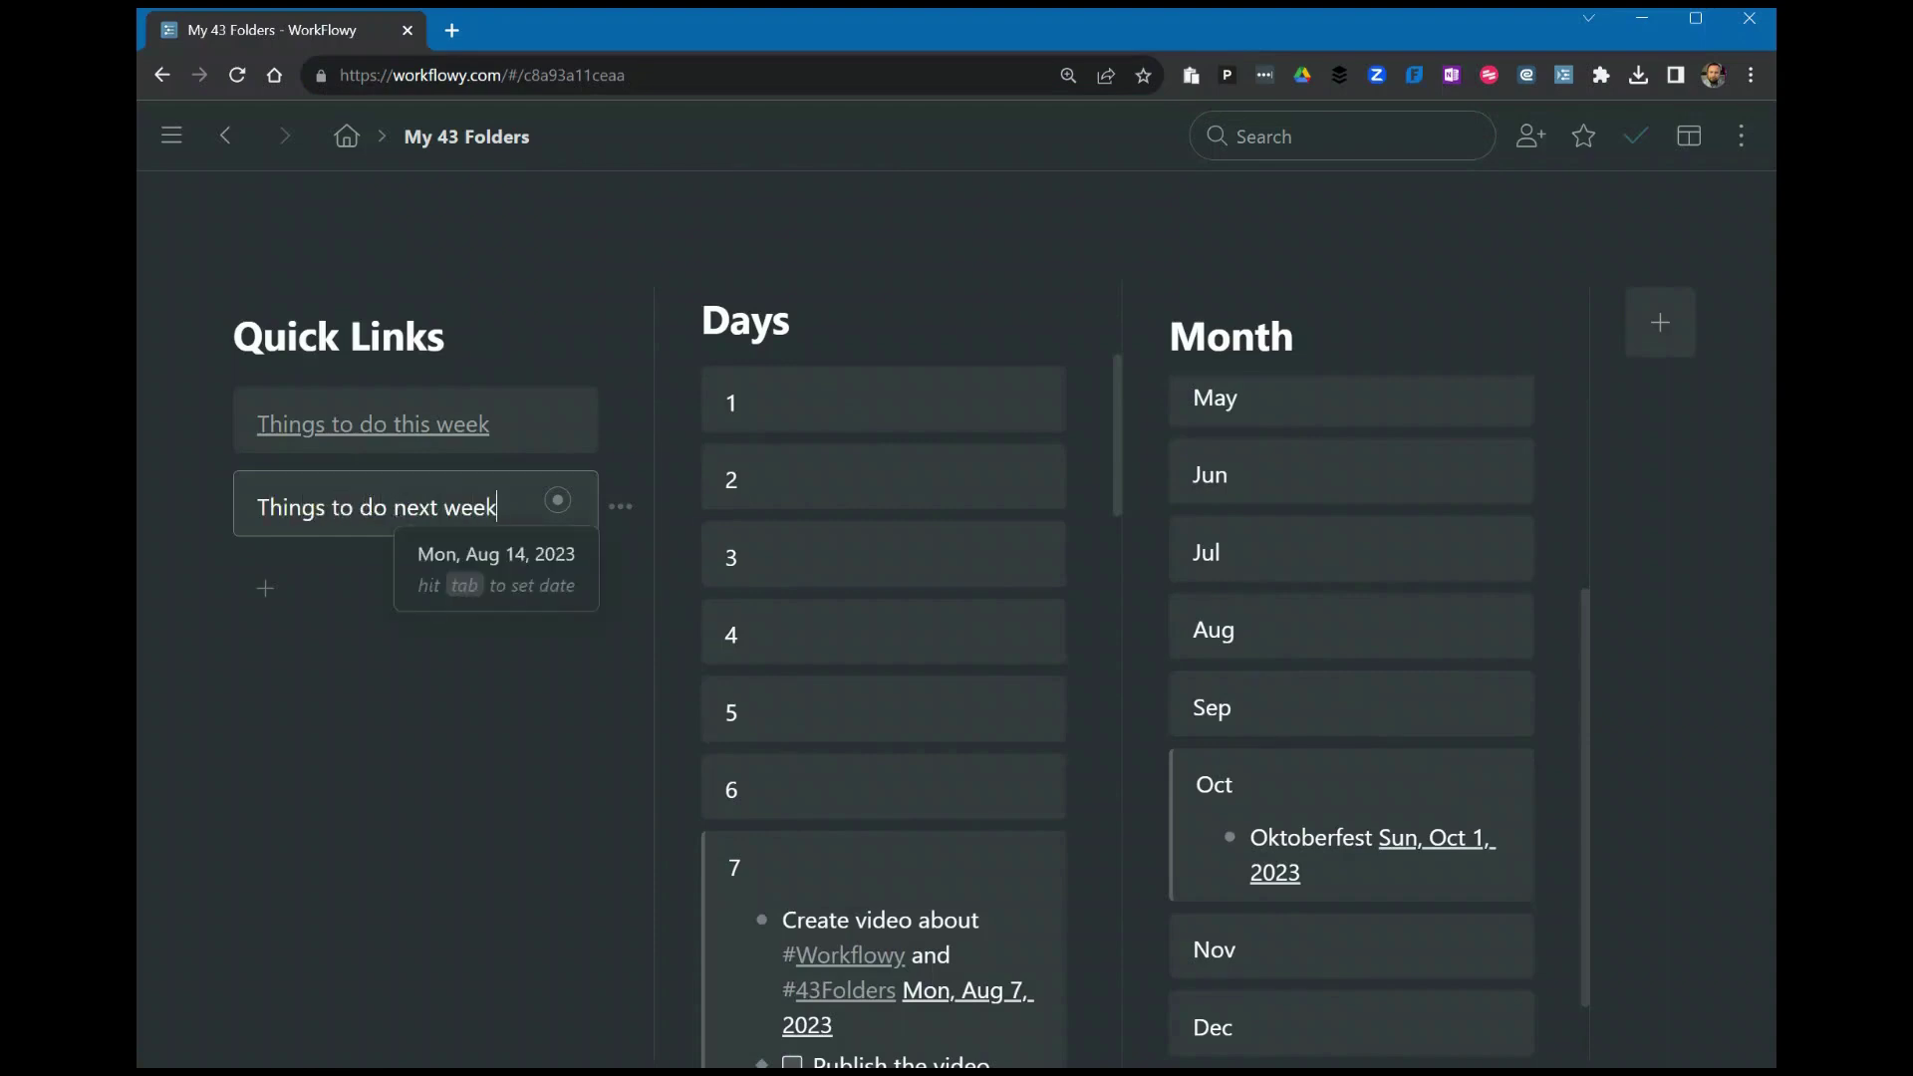
key(ctrl+a)
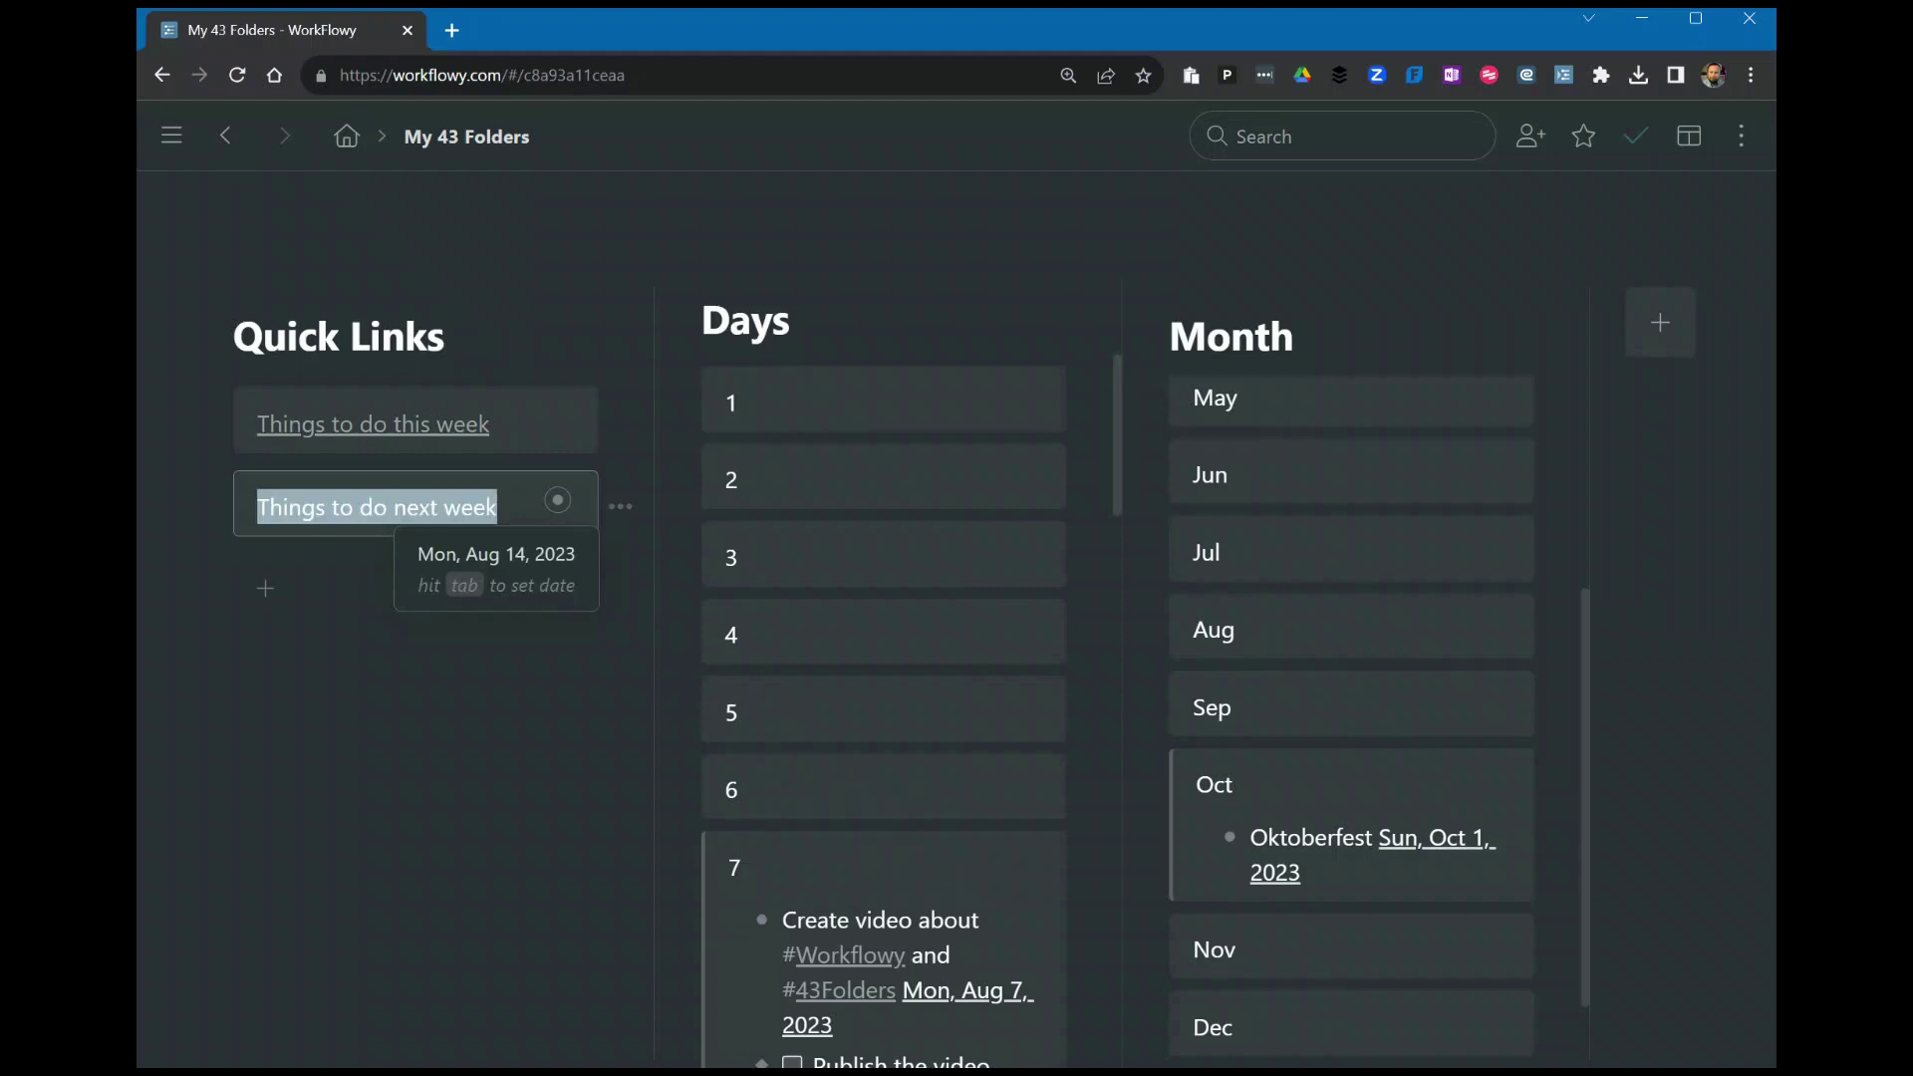
key(ctrl+k)
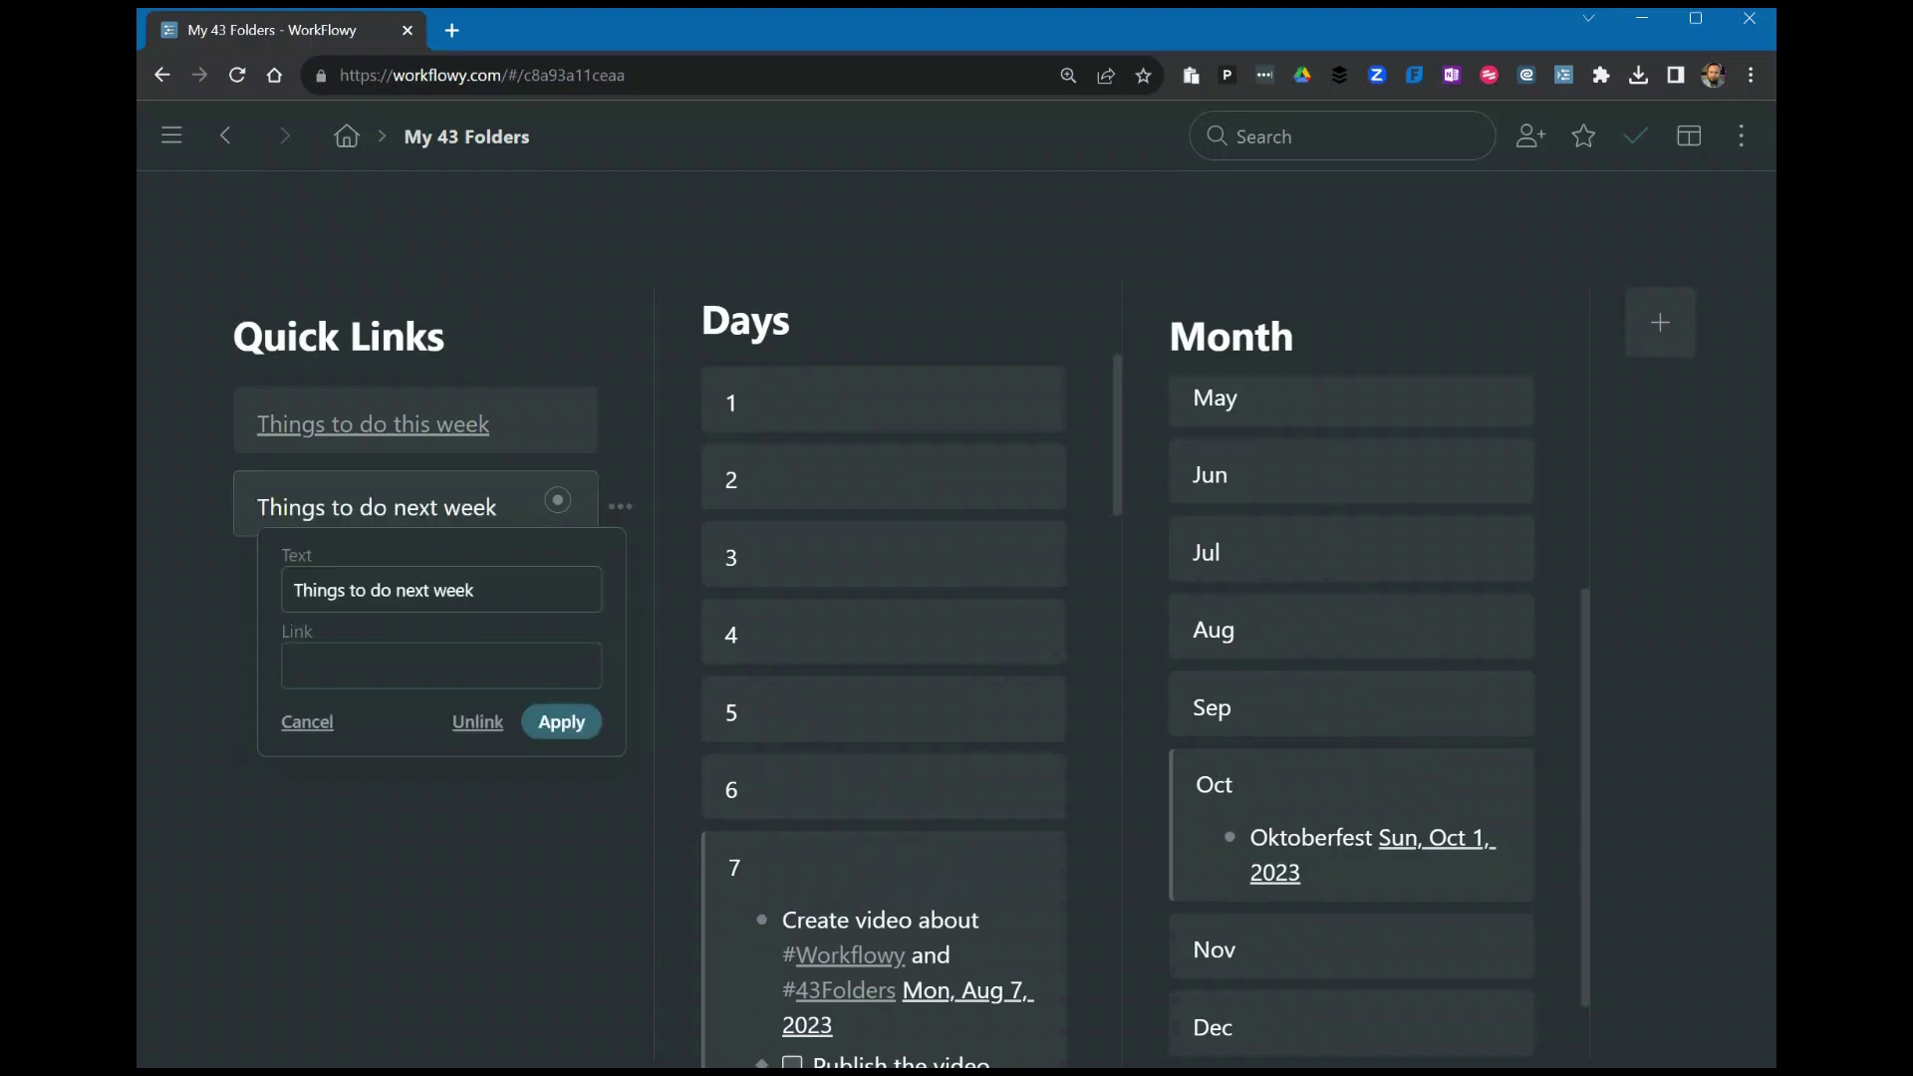
key(ctrl+v)
key(Return)
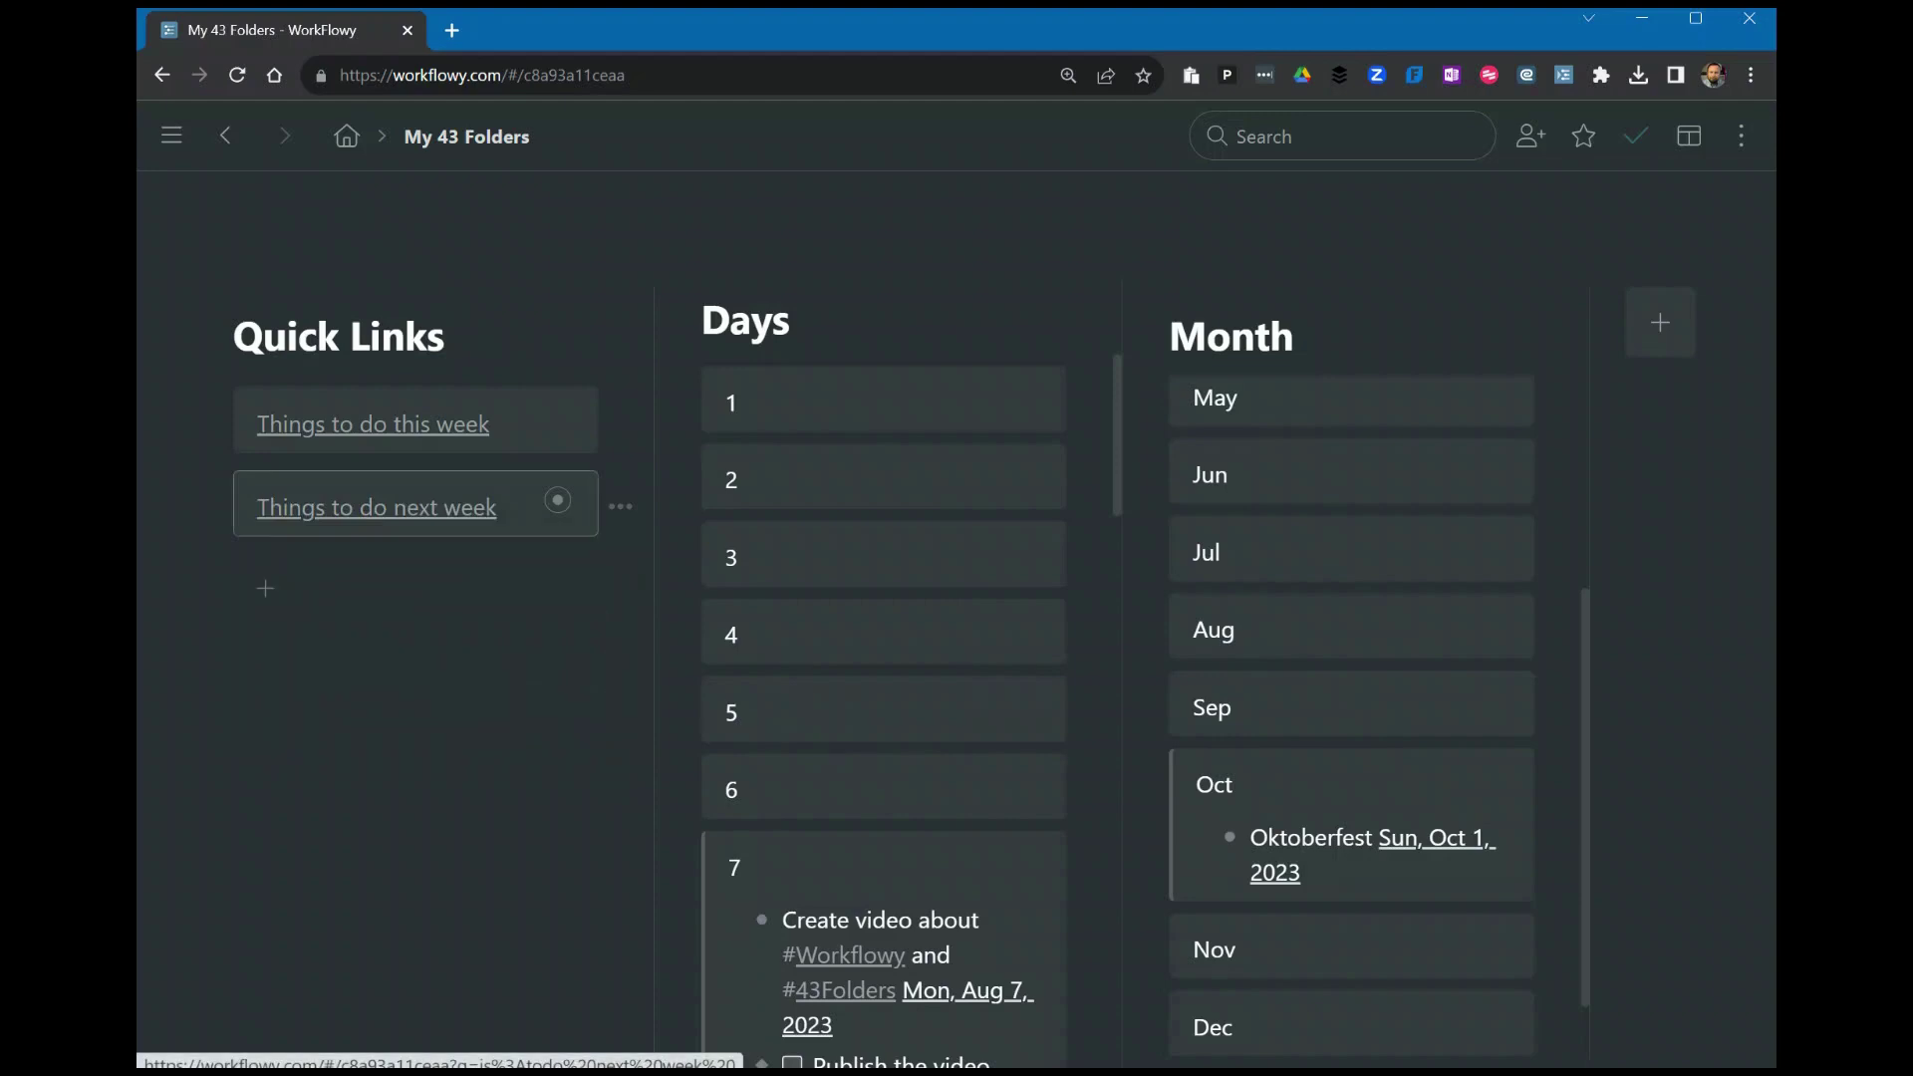
click(417, 510)
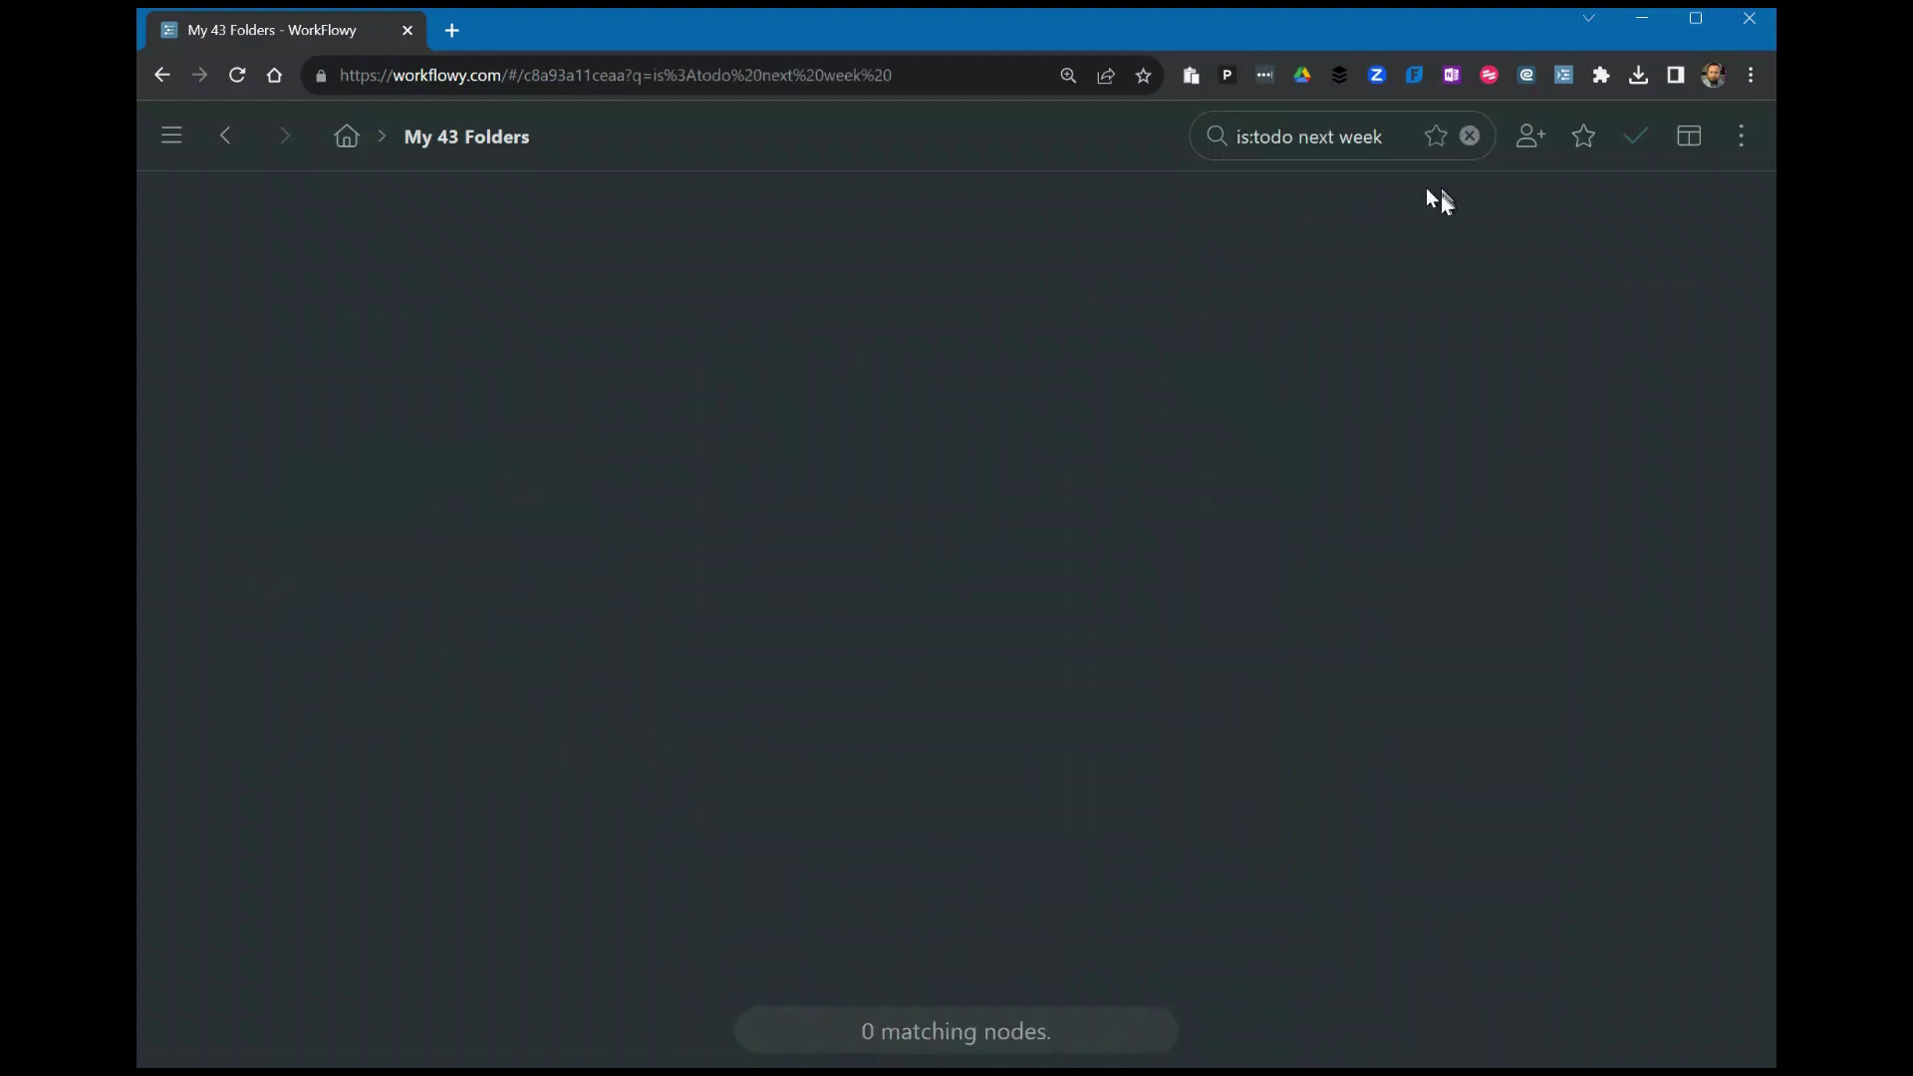
click(1472, 138)
Make 'Review video metrics' on day 12 a to-do by typing [] before it.
scroll(887, 423, down, 10)
scroll(881, 423, down, 5)
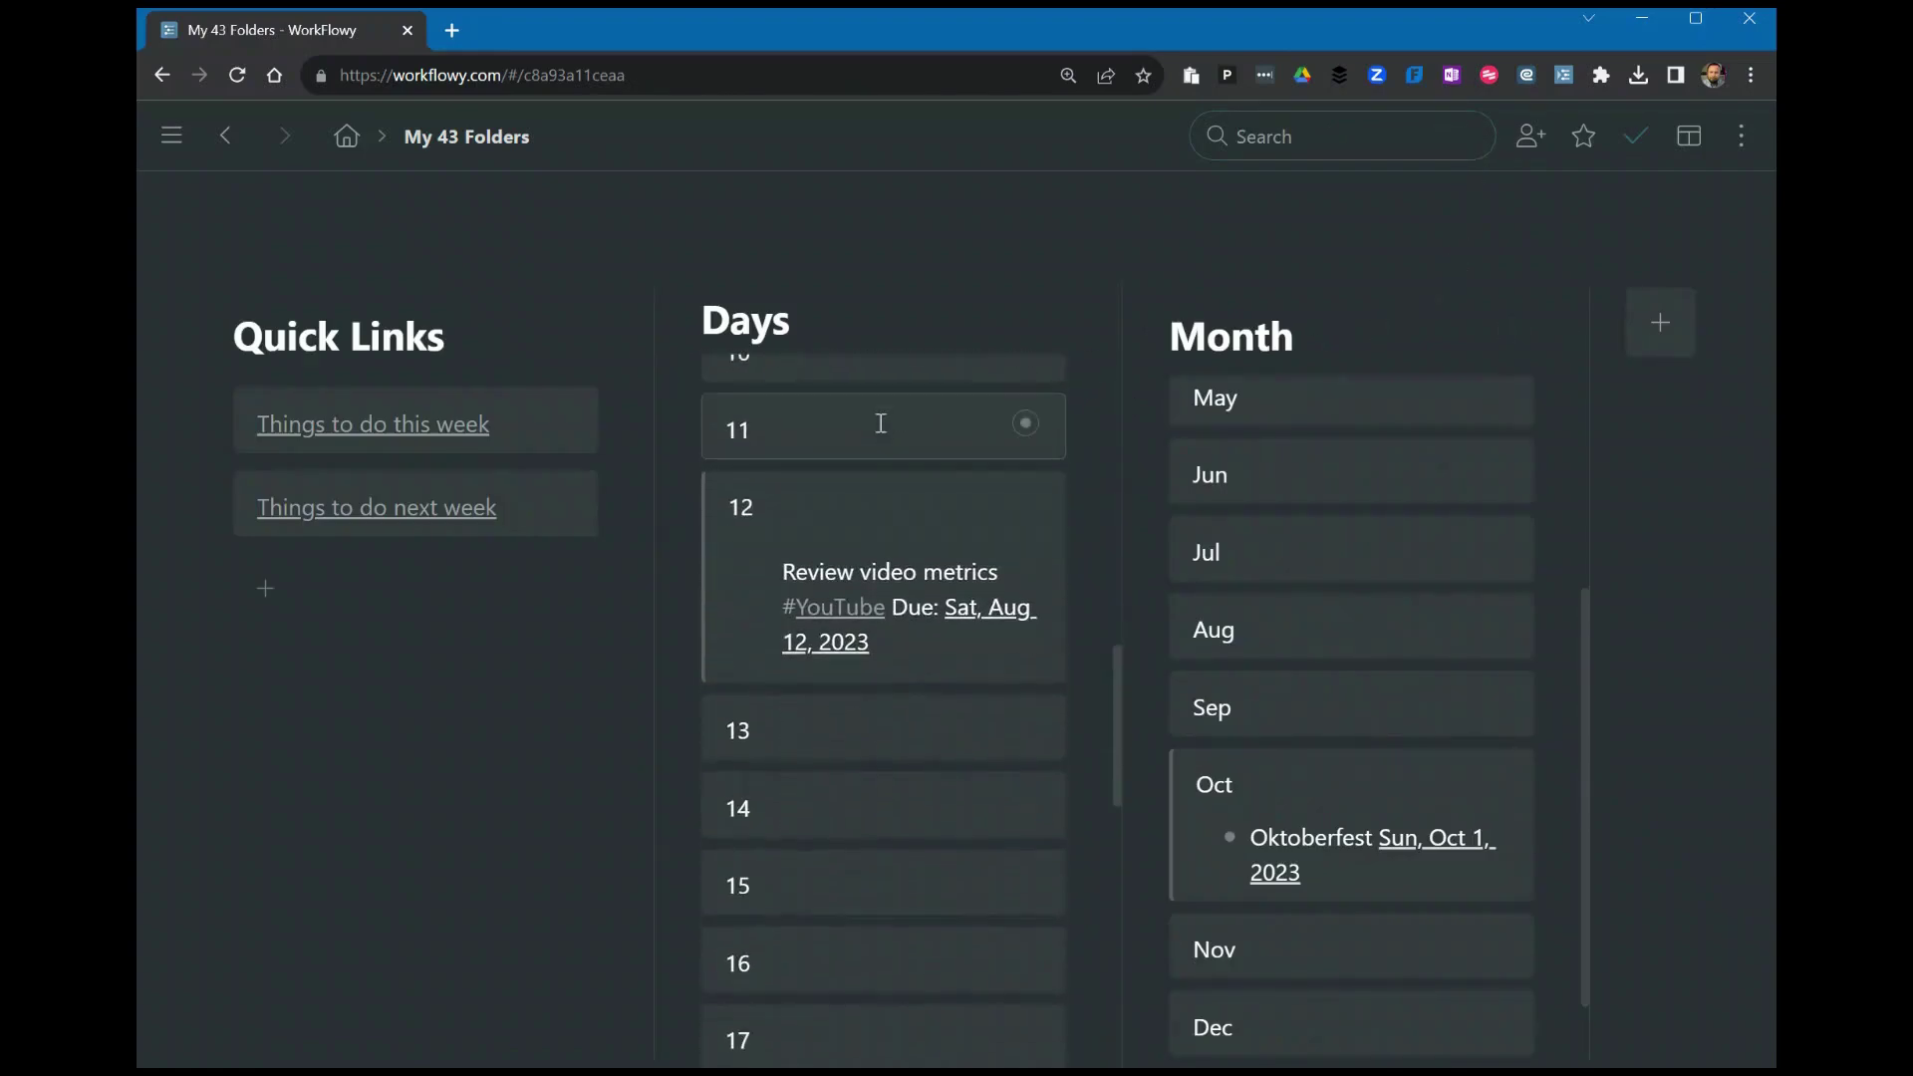
click(785, 568)
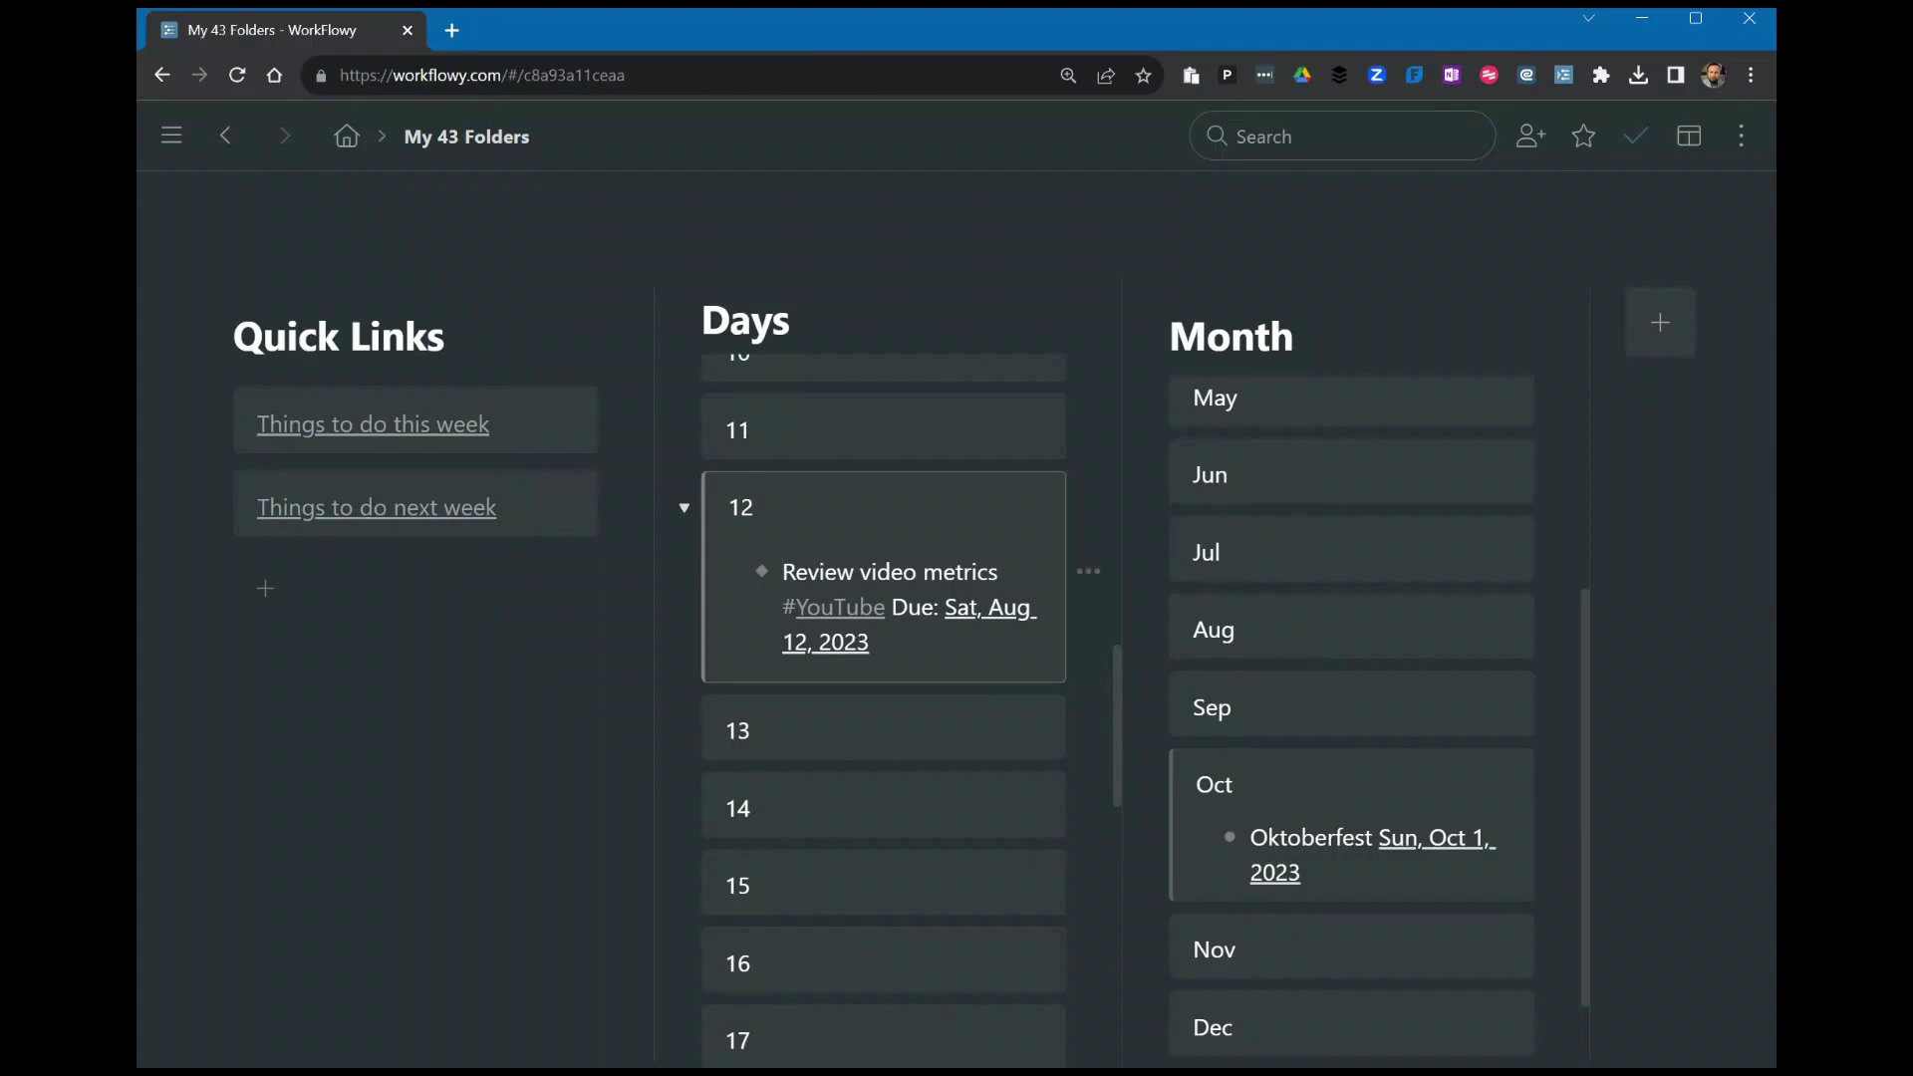
text([])
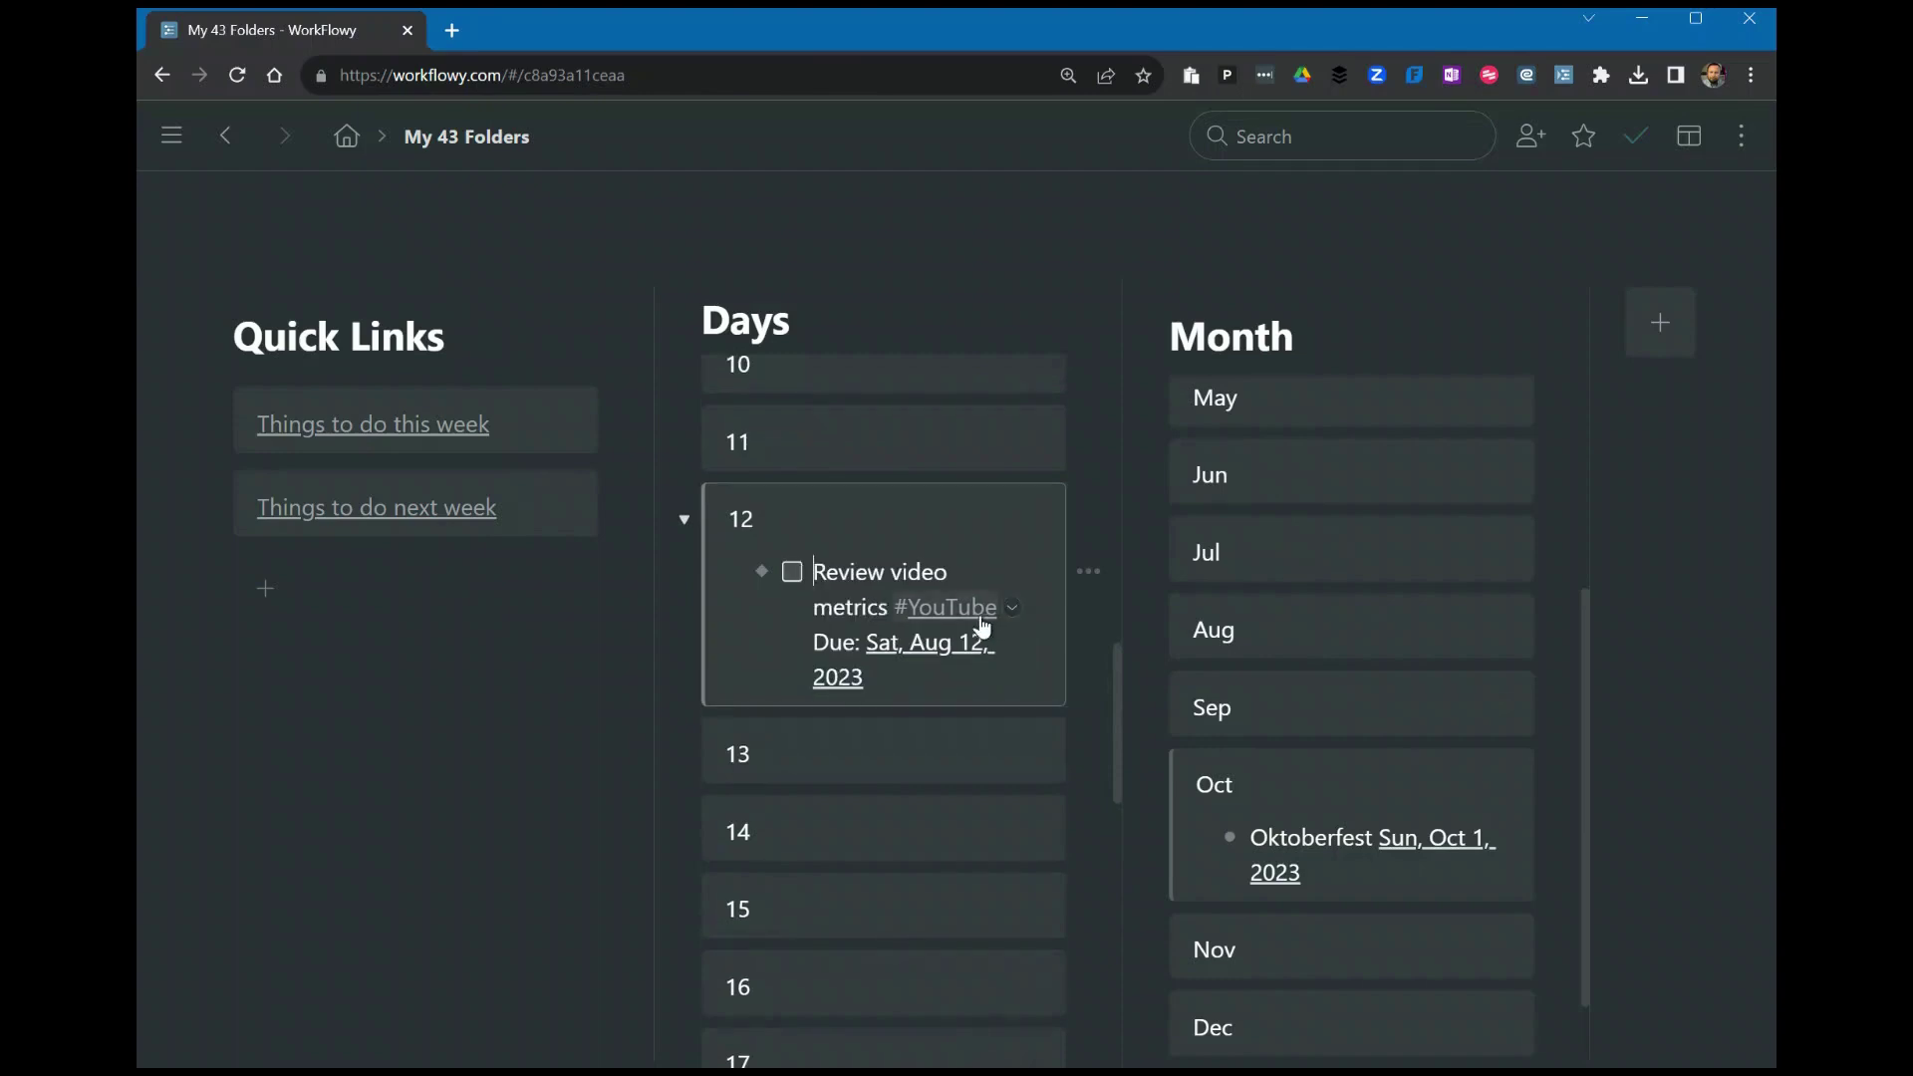
click(553, 650)
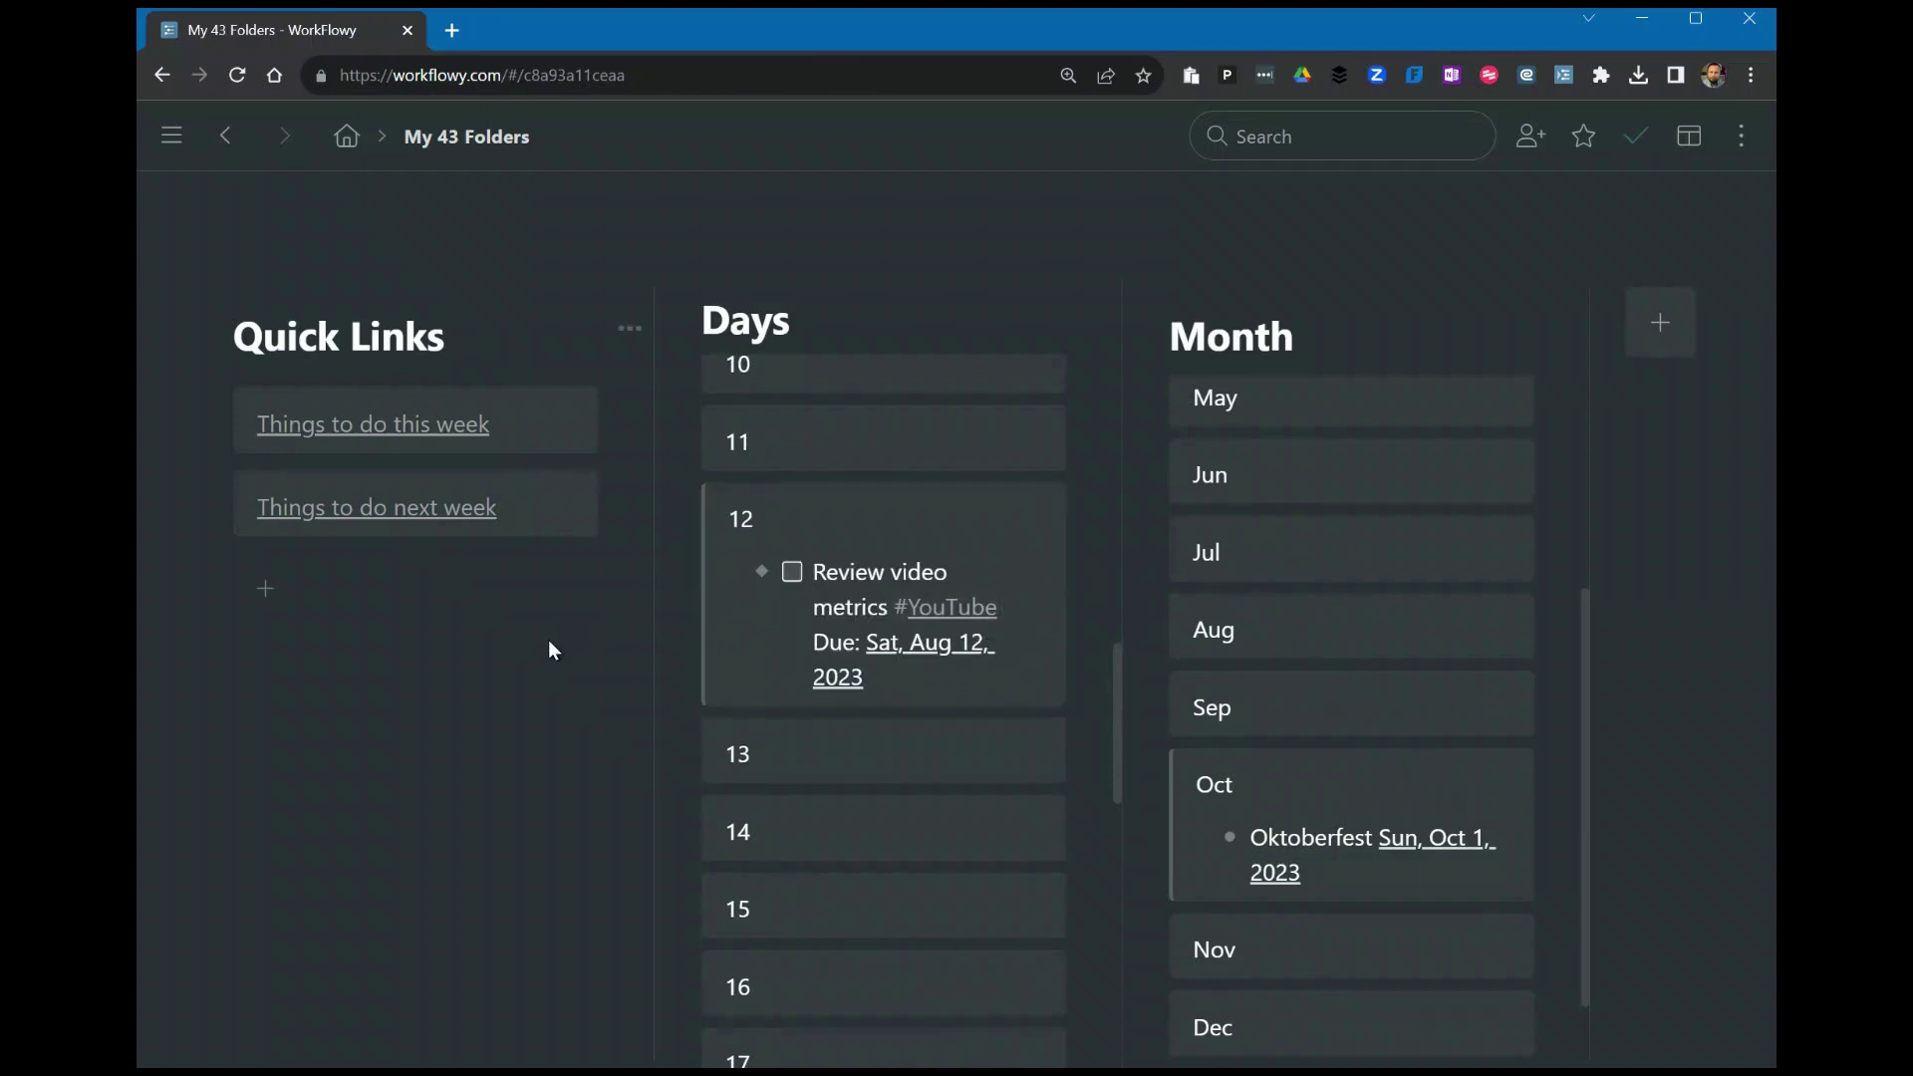
Rerun the next-week to-do search, then clear it to return to the full board.
click(431, 520)
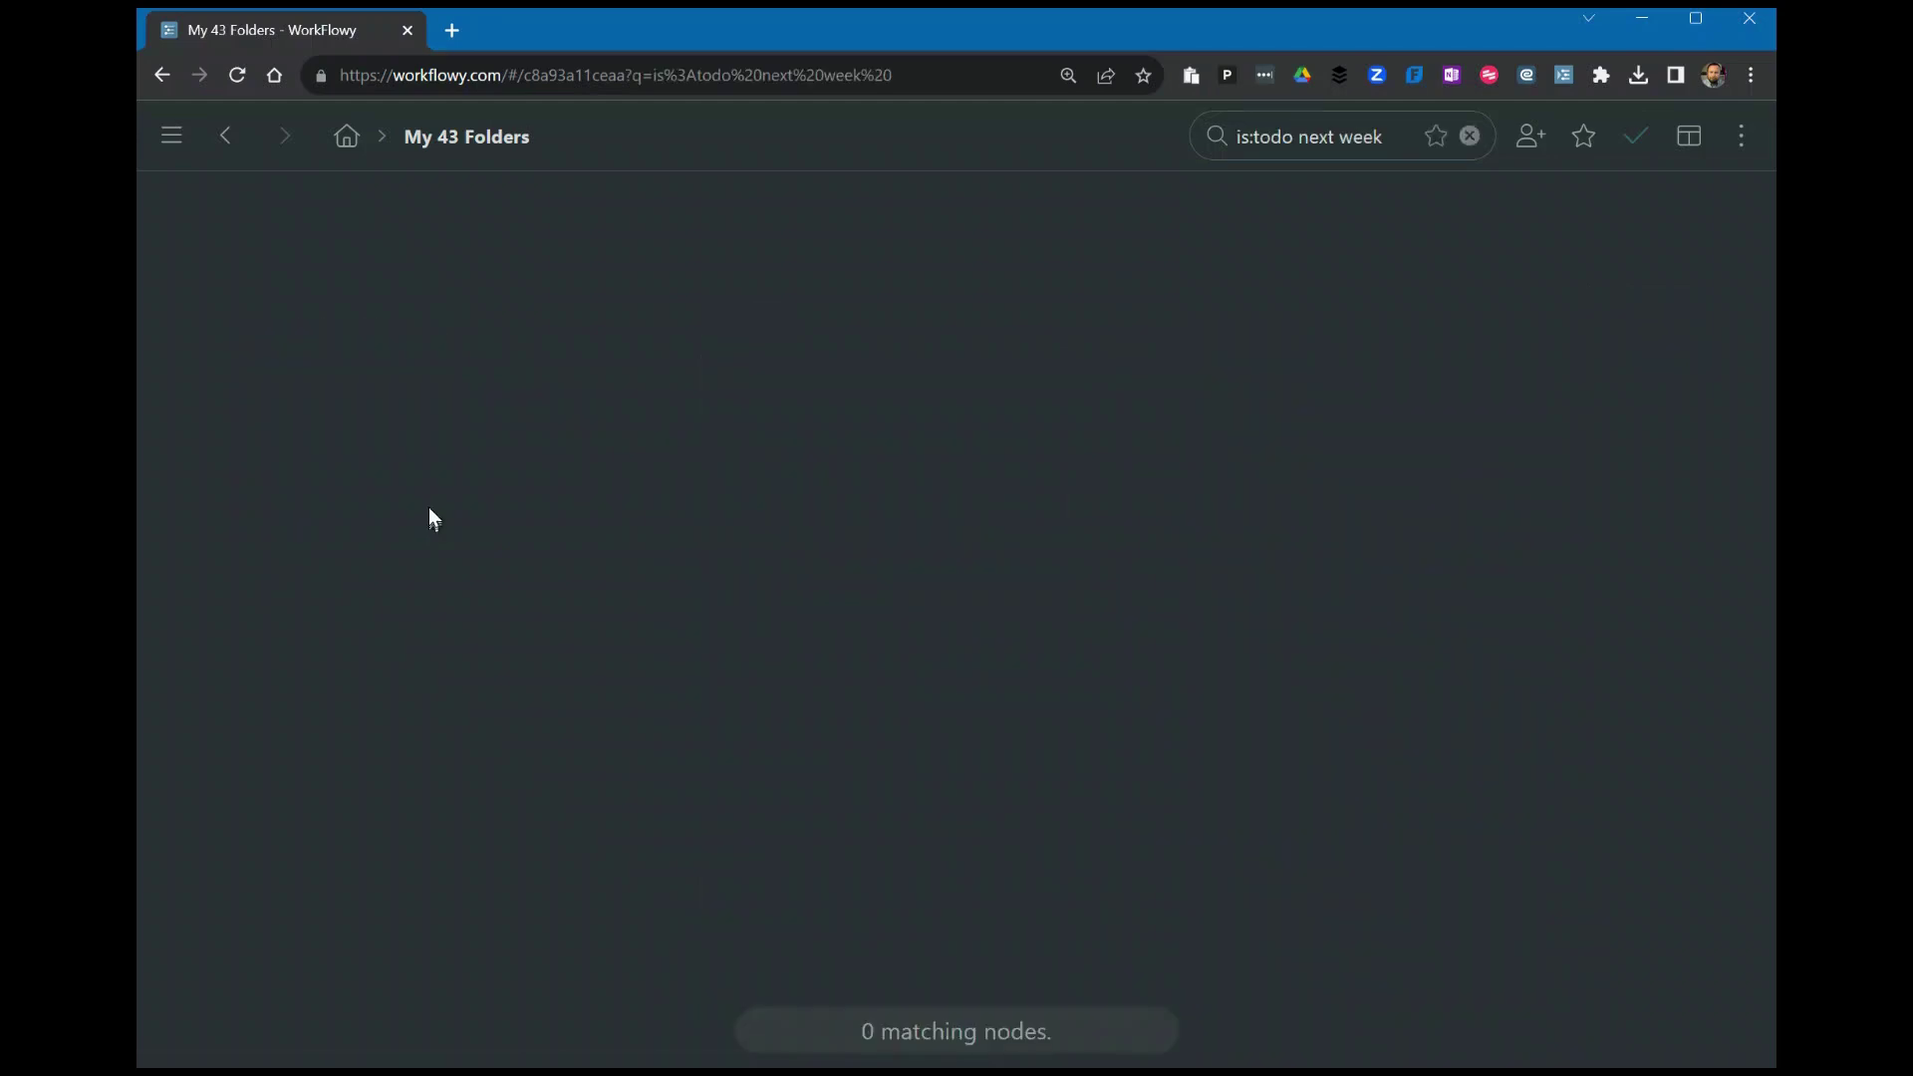
click(1472, 137)
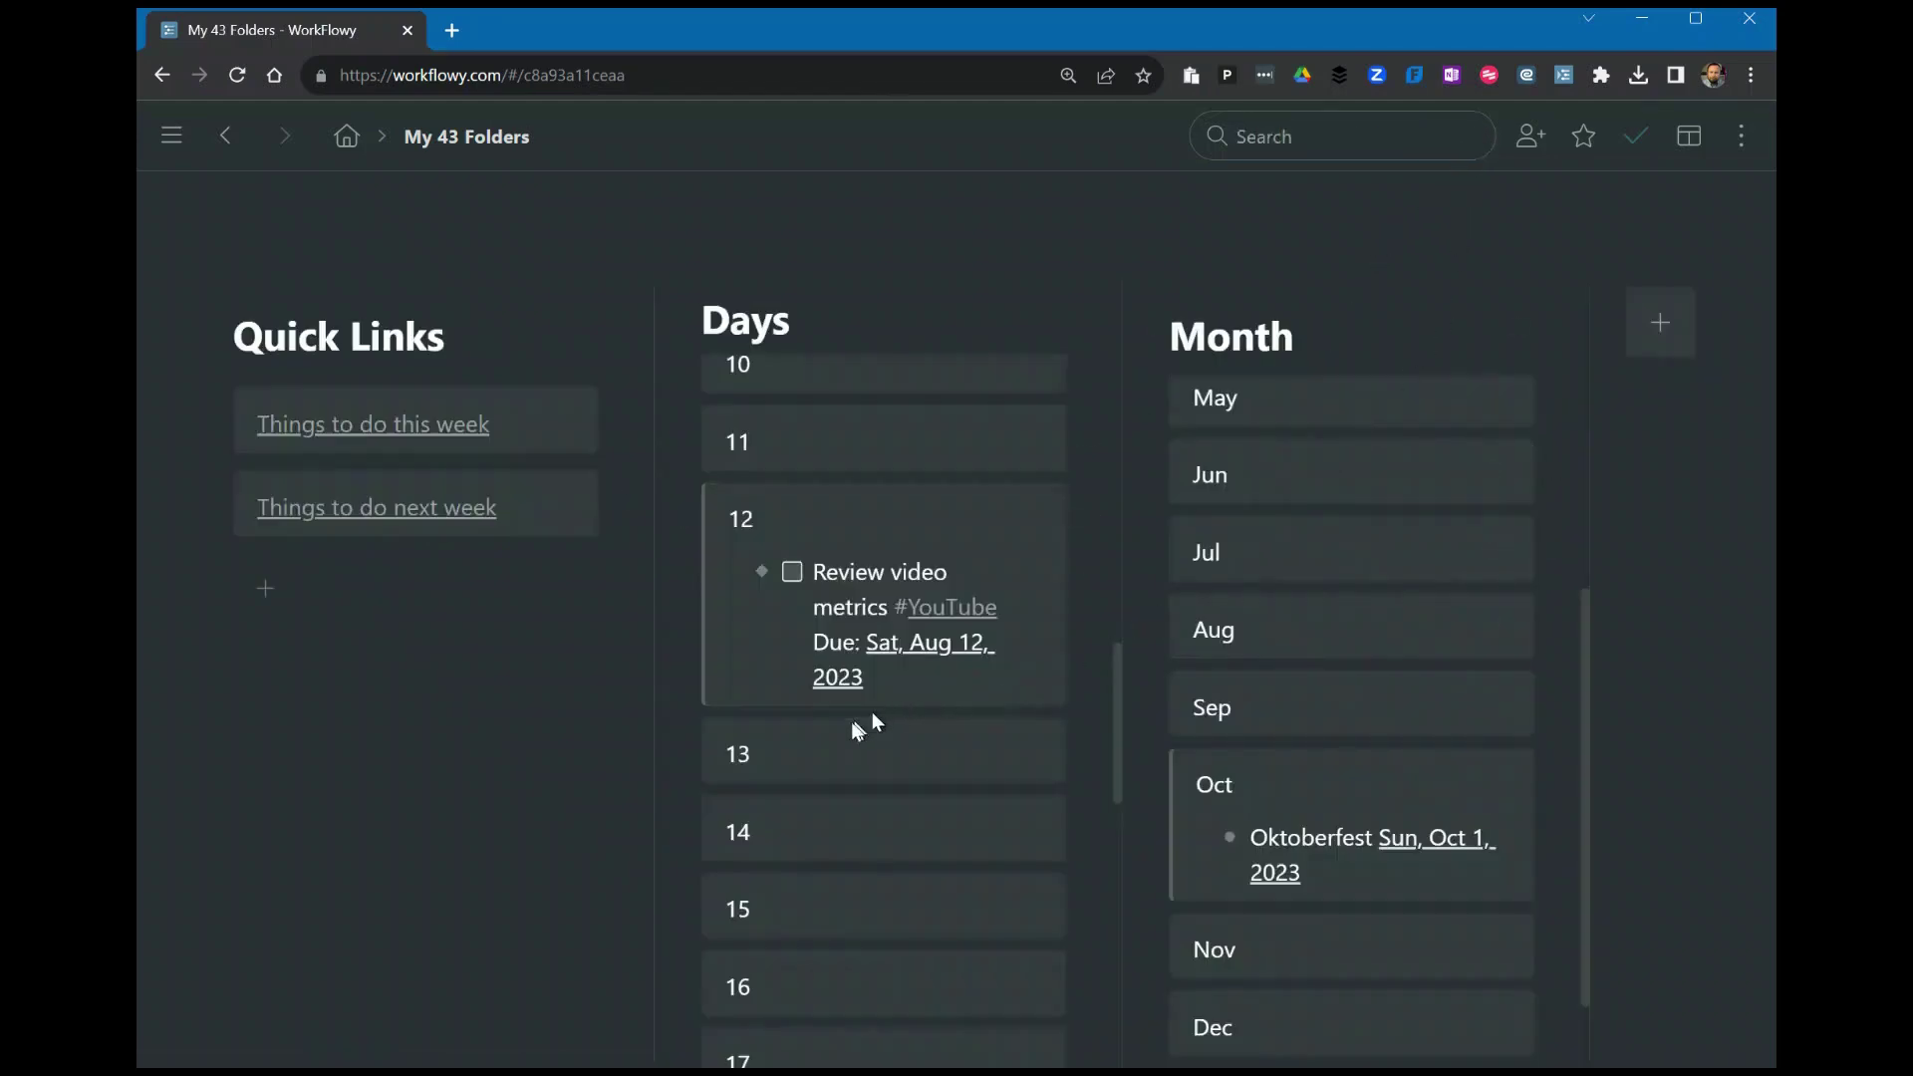
scroll(830, 758, down, 2)
scroll(829, 756, up, 1)
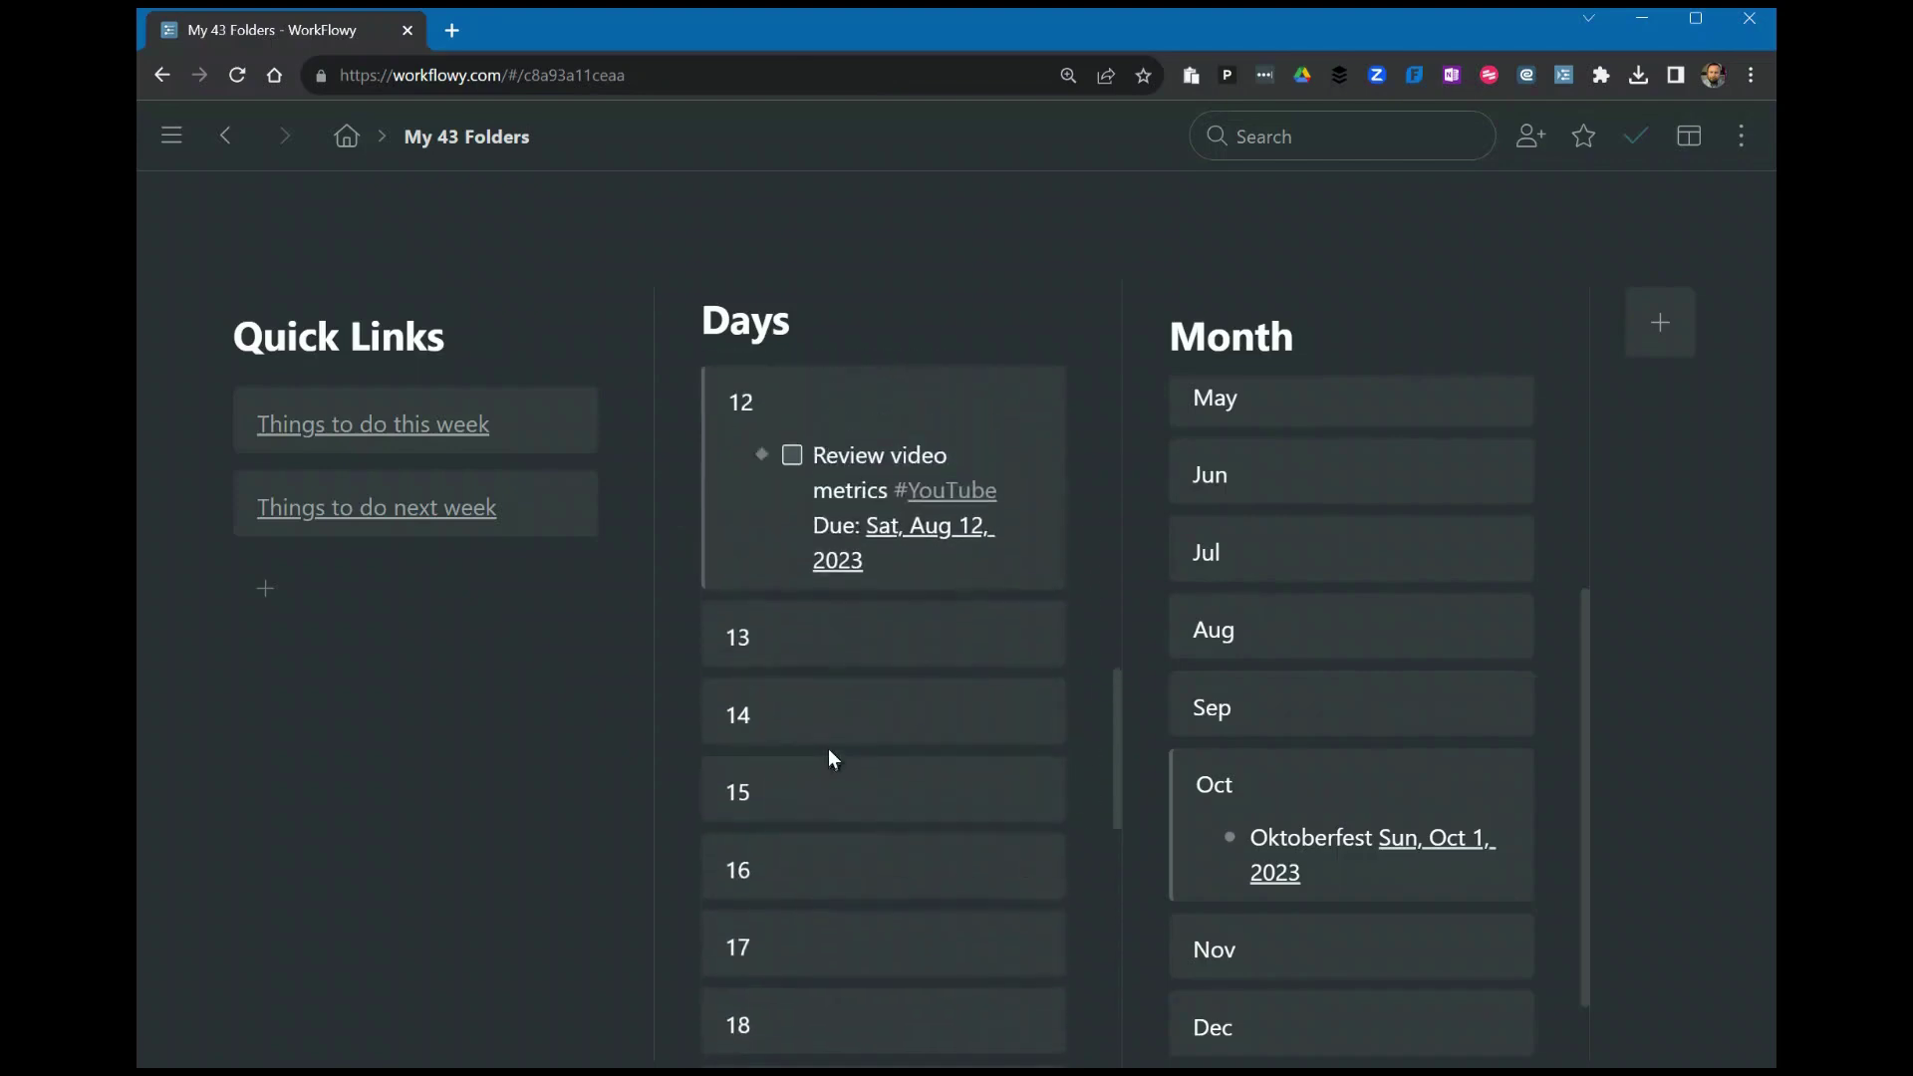
click(817, 796)
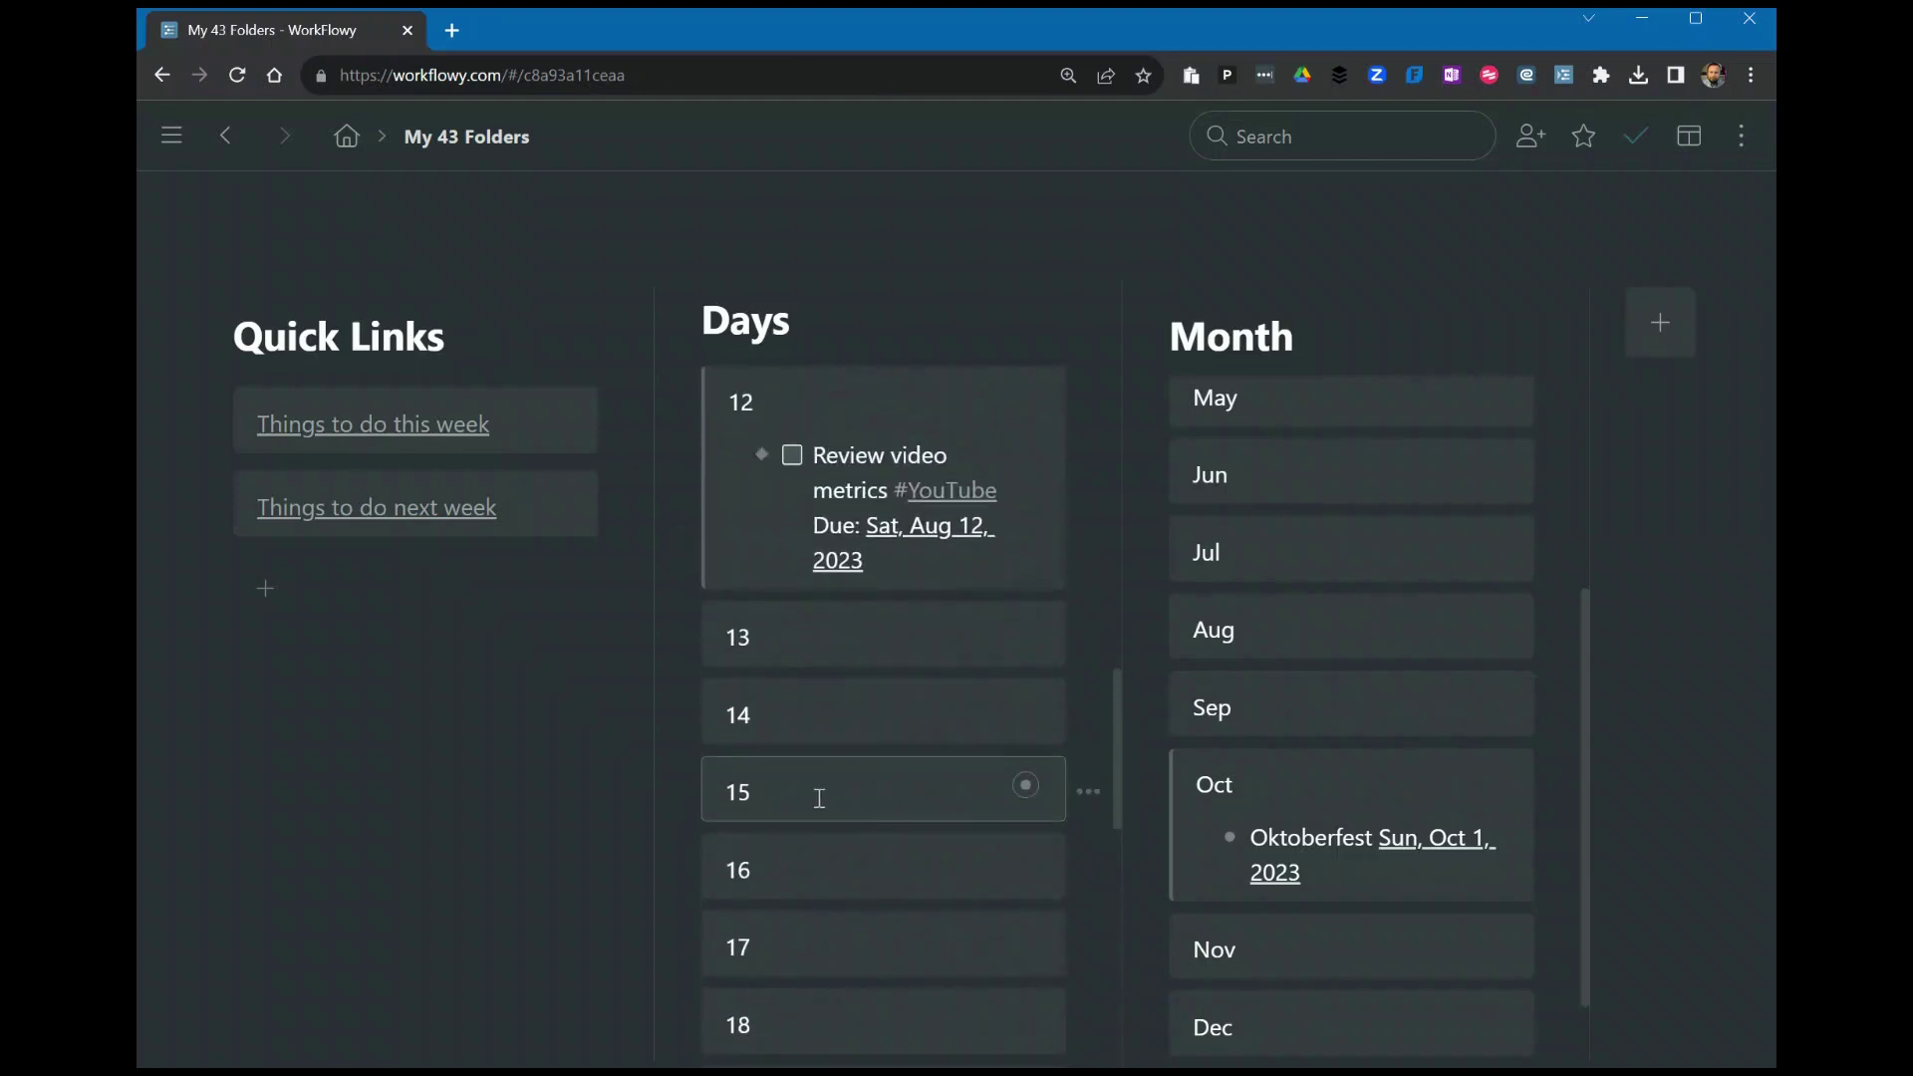
Add a to-do 'Check YouTube comments' on day 15, due Tue, Aug 15, 2023.
click(1025, 786)
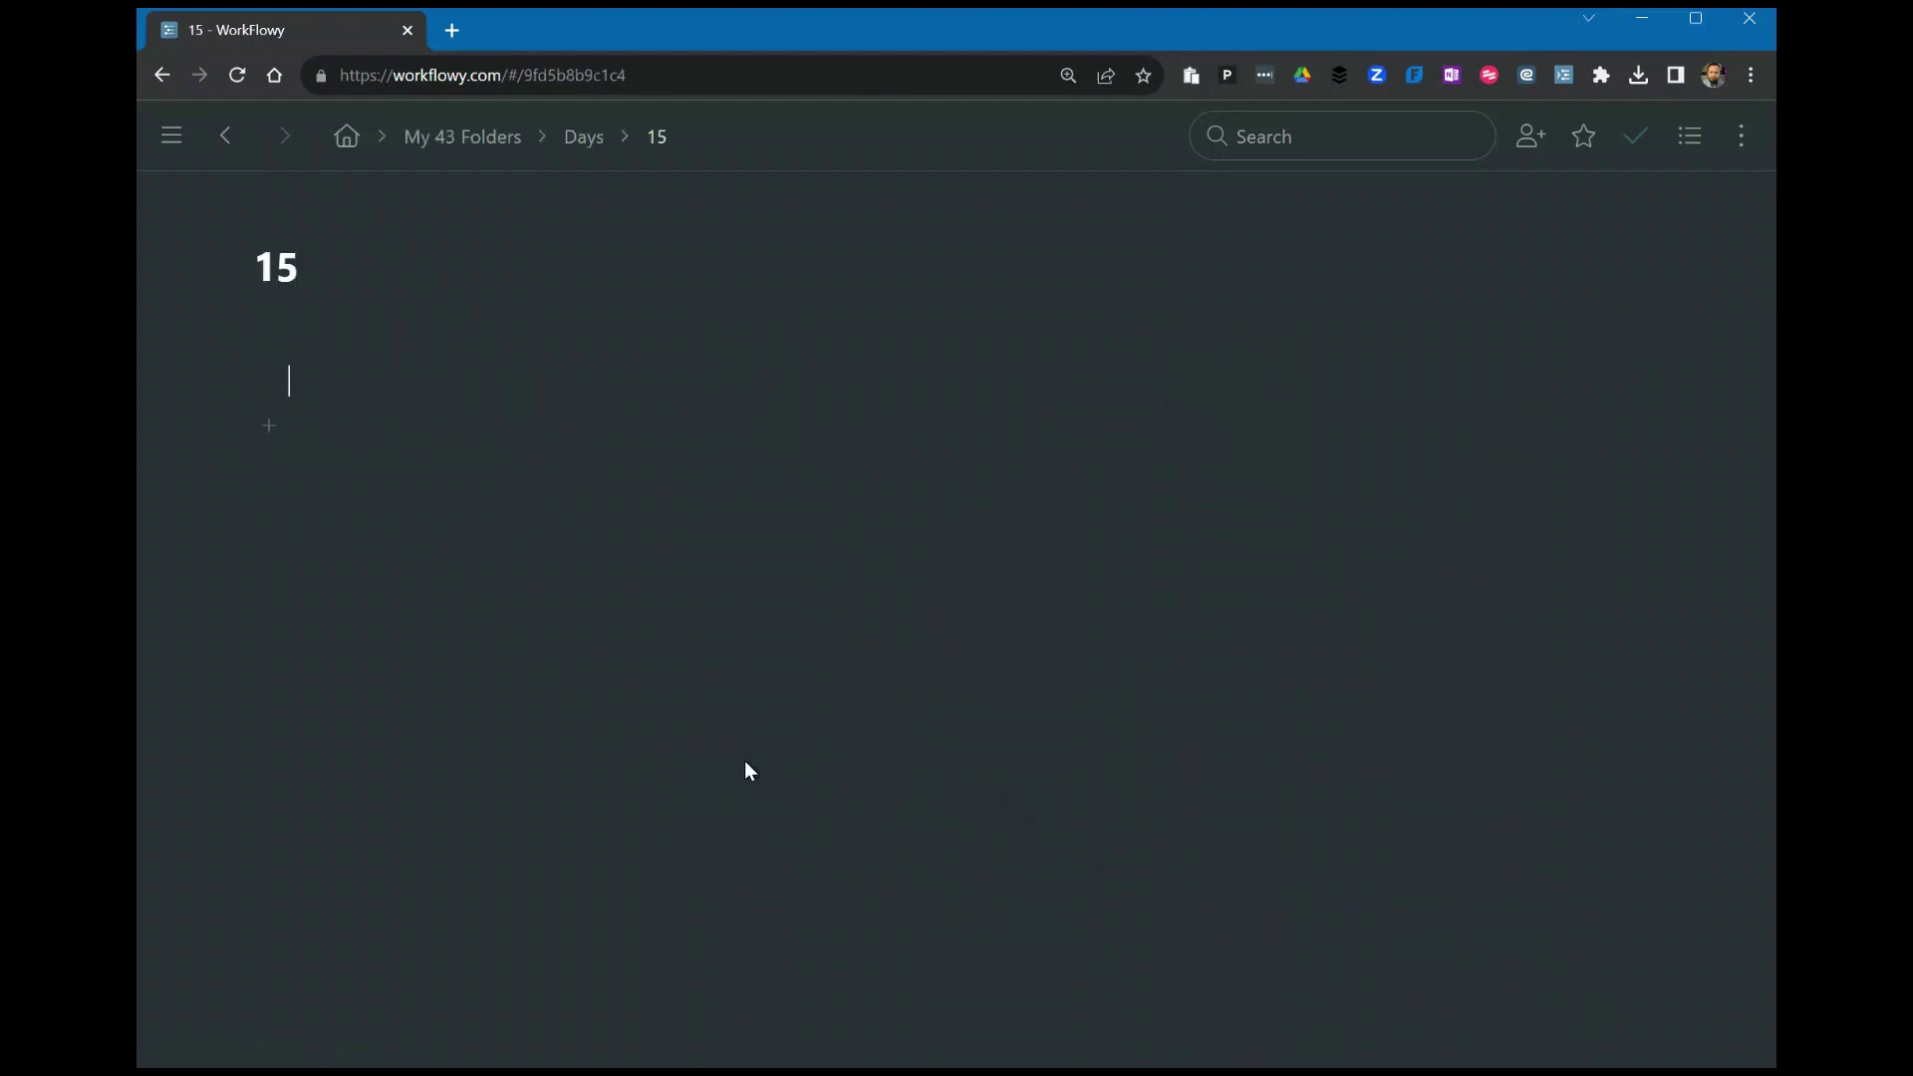
text(Check Yout)
key(BackSpace)
text(Tube )
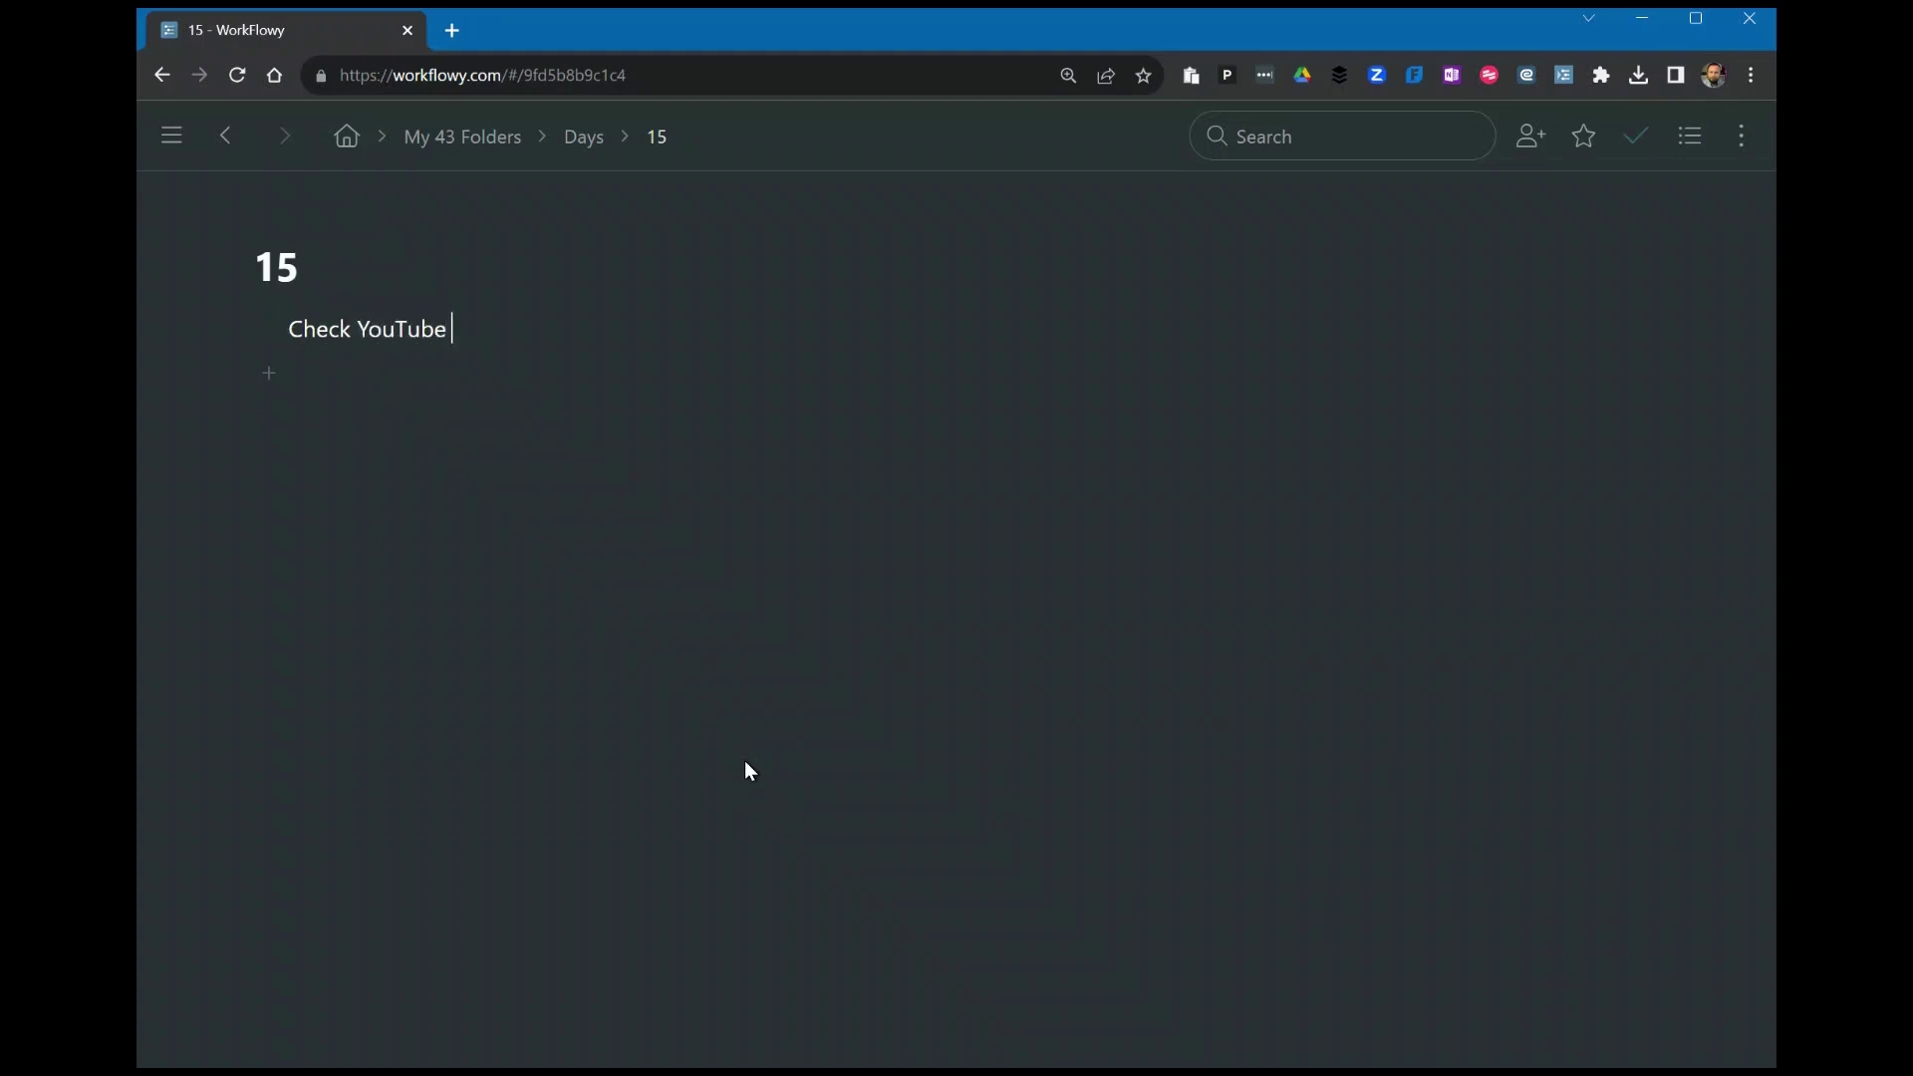
text(comments)
text(Due: aug 15)
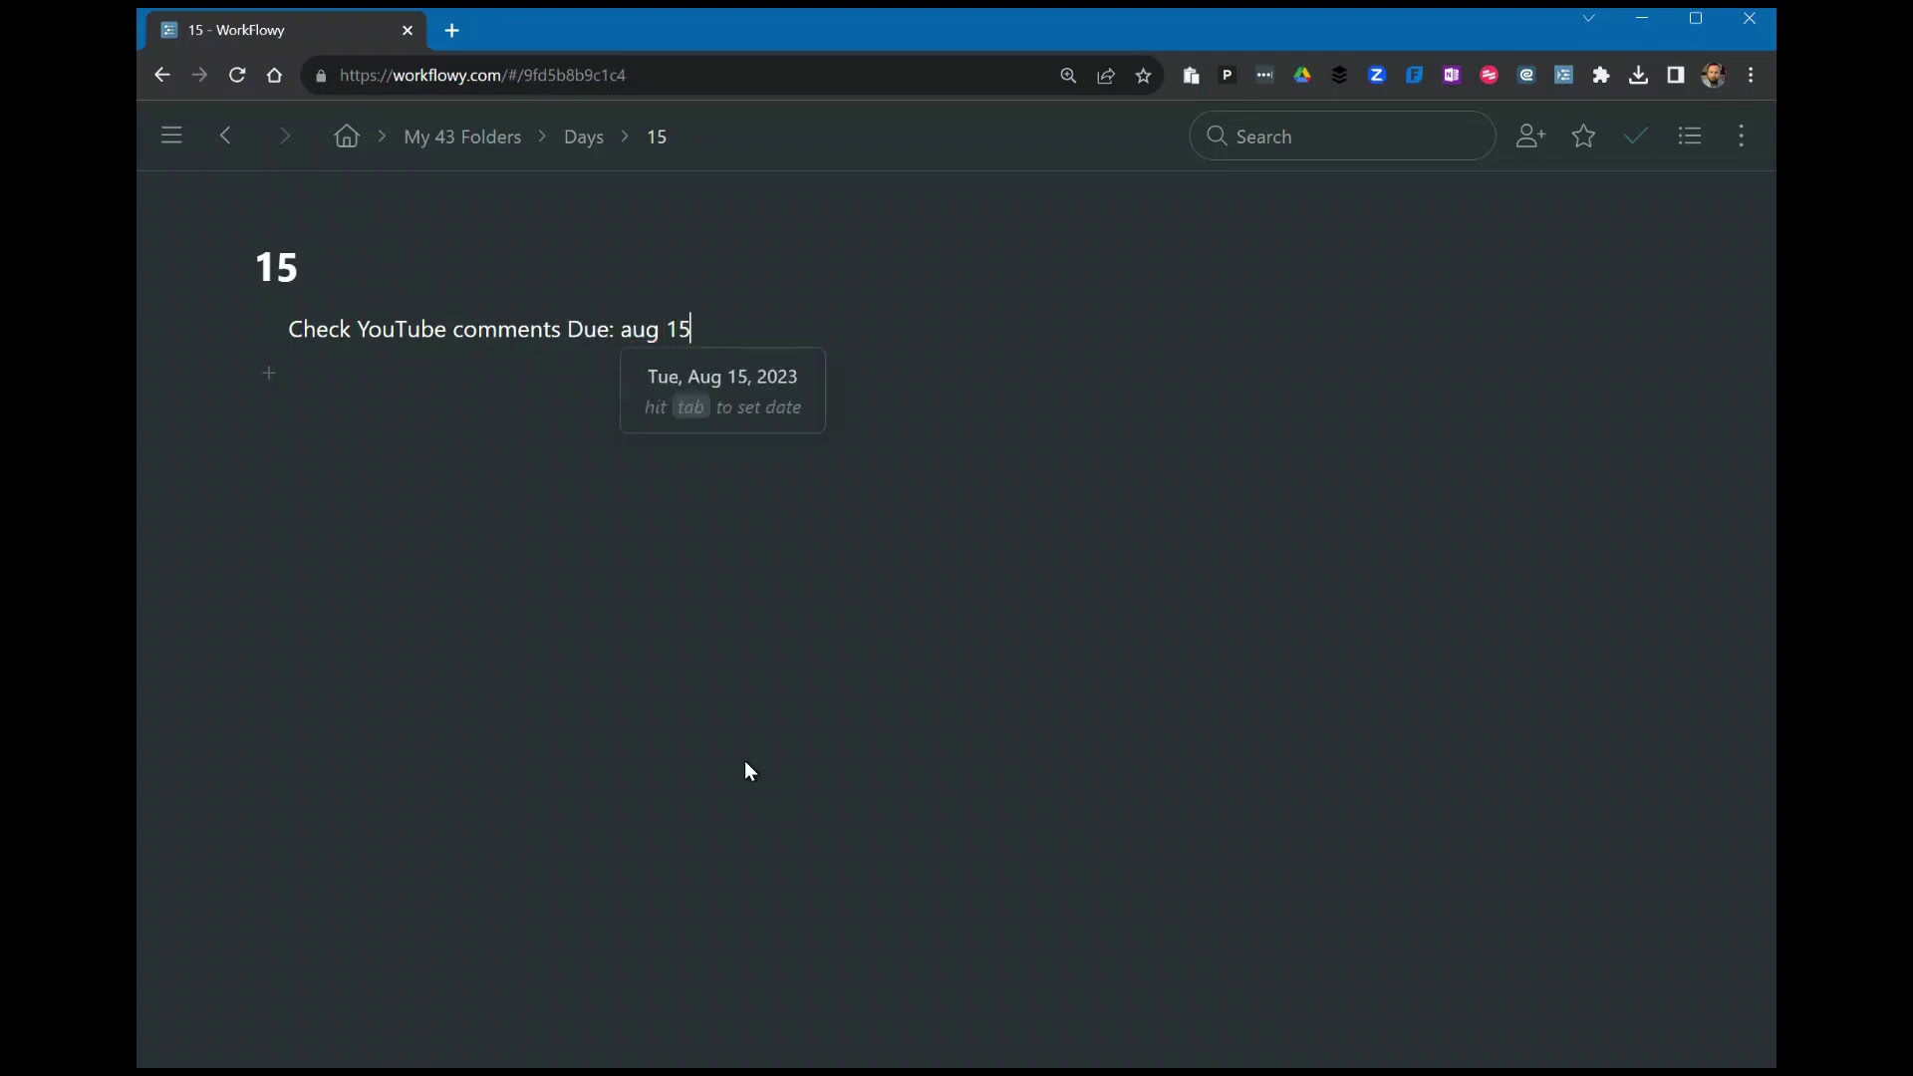
key(Tab)
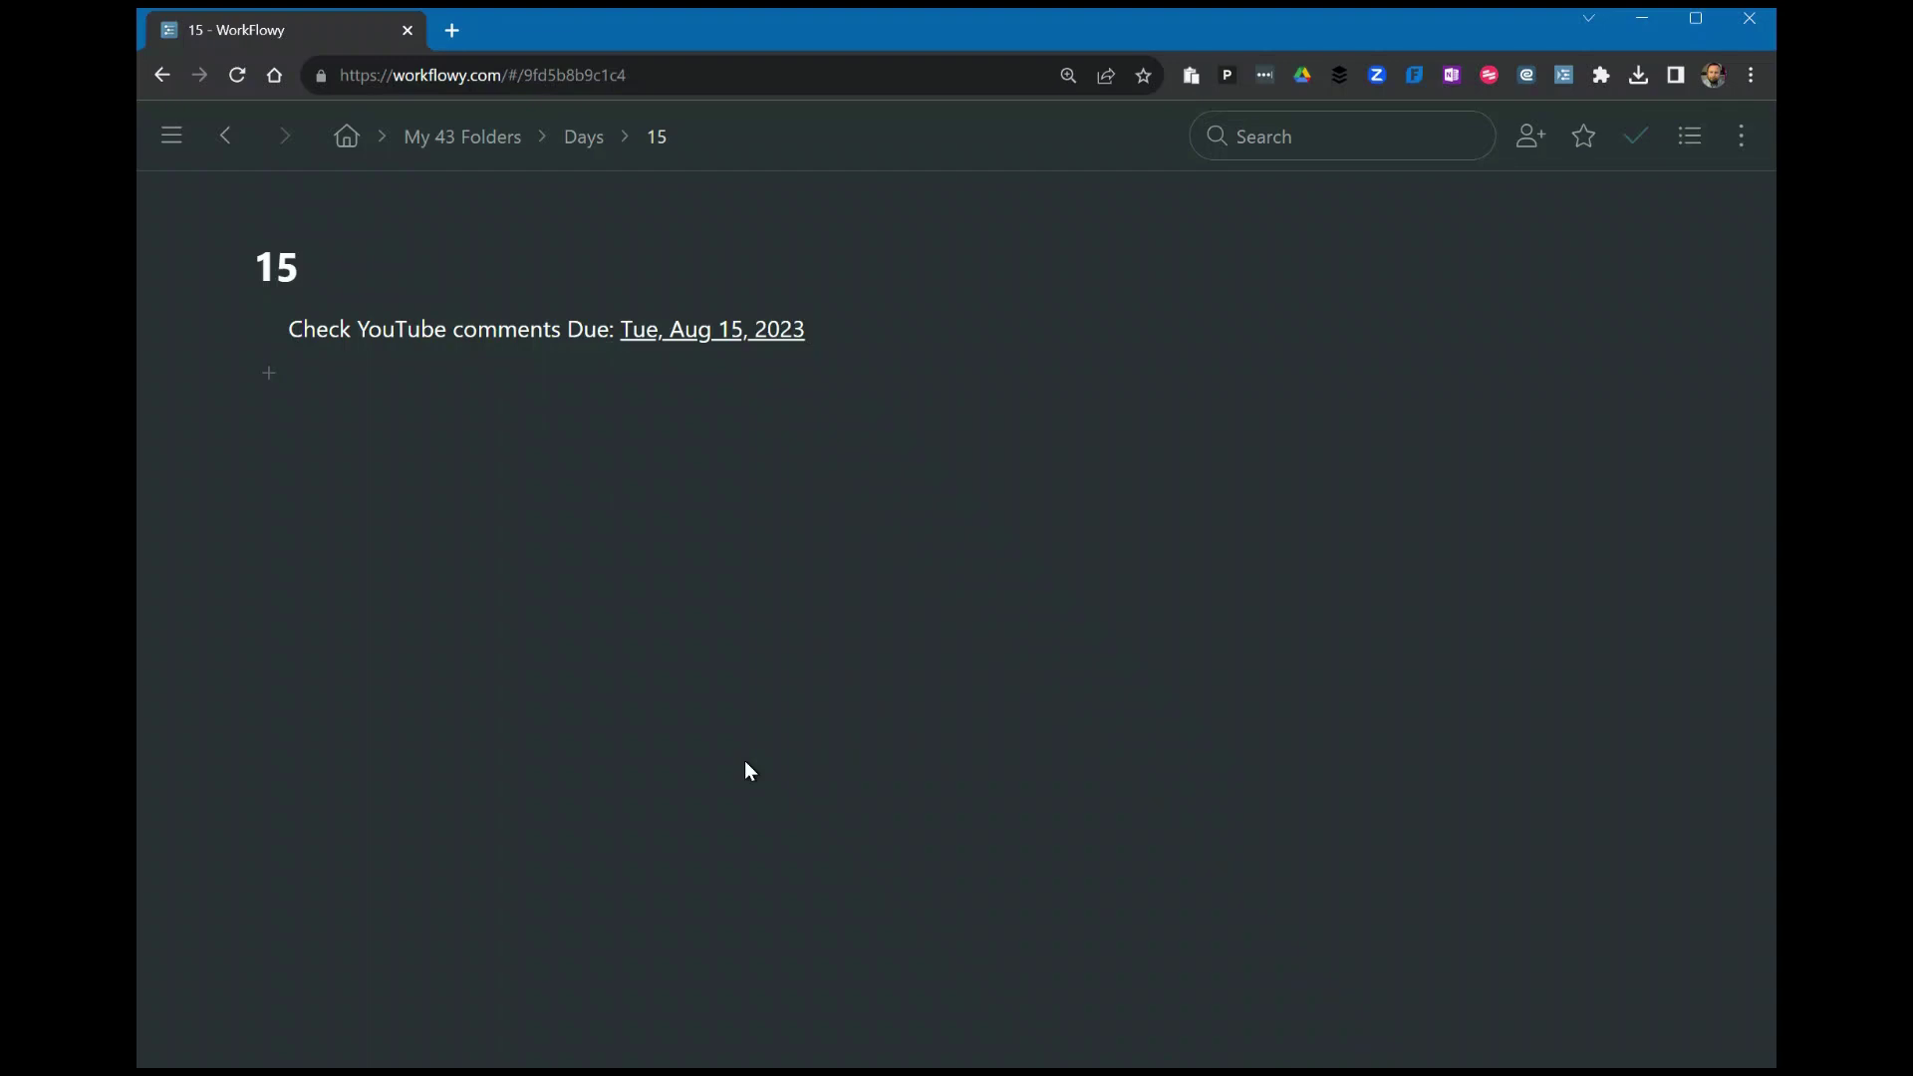
key(ctrl+alt+4)
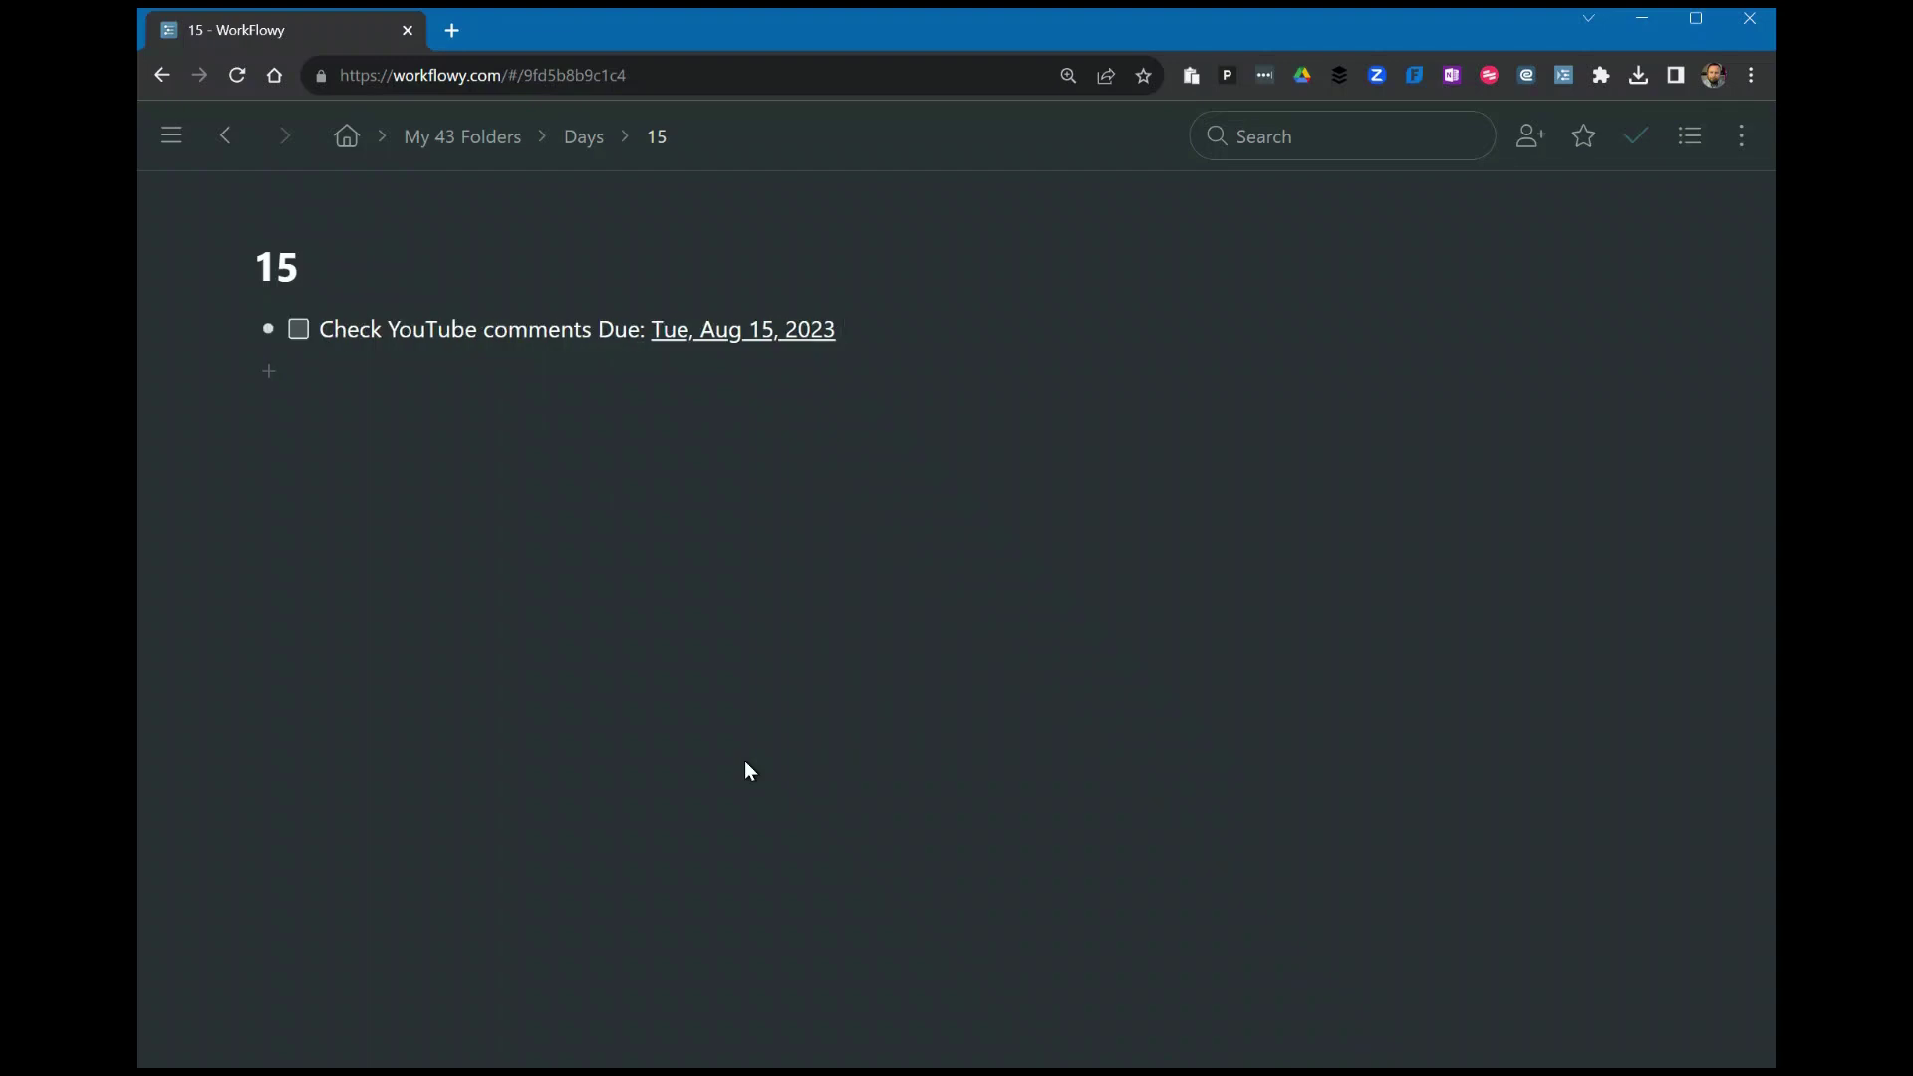
Back on the board, check the next-week search, then run the this-week to-do search.
click(463, 140)
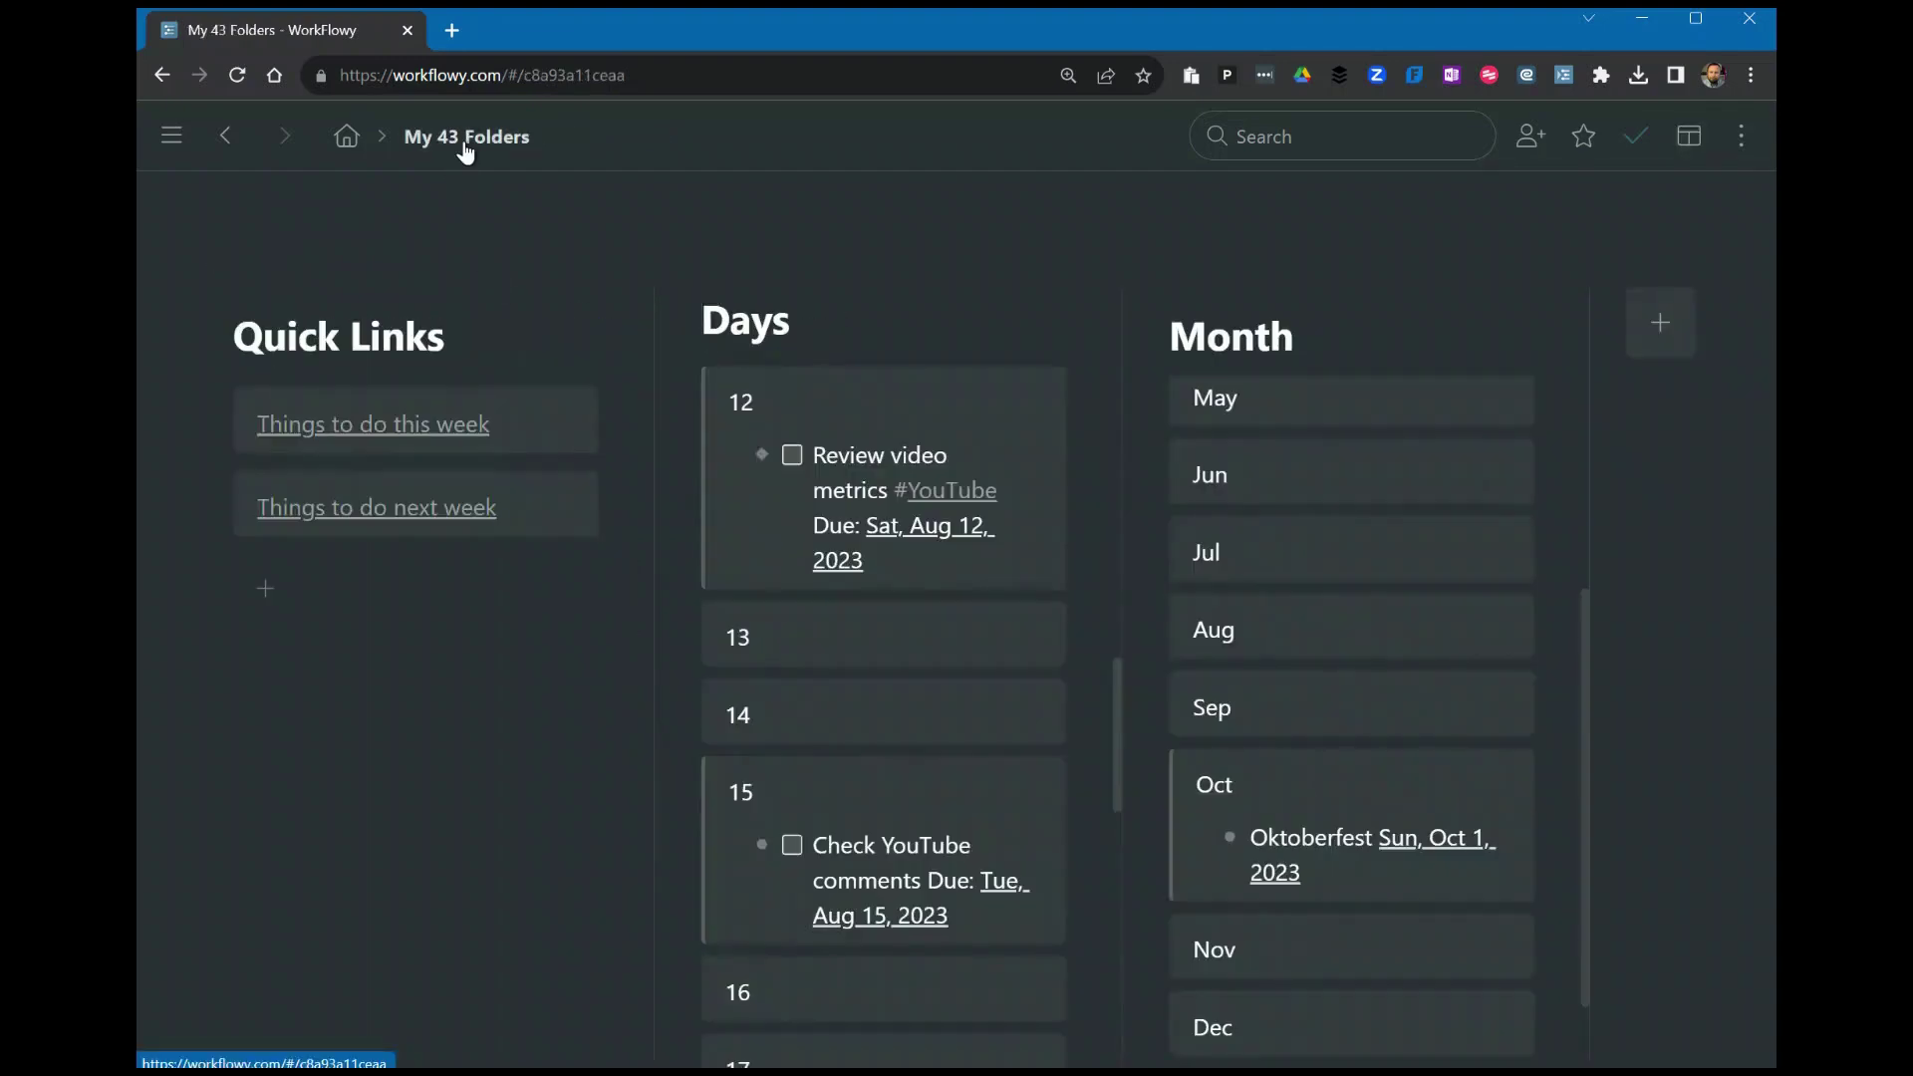
click(404, 510)
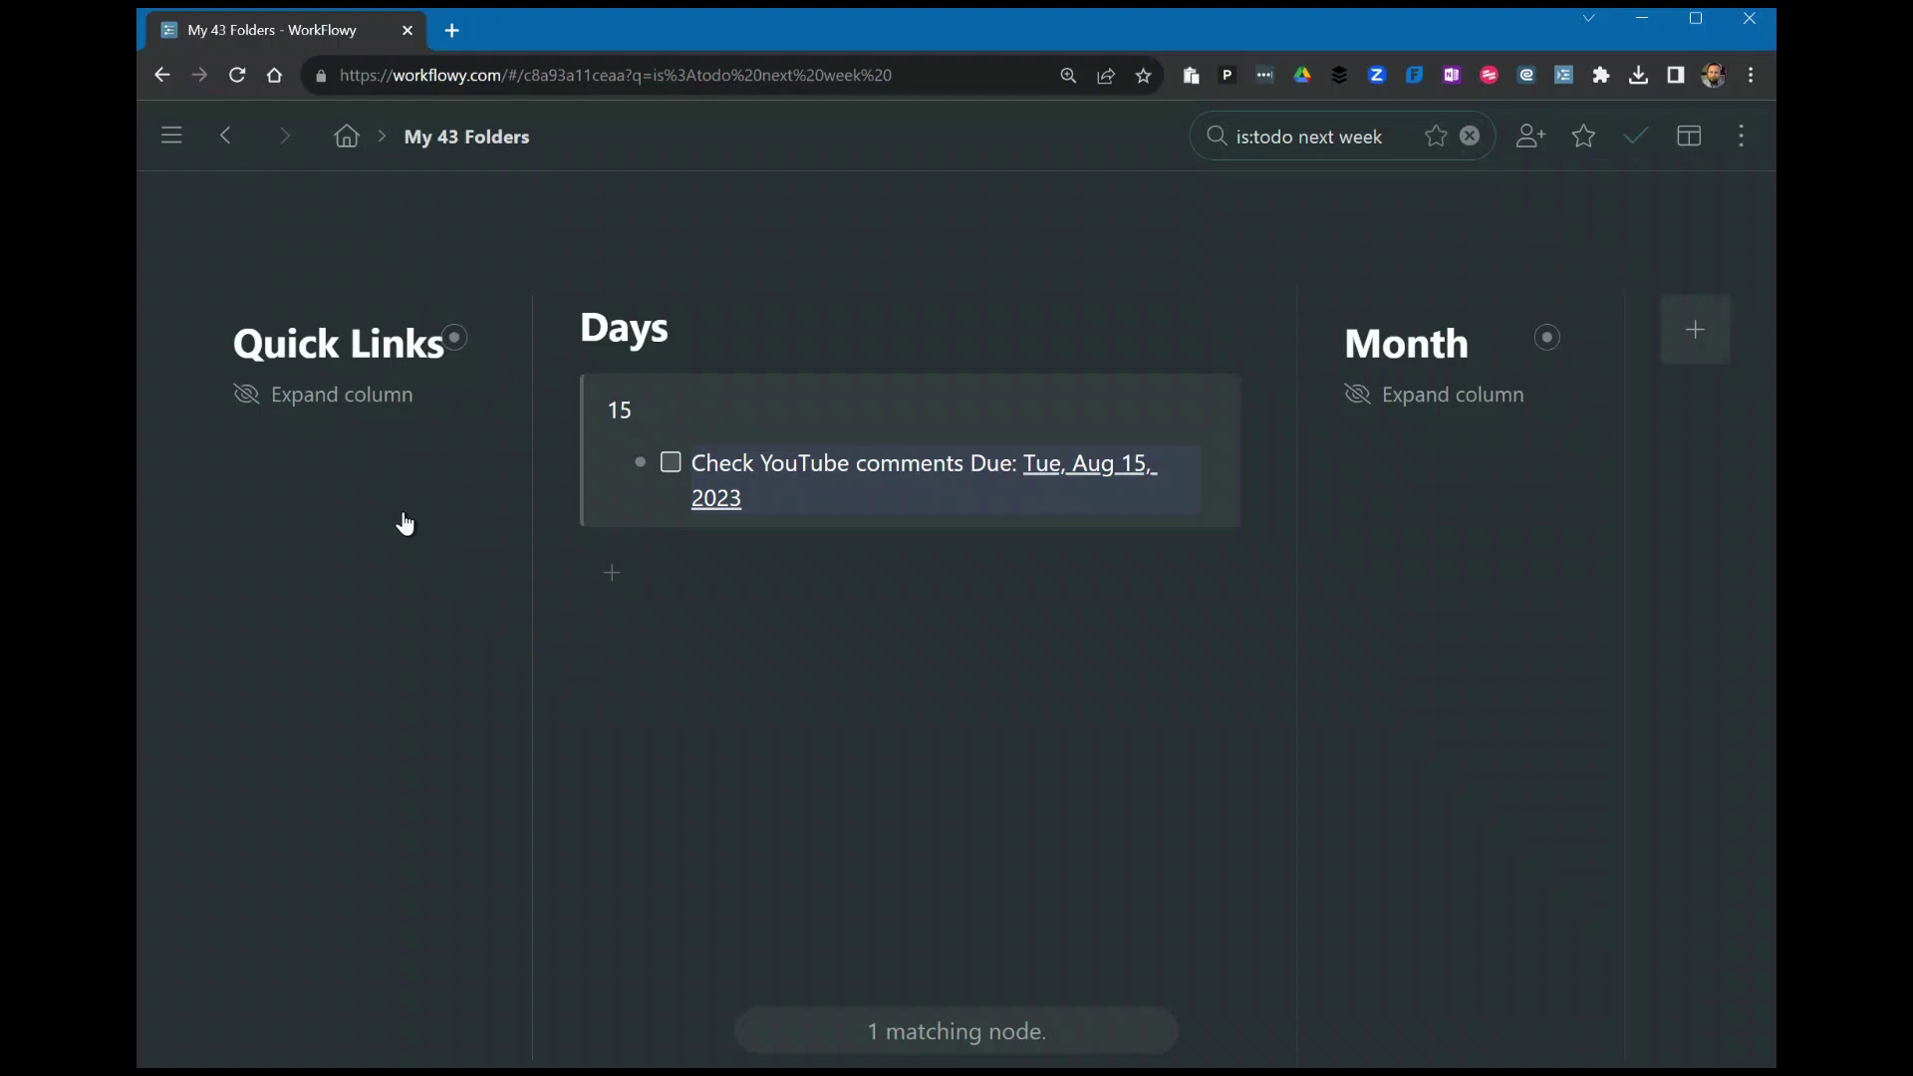
click(355, 408)
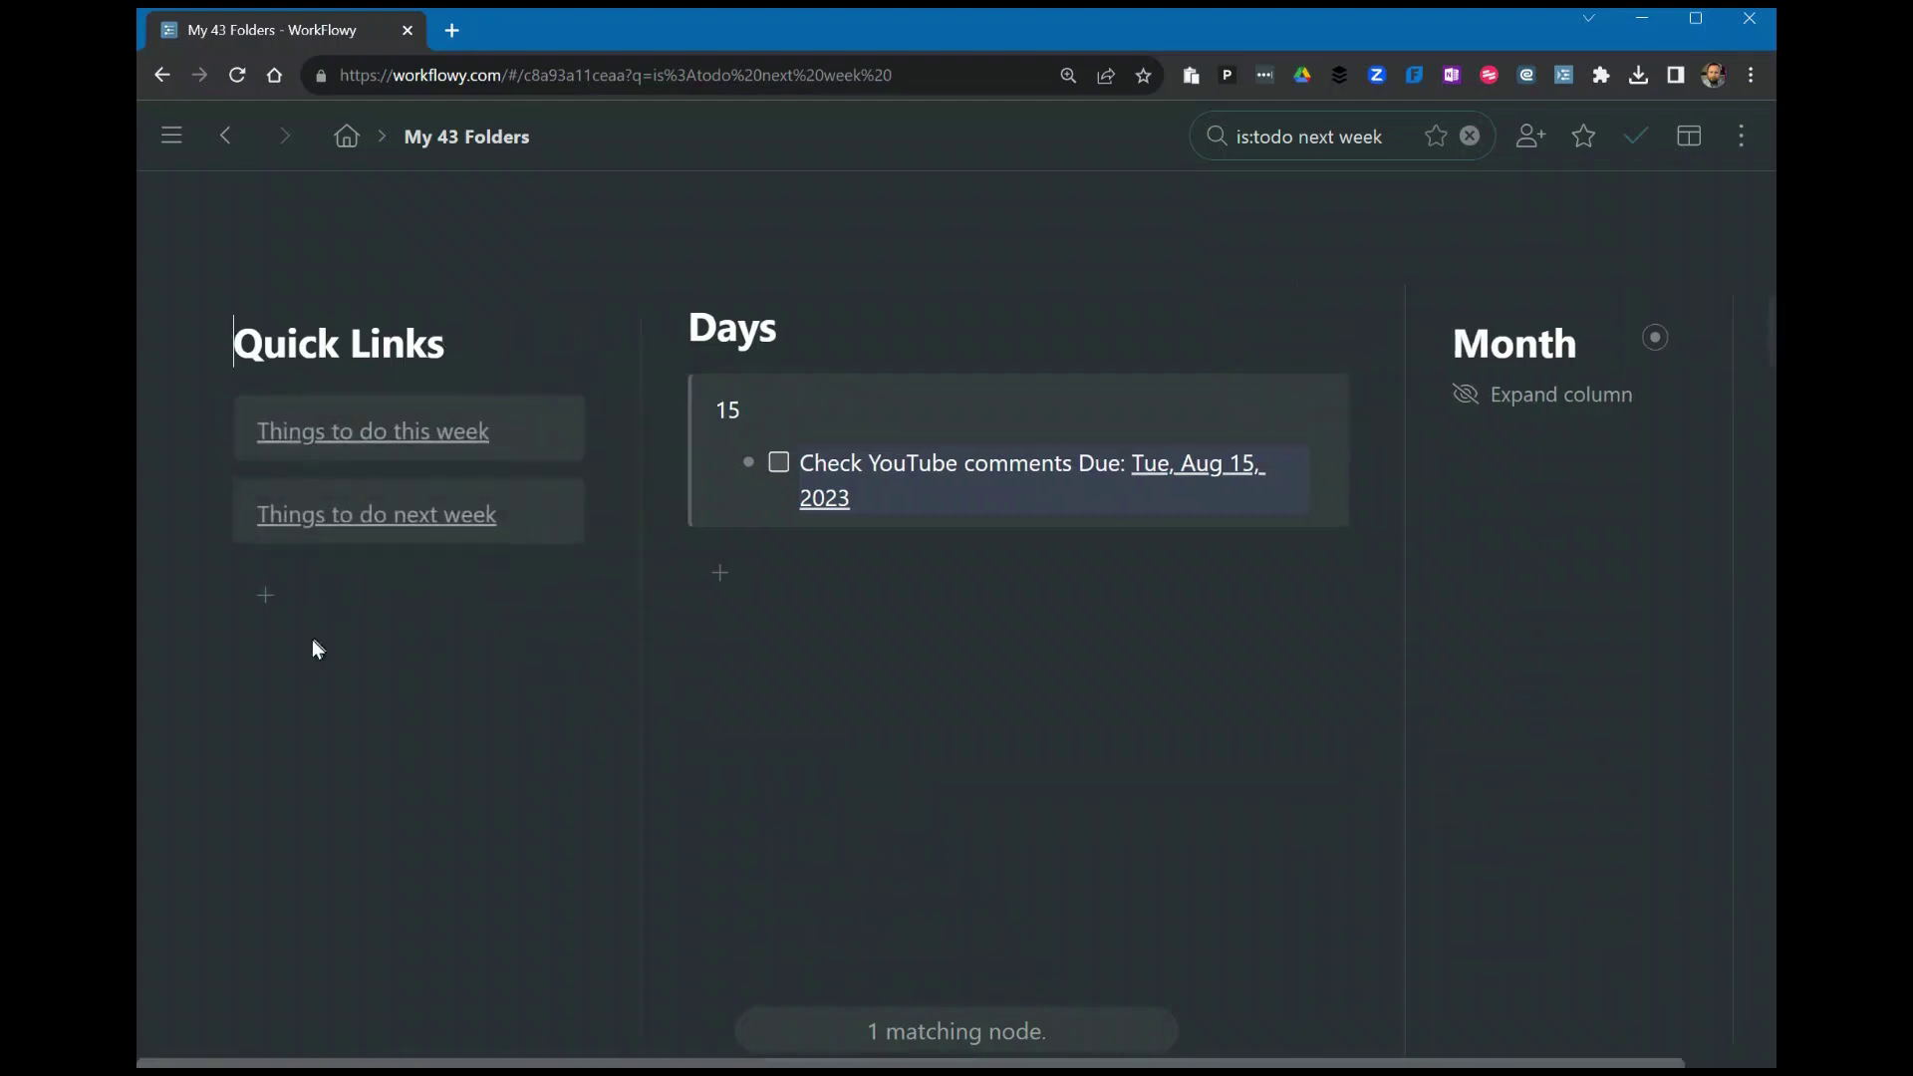
click(365, 431)
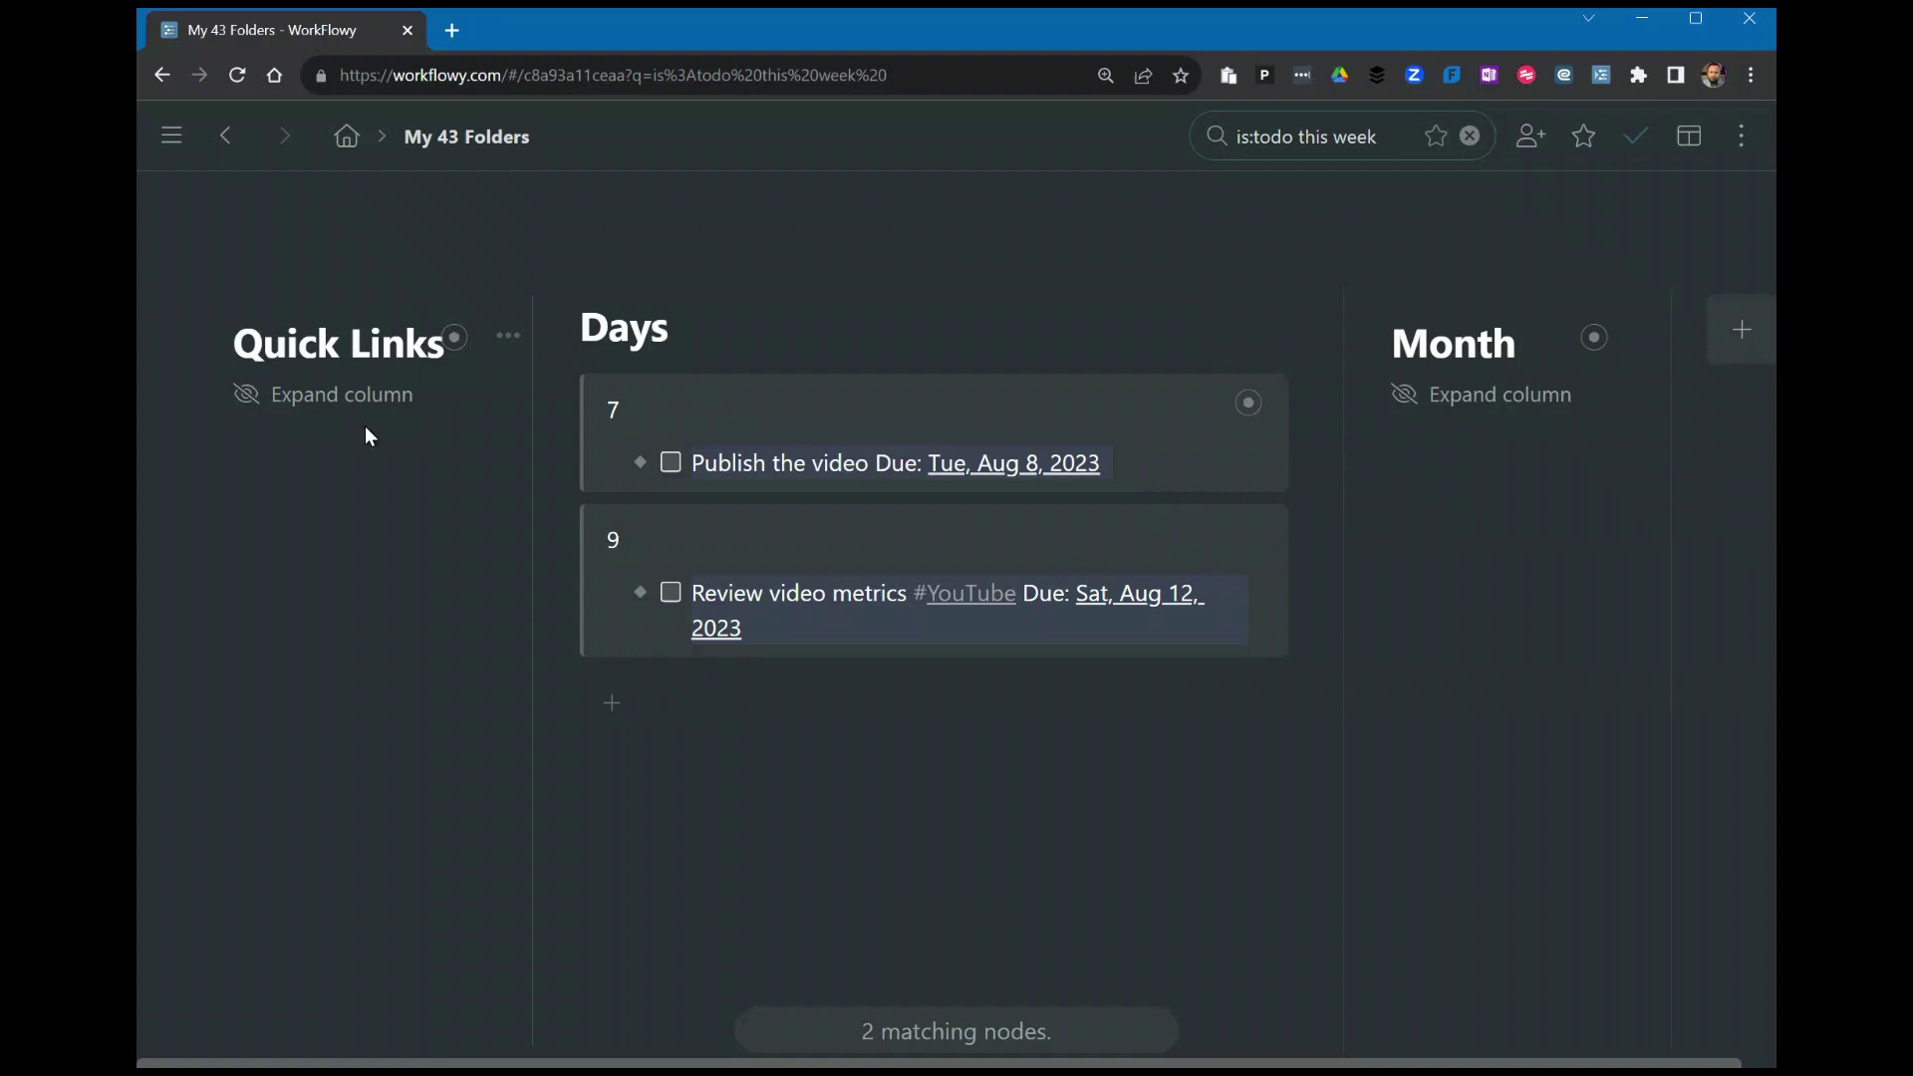
Re-expand the Quick Links column beside the this-week to-do results.
click(354, 397)
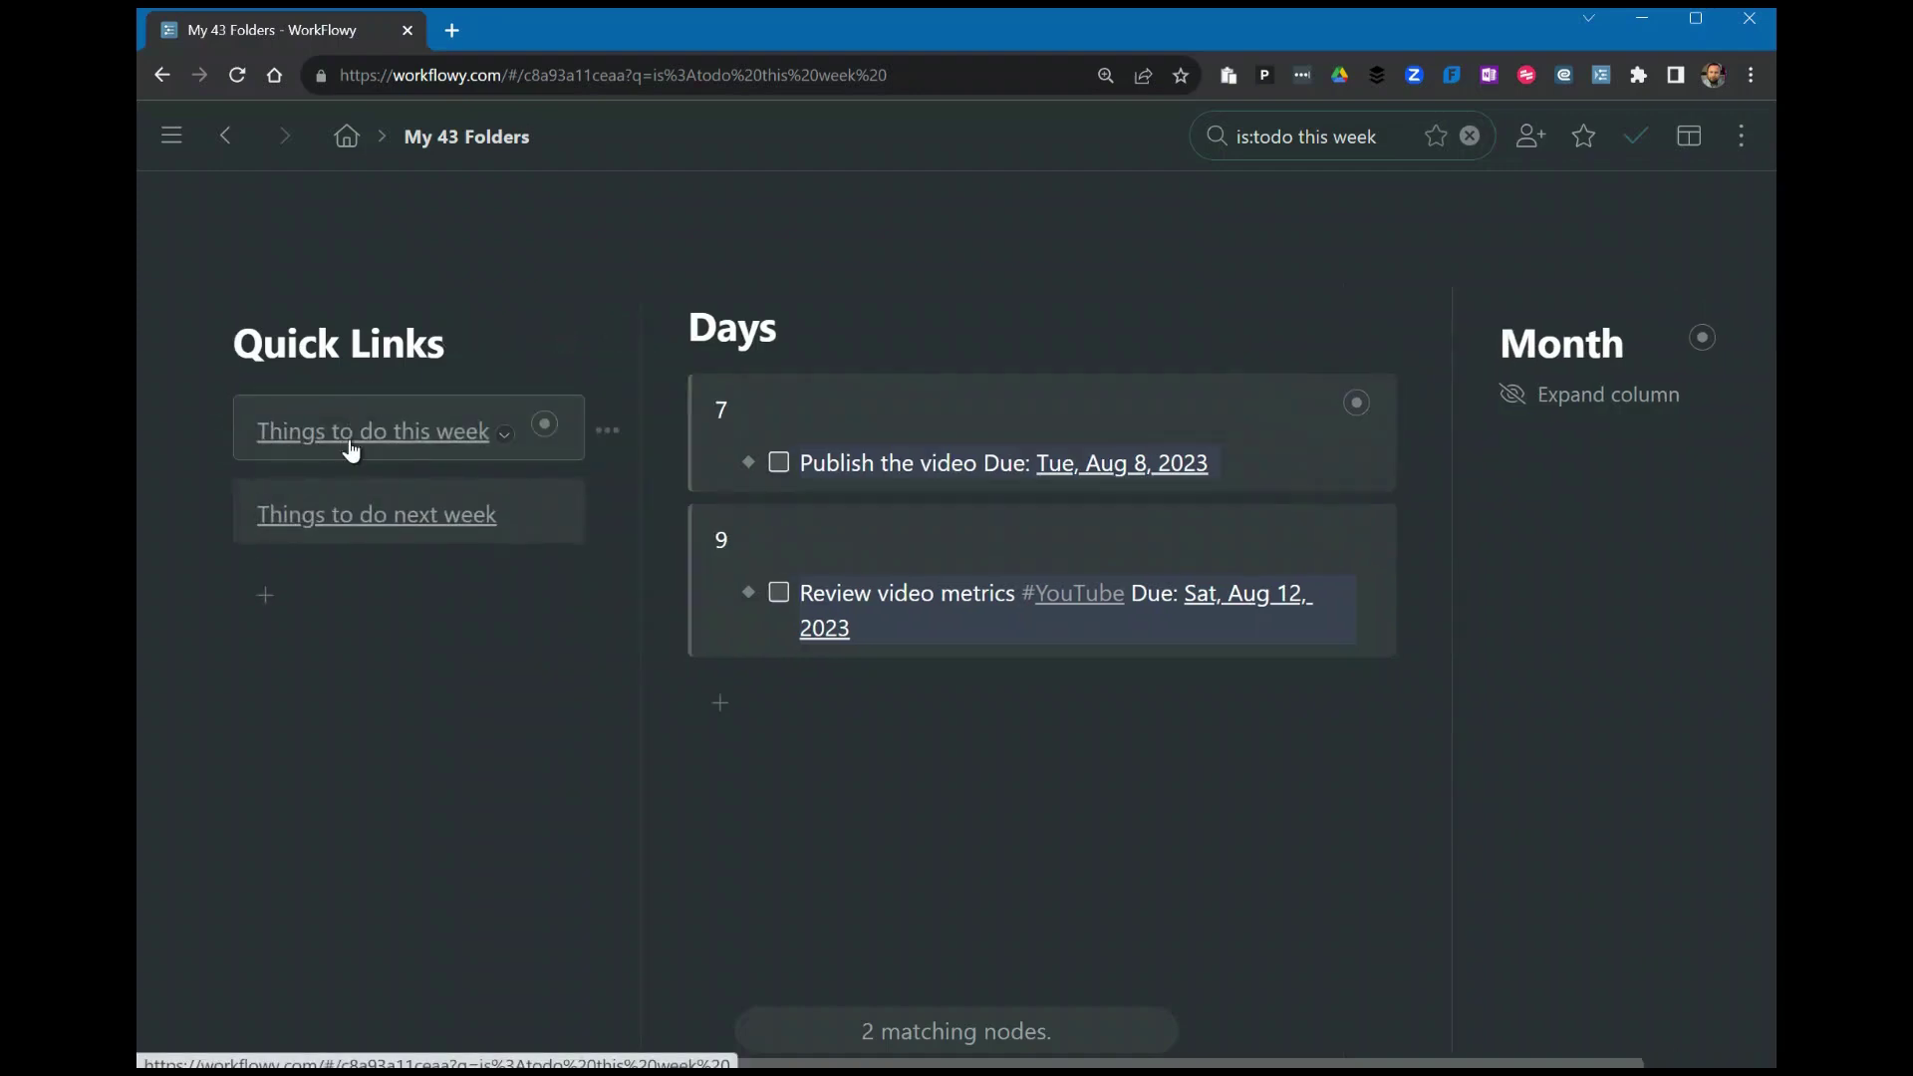